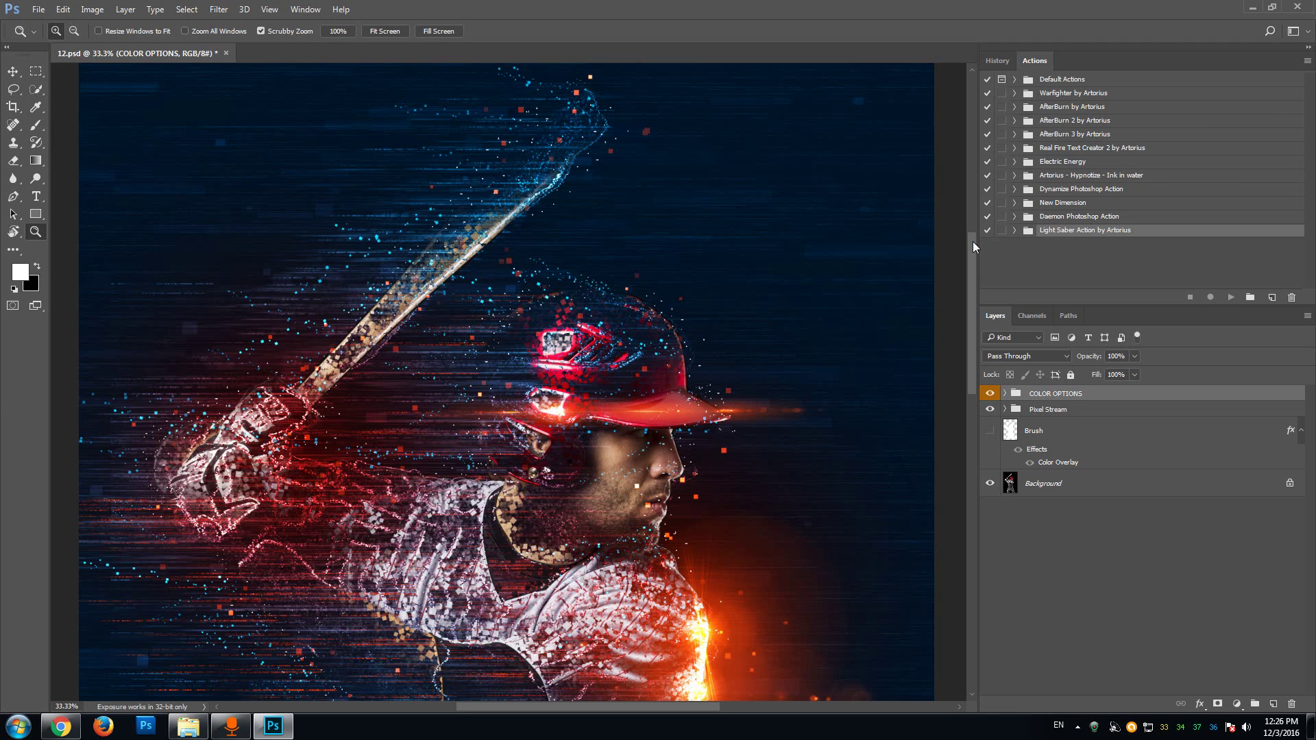
Step: Hide the COLOR OPTIONS and Pixel Stream groups to view the original baseball player photo
left_click_drag(972, 242, 973, 255)
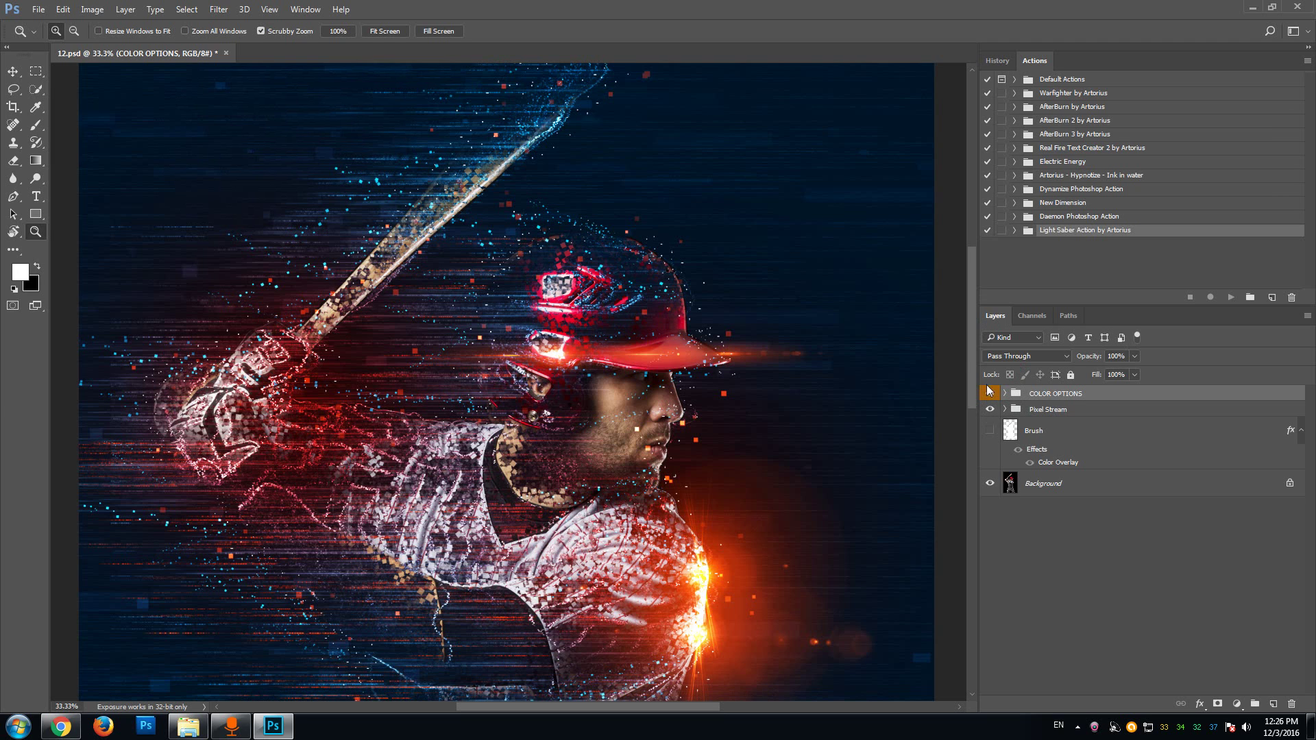
left_click(990, 393)
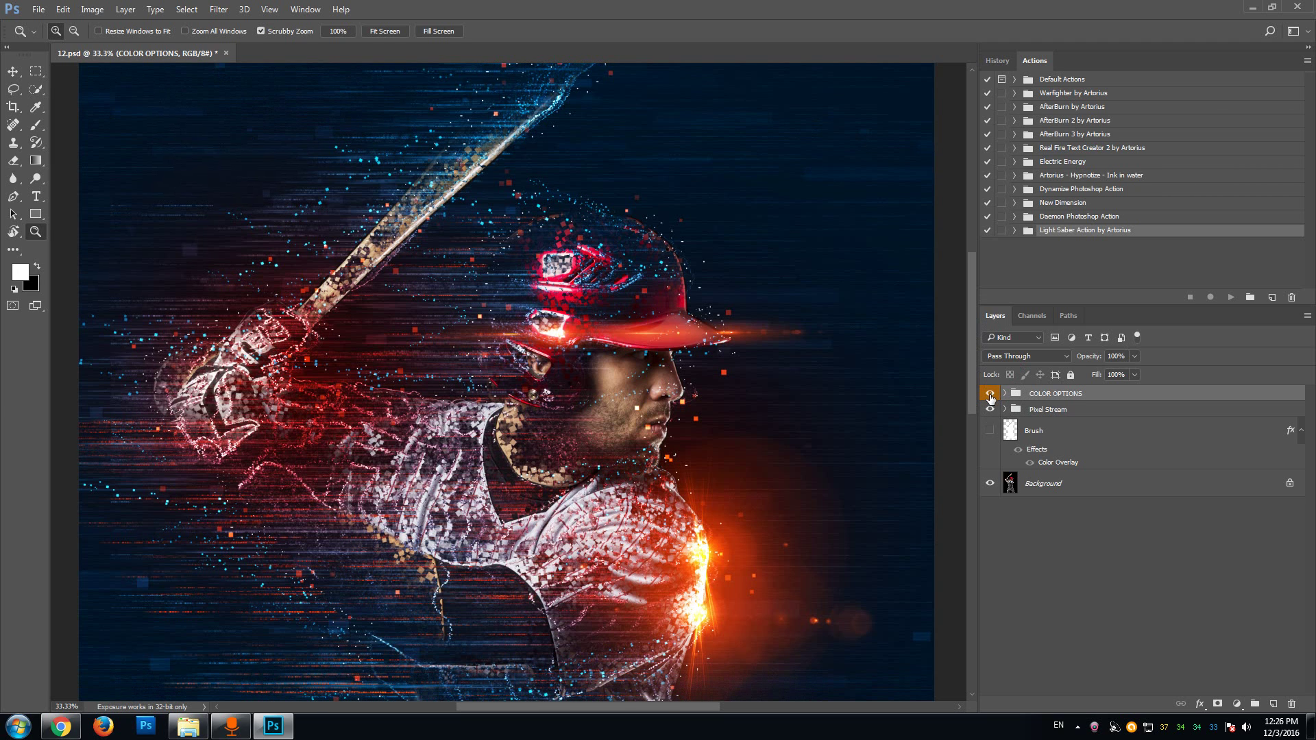
left_click_drag(990, 395, 991, 410)
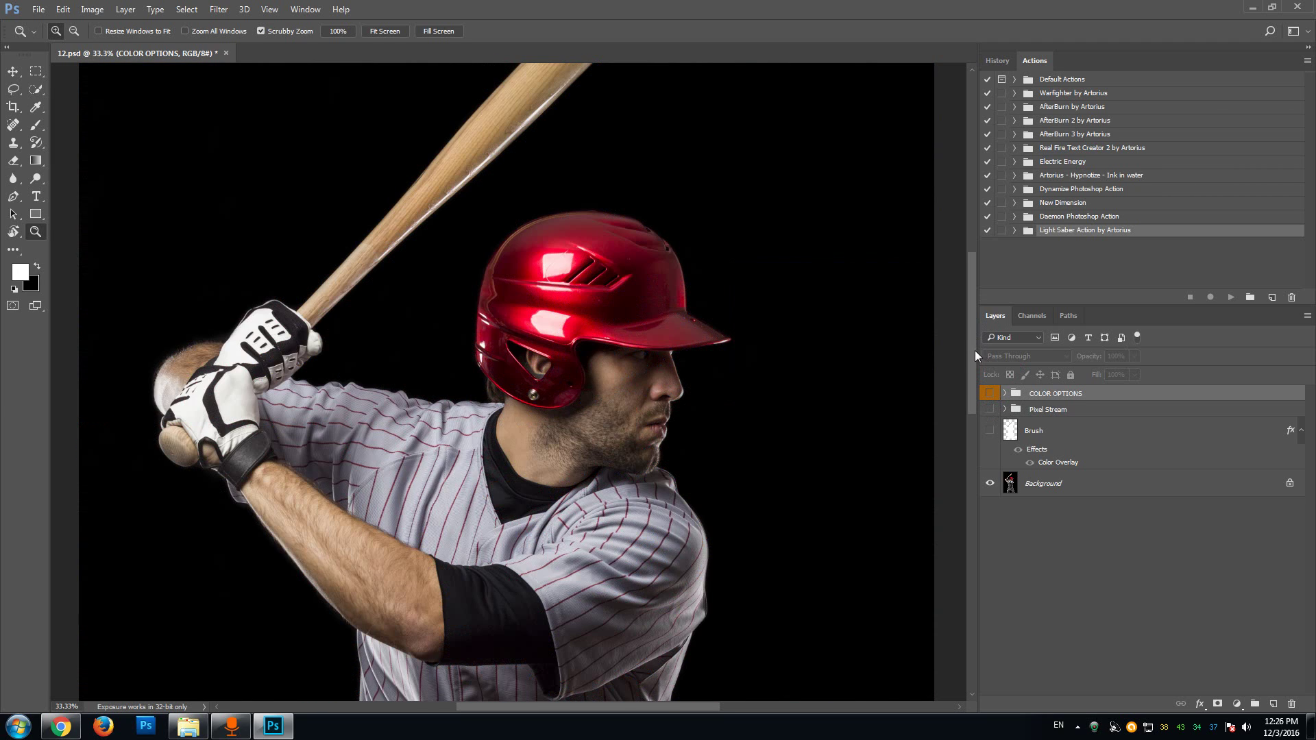
mouse_move(972, 350)
left_mouse_down()
mouse_move(971, 516)
mouse_move(985, 329)
left_mouse_up()
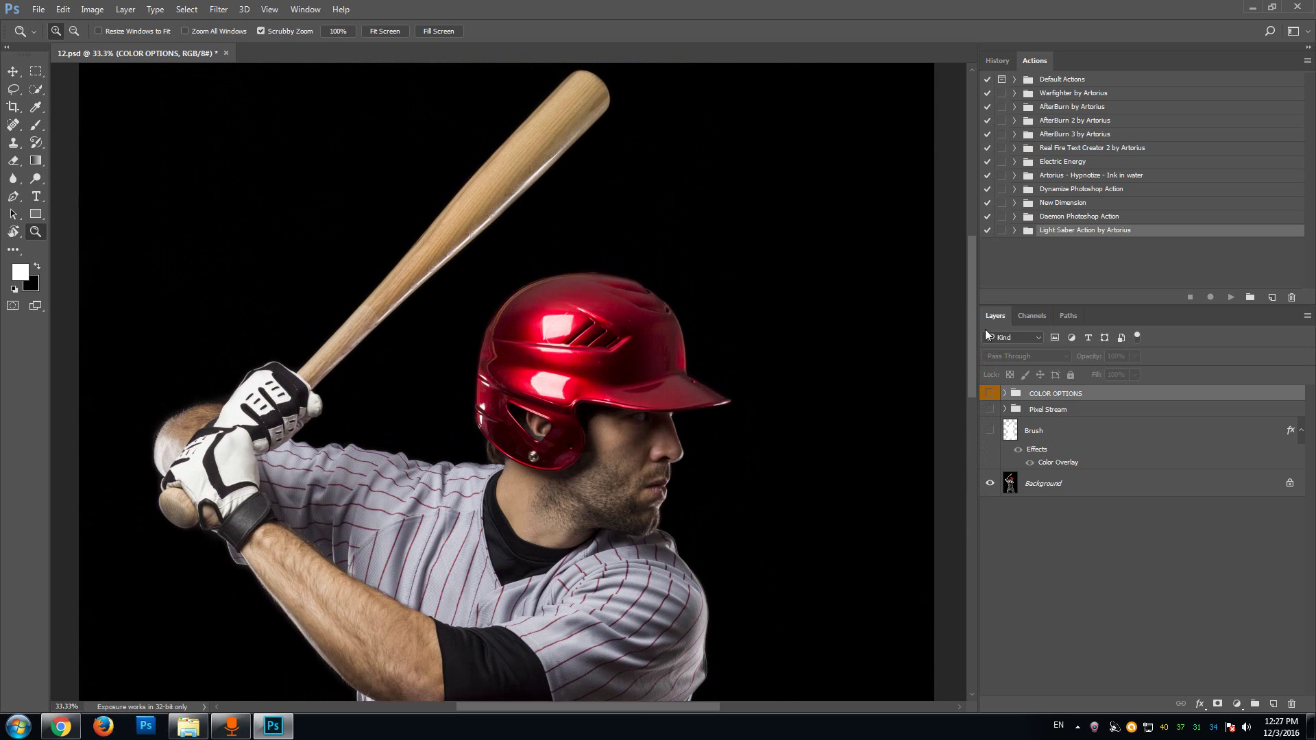
Step: Show the COLOR OPTIONS and Pixel Stream groups again and look over the finished effect
left_click(989, 394)
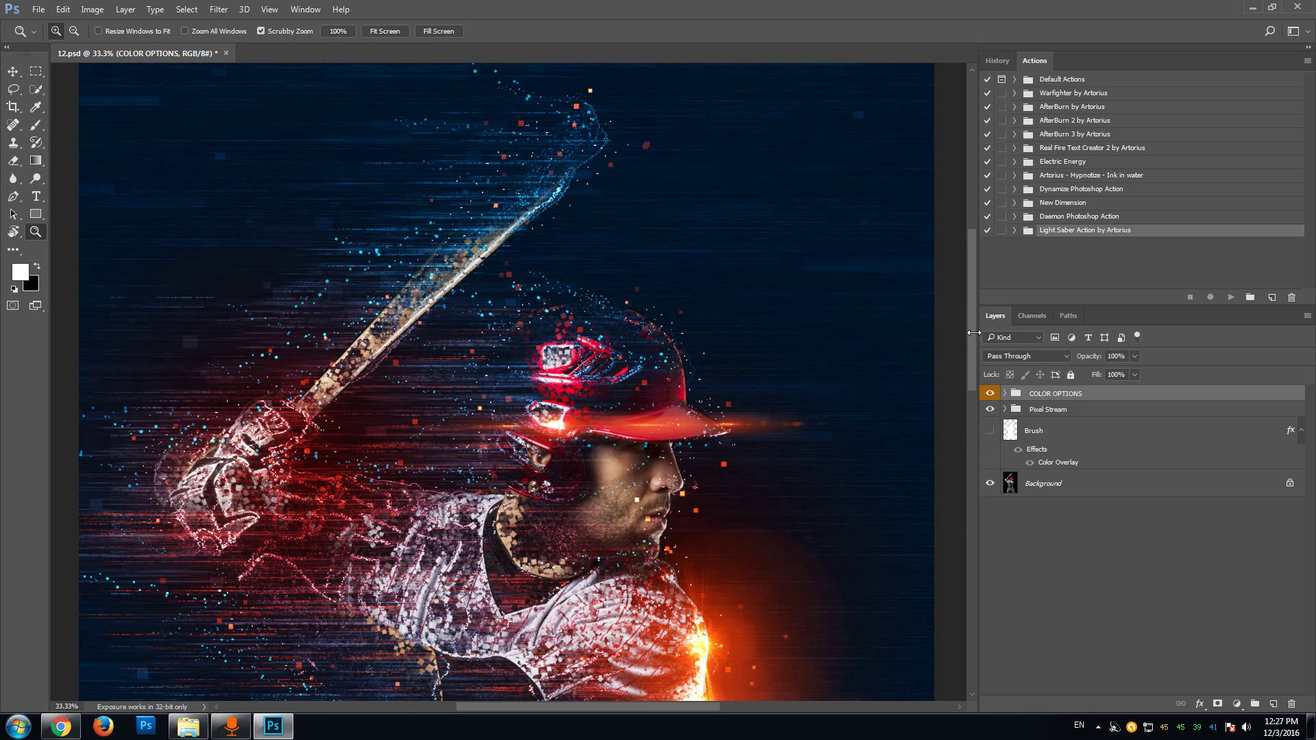
left_click_drag(973, 332, 972, 336)
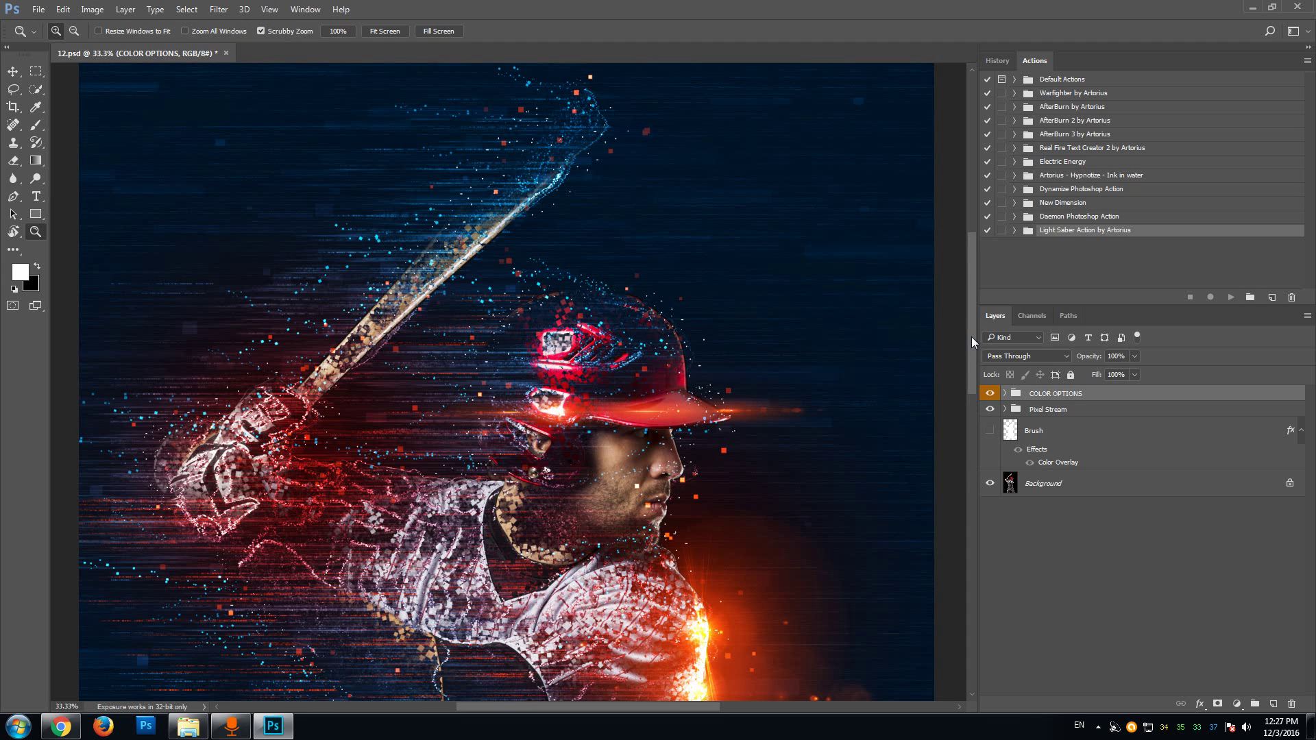
left_click_drag(972, 336, 975, 381)
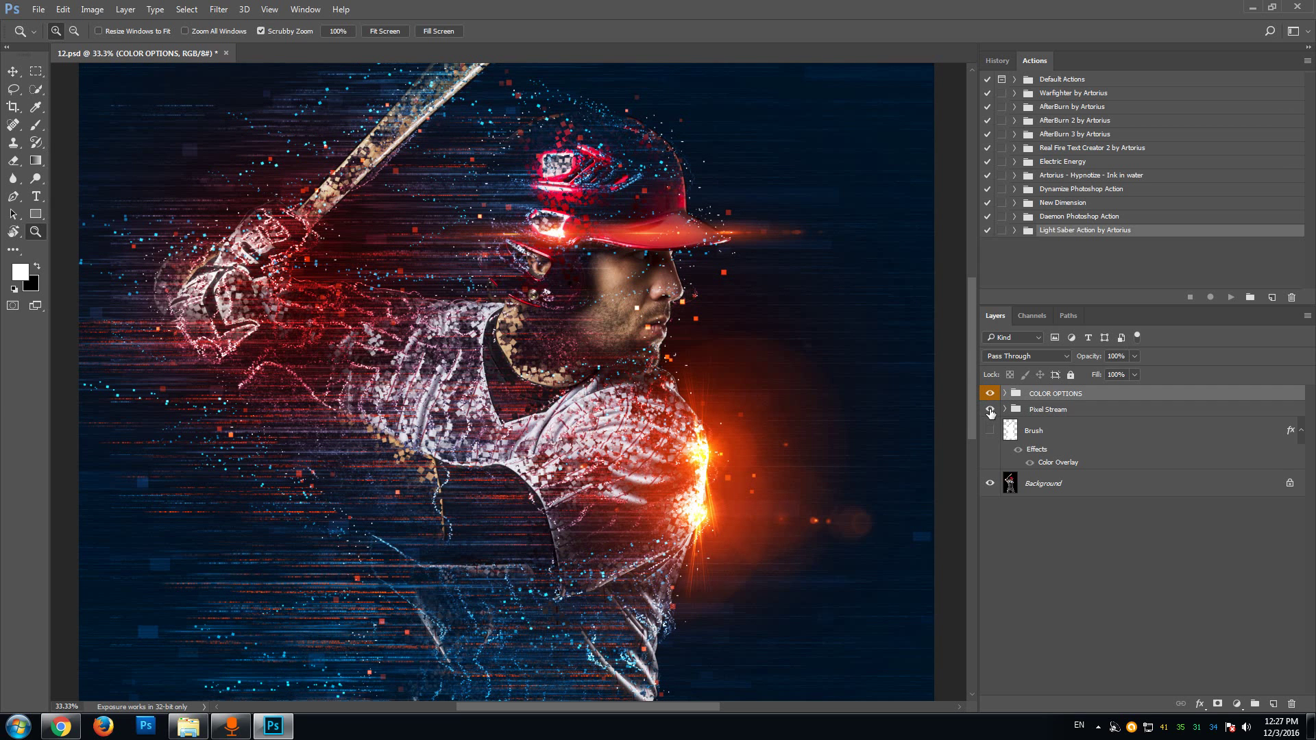
Step: Hide both effect groups and show the Brush layer to inspect the painted silhouette over the player
left_click_drag(990, 412, 990, 394)
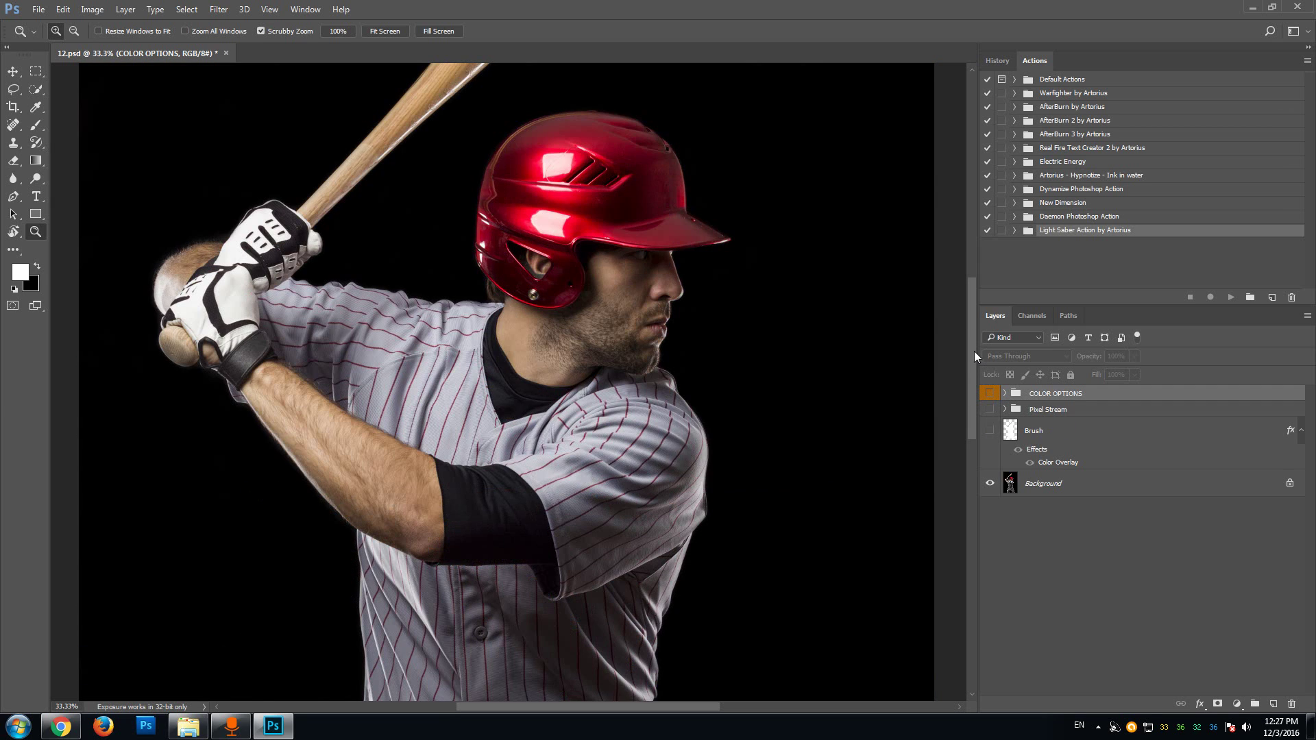
mouse_move(972, 350)
left_mouse_down()
mouse_move(970, 490)
mouse_move(964, 346)
left_mouse_up()
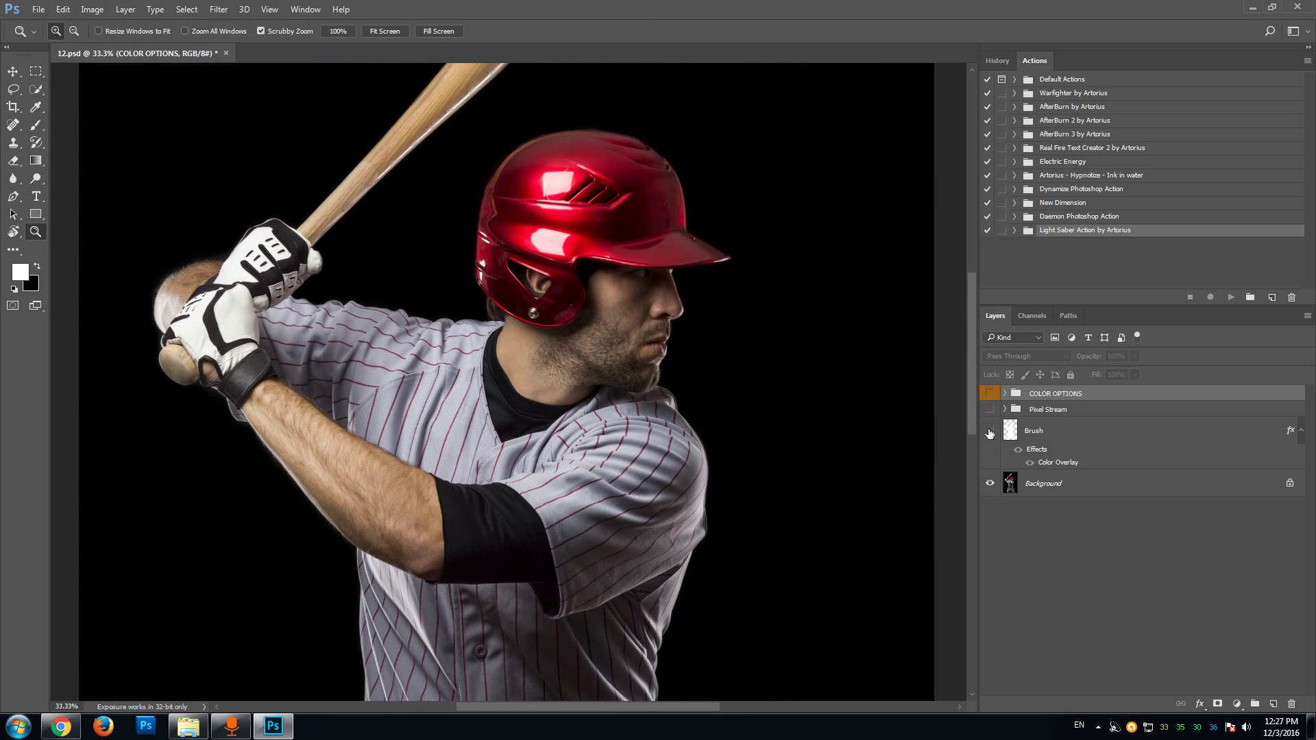
left_click(989, 431)
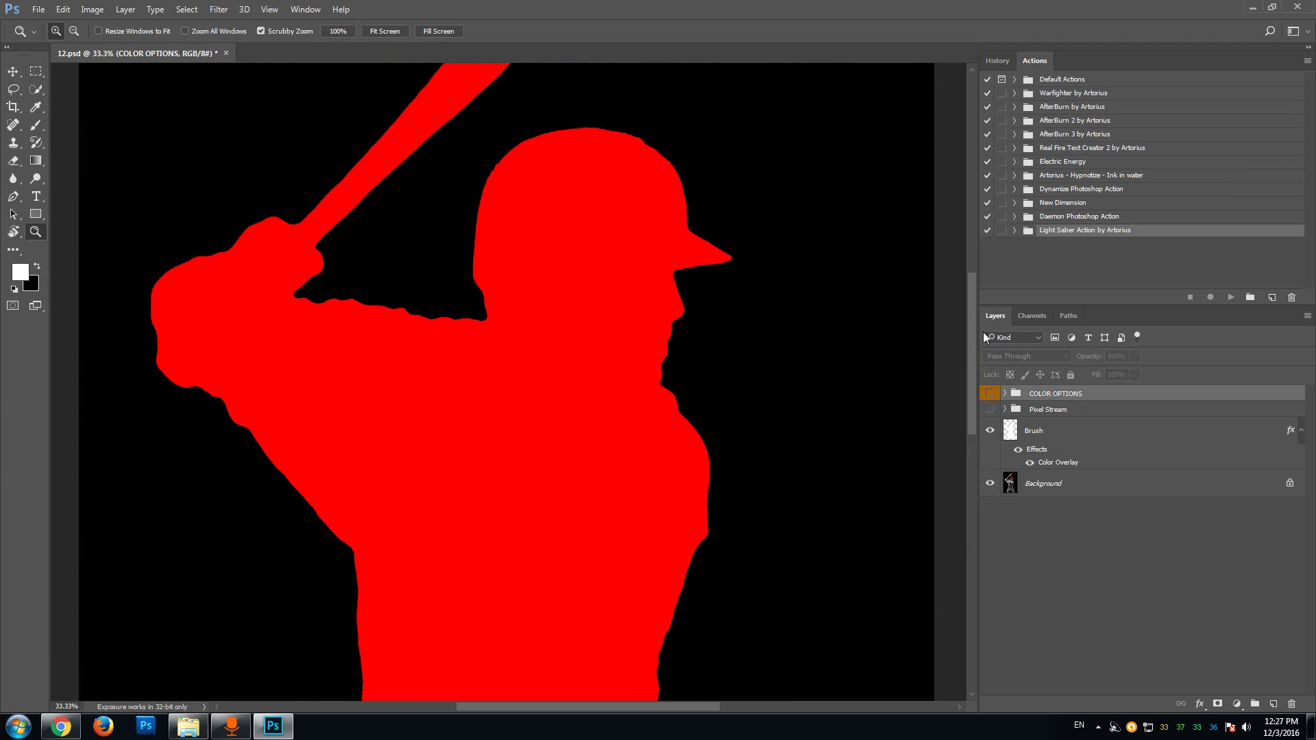
left_click_drag(969, 321, 973, 303)
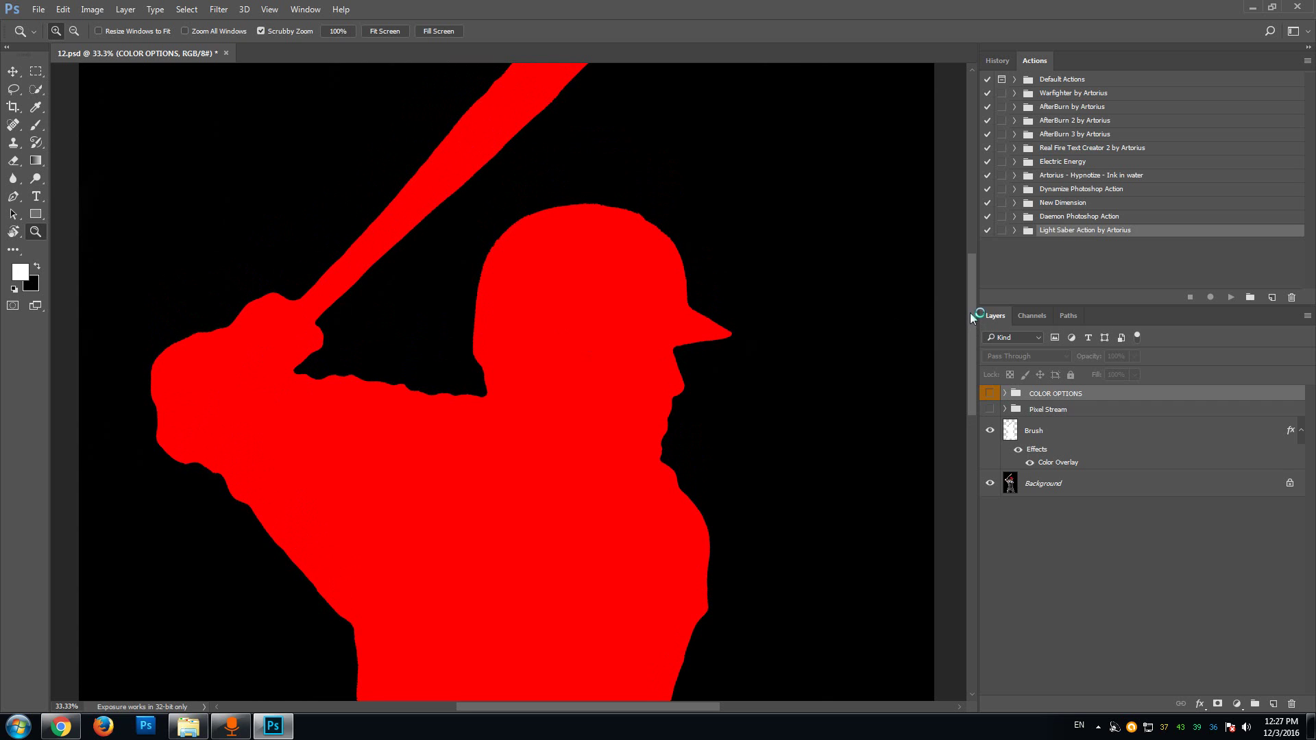
mouse_move(970, 316)
left_mouse_down()
mouse_move(967, 288)
mouse_move(967, 305)
left_mouse_up()
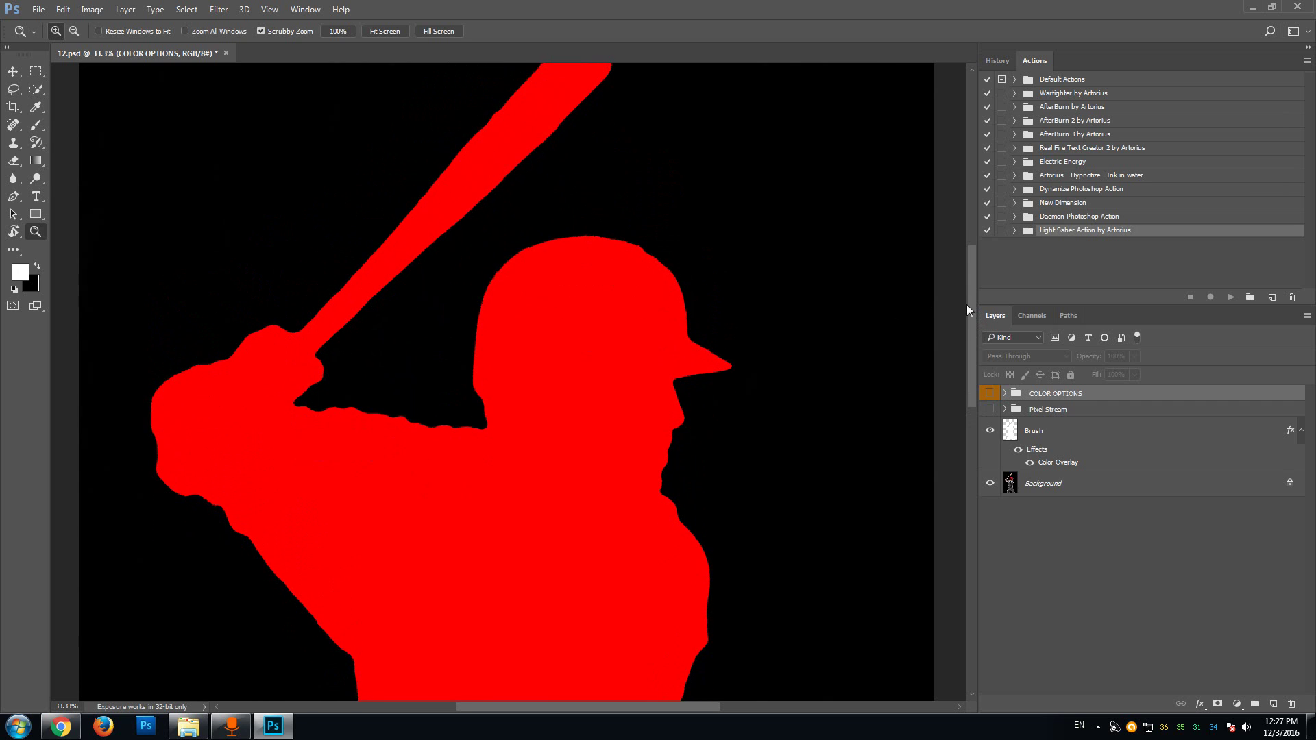
Step: Turn the Pixel Stream and COLOR OPTIONS groups back on to compare the effect with the painted area
left_click(991, 410)
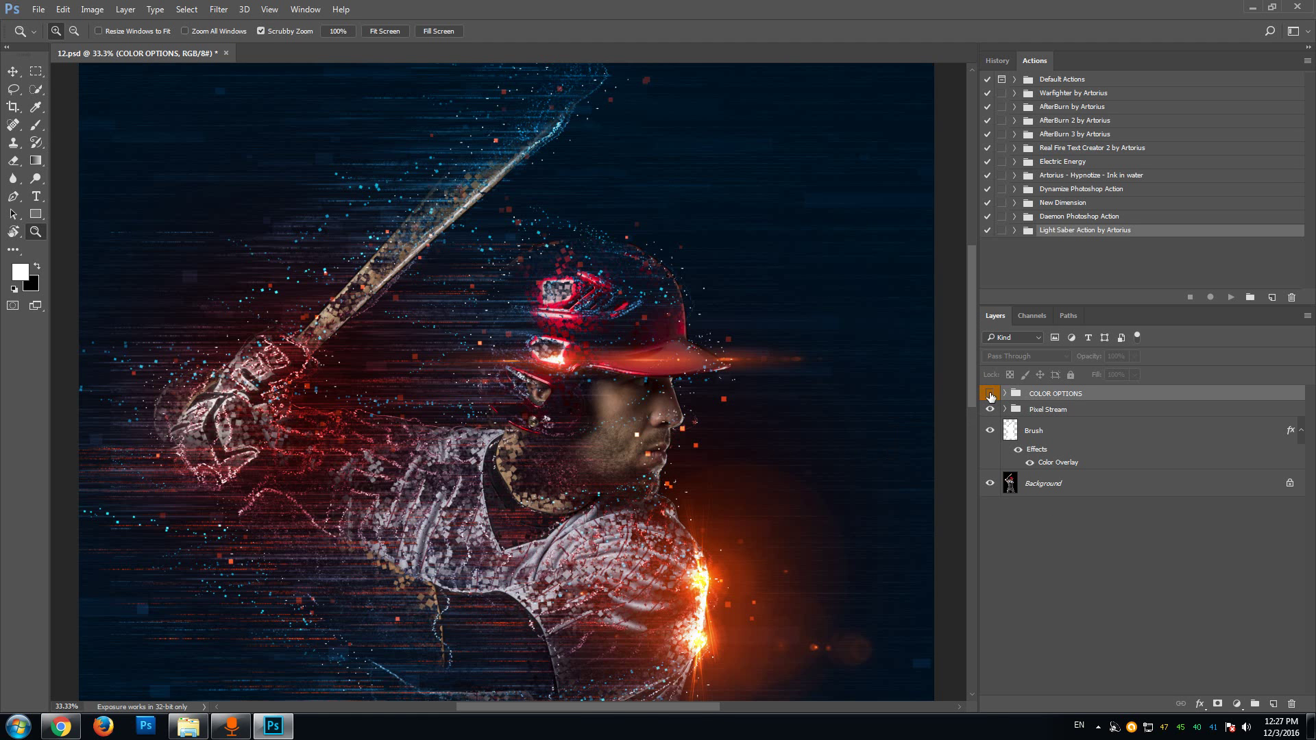
left_click(989, 397)
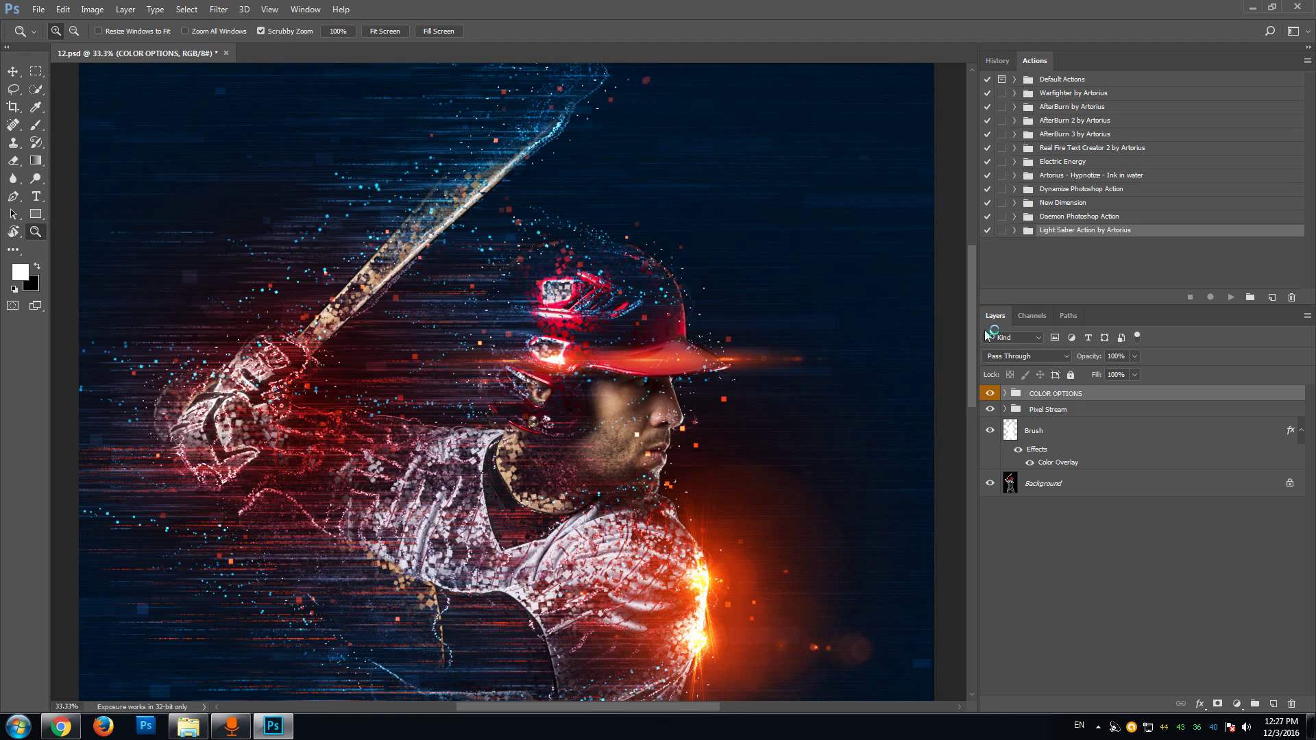
left_click_drag(971, 322, 977, 351)
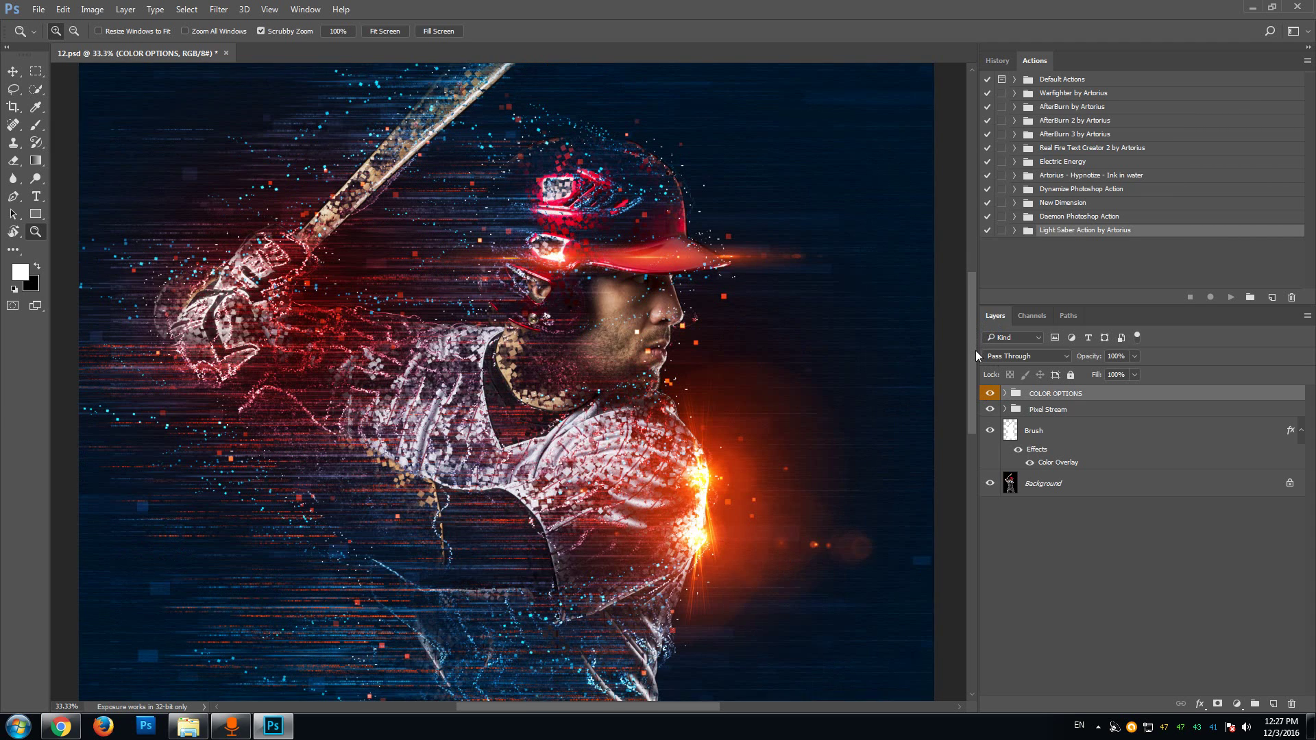
Step: Examine the particles, streaks and light details of the effect up close at 100%, from the player's sleeve to the lower body
left_click(562, 306)
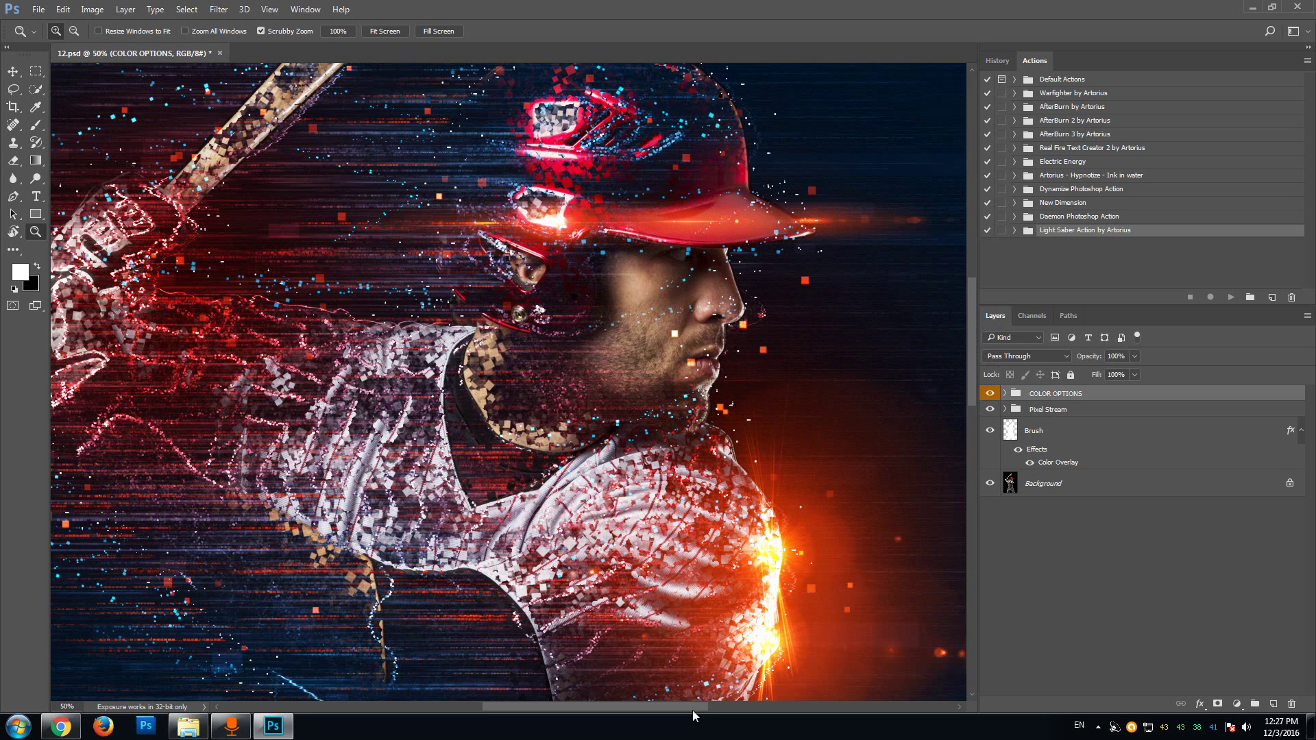
left_click_drag(689, 706, 644, 703)
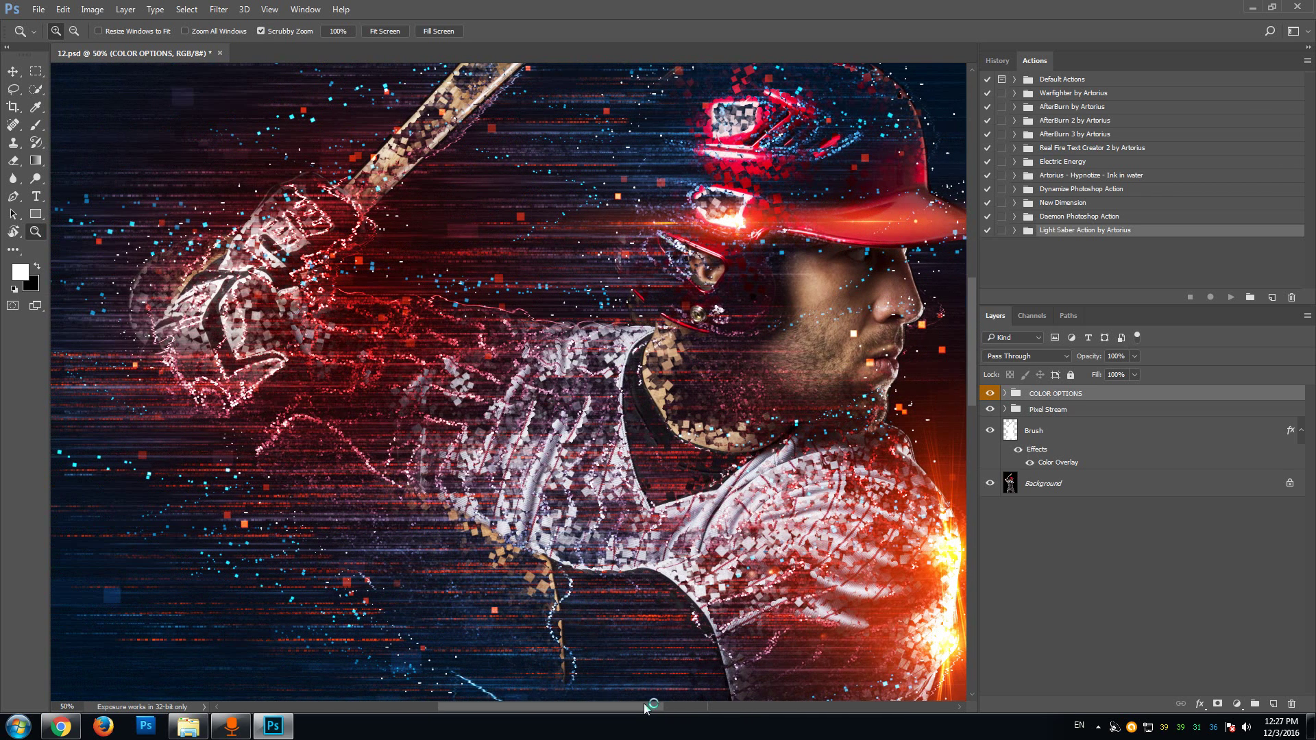
left_click(483, 370)
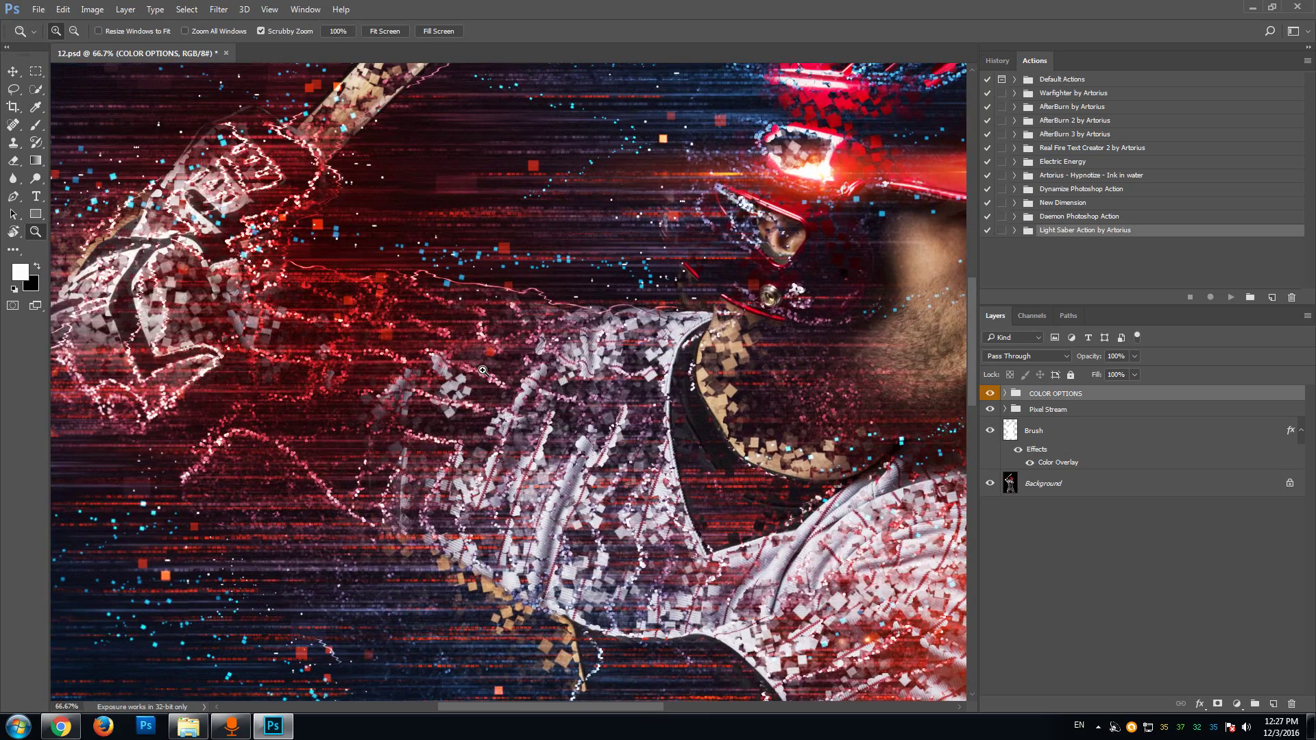
left_click(483, 370)
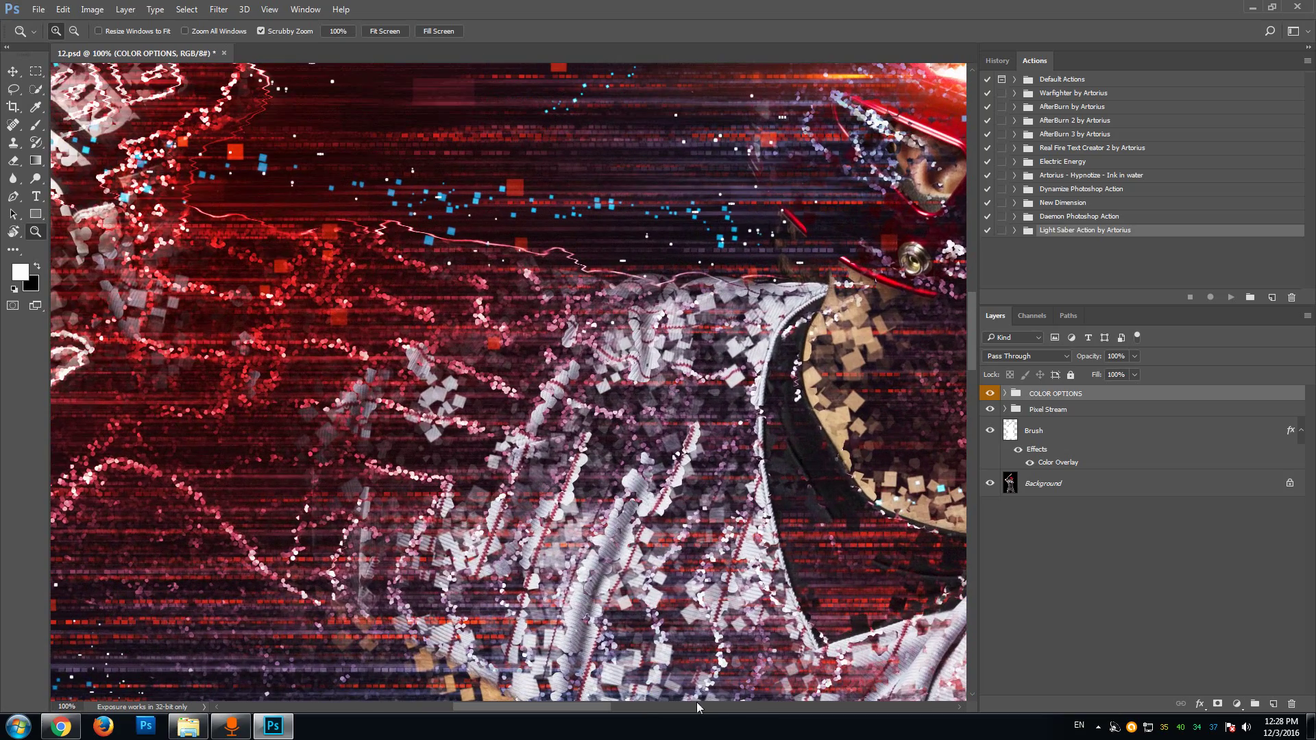
left_click_drag(607, 706, 737, 709)
left_click_drag(970, 356, 988, 497)
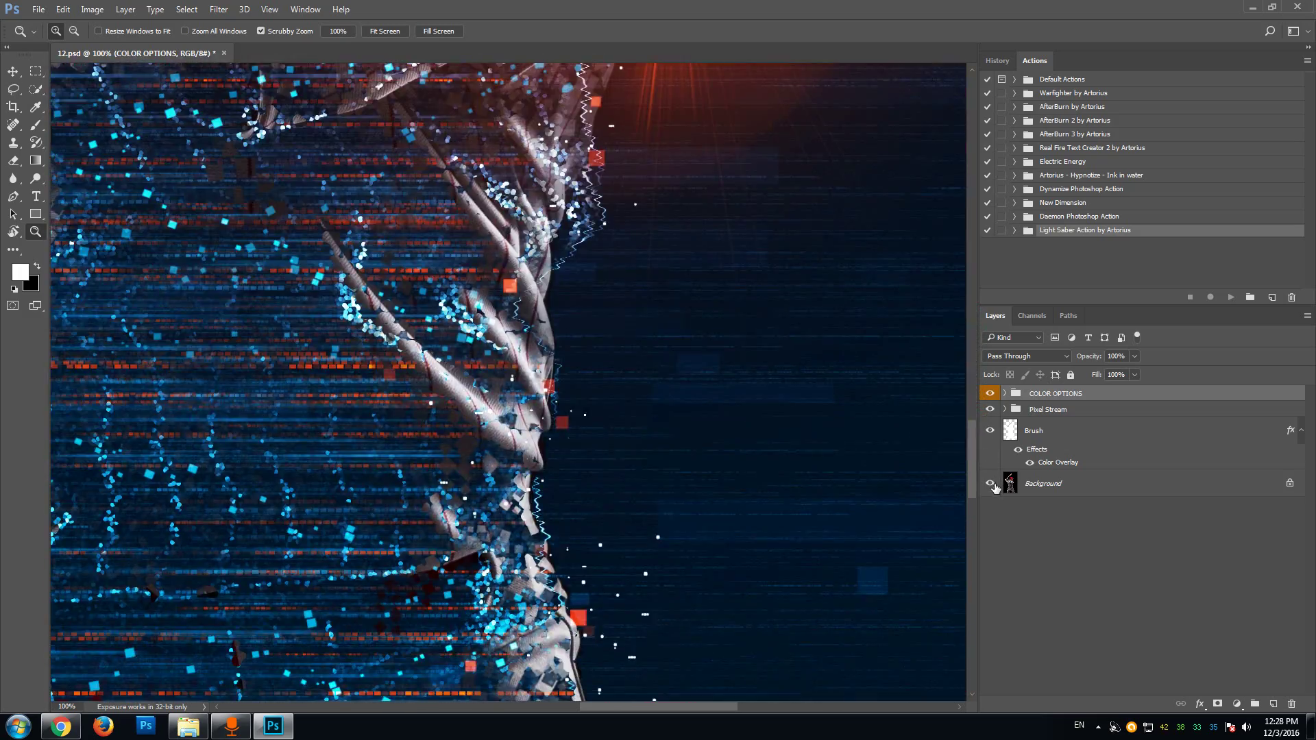
left_click(412, 343, "alt")
left_click(338, 303, "alt")
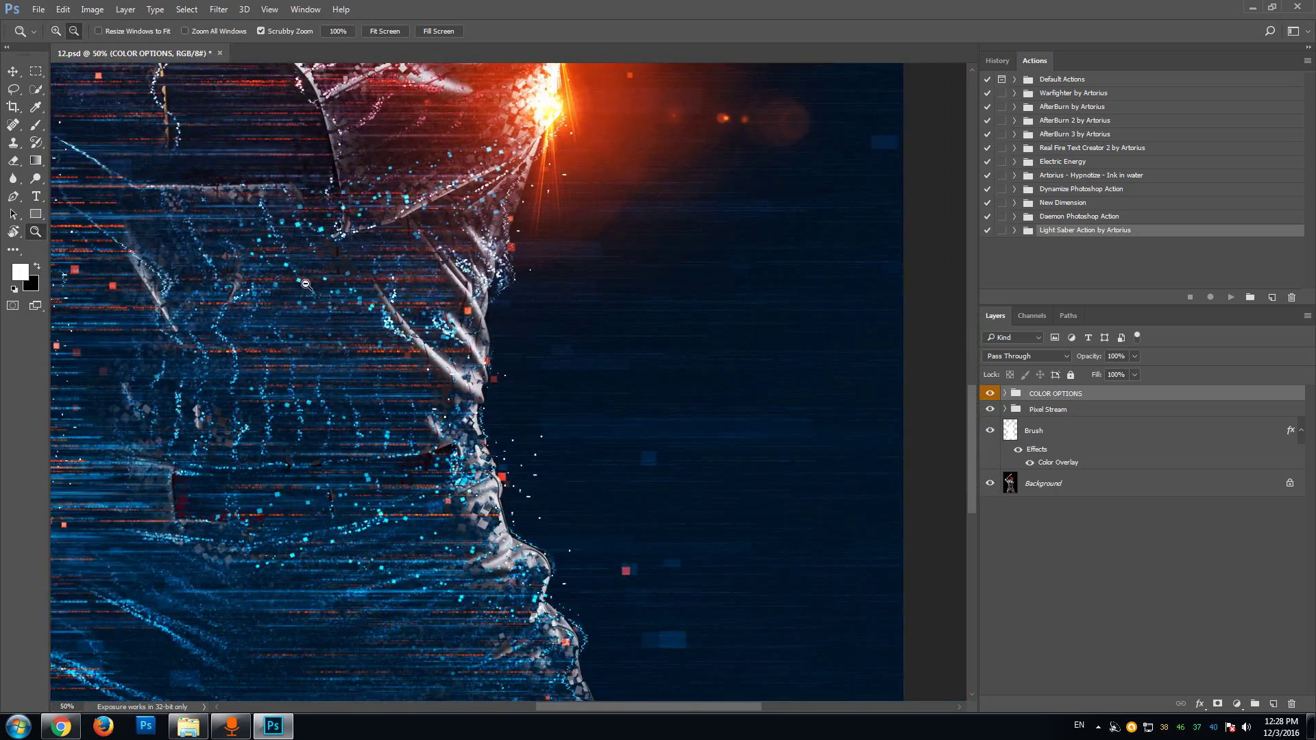
left_click(307, 284, "alt")
left_click_drag(607, 707, 532, 702)
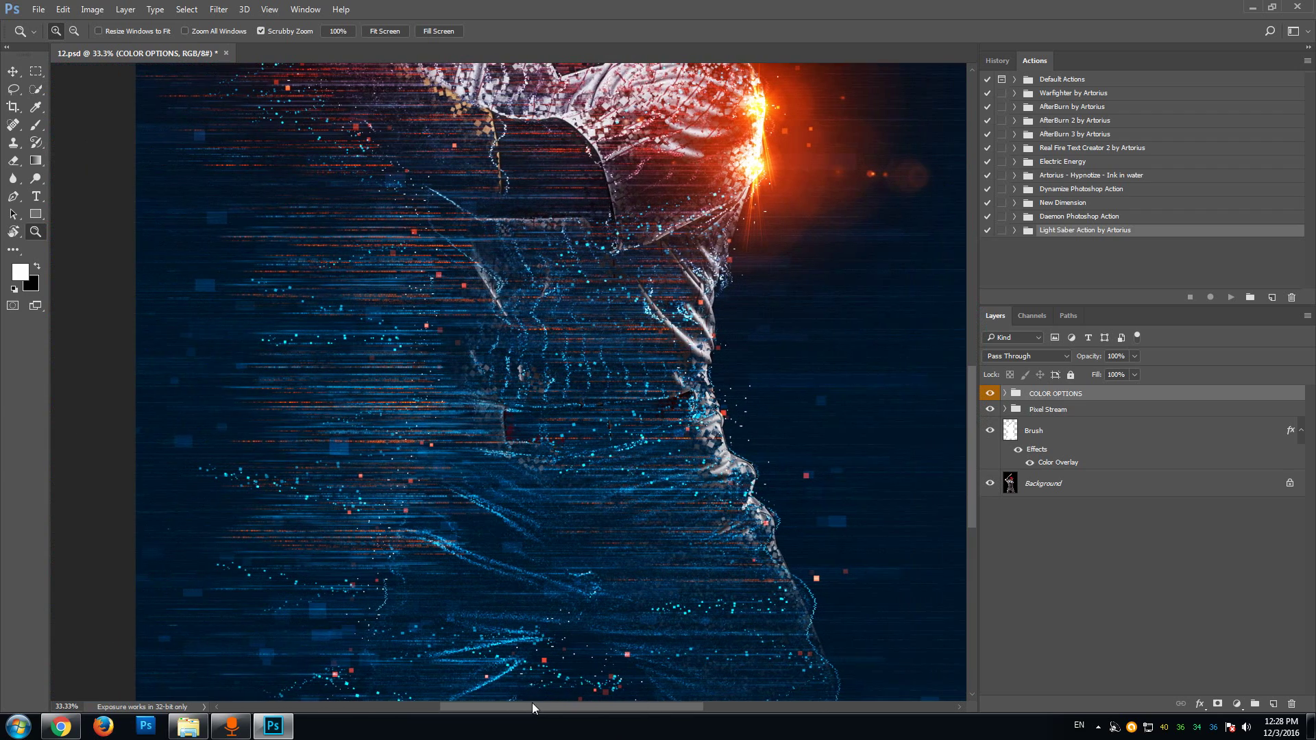
left_click_drag(972, 416, 968, 290)
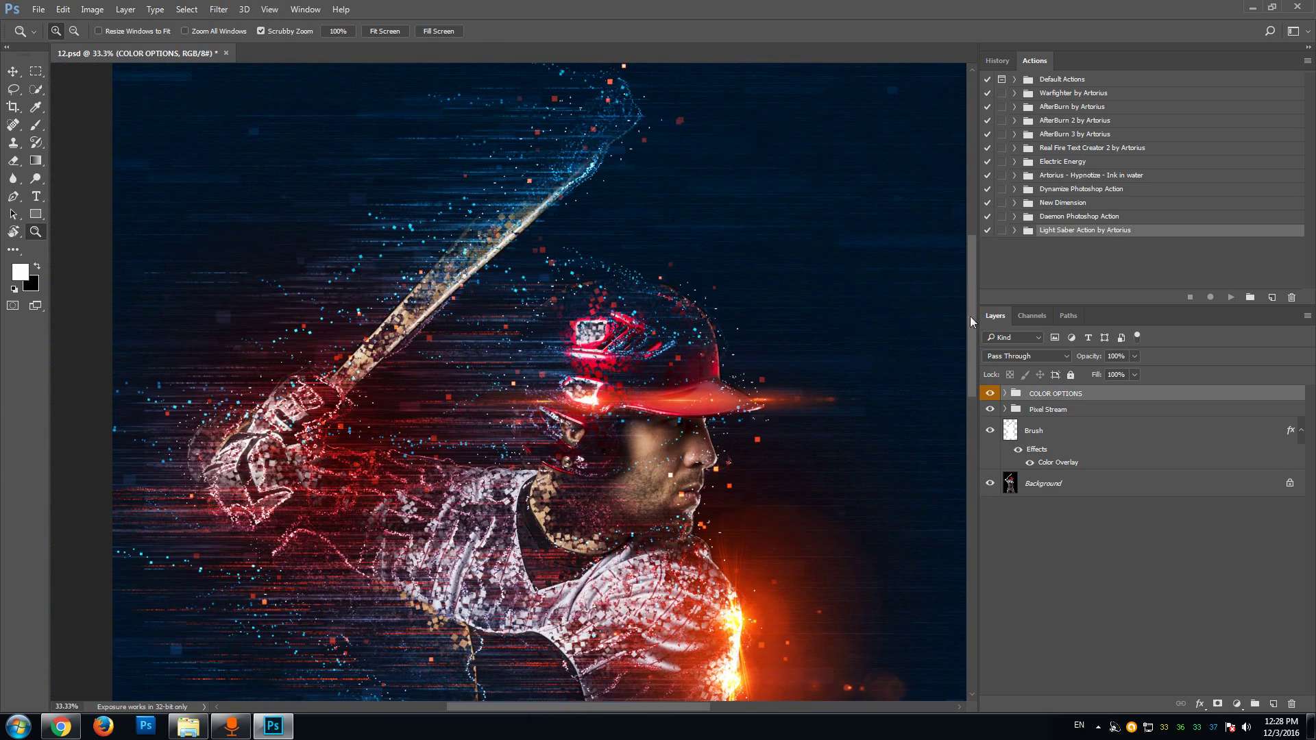
left_click_drag(971, 328, 969, 322)
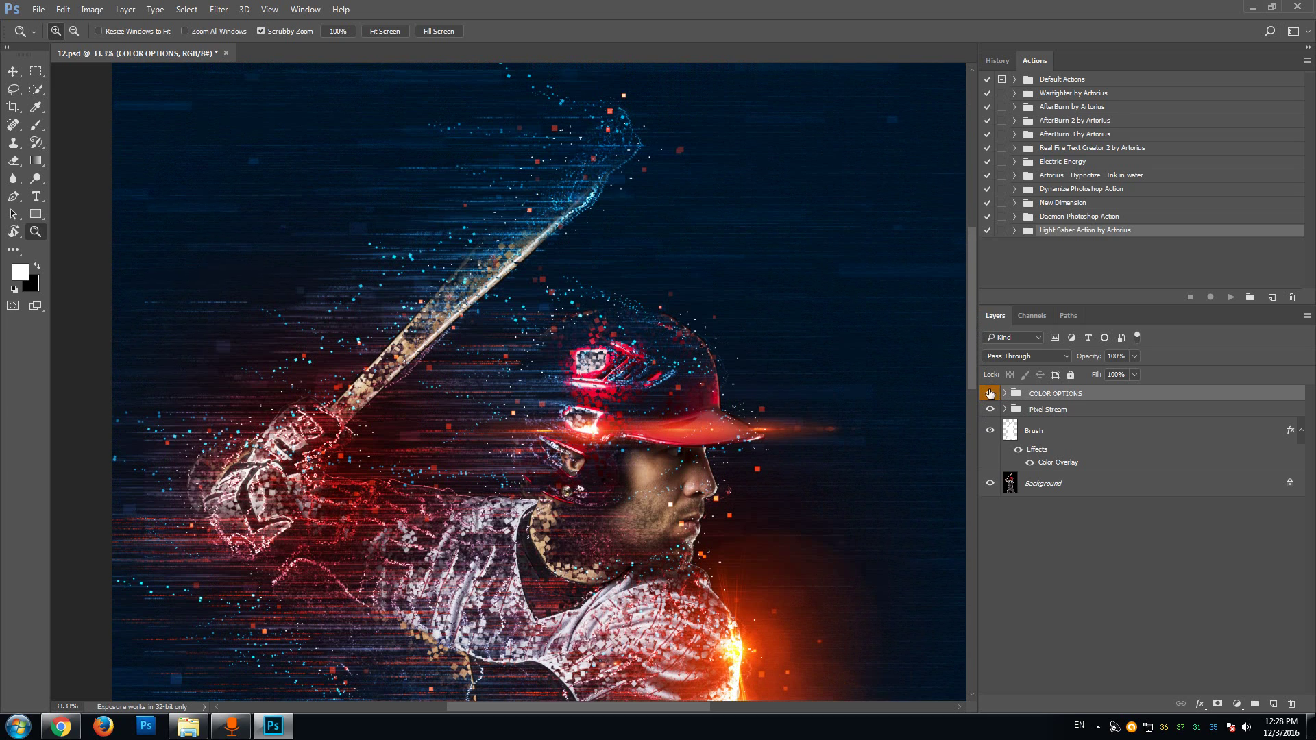
scroll(973, 367, "down", 1)
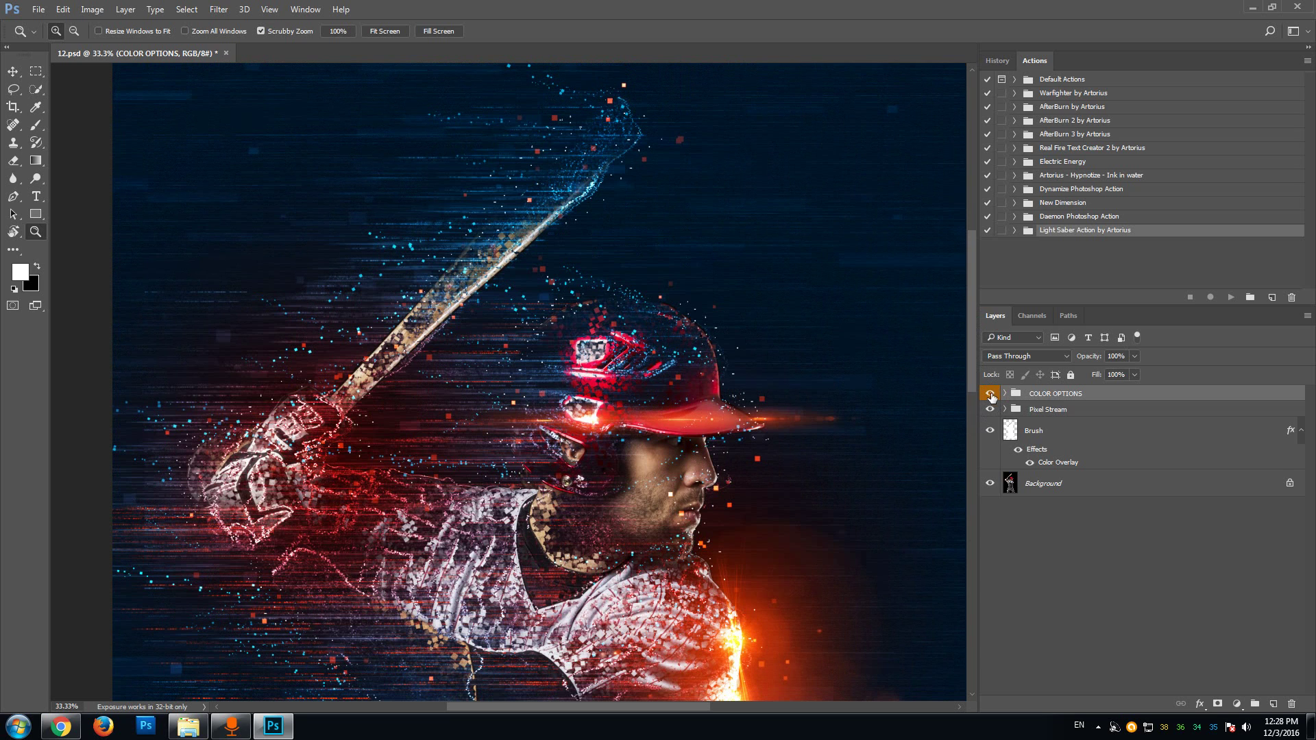
Step: Hide the COLOR OPTIONS group, the Pixel Stream group and the Brush layer to view only the Background photo
left_click(990, 395)
left_click(990, 410)
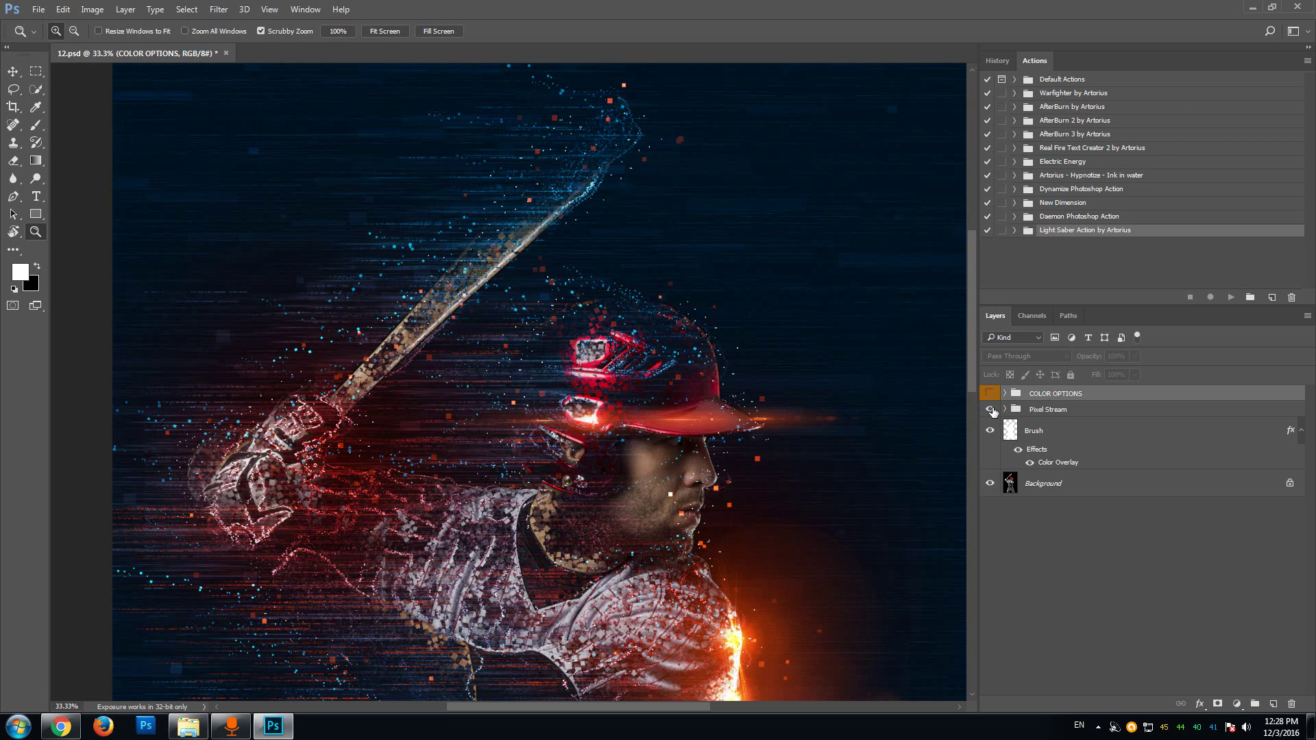
left_click(990, 431)
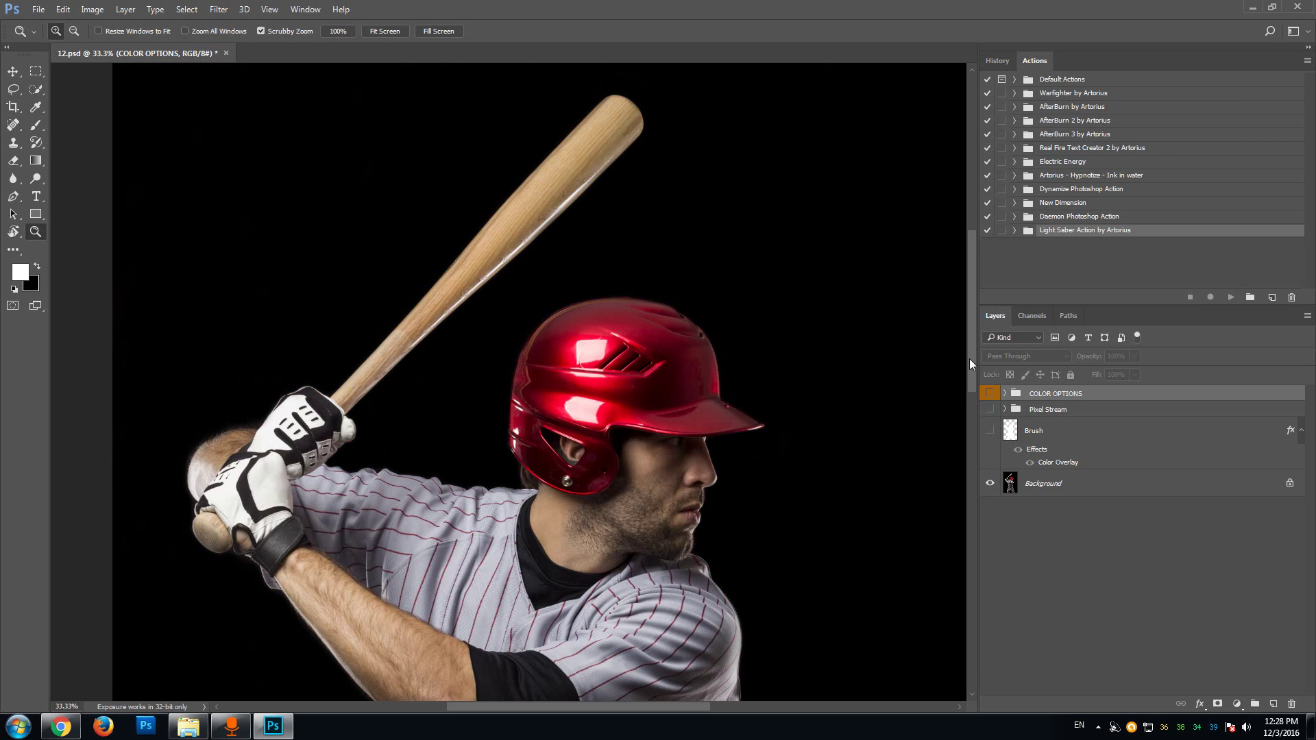
left_click_drag(971, 353, 971, 361)
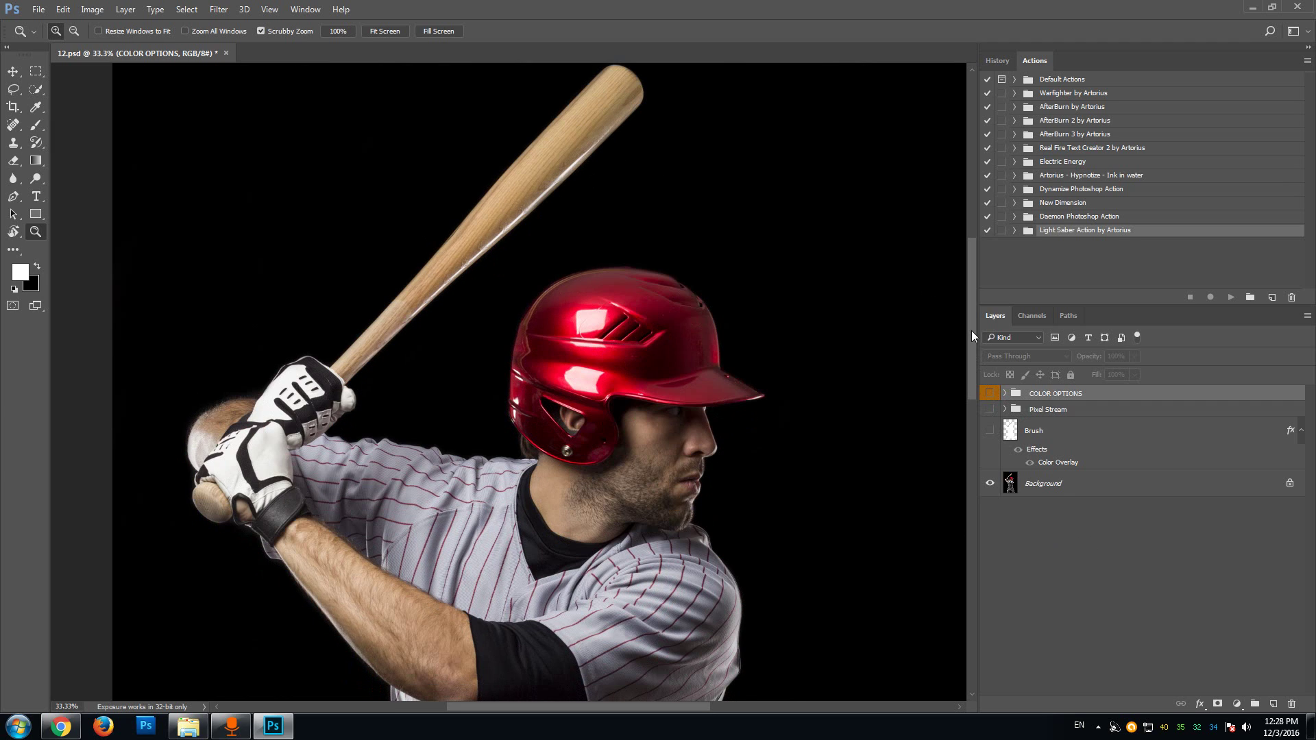
left_click_drag(972, 331, 974, 345)
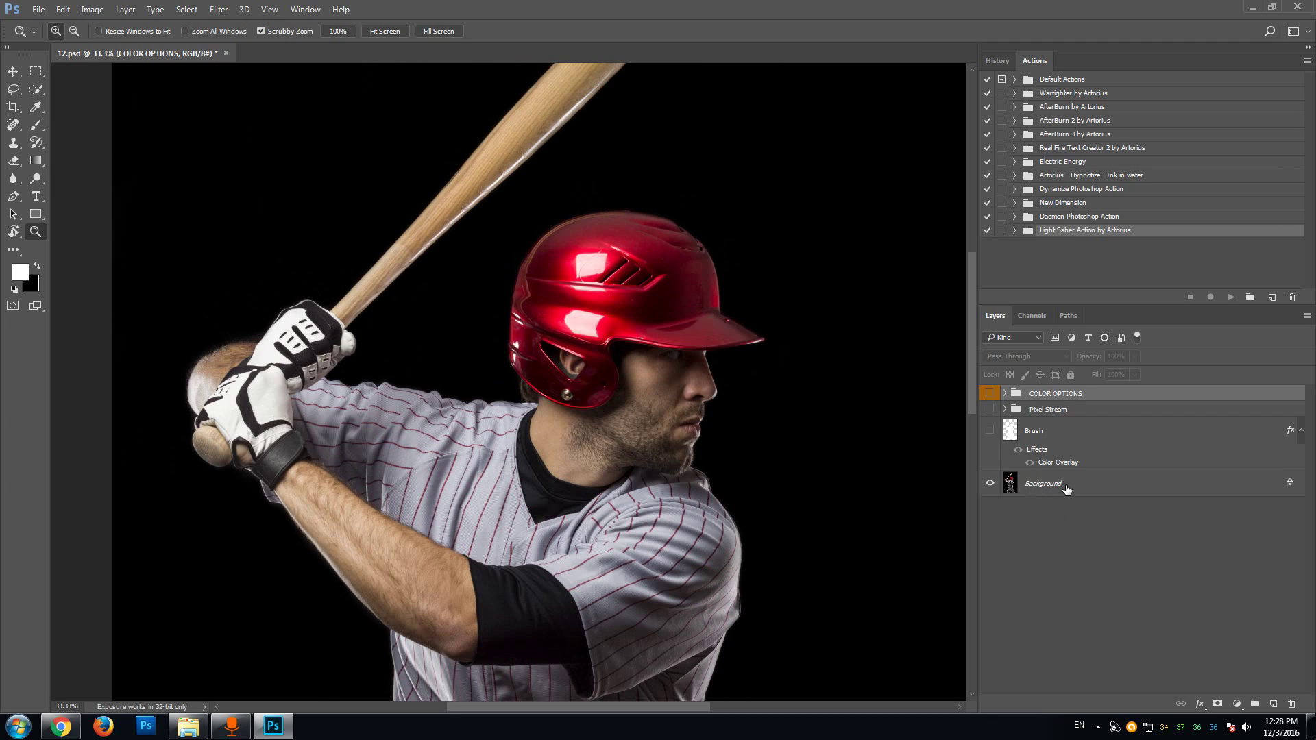
Step: Select the Brush layer and make it visible to check its coverage of the player and bat
left_click(1056, 434)
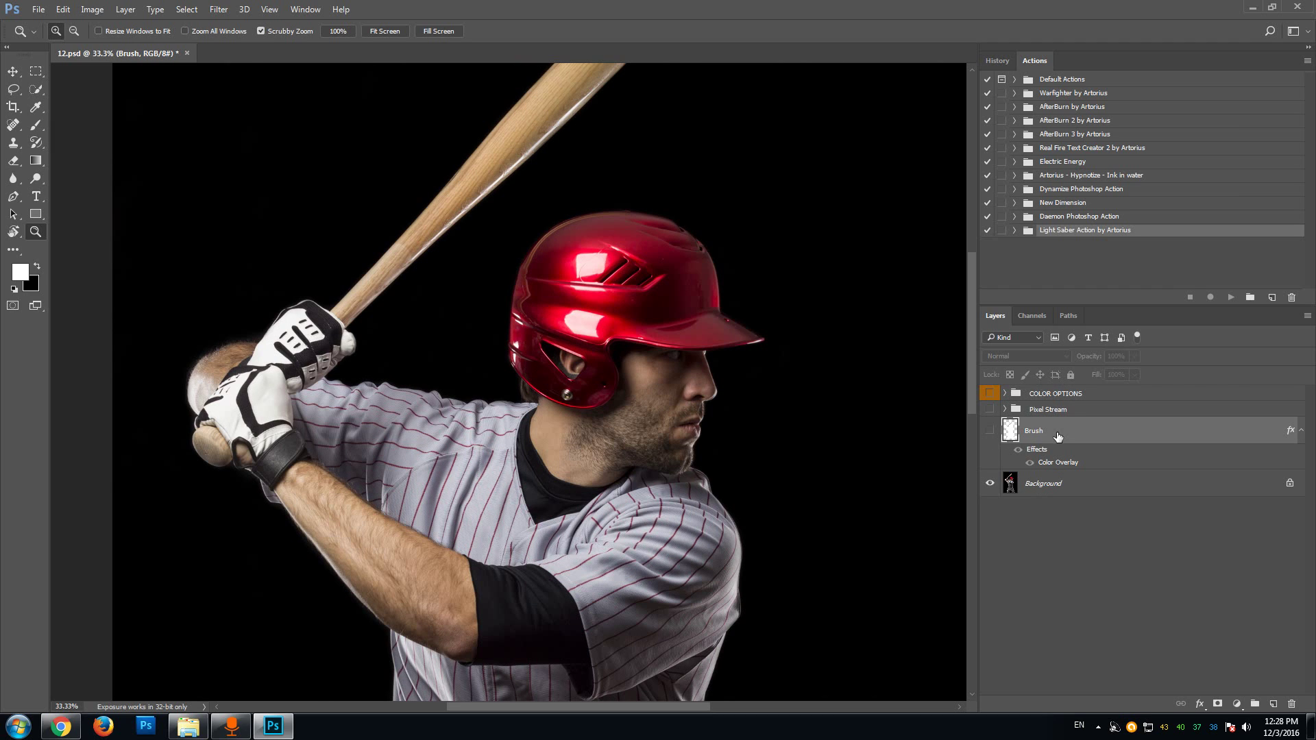
left_click(990, 432)
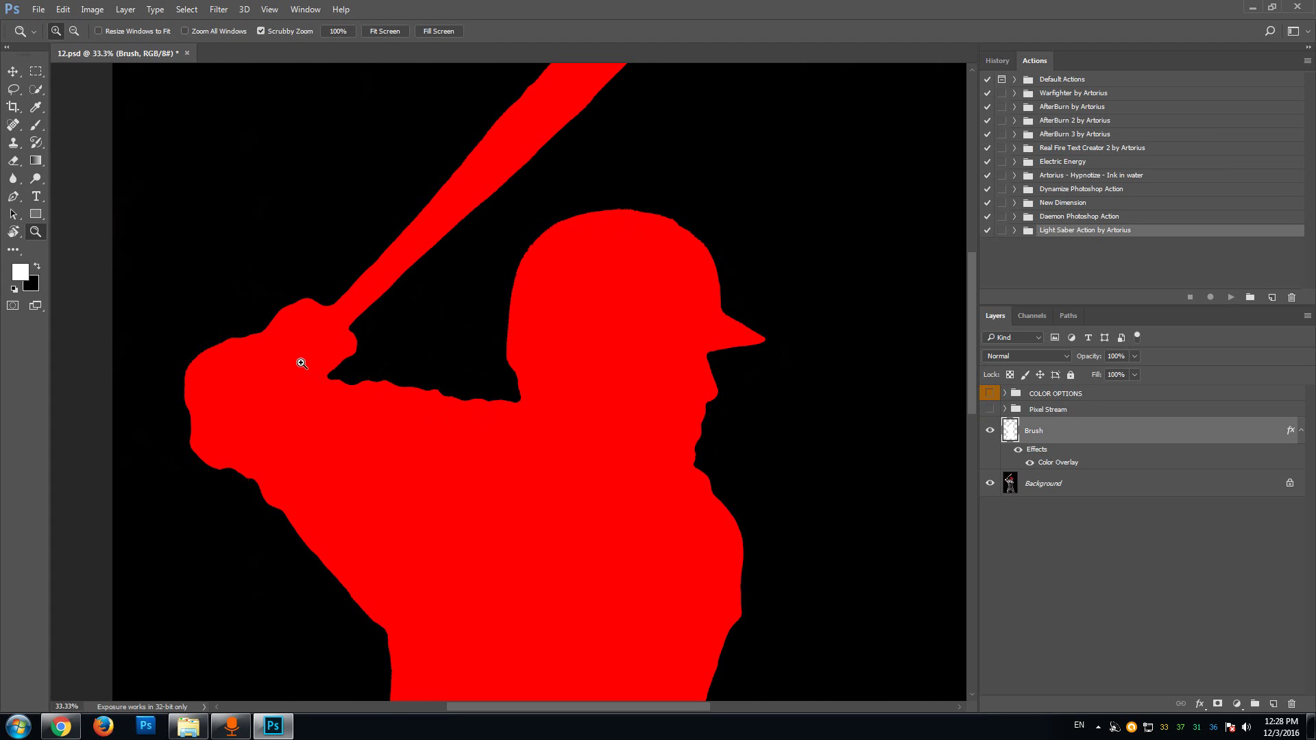
left_click_drag(968, 278, 967, 229)
Step: Delete the COLOR OPTIONS group, the Pixel Stream group and the Brush layer, keeping only the Background
left_click(1051, 396)
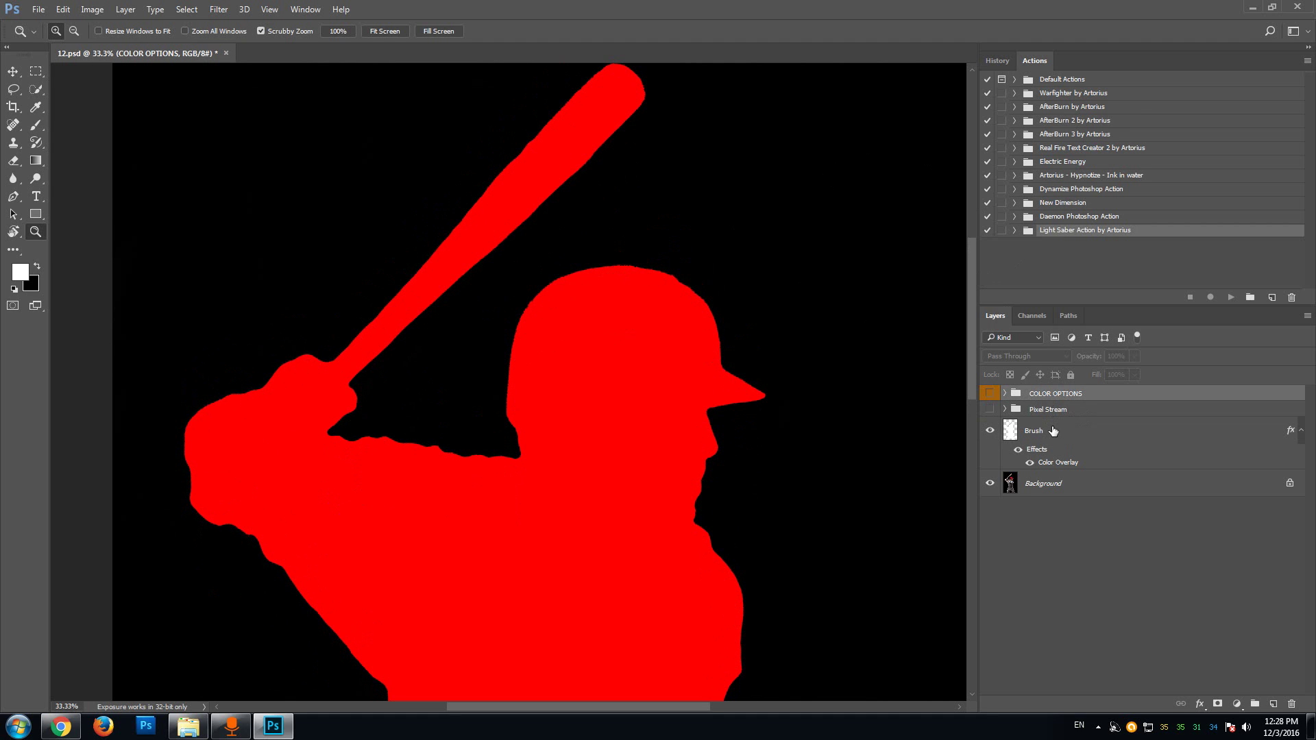
key("Delete")
key("Delete")
key("Delete")
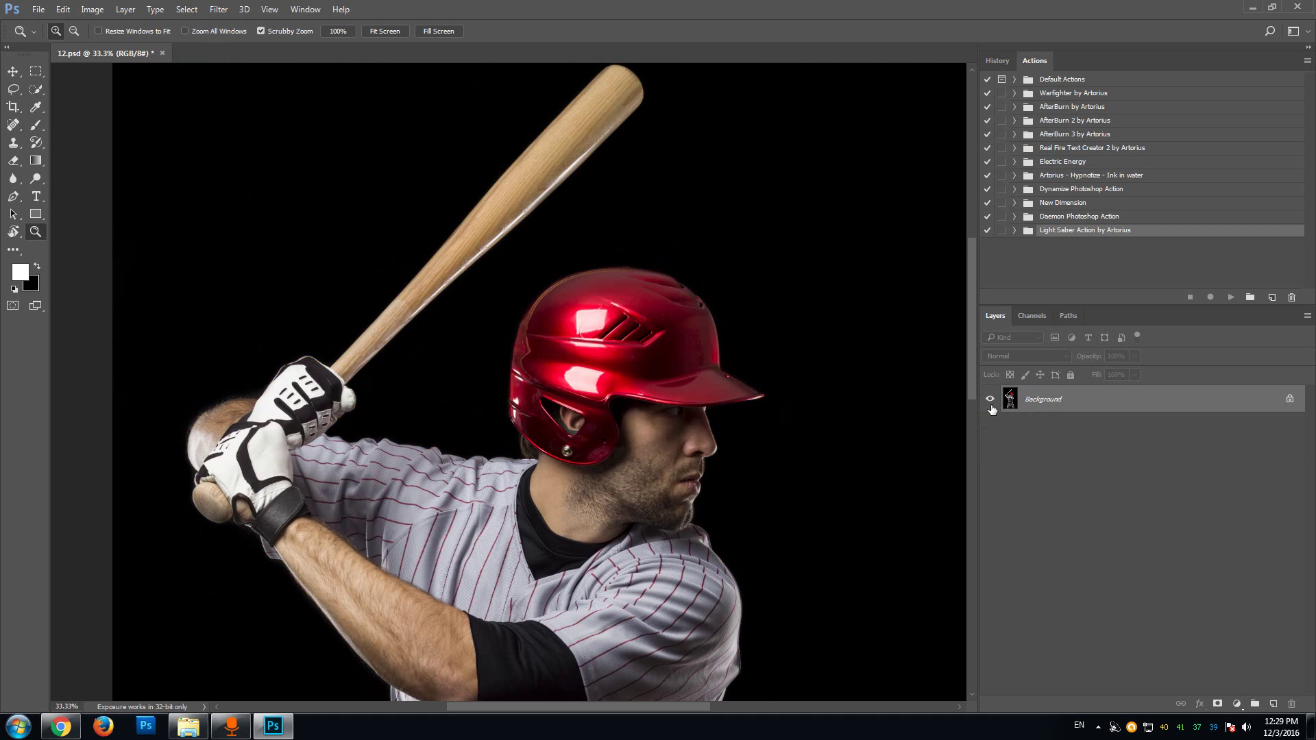
Step: Create a new empty layer above the Background
mouse_move(970, 332)
left_mouse_down()
mouse_move(965, 506)
mouse_move(990, 334)
left_mouse_up()
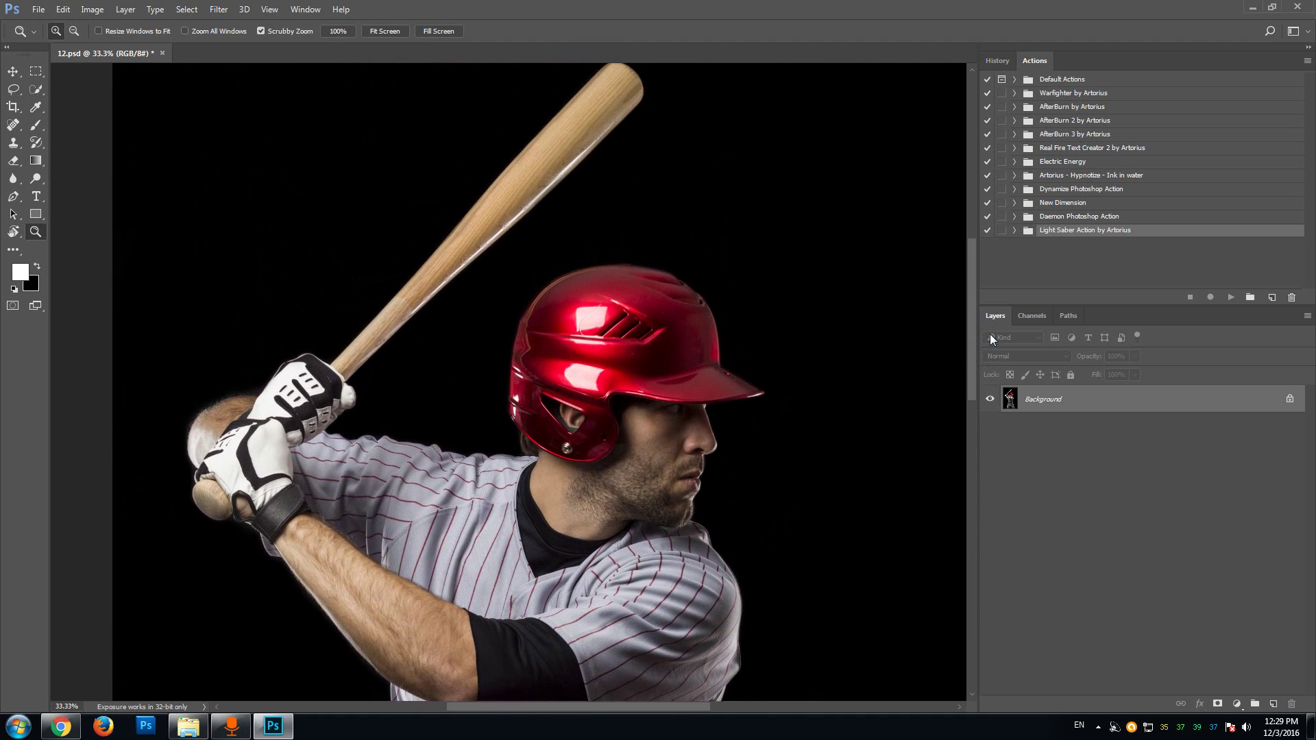
left_click(1274, 705)
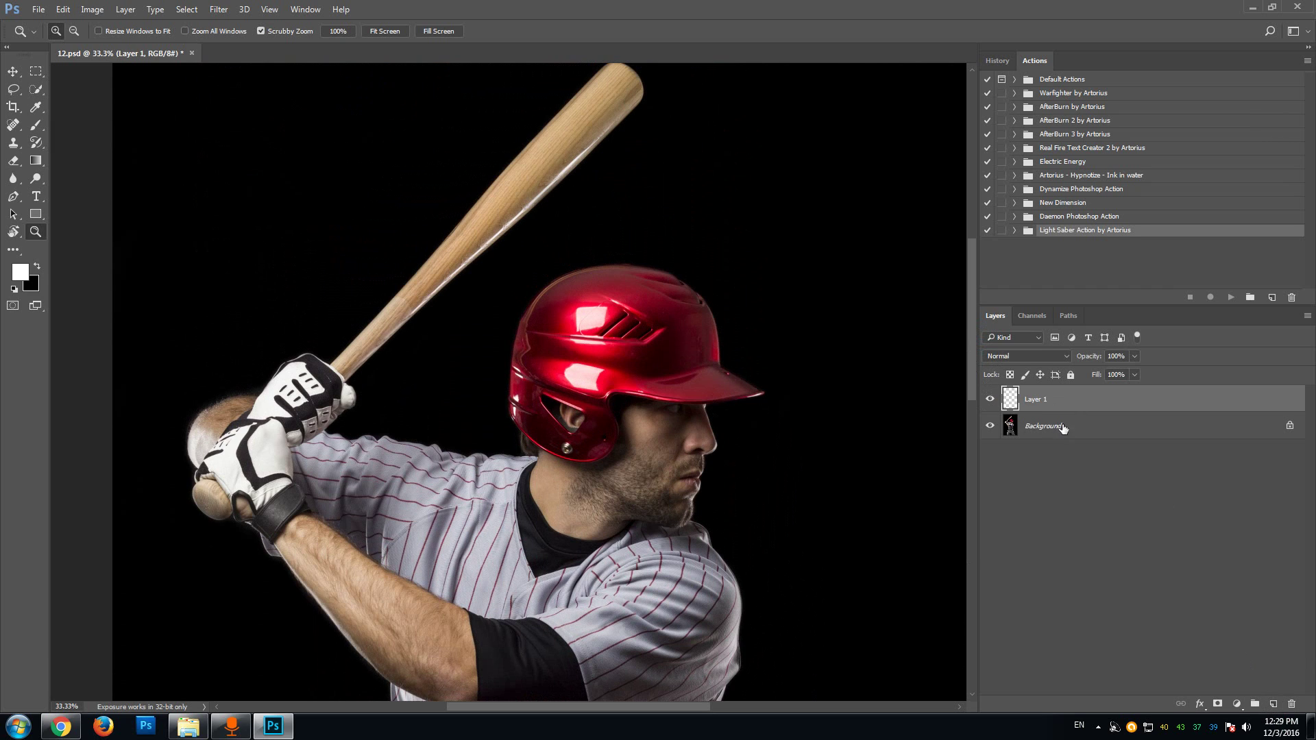
Step: Rename the new layer as Brush
double_click(1037, 400)
type("Brush")
key("Return")
Step: Set up the Brush tool with the first round preset at 500 px and raise its hardness for a firmer edge
left_click(36, 127)
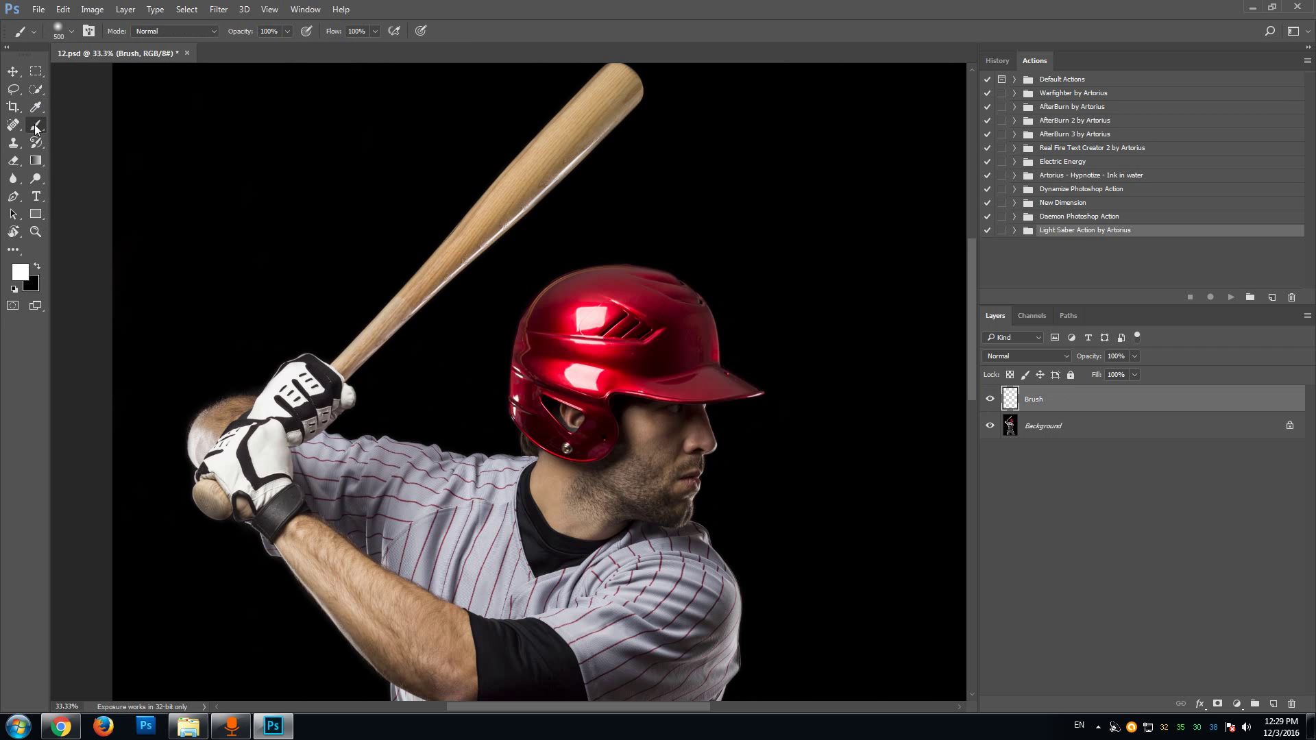
left_click(72, 33)
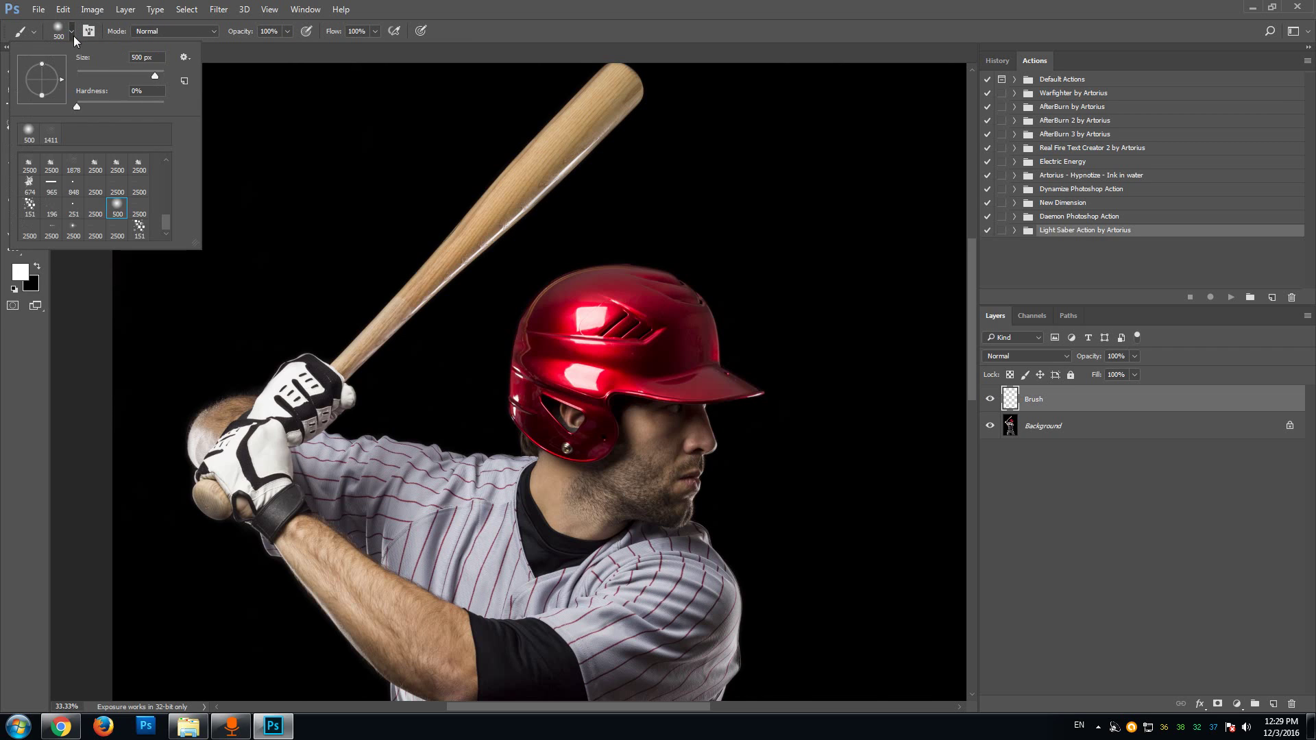
left_click_drag(163, 221, 166, 167)
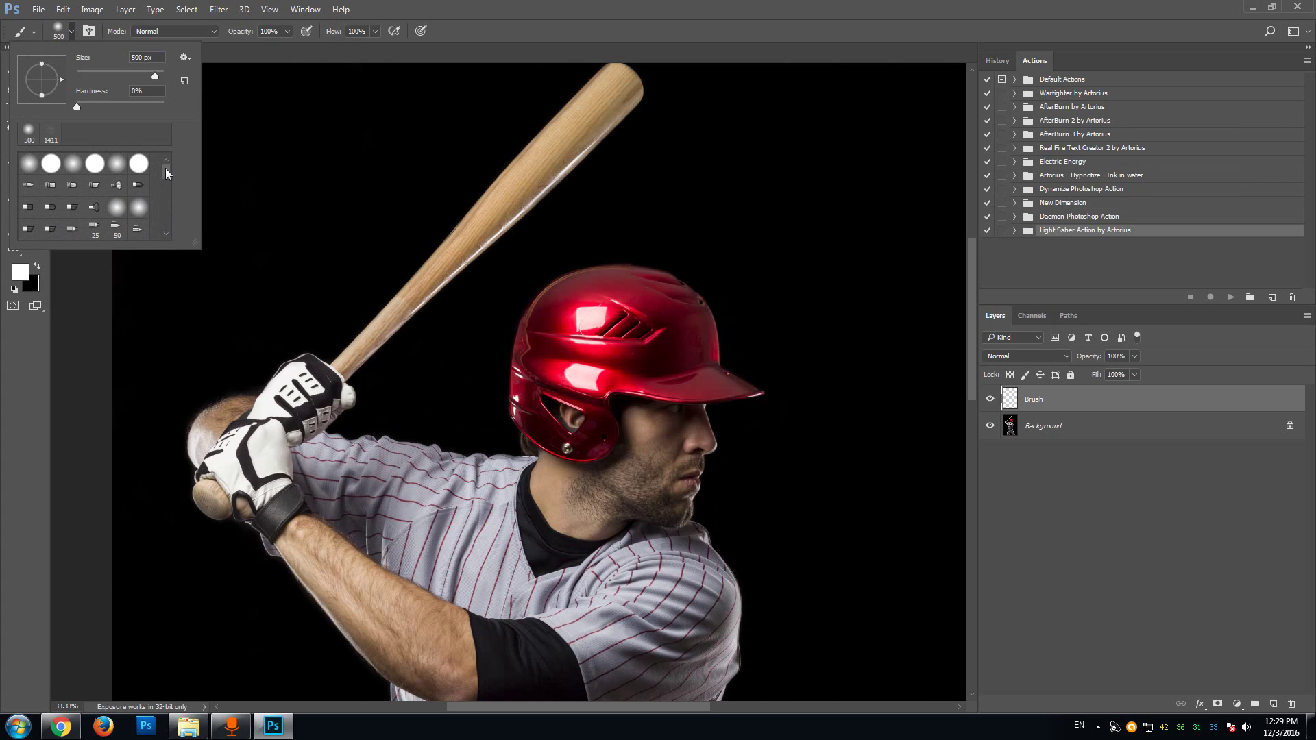
left_click(28, 165)
left_click_drag(76, 107, 146, 106)
left_click(573, 7)
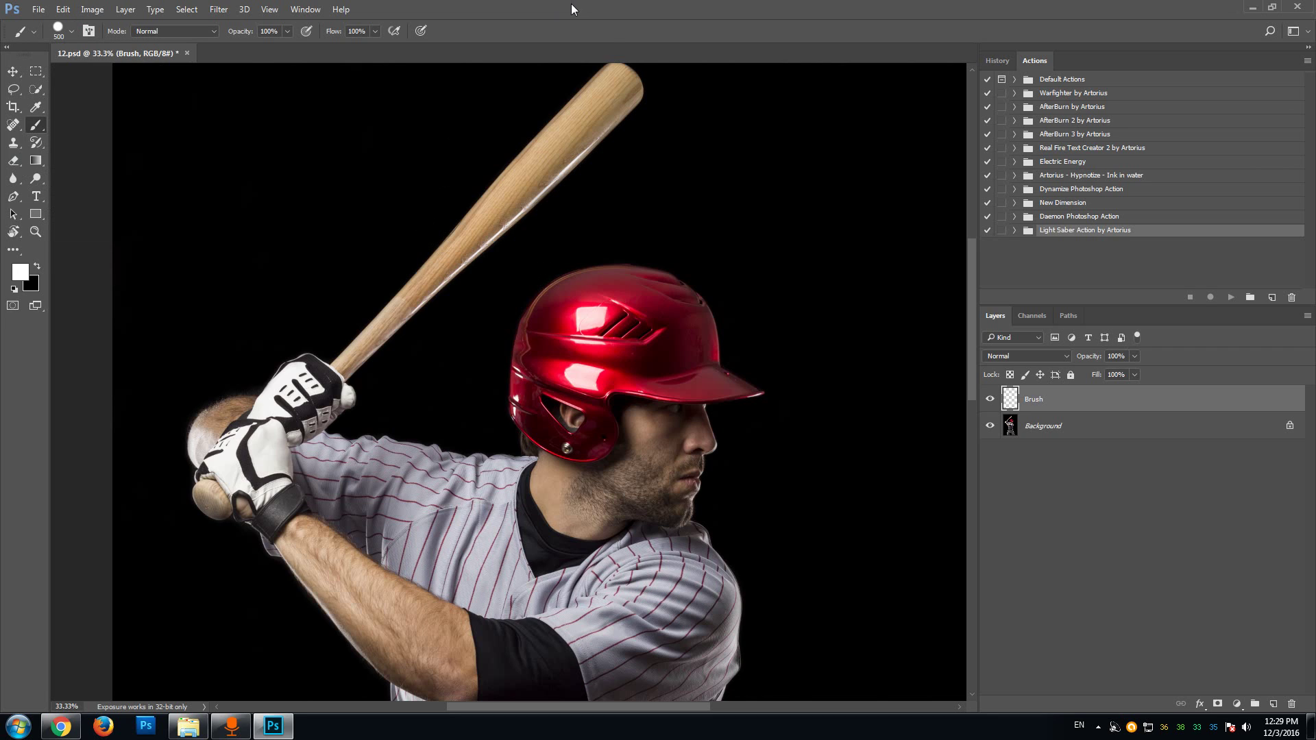
Step: Set the foreground color to bright red, #f10000
scroll(968, 274, "down", 2)
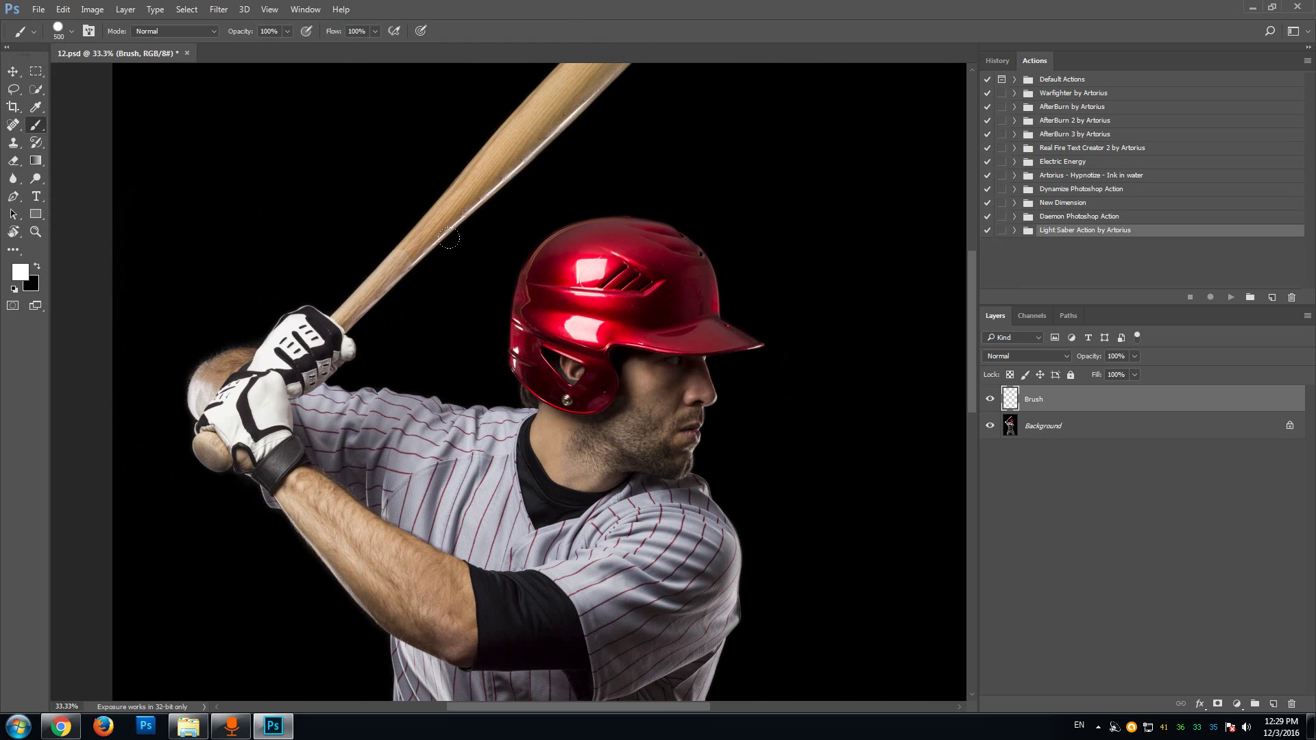
left_click(18, 279)
left_click_drag(611, 272, 658, 200)
left_click(793, 183)
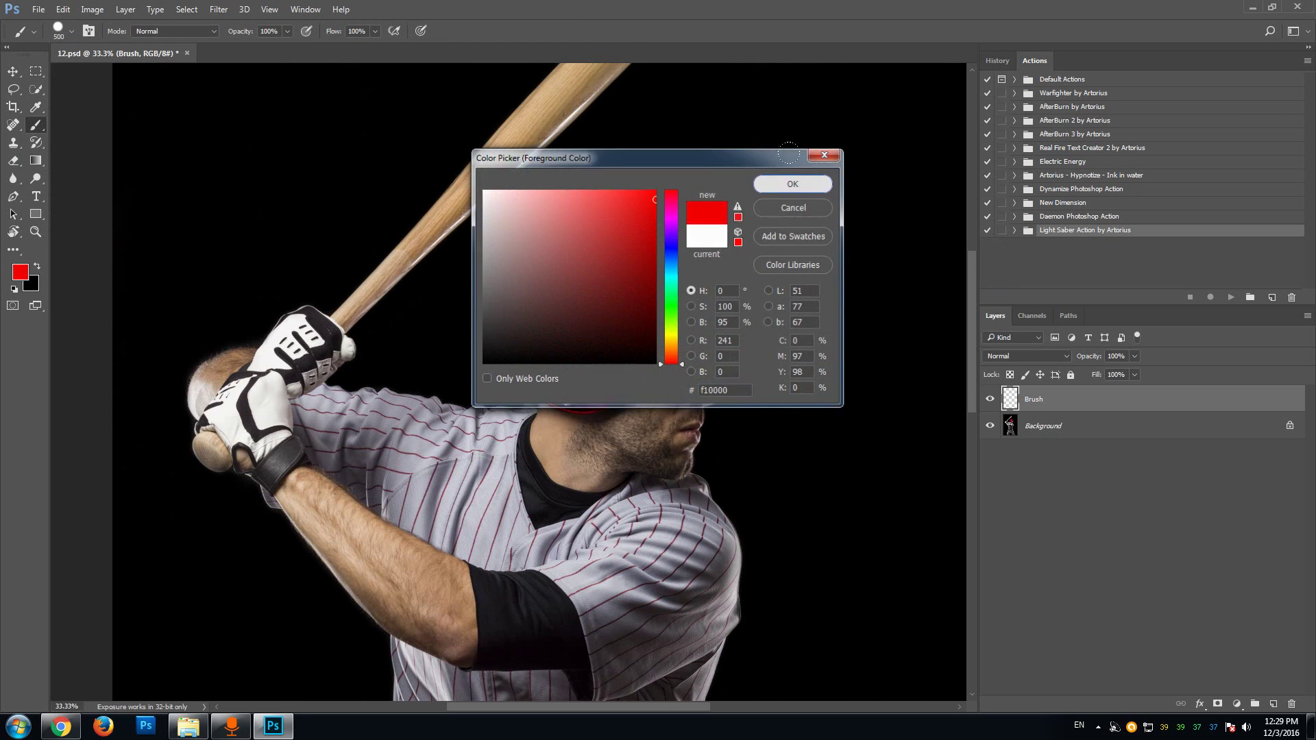
Step: Paint red over the player's torso, bent arm, neck and shoulder on the Brush layer
left_click_drag(977, 273, 972, 323)
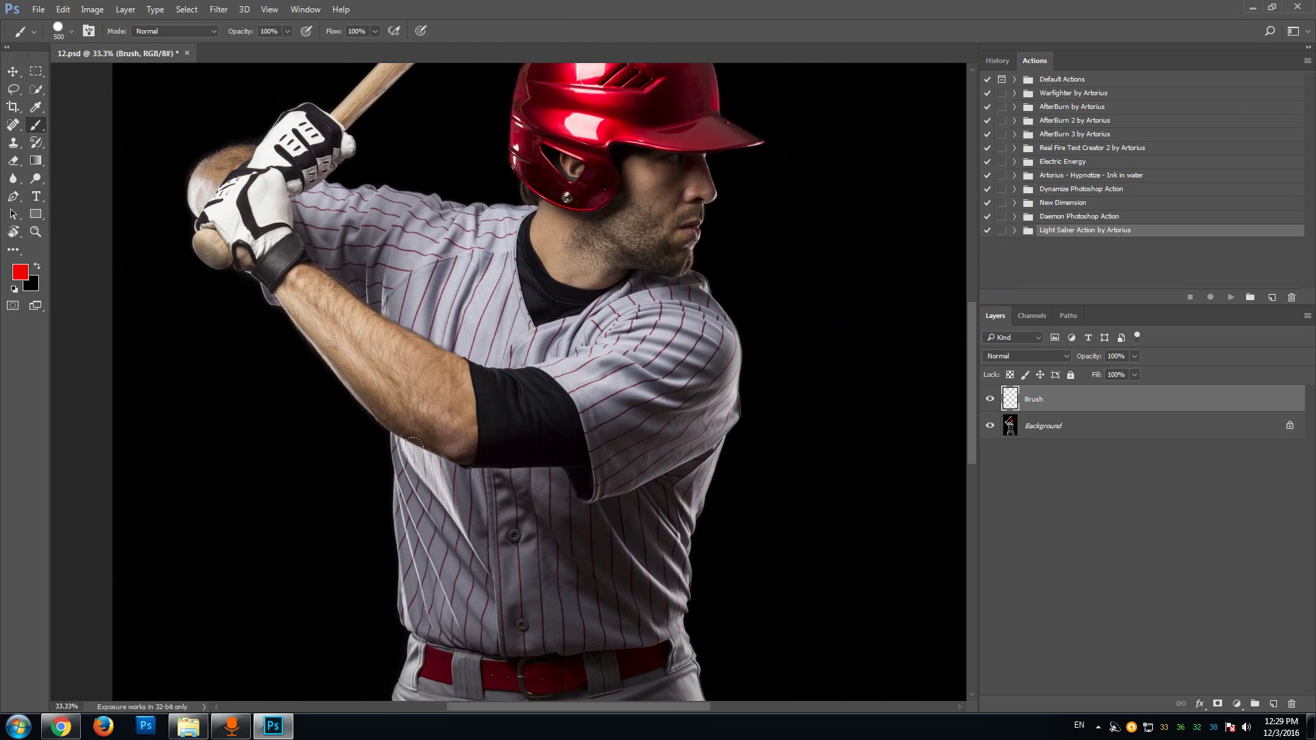
mouse_move(412, 449)
left_mouse_down()
mouse_move(476, 394)
mouse_move(557, 488)
mouse_move(523, 620)
mouse_move(414, 556)
mouse_move(422, 371)
mouse_move(353, 278)
mouse_move(299, 263)
mouse_move(580, 237)
left_mouse_up()
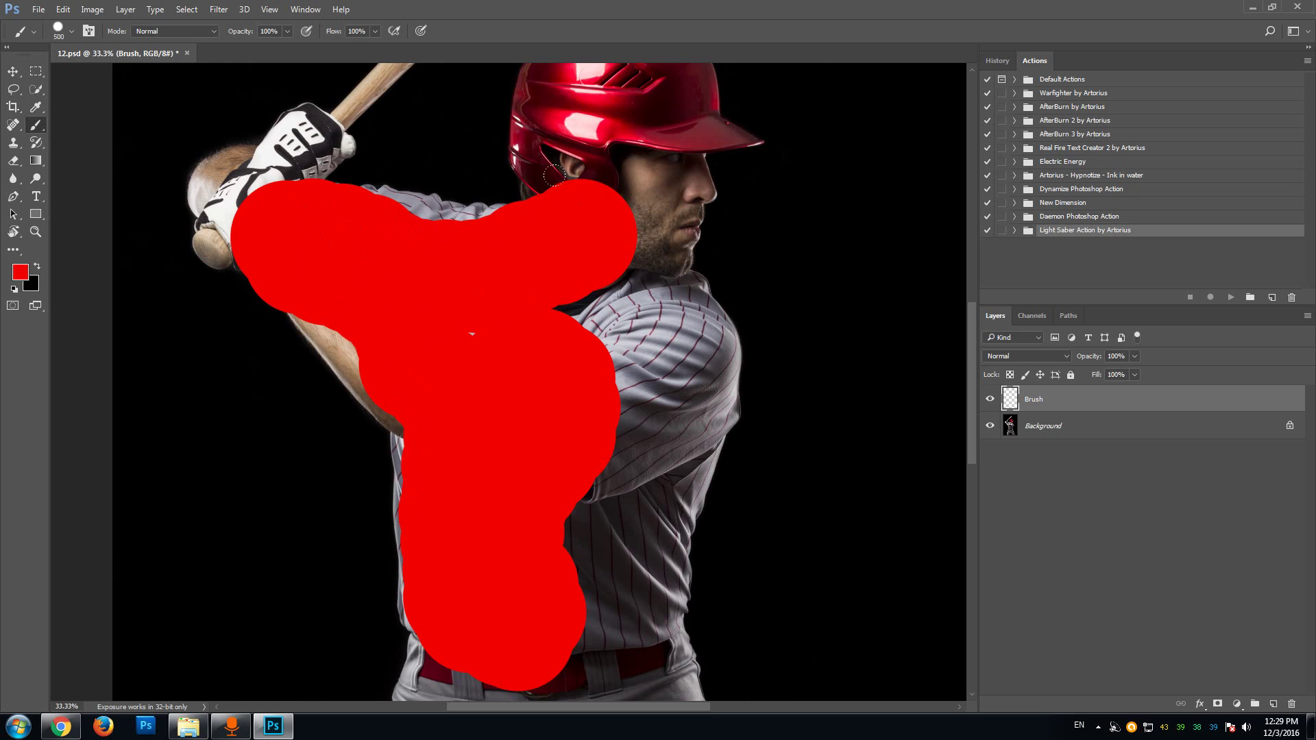
mouse_move(554, 175)
left_mouse_down()
mouse_move(523, 311)
mouse_move(404, 297)
mouse_move(416, 308)
mouse_move(343, 287)
mouse_move(401, 356)
mouse_move(285, 226)
left_mouse_up()
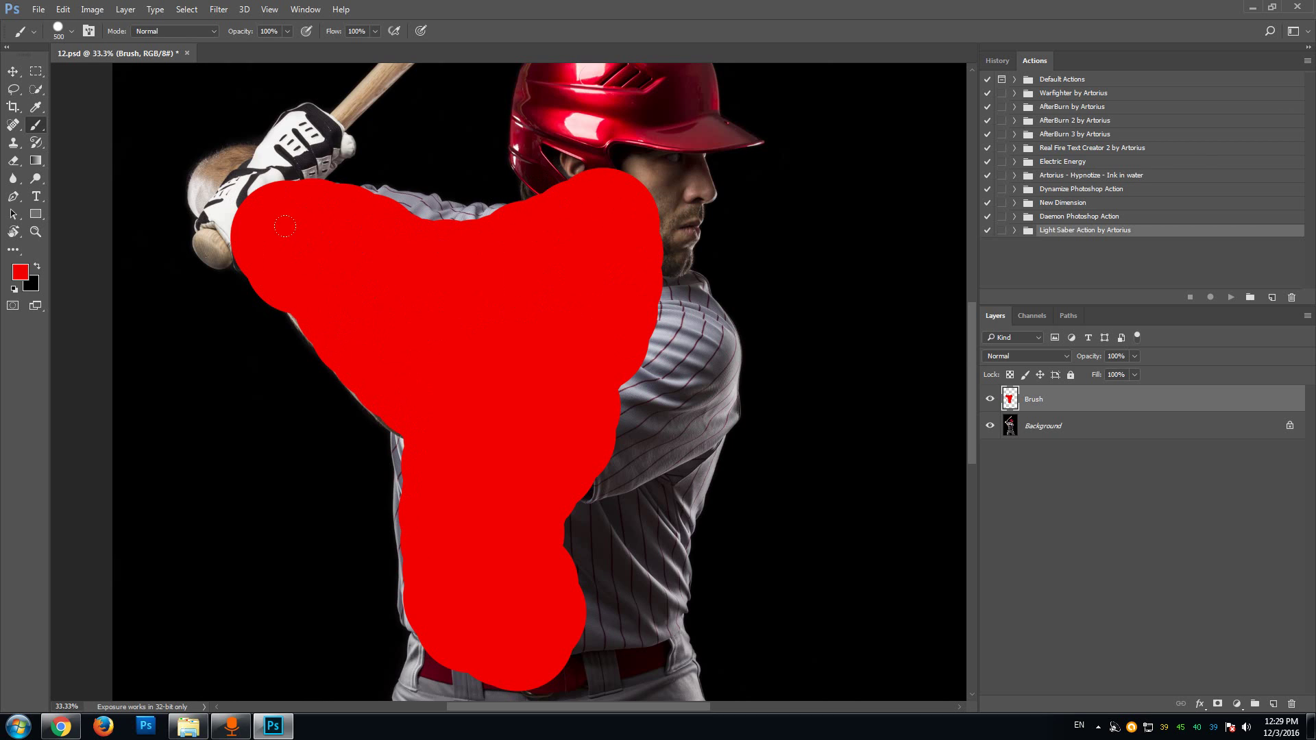
mouse_move(569, 305)
left_mouse_down()
mouse_move(620, 280)
mouse_move(632, 330)
mouse_move(603, 439)
mouse_move(513, 522)
left_mouse_up()
Step: Extend the red paint on the Brush layer down over the waist, hips and both legs of the player
scroll(506, 485, "down", 5)
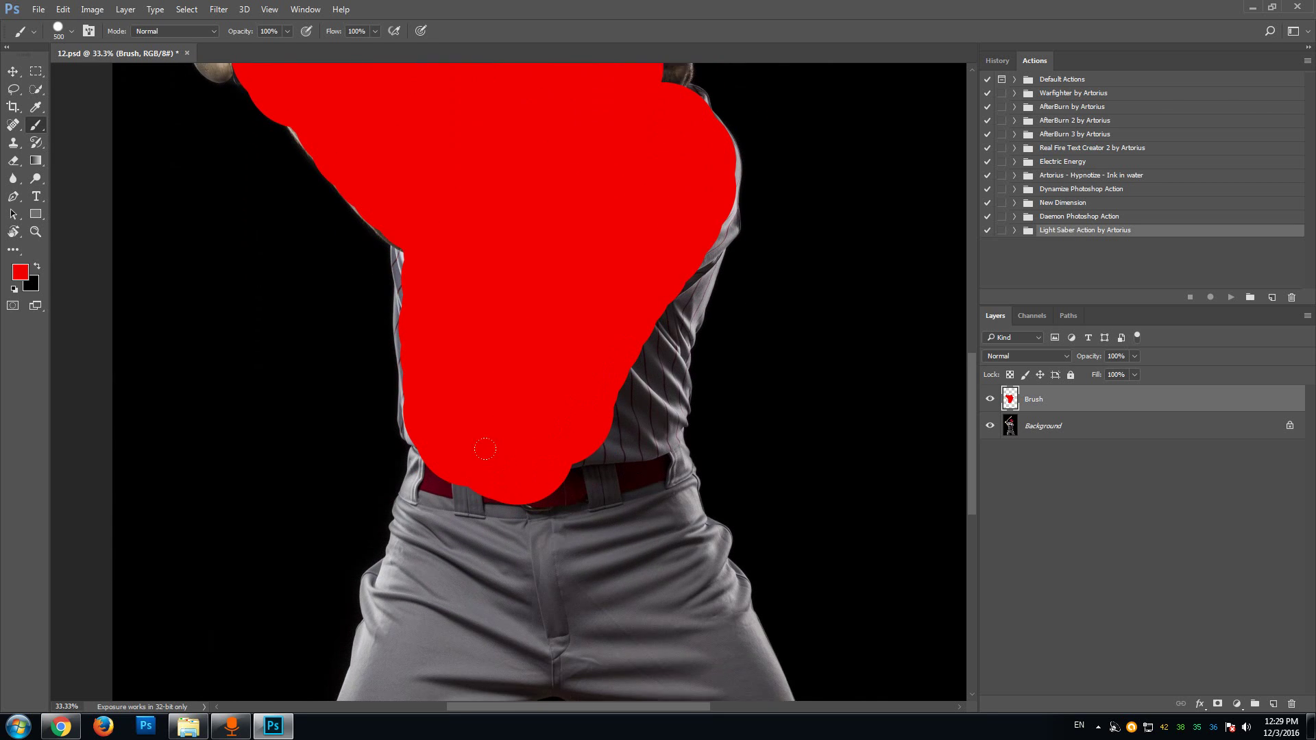
mouse_move(507, 384)
left_mouse_down()
mouse_move(569, 446)
mouse_move(644, 589)
left_mouse_up()
scroll(644, 589, "down", 4)
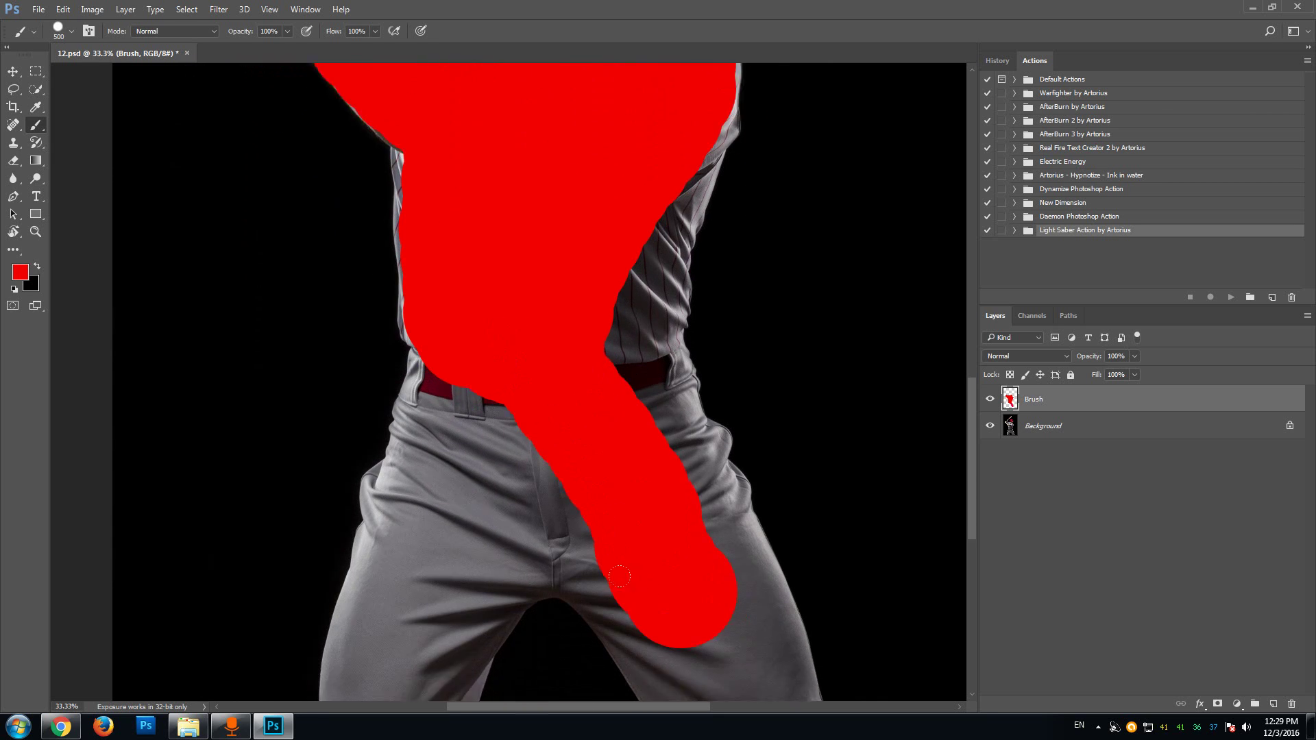
mouse_move(634, 445)
left_mouse_down()
mouse_move(679, 559)
mouse_move(594, 436)
mouse_move(522, 385)
mouse_move(411, 427)
mouse_move(362, 556)
mouse_move(334, 574)
mouse_move(352, 452)
mouse_move(444, 202)
mouse_move(426, 211)
mouse_move(440, 325)
mouse_move(496, 314)
left_mouse_up()
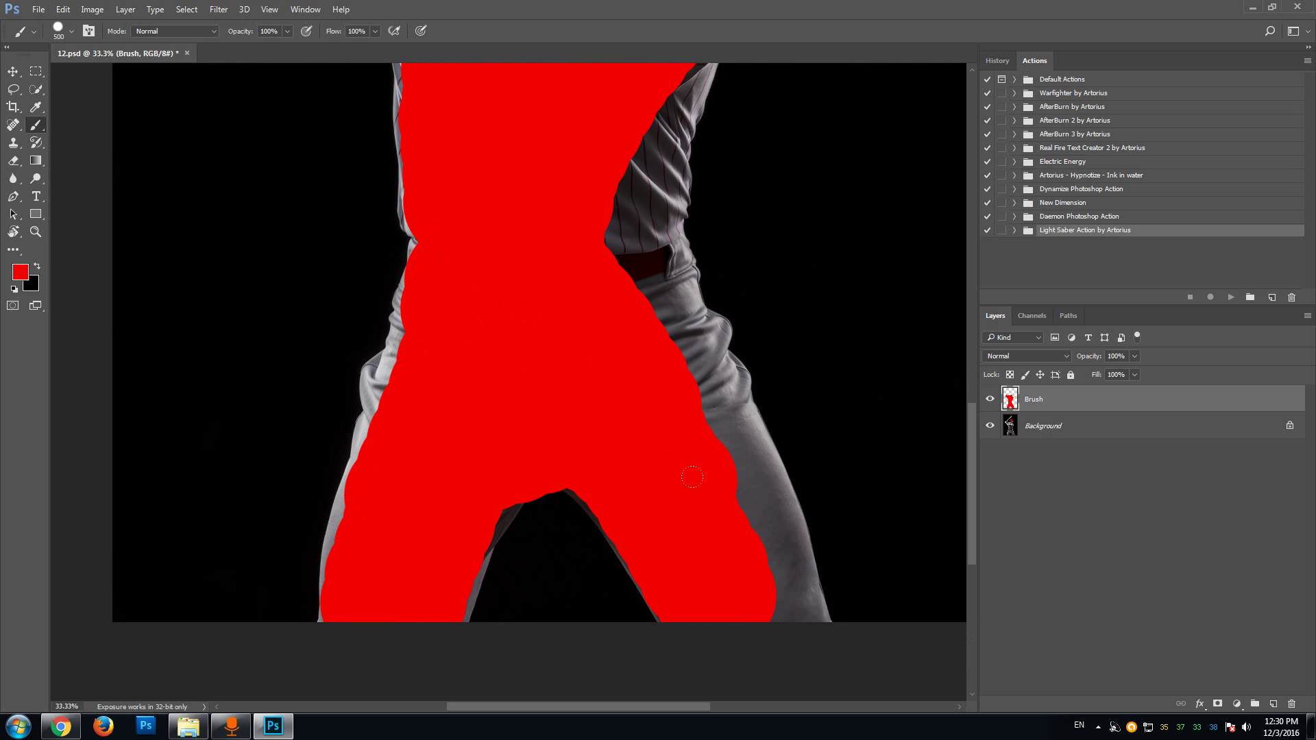
mouse_move(693, 478)
left_mouse_down()
mouse_move(714, 567)
mouse_move(789, 597)
mouse_move(768, 528)
mouse_move(567, 229)
left_mouse_up()
scroll(452, 257, "up", 2)
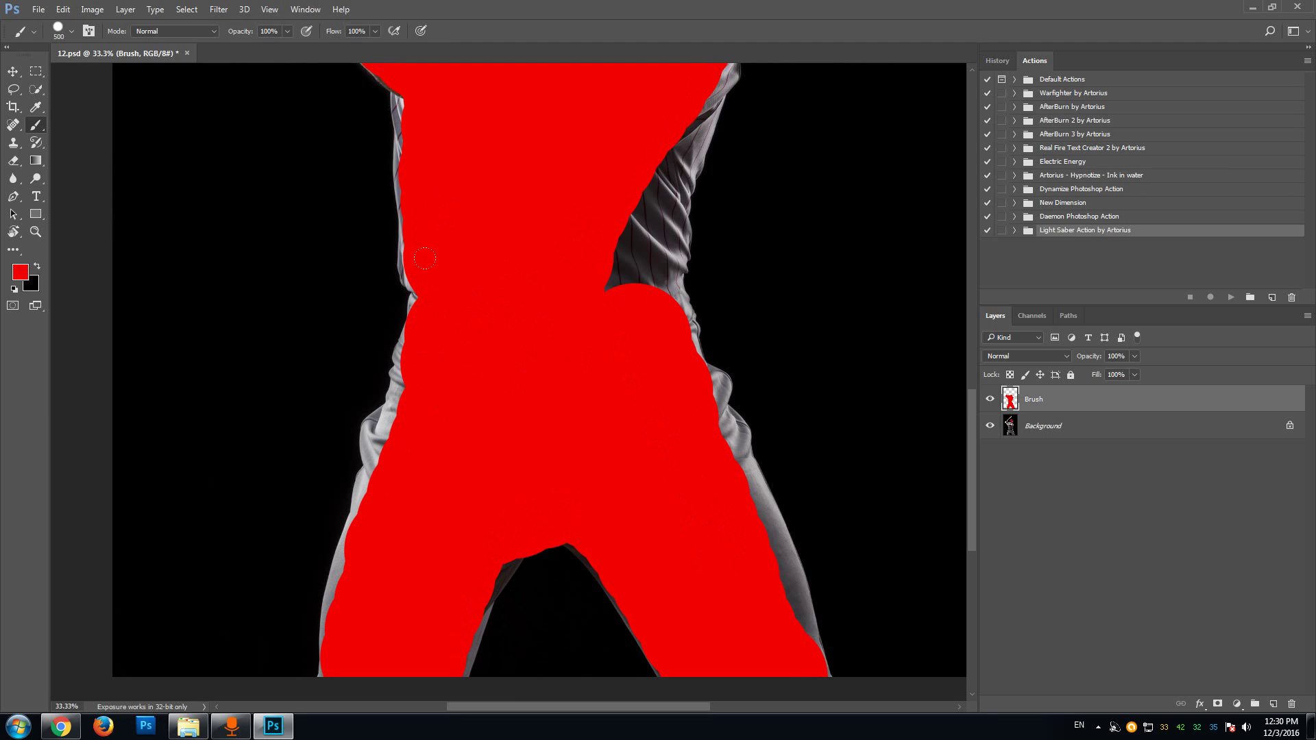
mouse_move(424, 259)
left_mouse_down()
mouse_move(399, 342)
mouse_move(402, 322)
left_mouse_up()
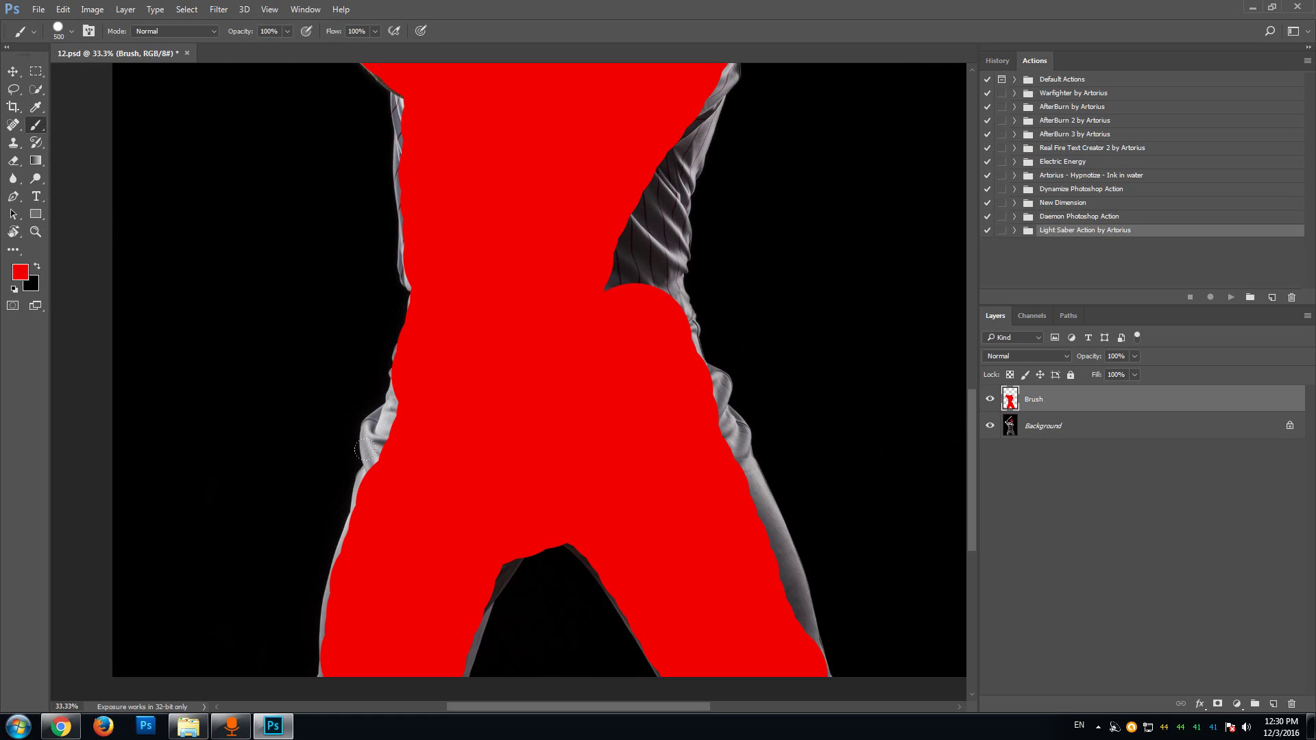
Step: Clear all the red paint from the Brush layer by selecting and deleting everything, leaving no active selection
scroll(725, 254, "up", 2)
left_click_drag(970, 423, 978, 254)
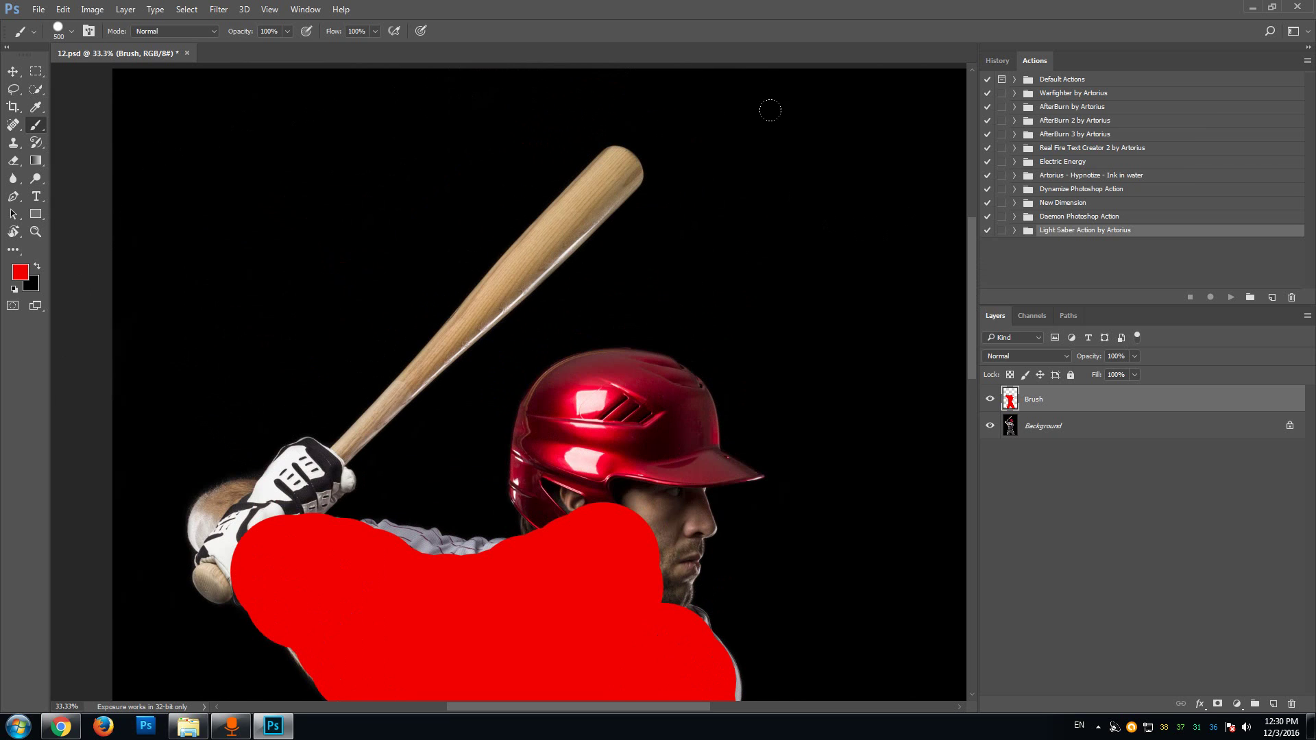
mouse_move(969, 339)
left_mouse_down()
mouse_move(973, 327)
mouse_move(982, 351)
left_mouse_up()
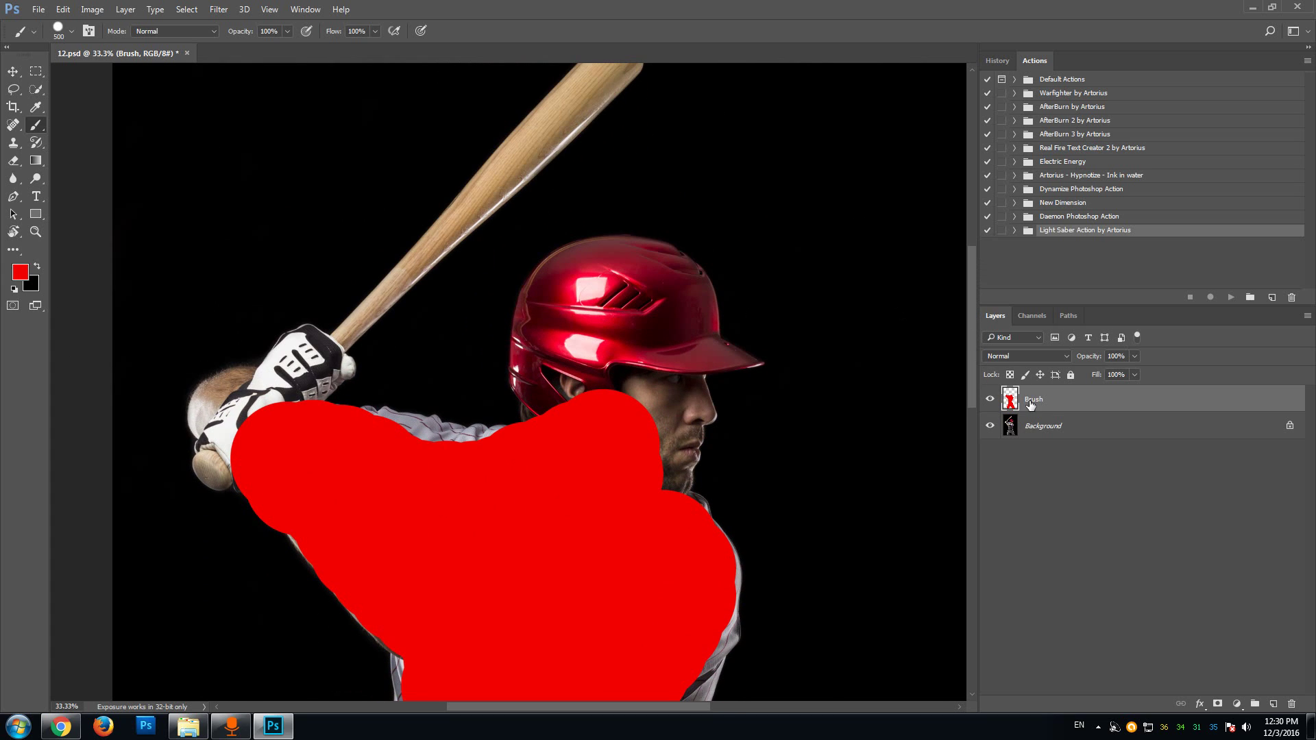
left_click(185, 10)
left_click(189, 25)
key("Delete")
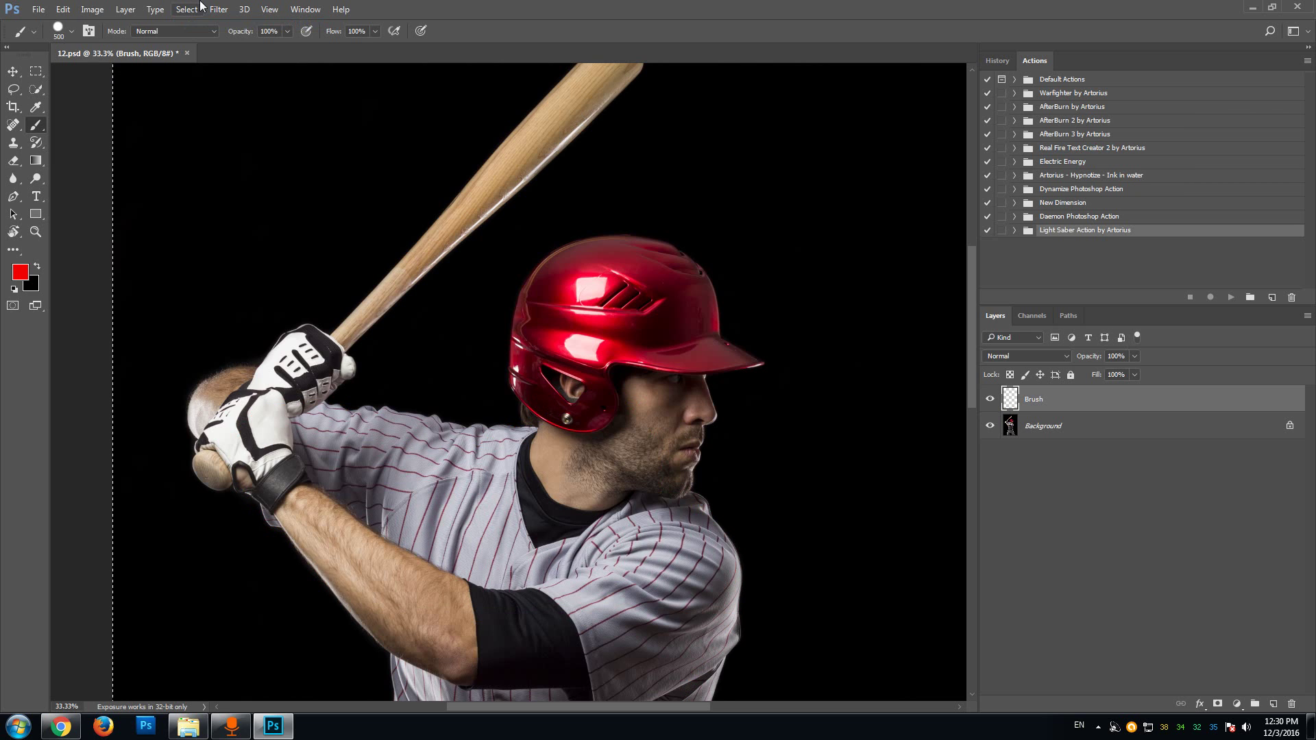
left_click(182, 11)
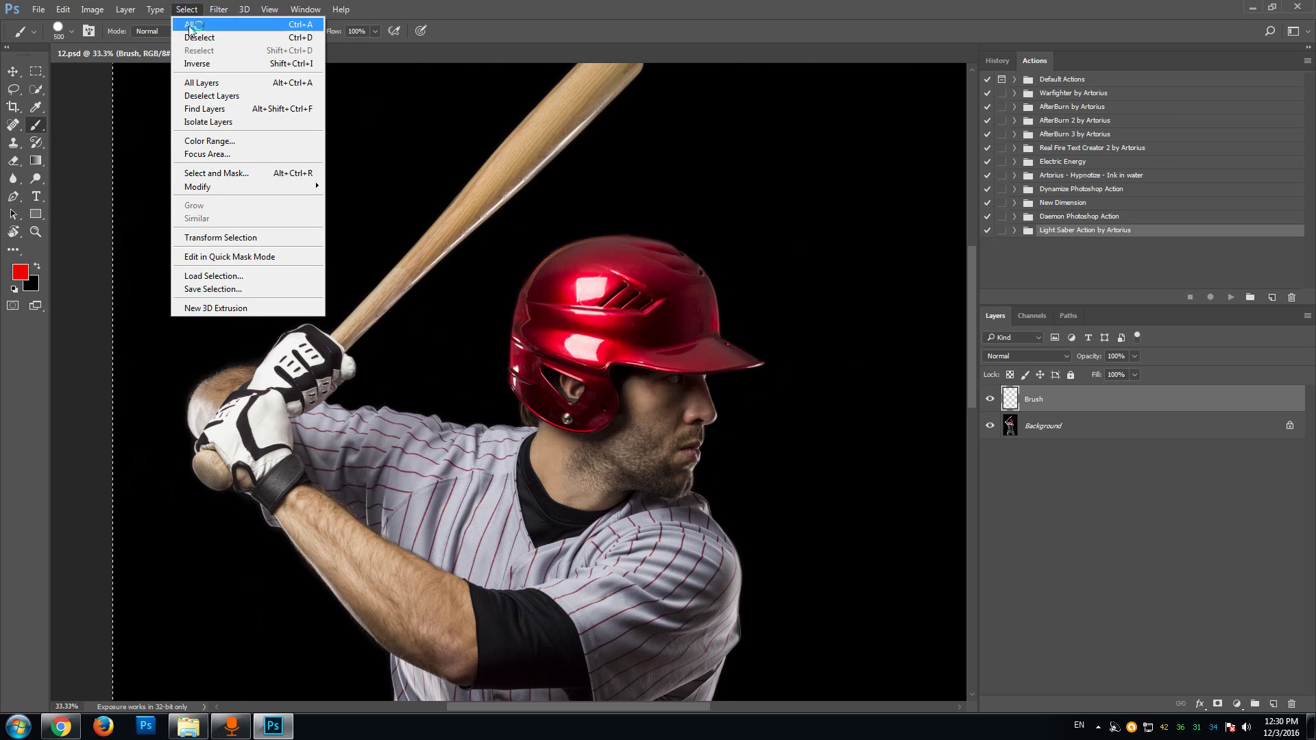
left_click(197, 38)
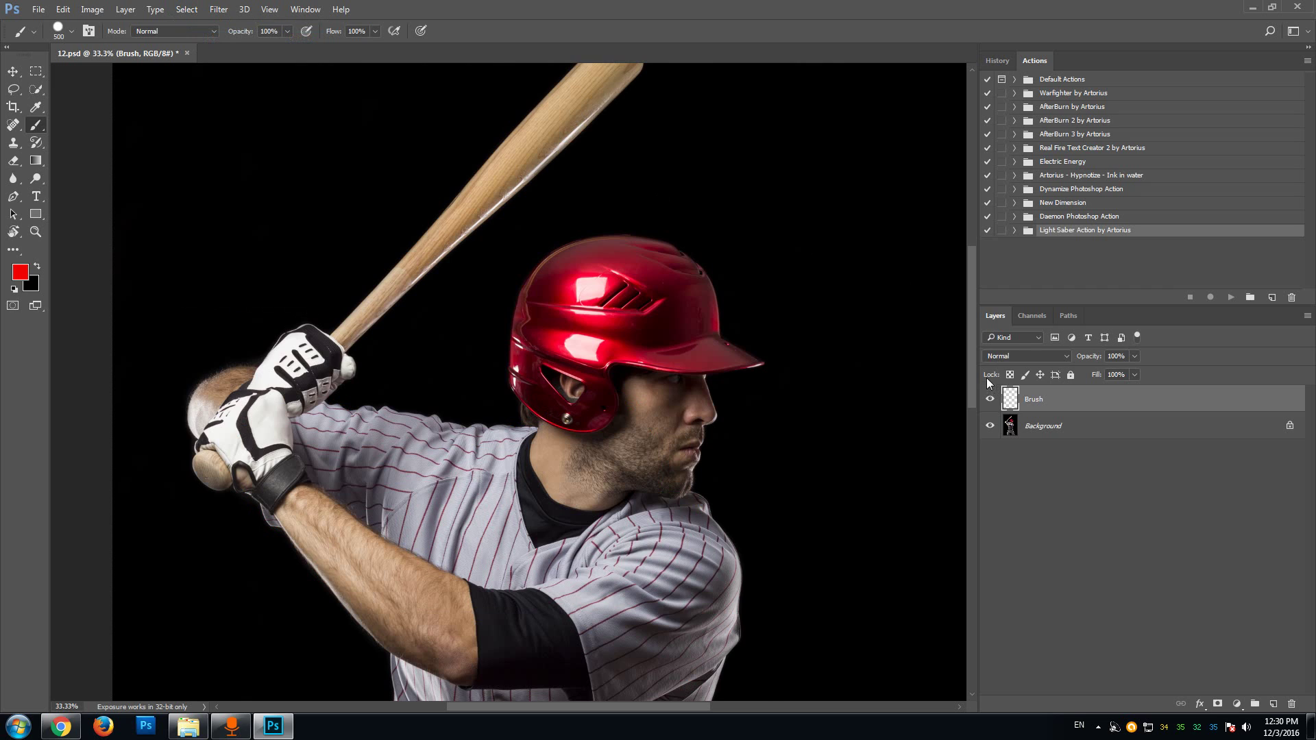
Step: Select the black backdrop around the player on the Background layer with the Magic Wand tool at tolerance 32
left_click(1054, 427)
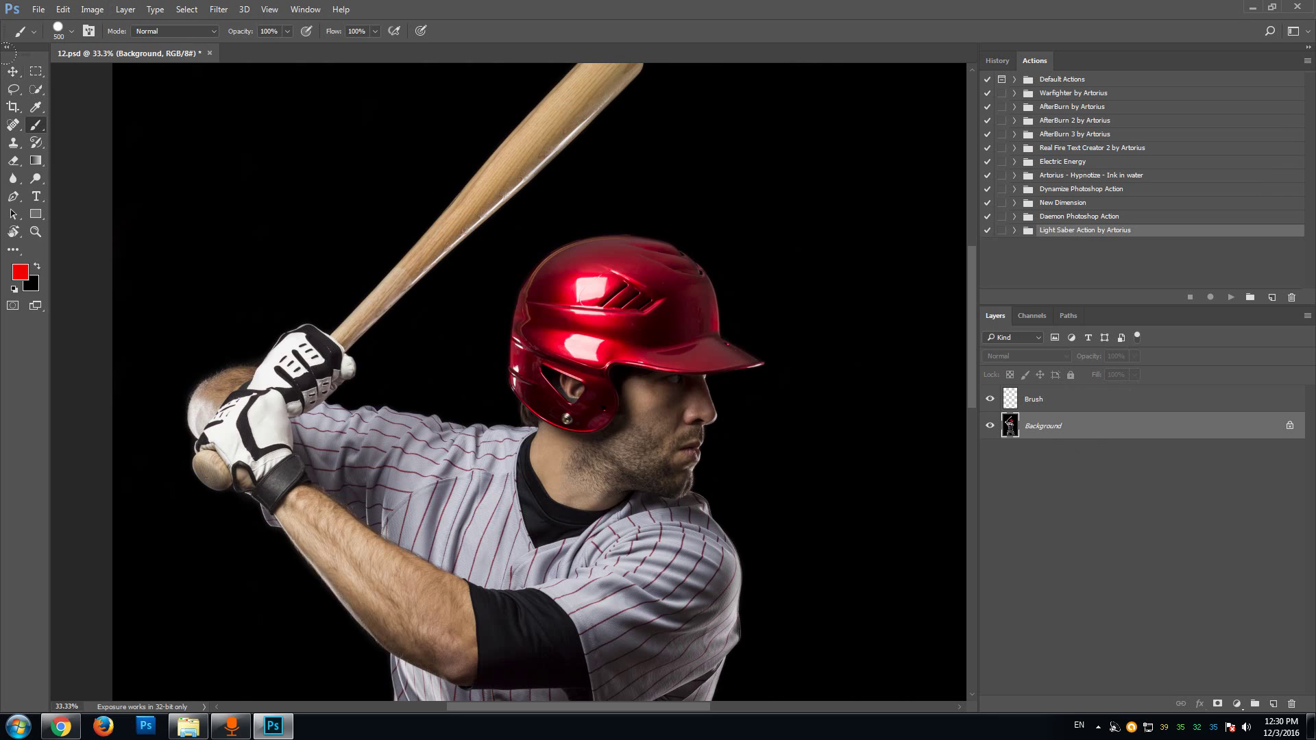
left_click(37, 110)
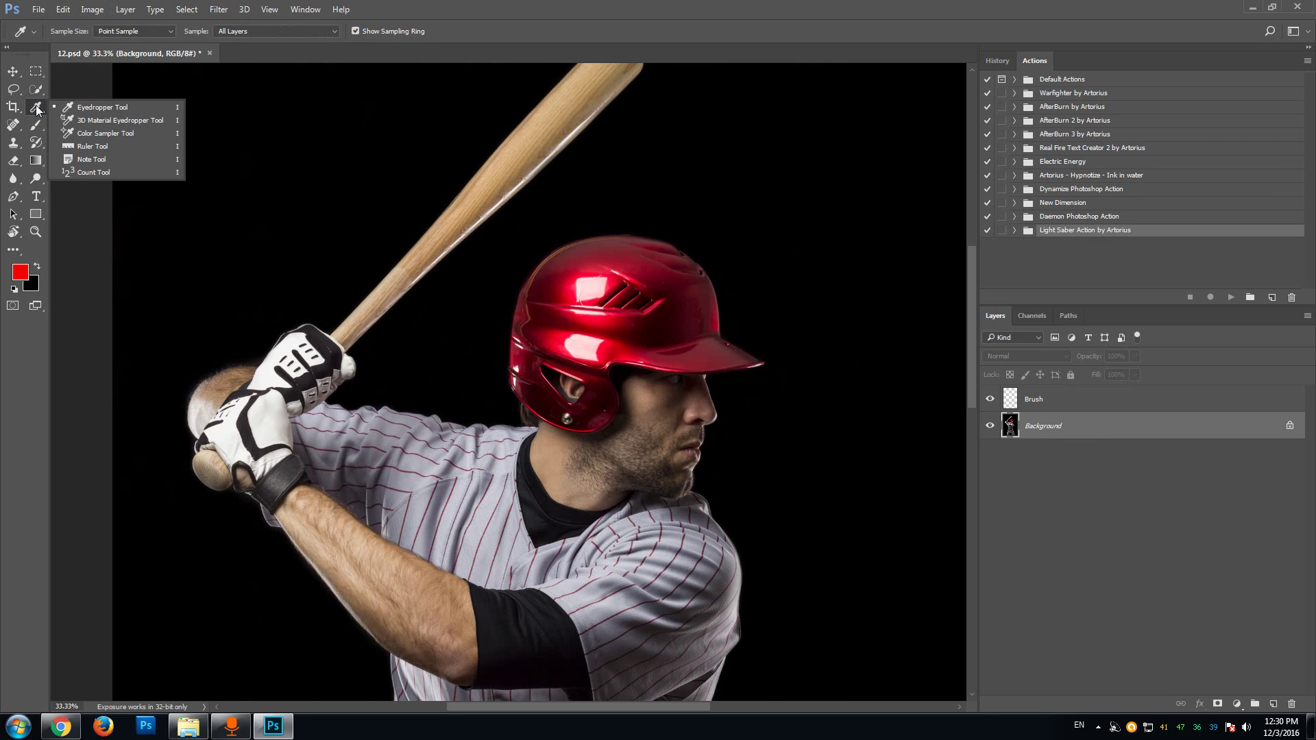
left_click(37, 92)
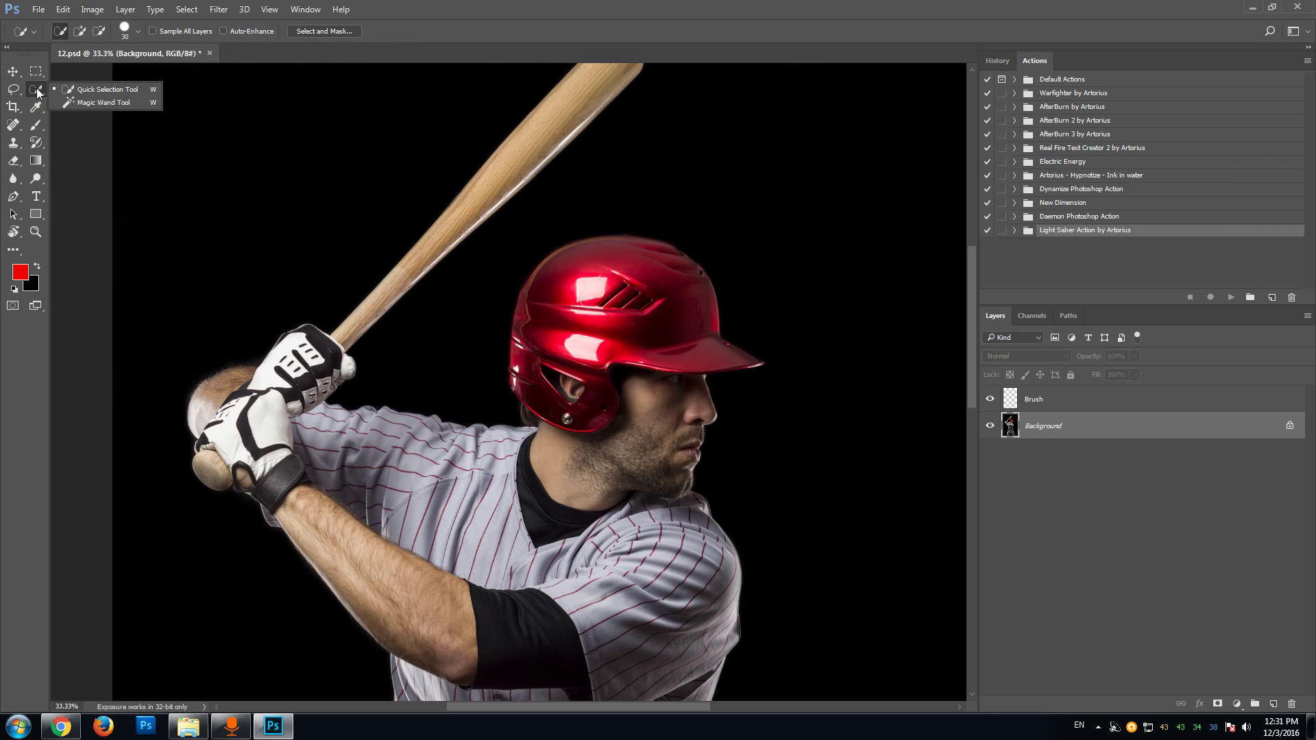
left_click(116, 101)
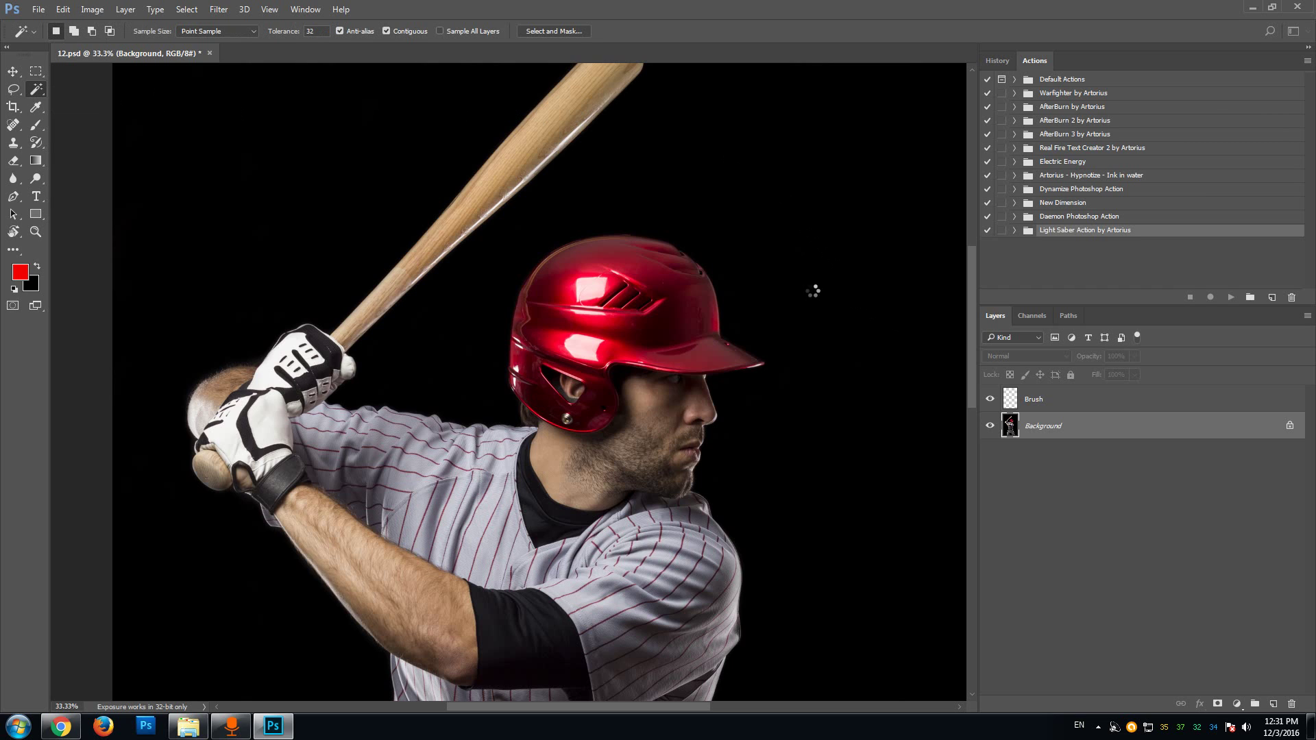
left_click(813, 291)
Step: Try to add the black gap between the legs to the selection at tolerance 32, and undo it
left_click_drag(971, 277, 964, 451)
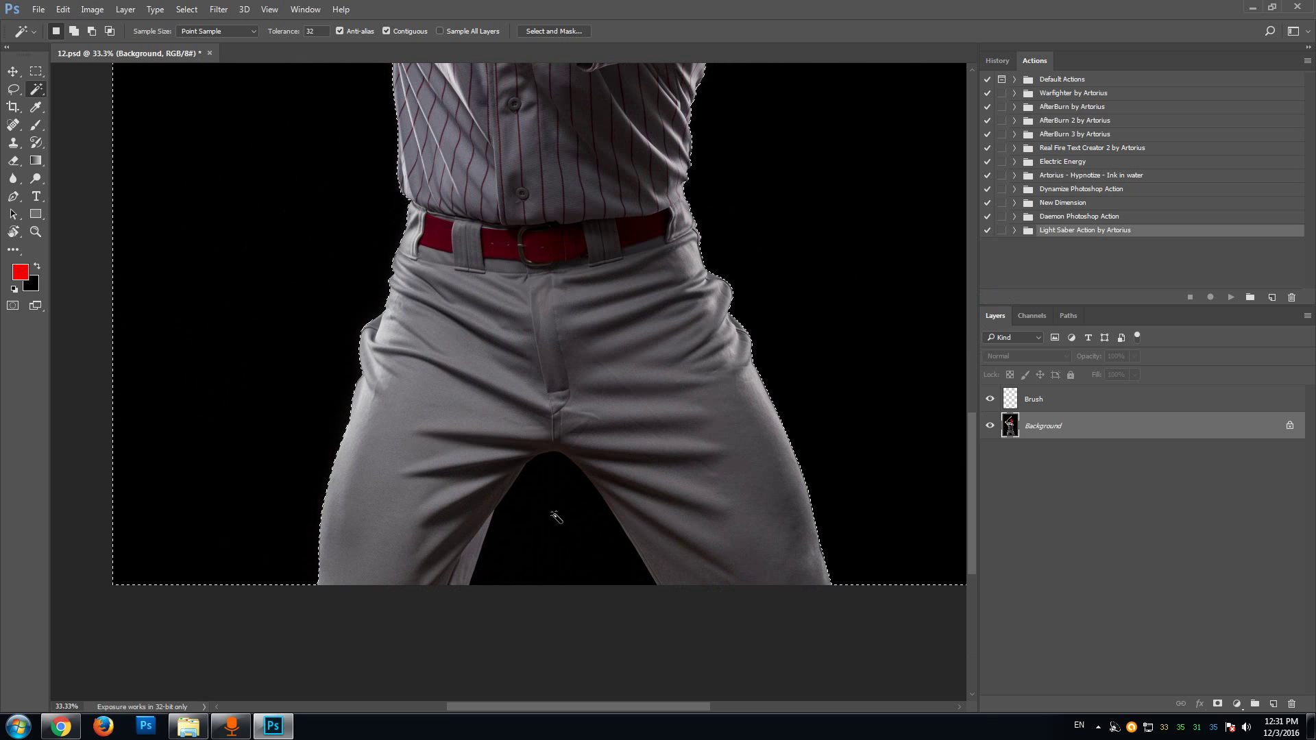
key("shift")
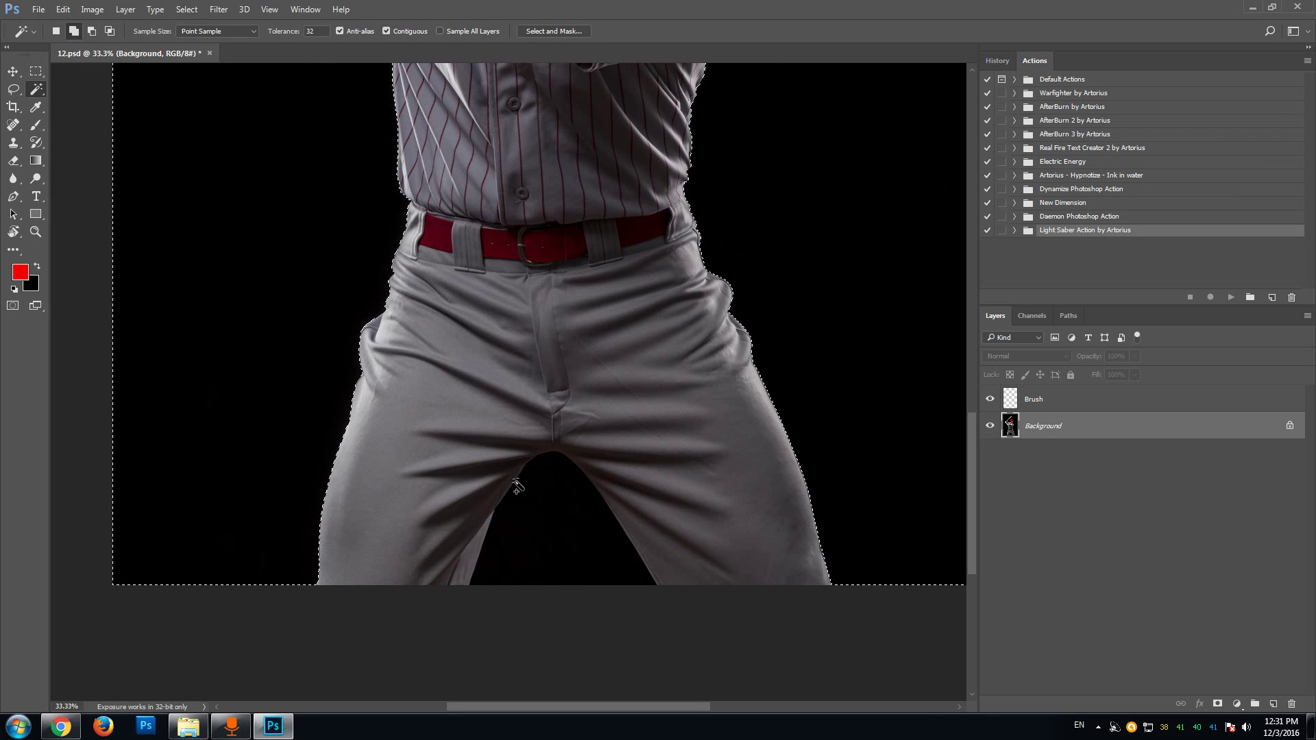
left_click(545, 525, "shift")
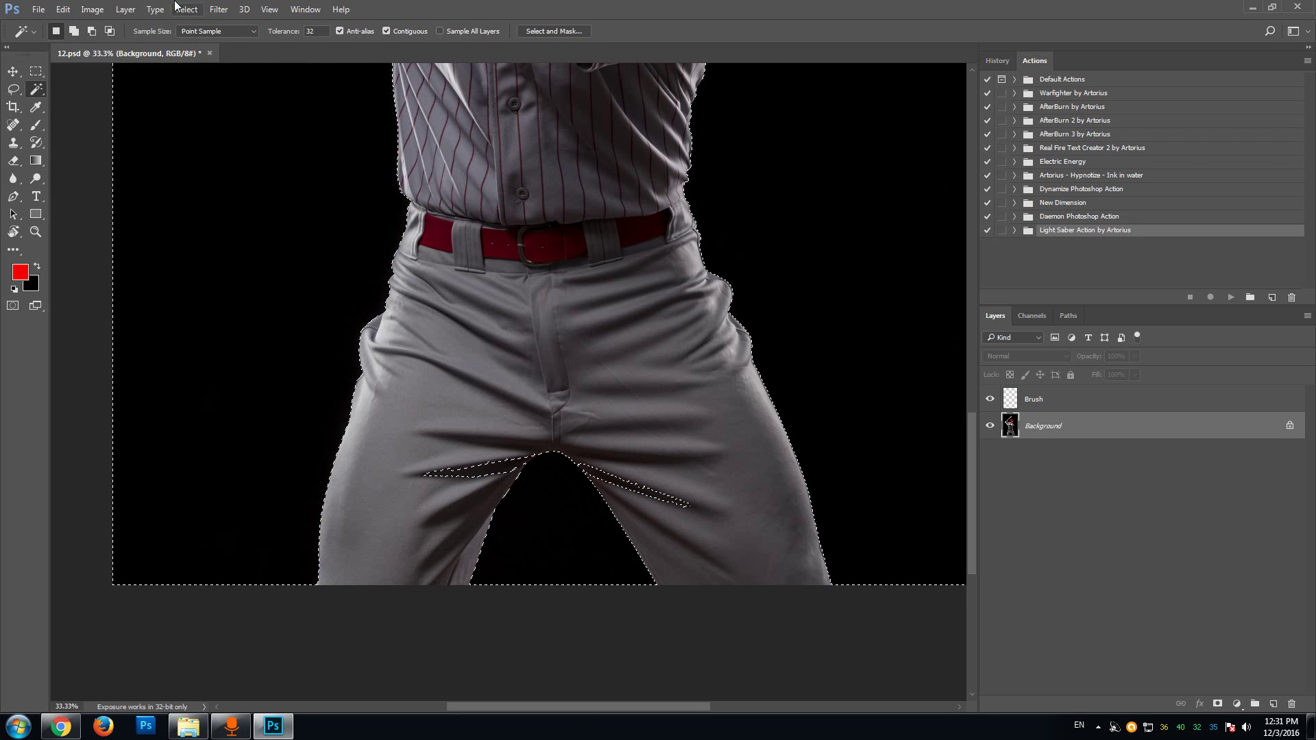
left_click(62, 11)
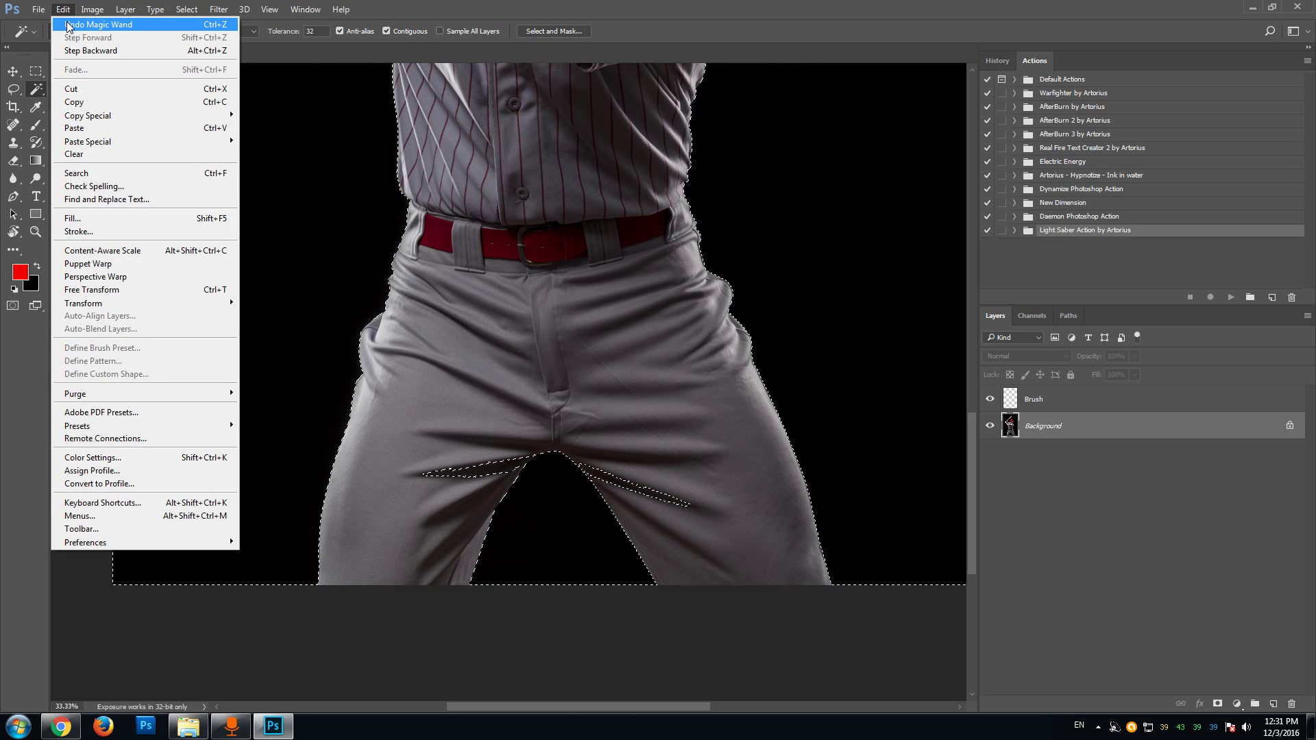
left_click(68, 26)
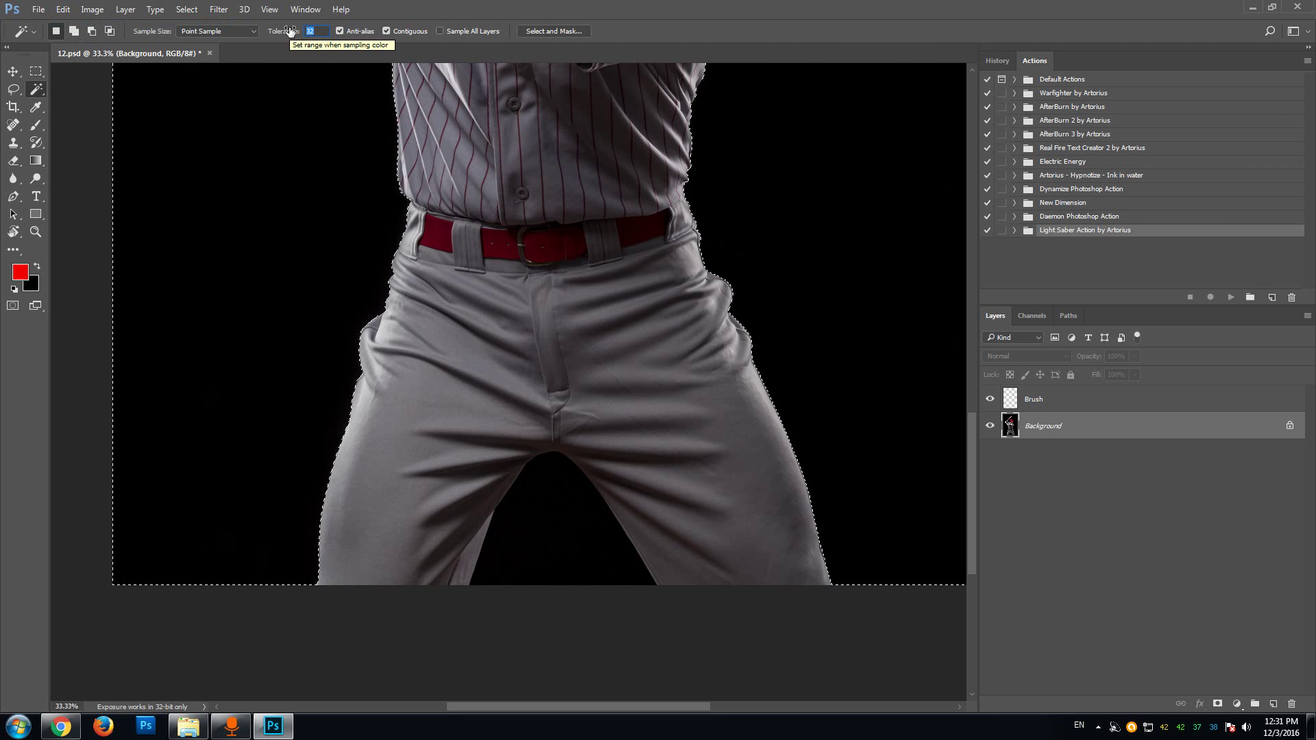
Step: Set the Magic Wand tolerance to 8 and add the black gap between the player's legs to the selection
type("8")
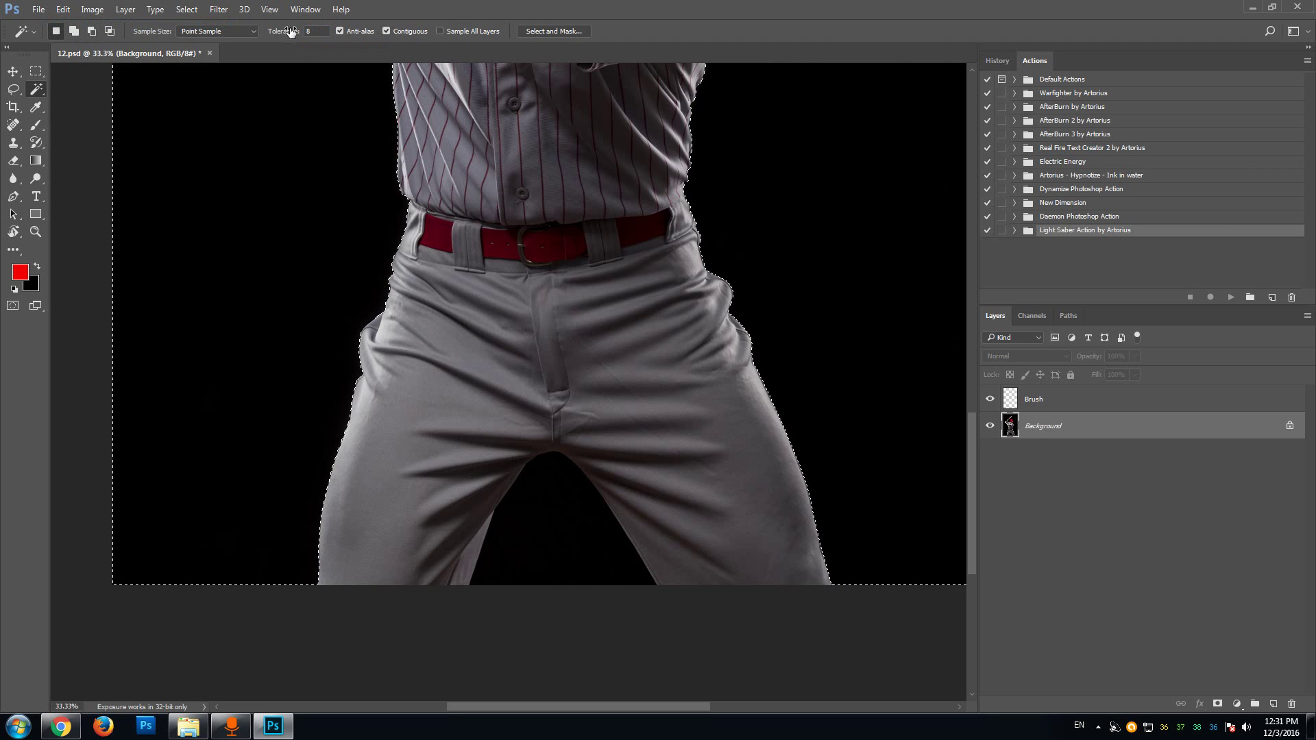
left_click(535, 535, "shift")
left_click(503, 540, "shift")
Step: Invert the selection so it covers the player and bat, and make the Brush layer active
left_click_drag(972, 439, 981, 292)
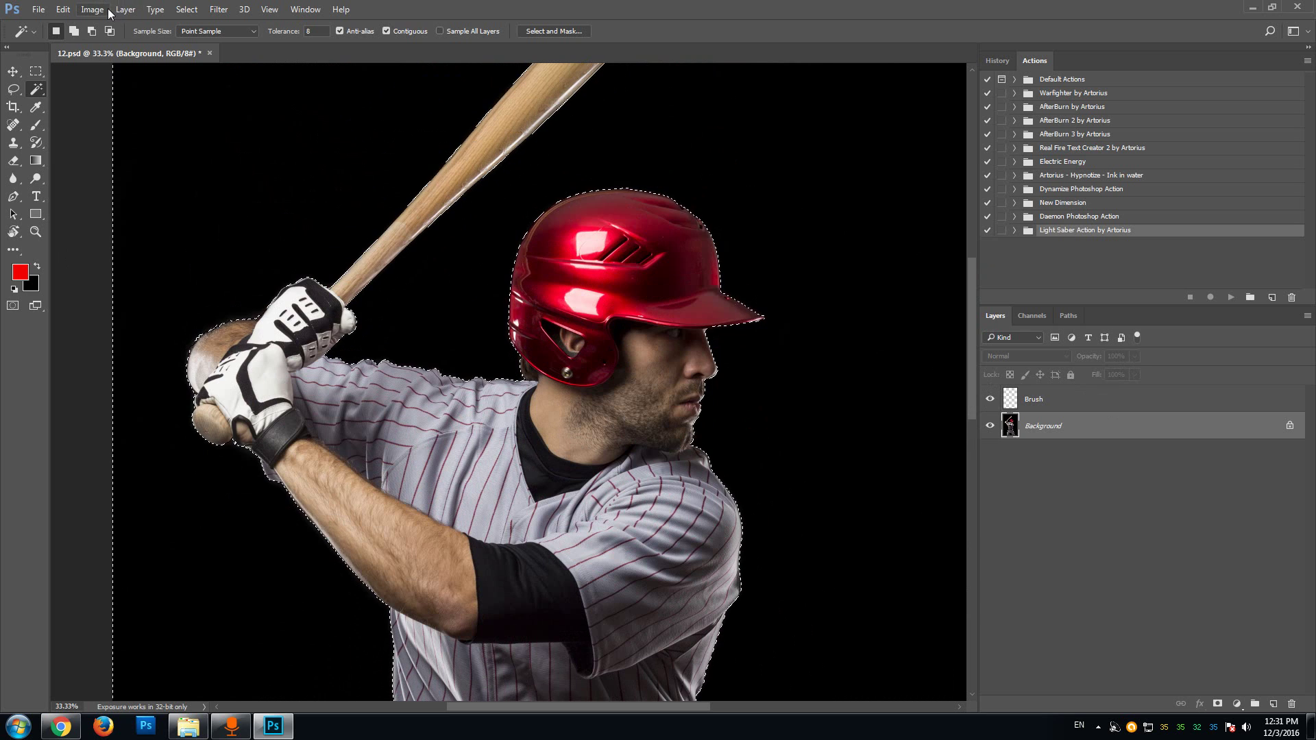
left_click(185, 9)
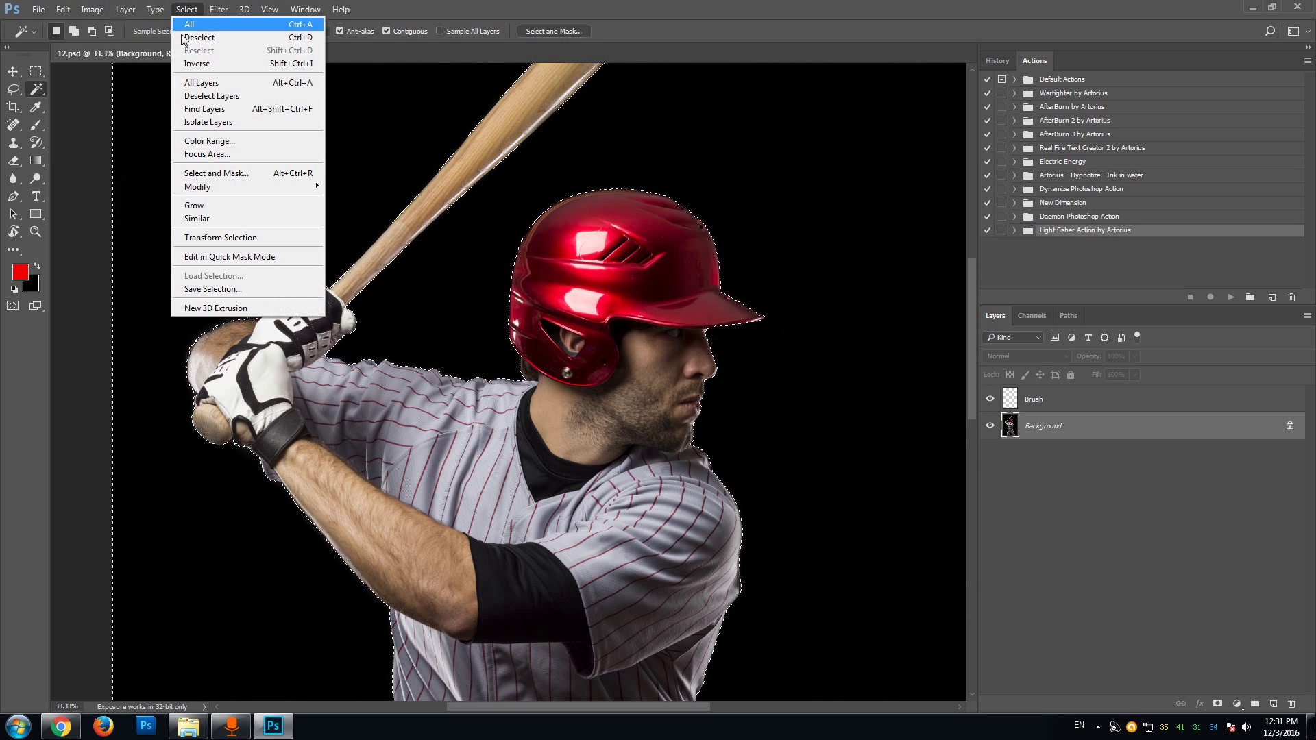
left_click(196, 63)
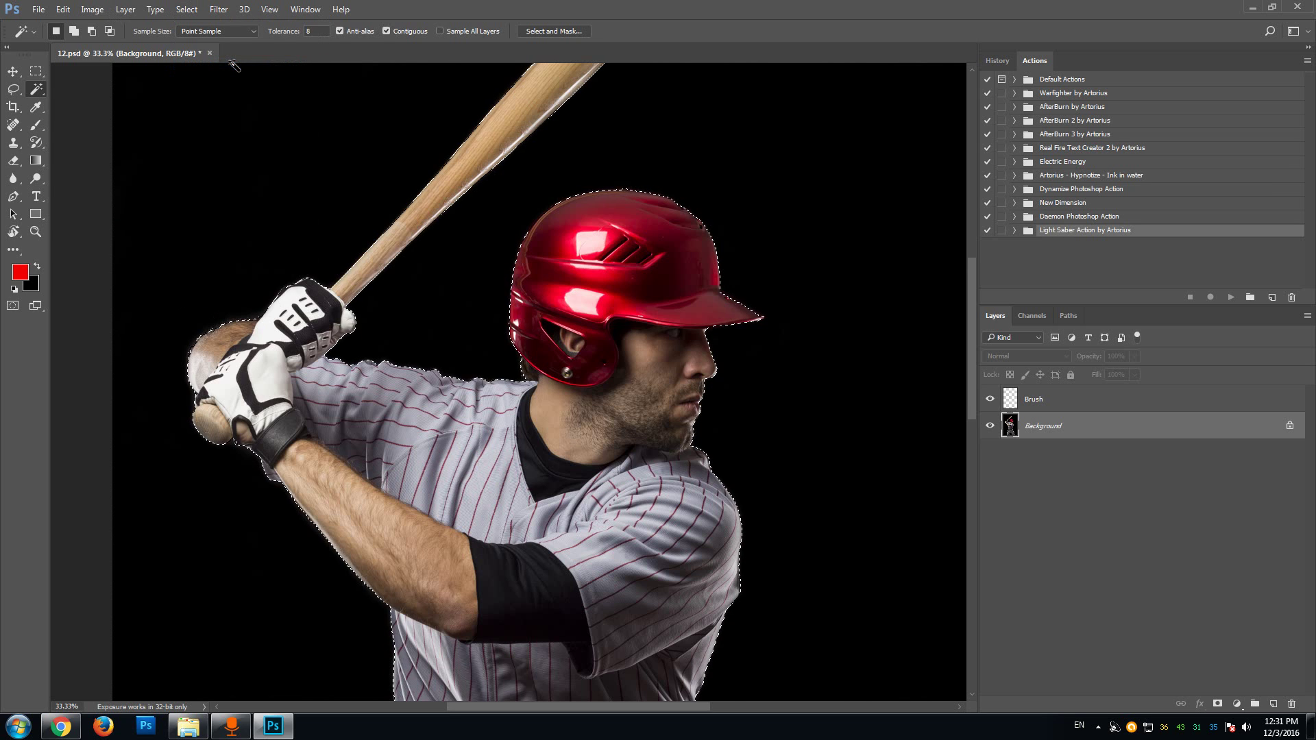
left_click_drag(970, 315, 952, 381)
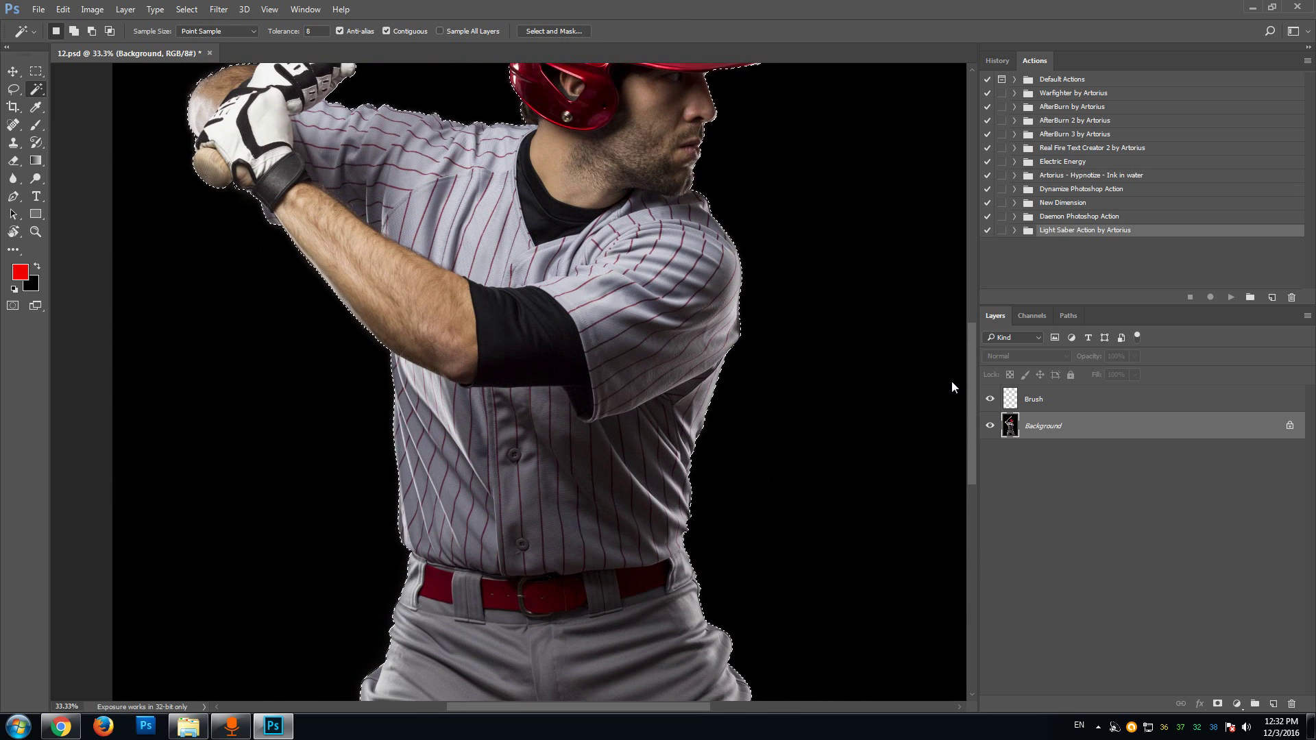
left_click(1053, 404)
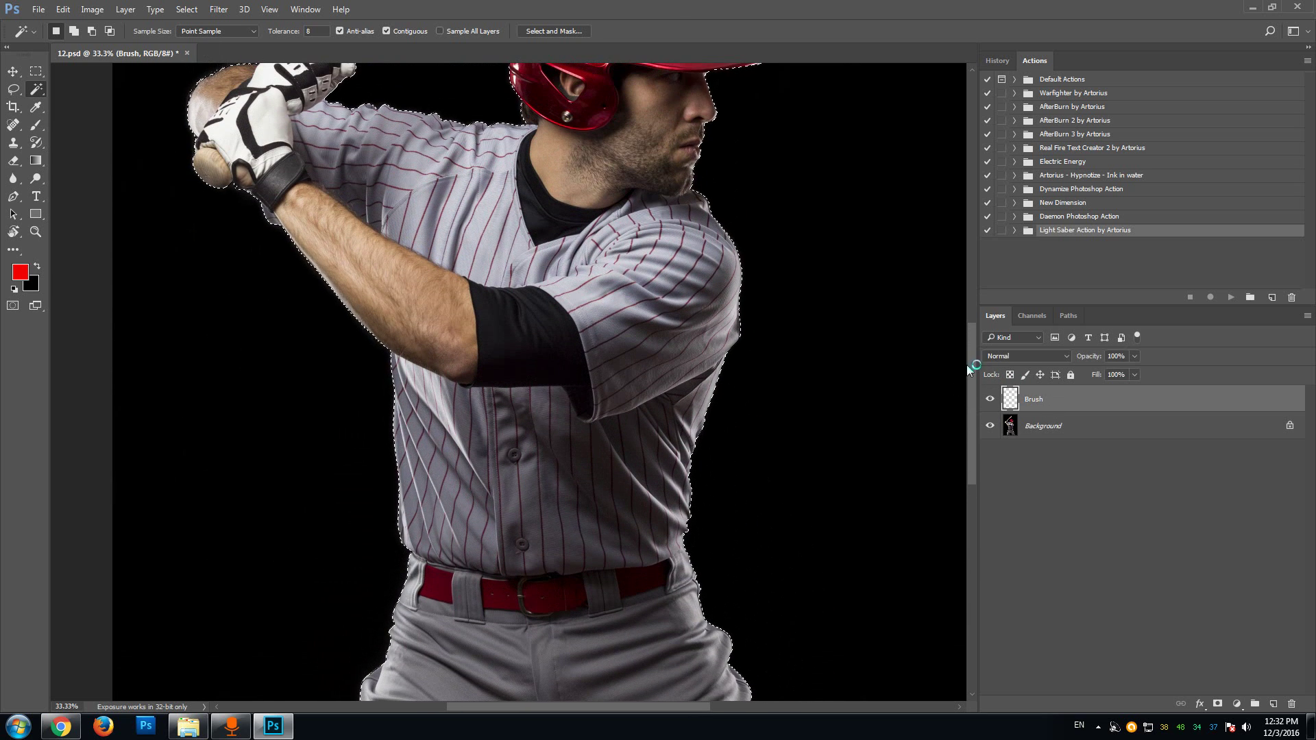
left_click_drag(973, 355, 968, 326)
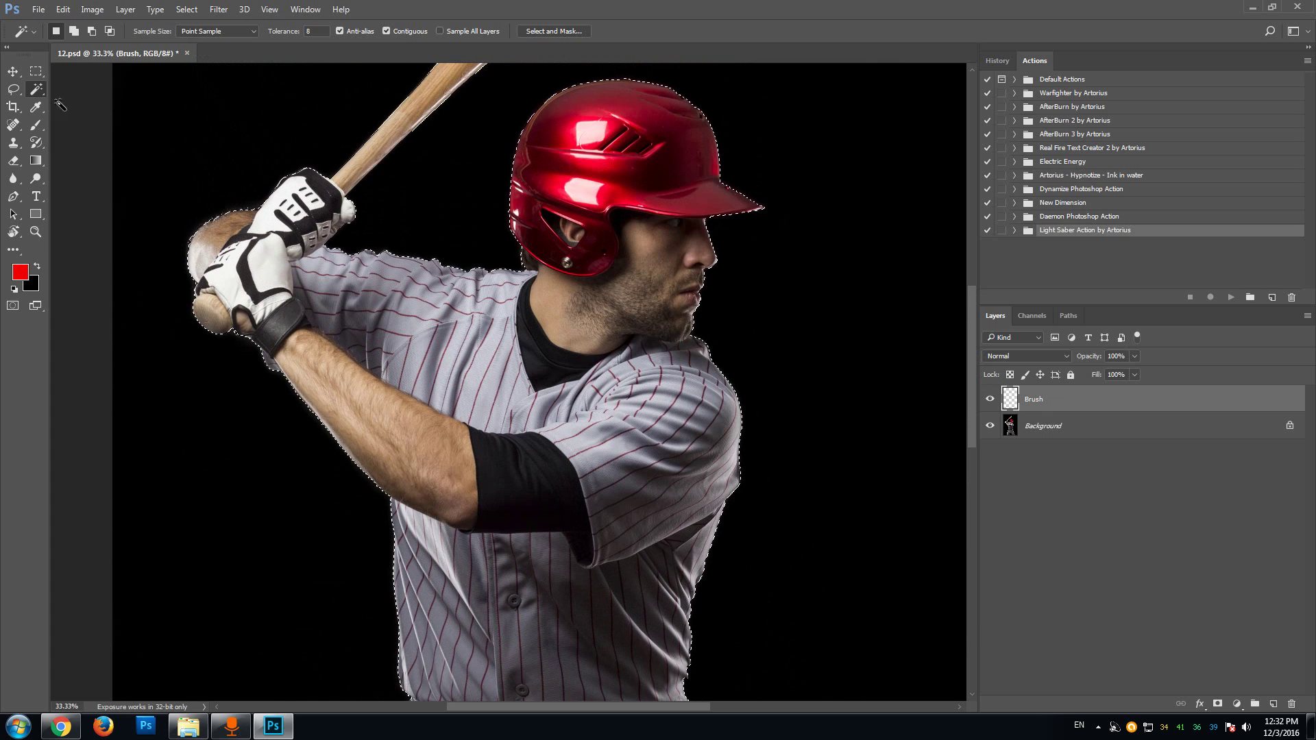
Step: Fill the player and bat selection on the Brush layer with red using the Paint Bucket tool, and deselect
left_click(39, 163)
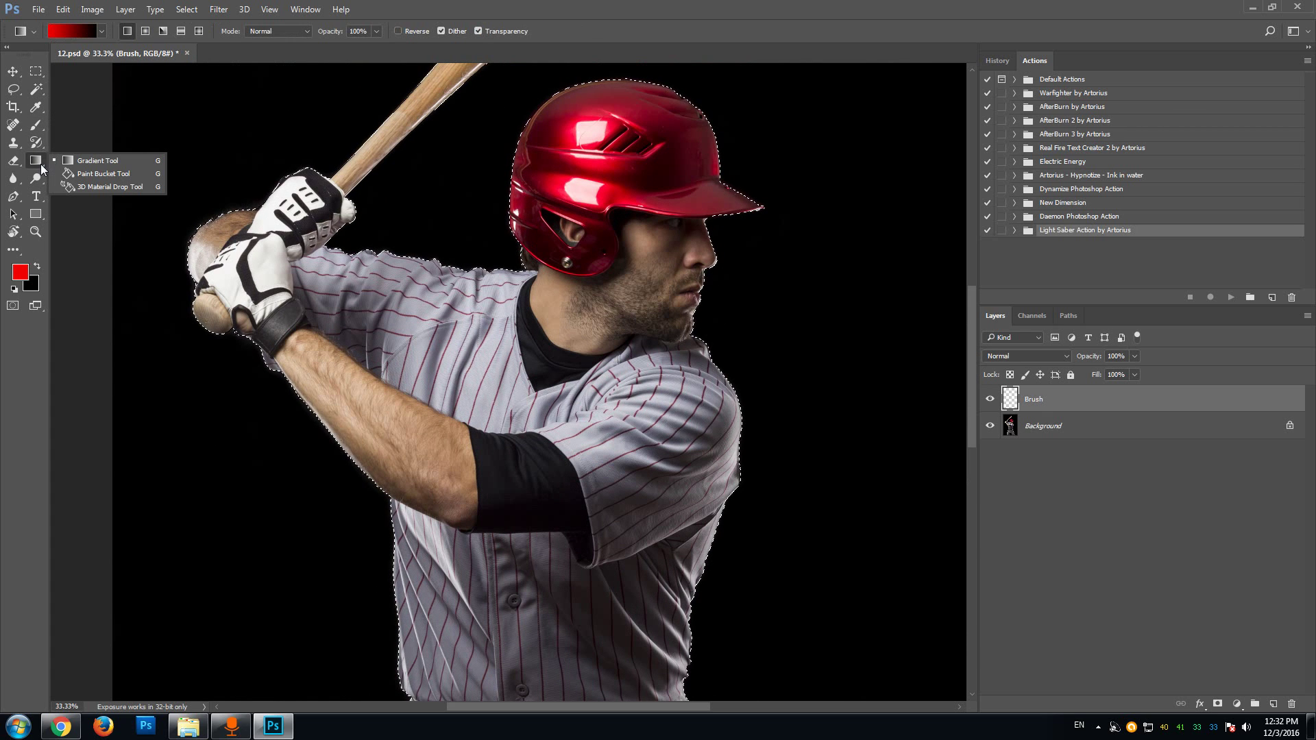
left_click(110, 174)
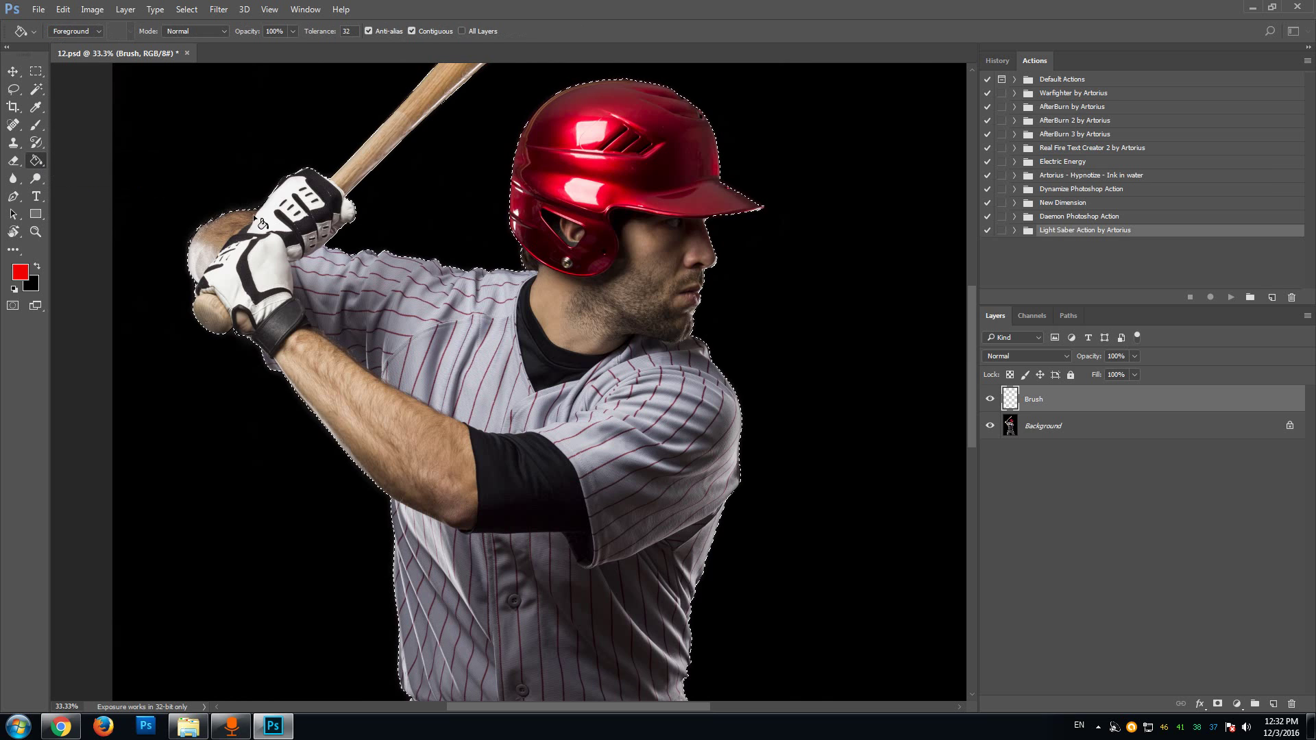
left_click(550, 309)
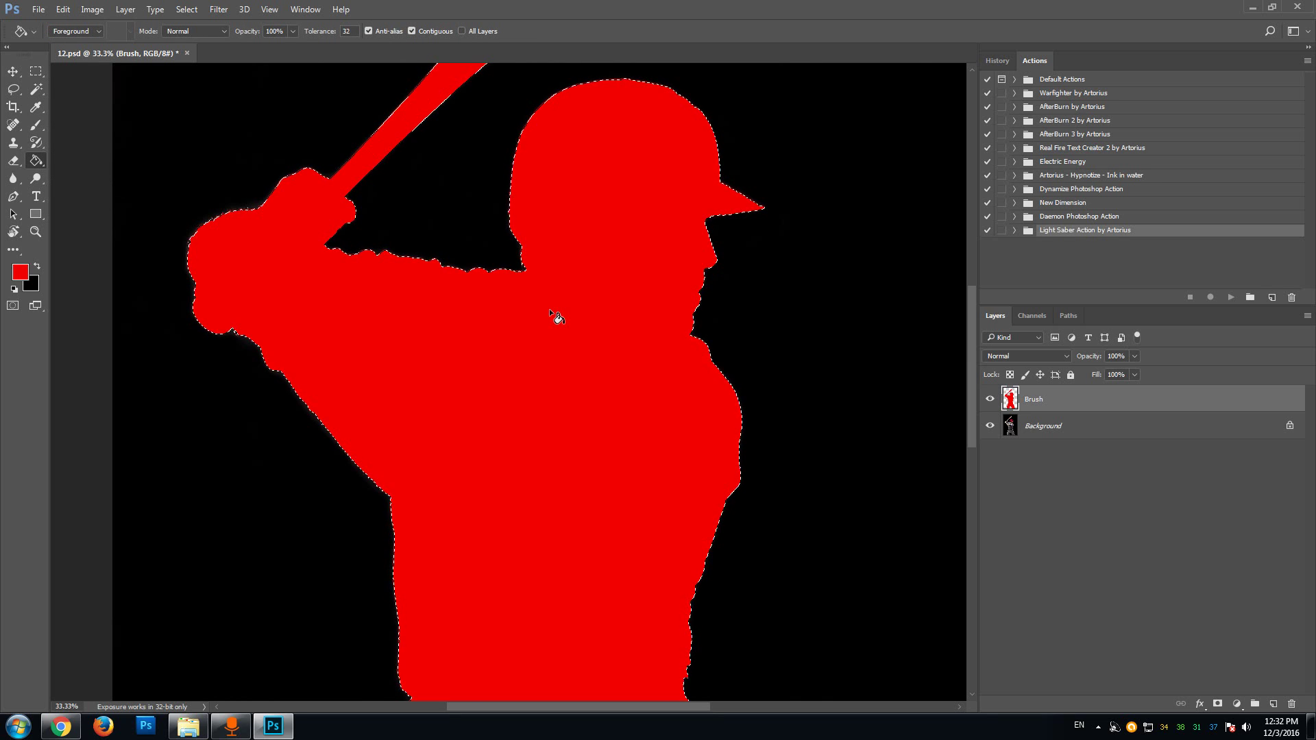
left_click(189, 11)
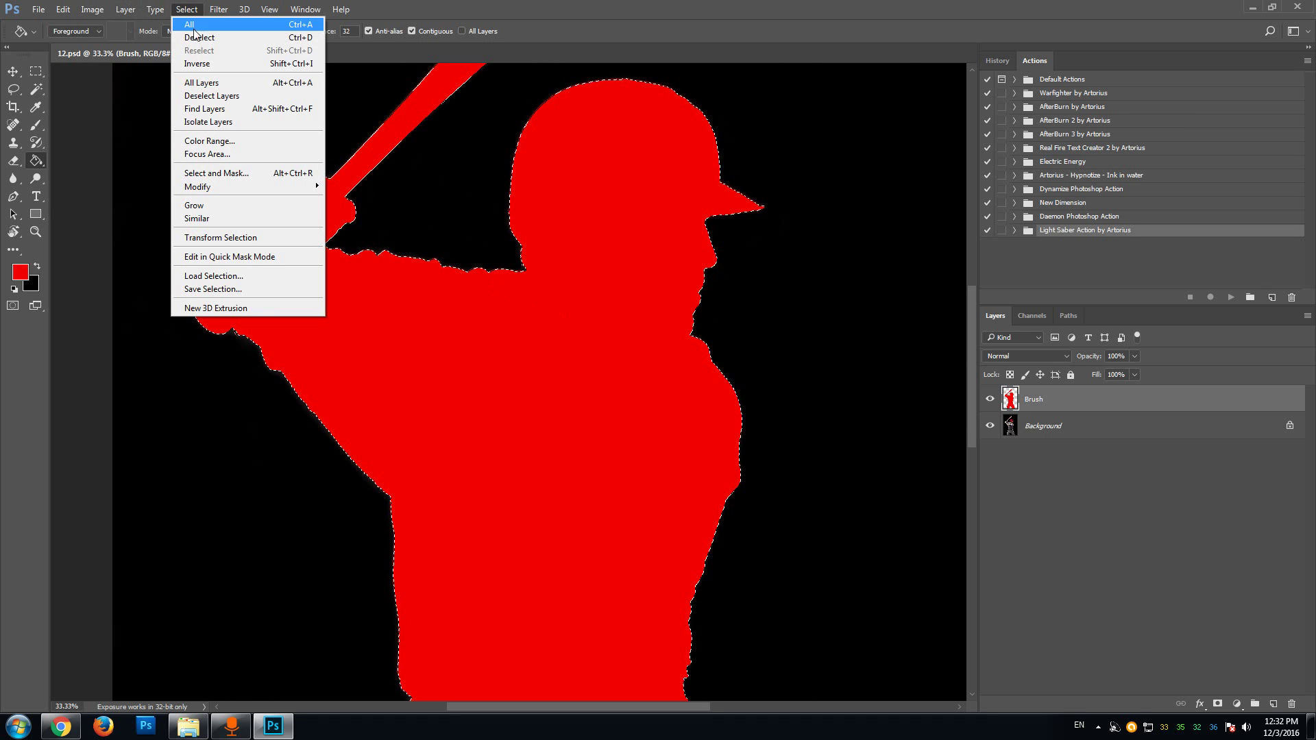
left_click(201, 37)
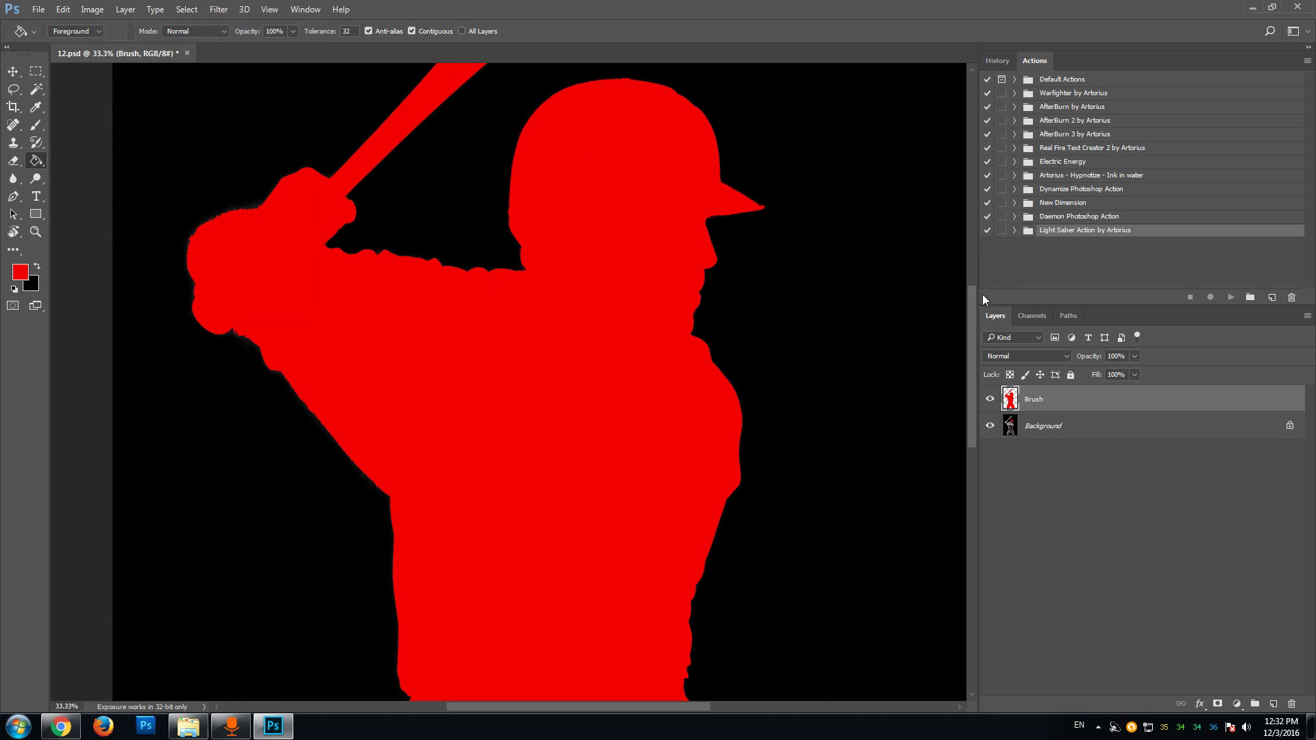
Step: Compare the red fill with the photo by hiding and reshowing the Brush layer, checking the bat, helmet and arms
left_click_drag(972, 301, 980, 241)
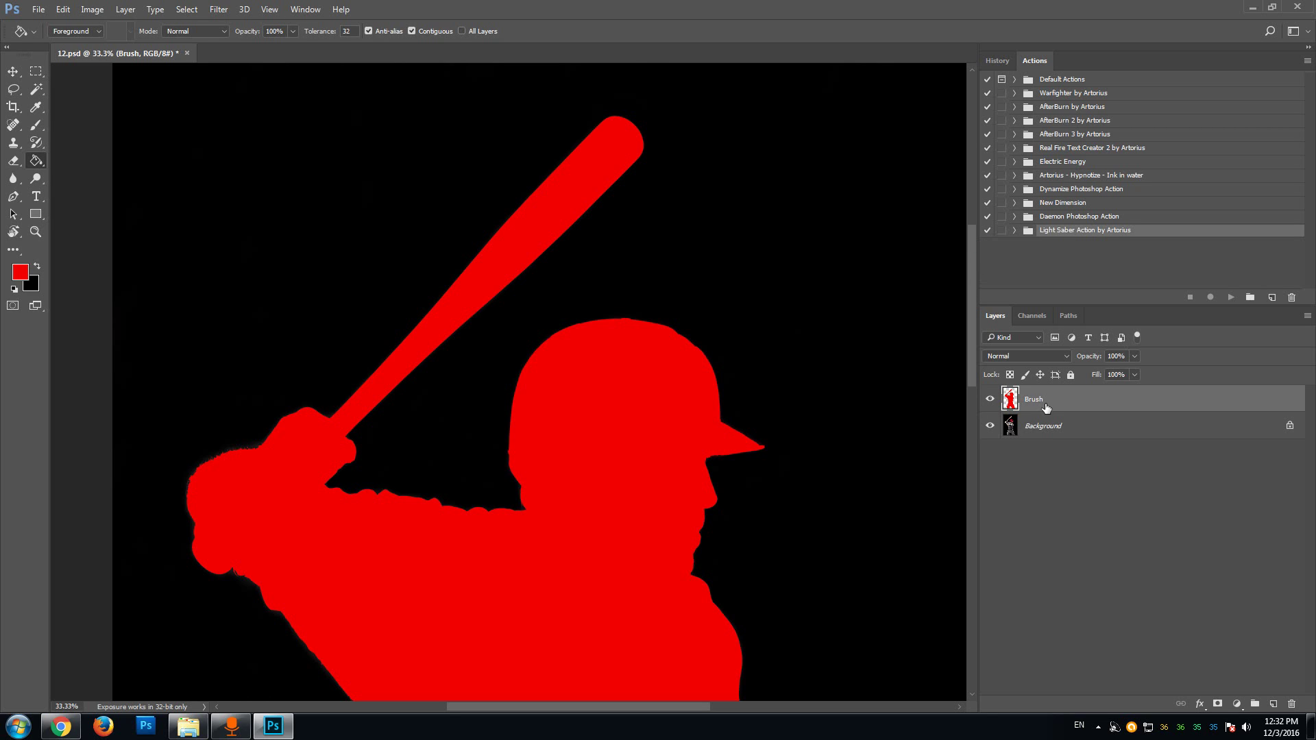
left_click(990, 400)
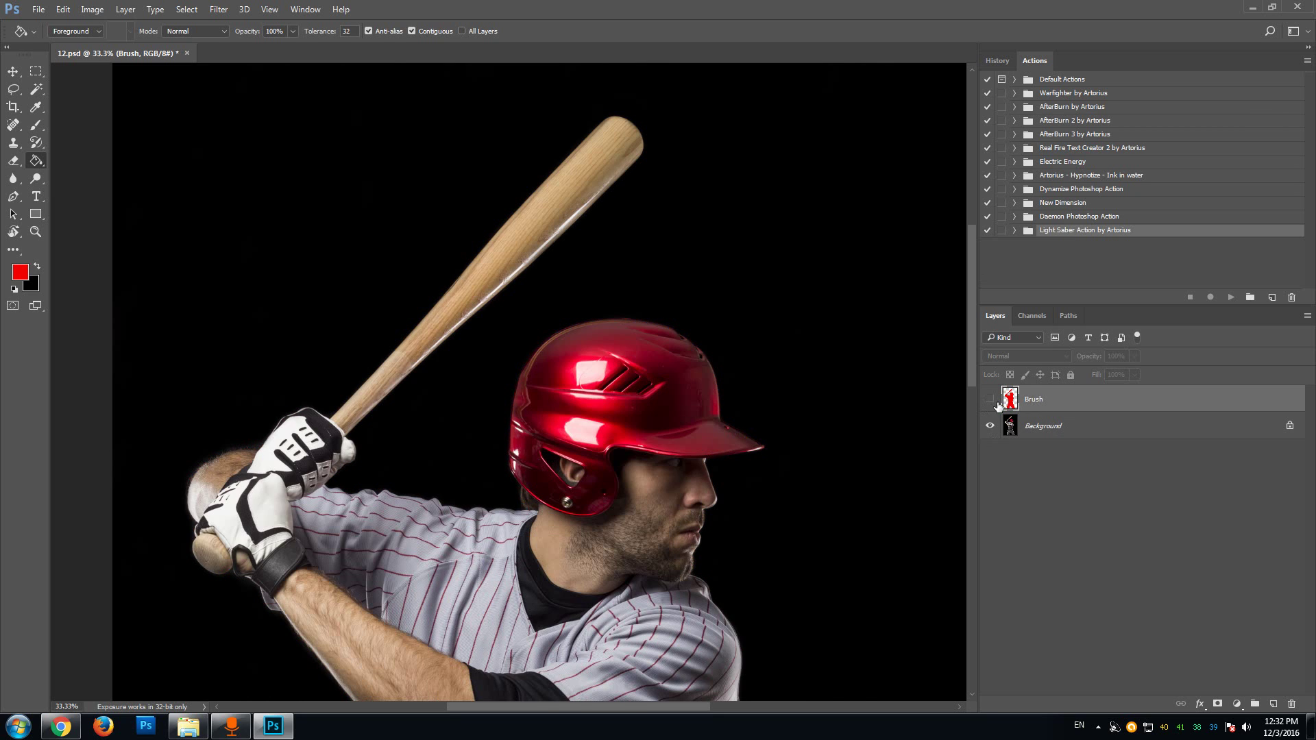
left_click(990, 399)
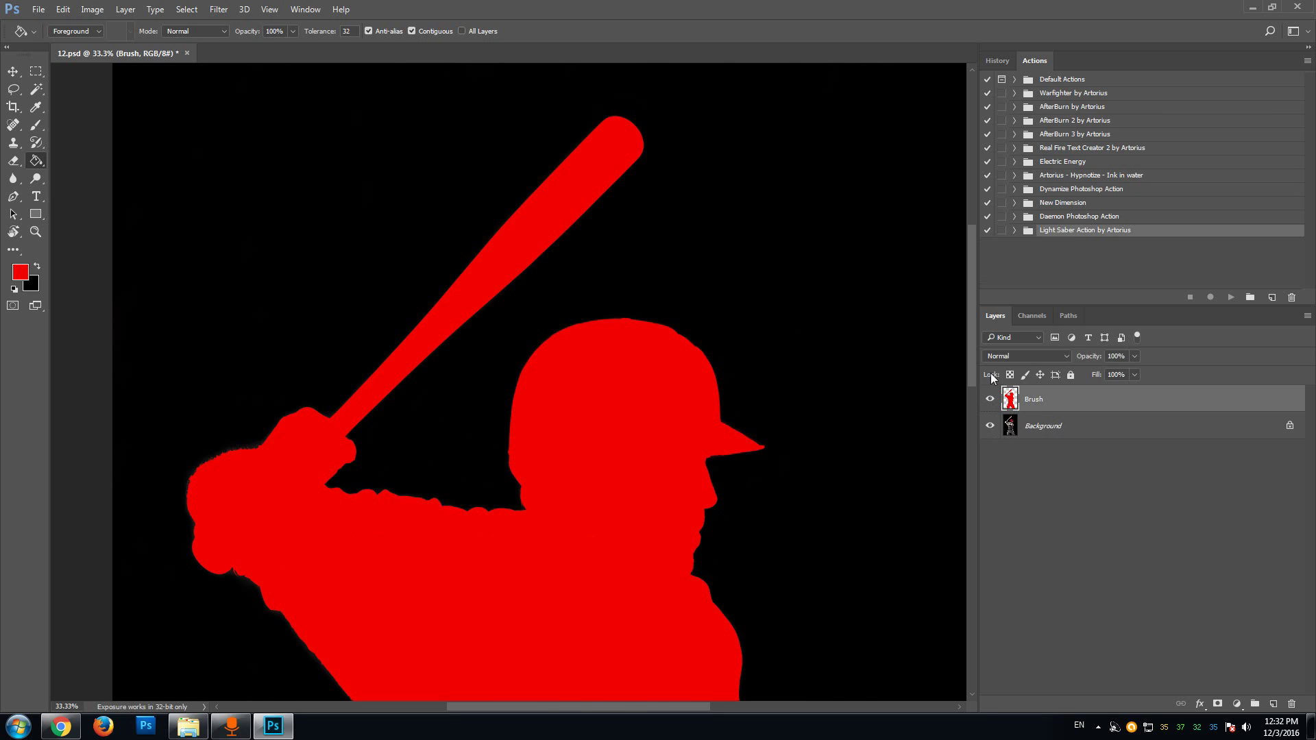
mouse_move(971, 344)
left_mouse_down()
mouse_move(971, 376)
mouse_move(965, 349)
mouse_move(964, 360)
left_mouse_up()
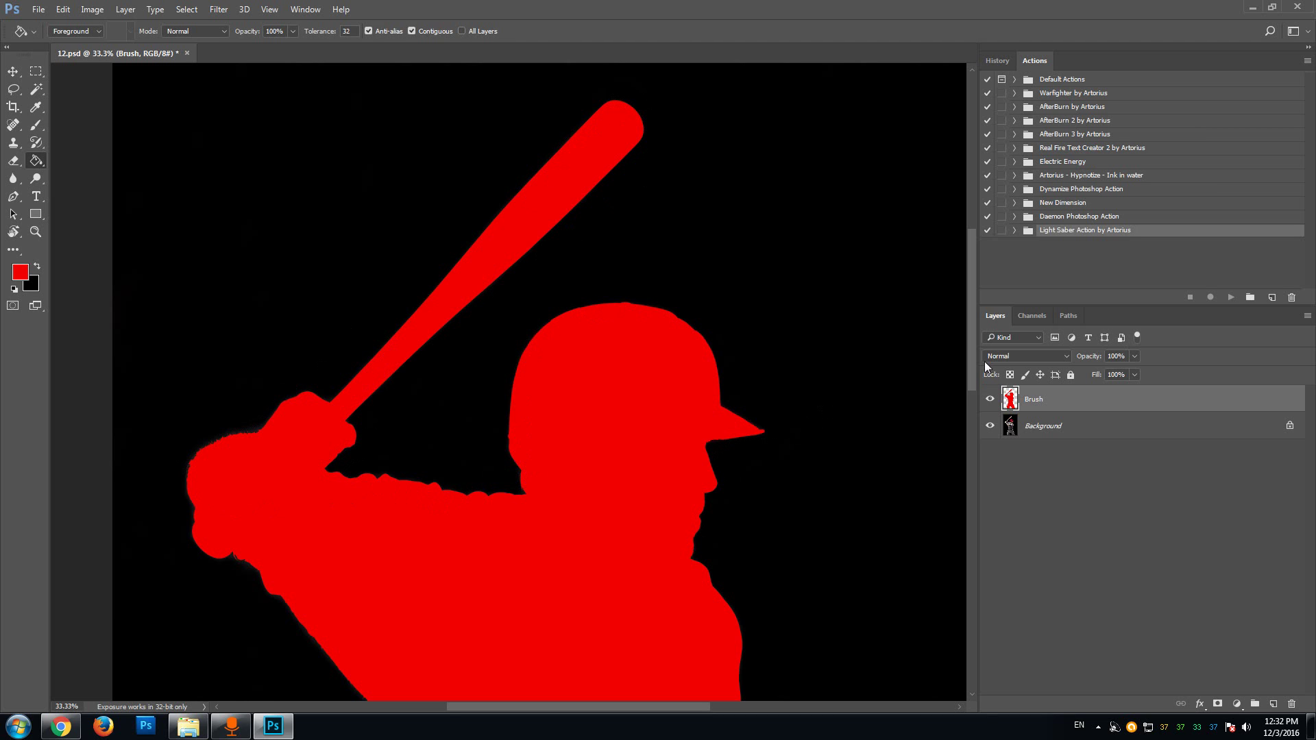
mouse_move(972, 340)
left_mouse_down()
mouse_move(972, 382)
mouse_move(968, 349)
left_mouse_up()
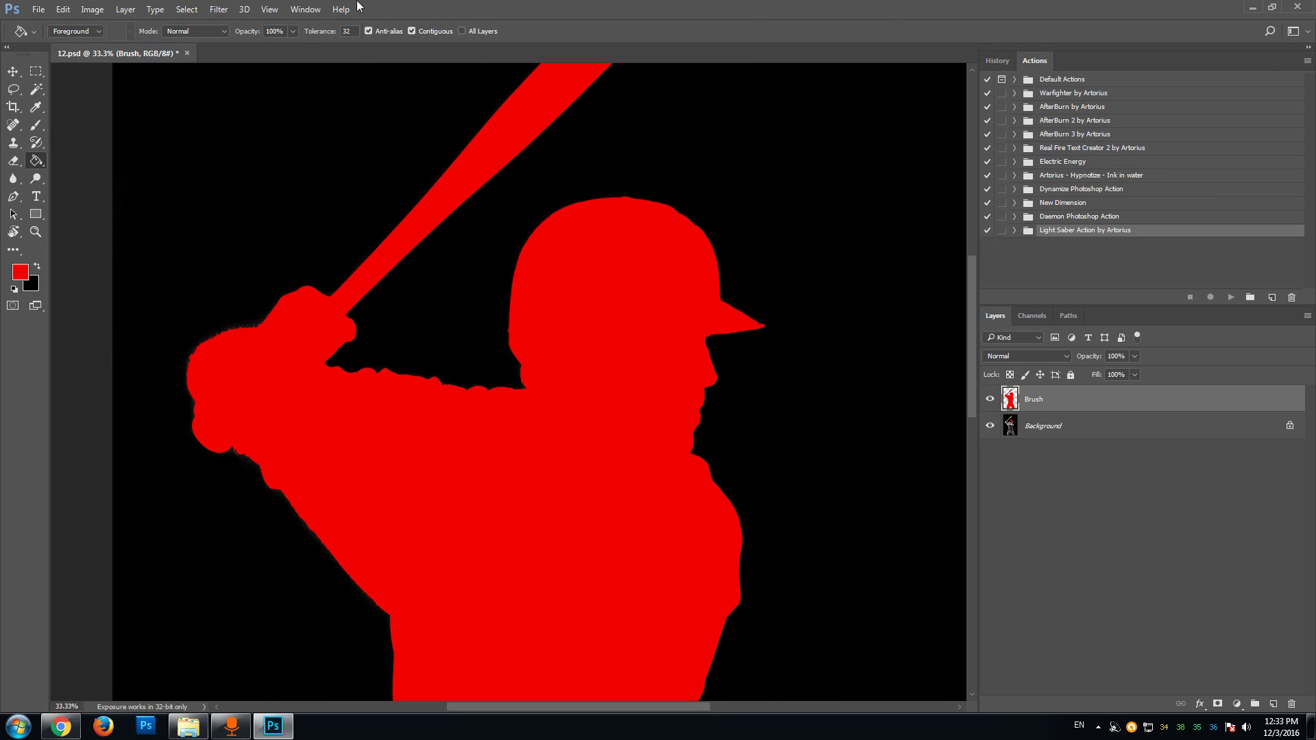
Step: Load the action file Pixel Stream PS Action by Artorius.atn and dismiss the Windows color scheme prompt
left_click(303, 10)
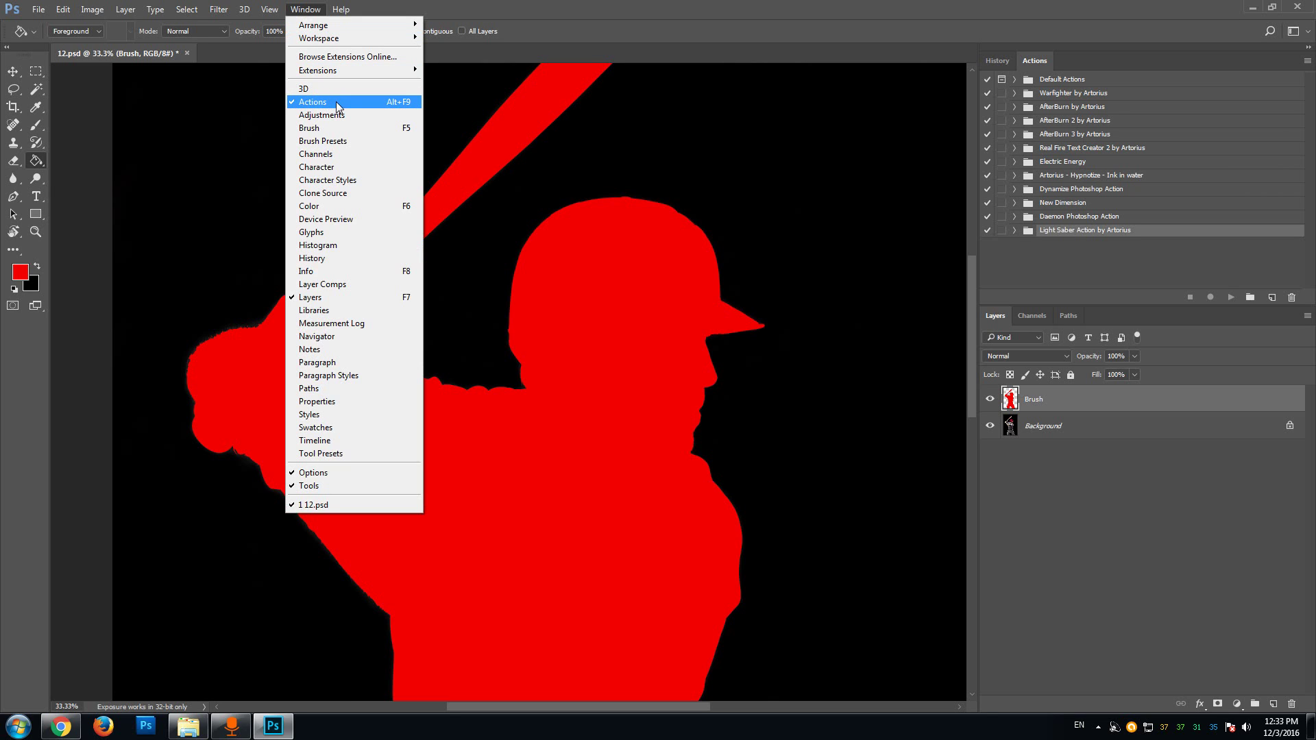
key("Escape")
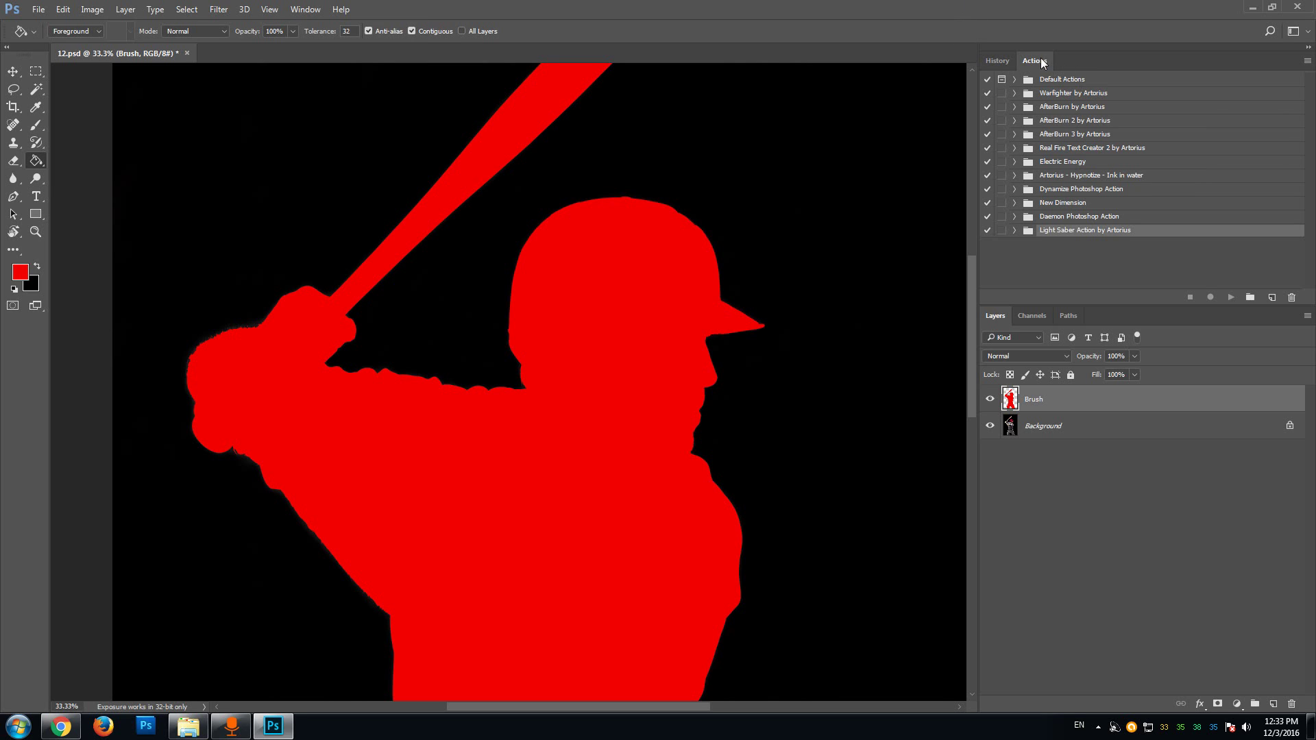
left_click(1308, 62)
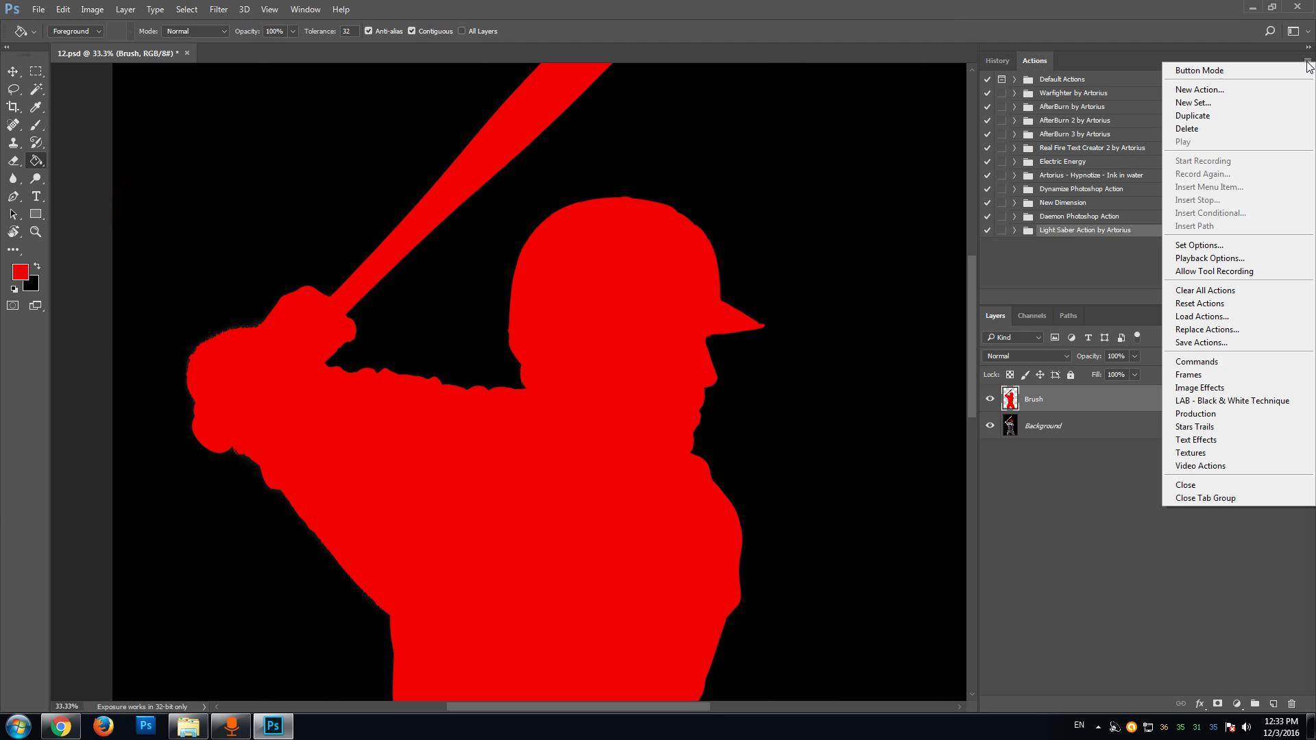
left_click(1214, 319)
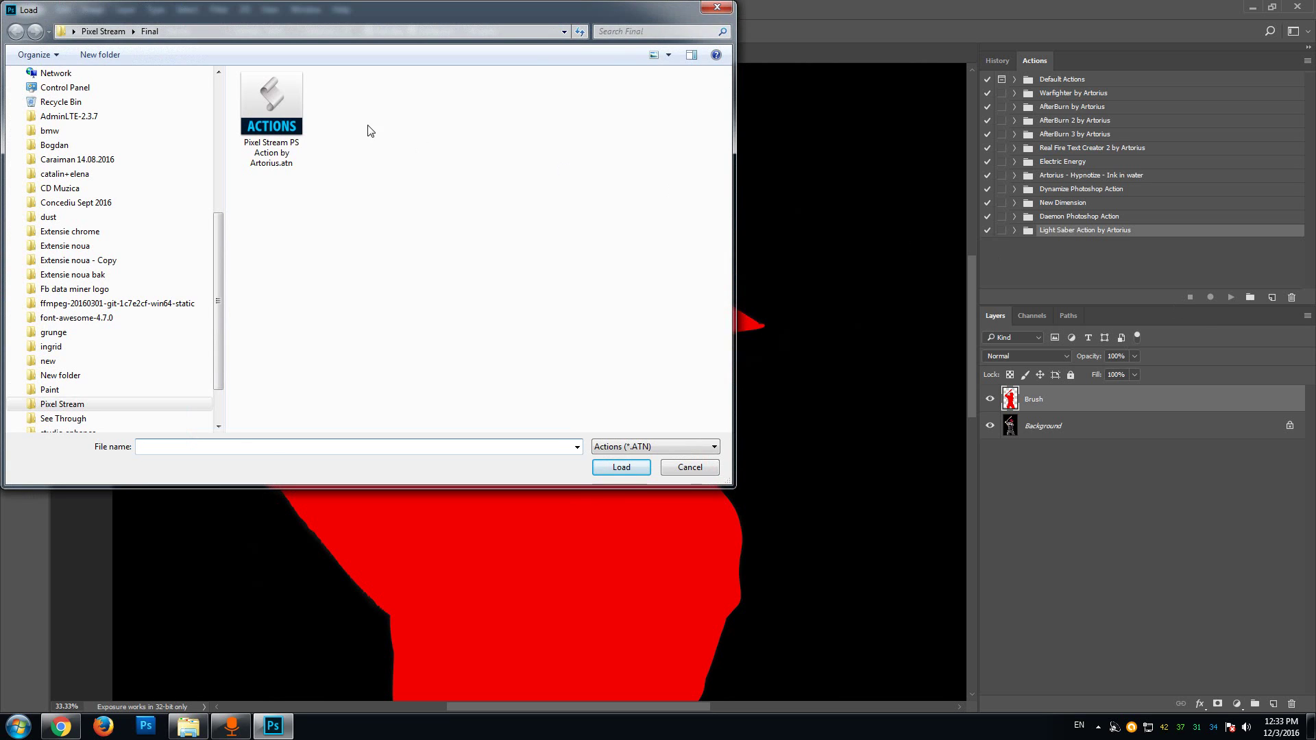
left_click(264, 104)
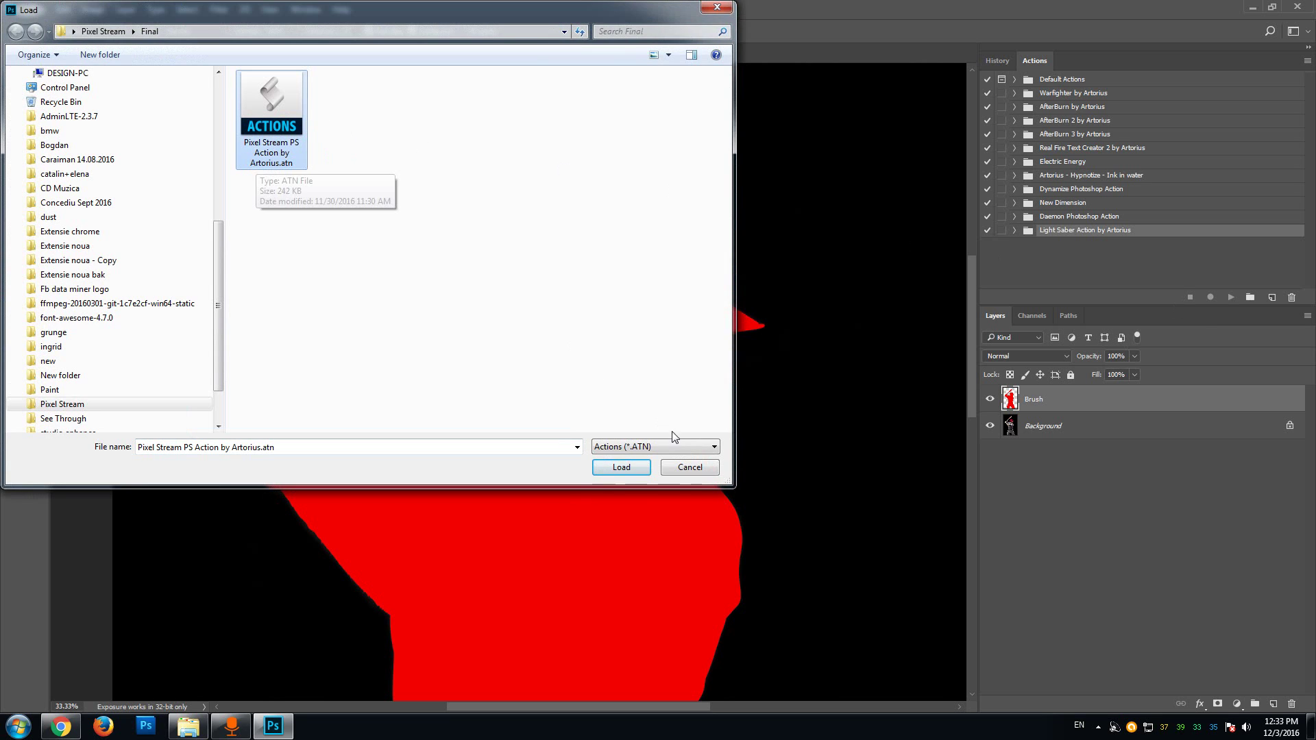
left_click(614, 467)
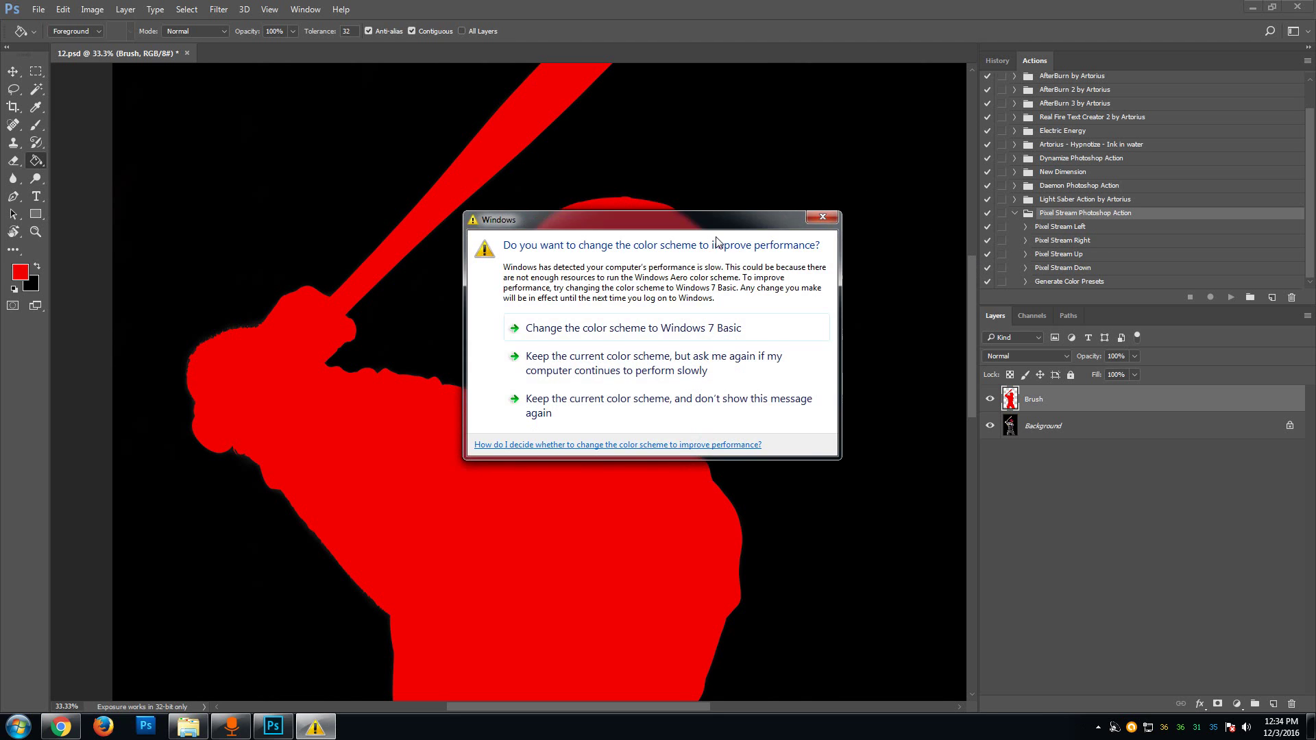
left_click(820, 218)
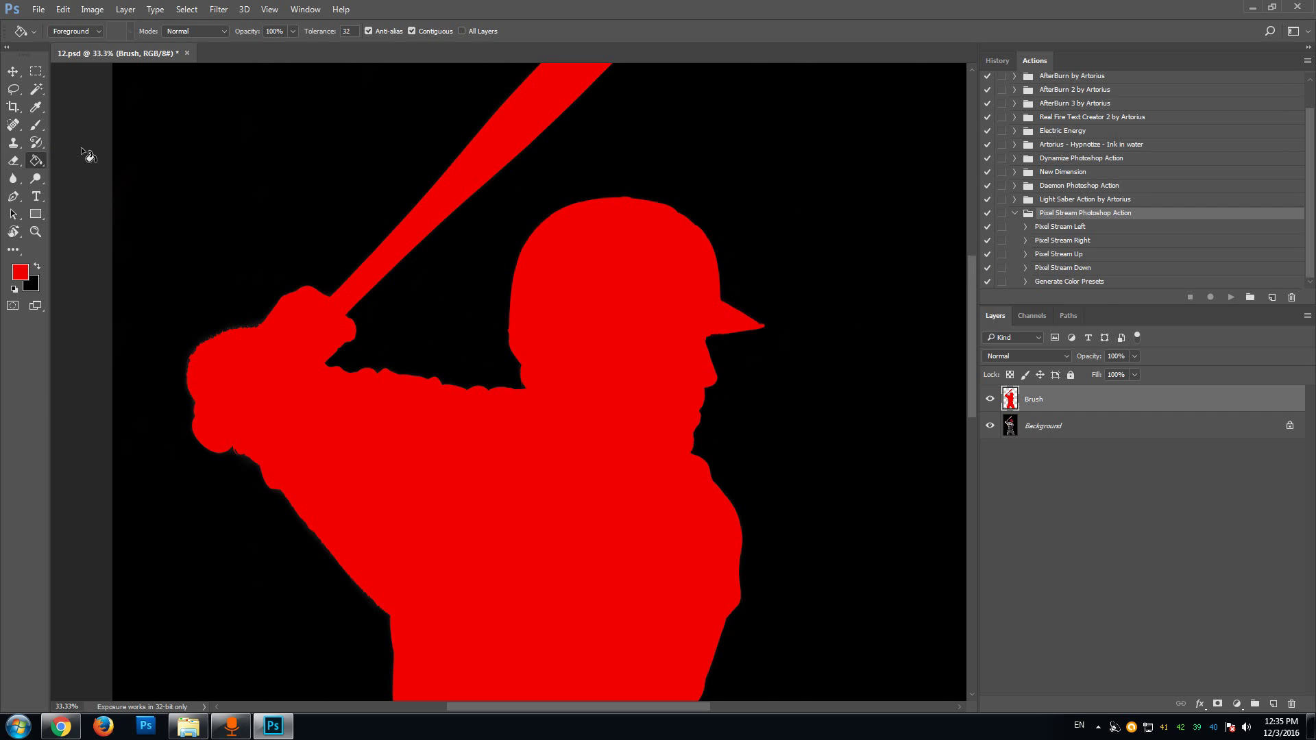
Step: Load the brush file Pixel Stream Brushes.abr into the Brush tool's presets
left_click(35, 126)
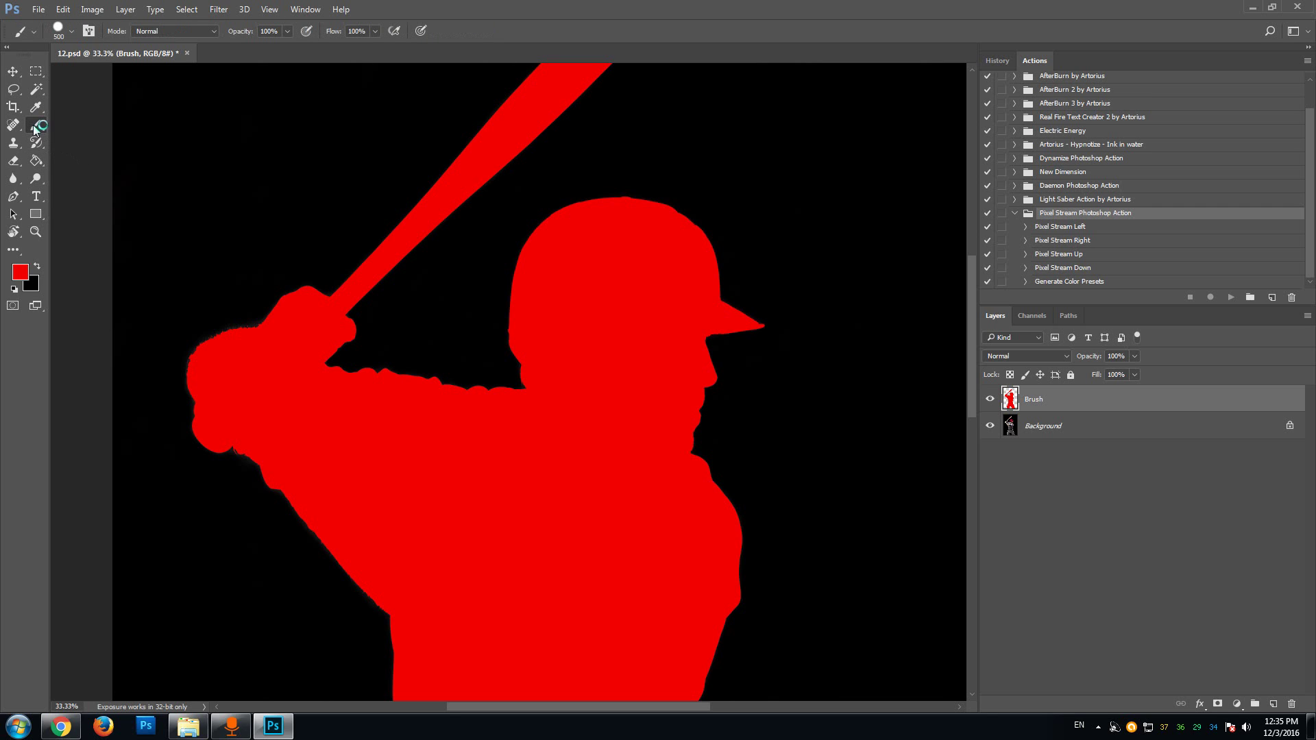
left_click(71, 30)
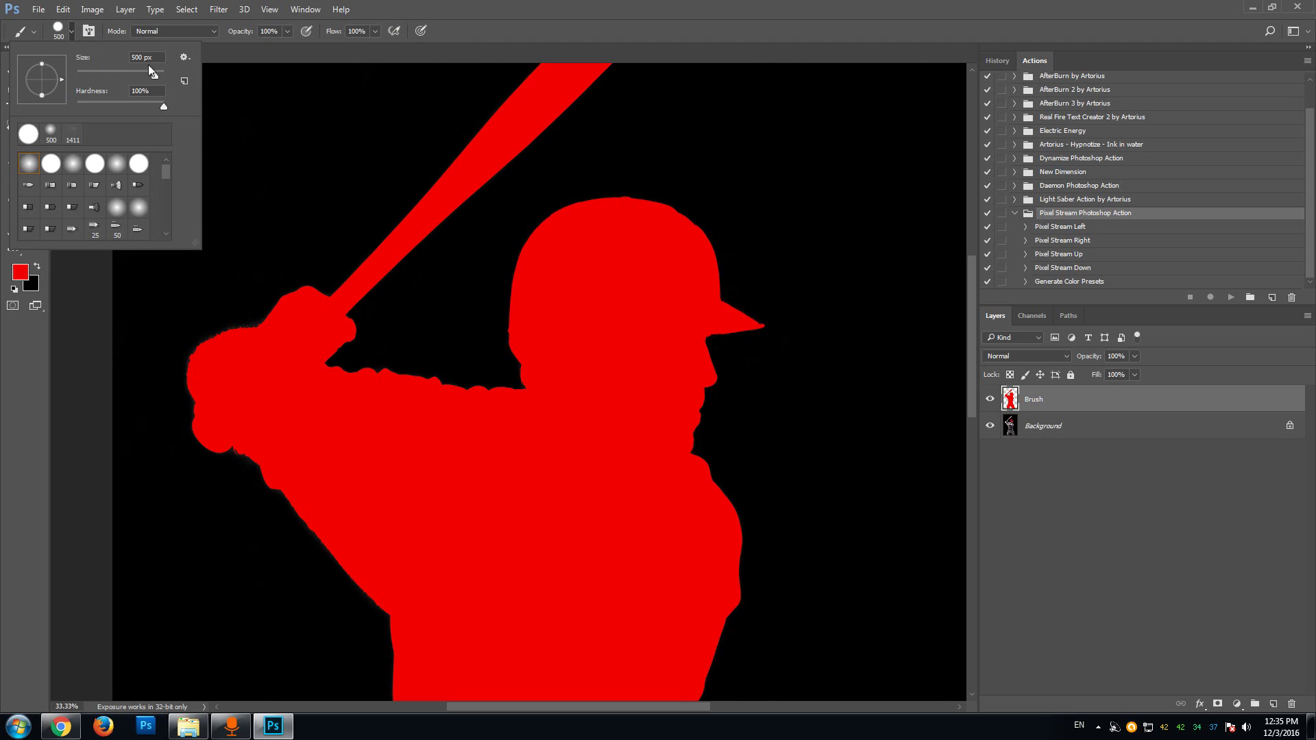
left_click(184, 57)
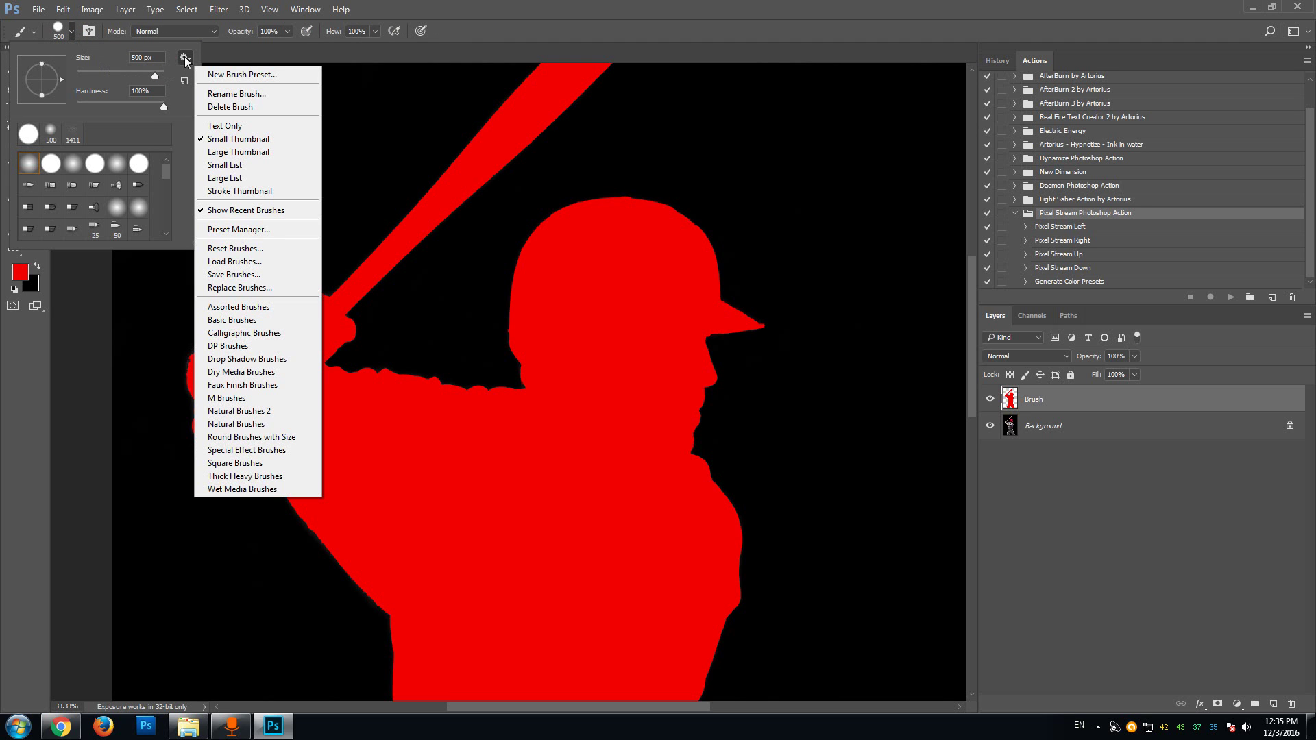
left_click(285, 263)
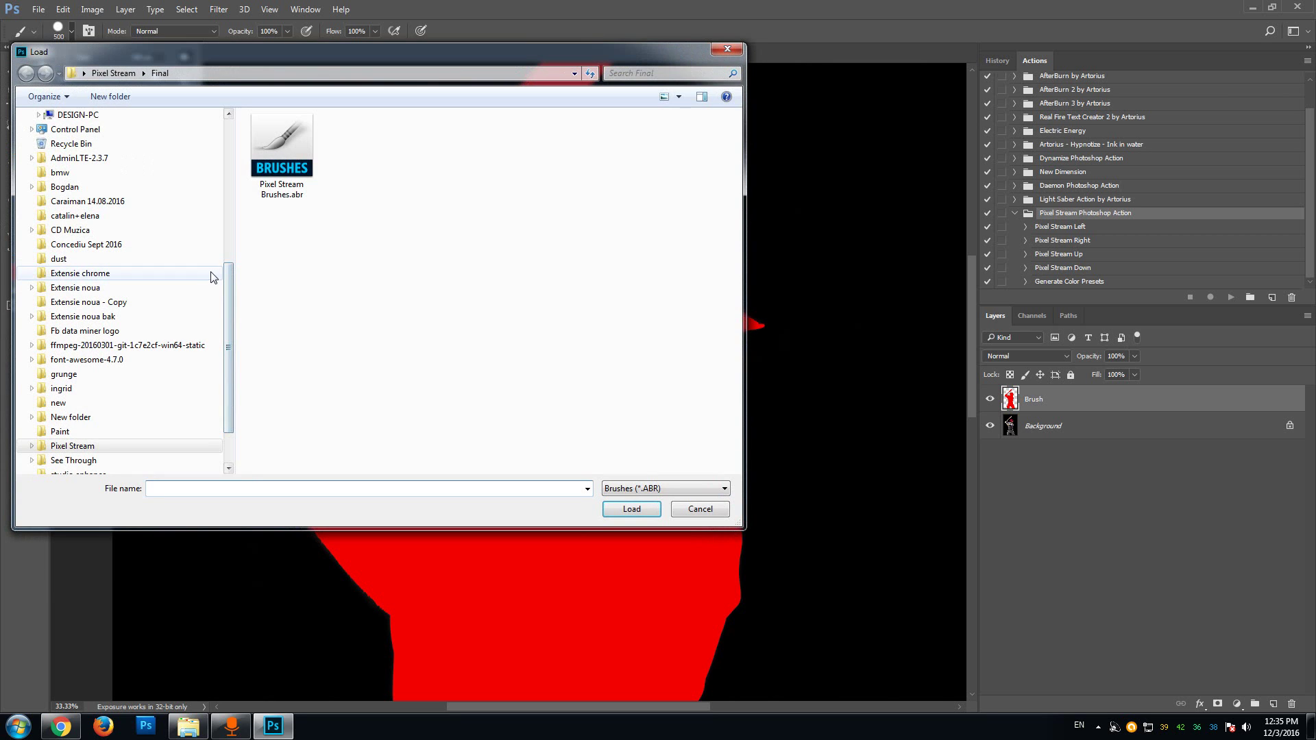
left_click(281, 146)
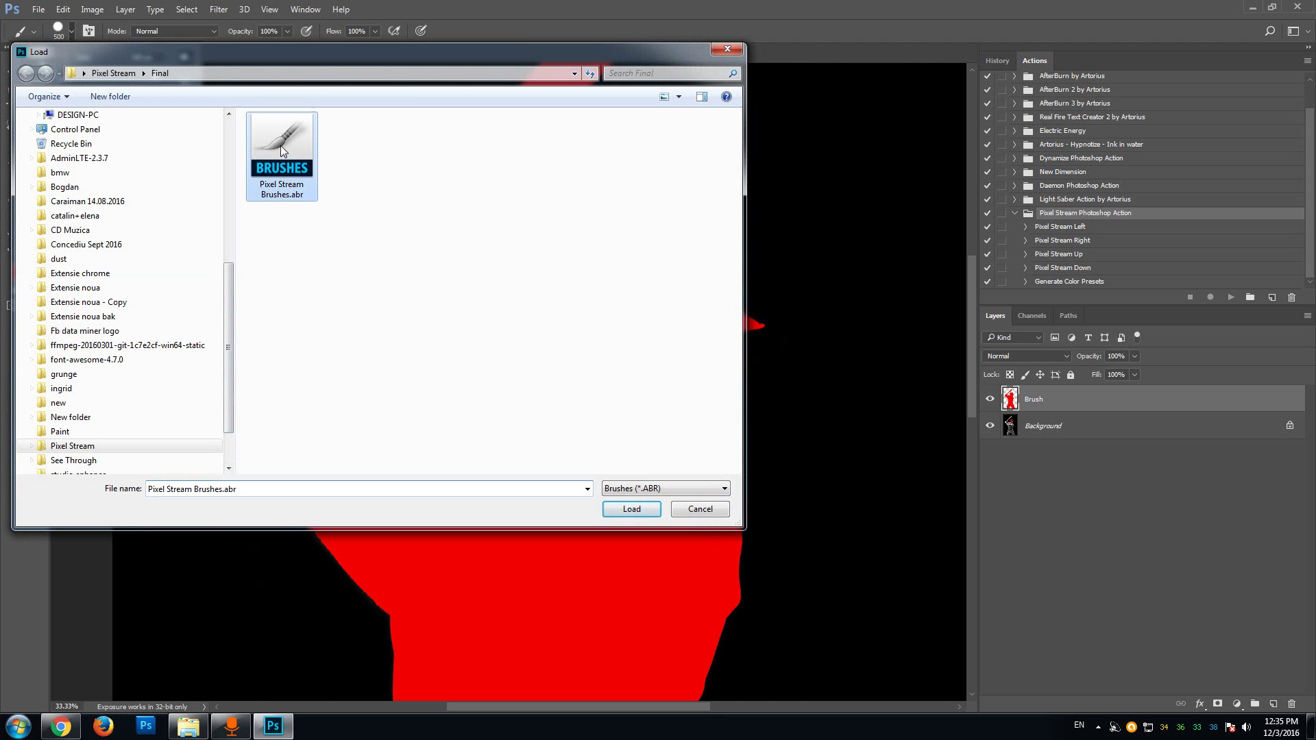
left_click(626, 513)
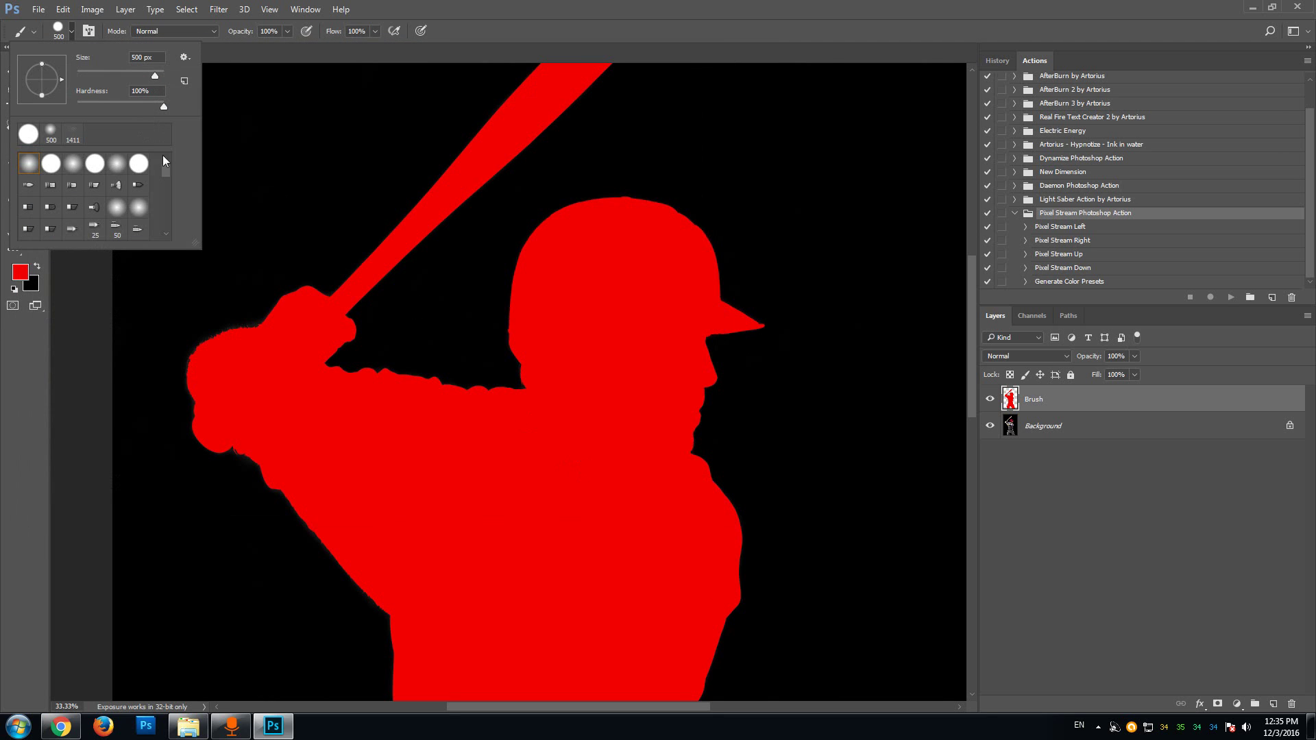
Step: Enlarge the brush preset picker, show the presets as large thumbnails, and review the loaded brushes at the end of the list
left_click_drag(168, 167, 169, 240)
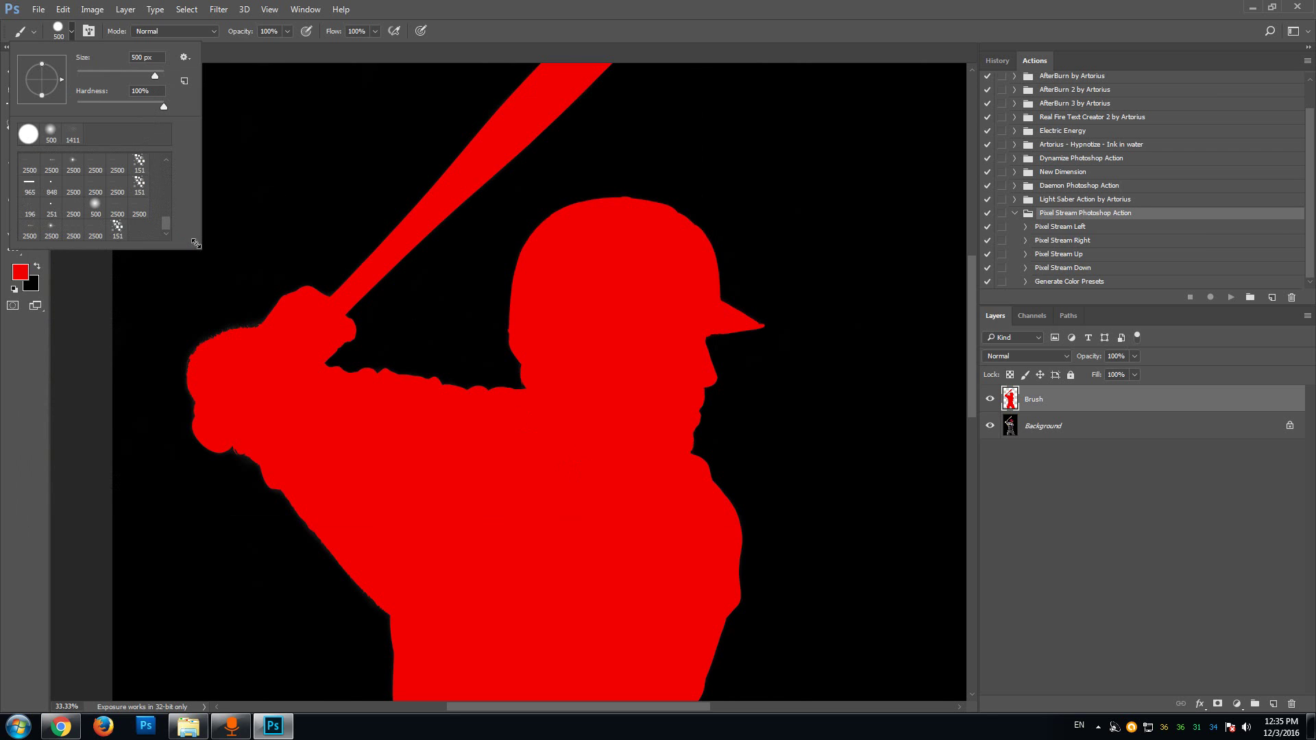
mouse_move(187, 242)
left_mouse_down()
mouse_move(267, 353)
mouse_move(257, 375)
left_mouse_up()
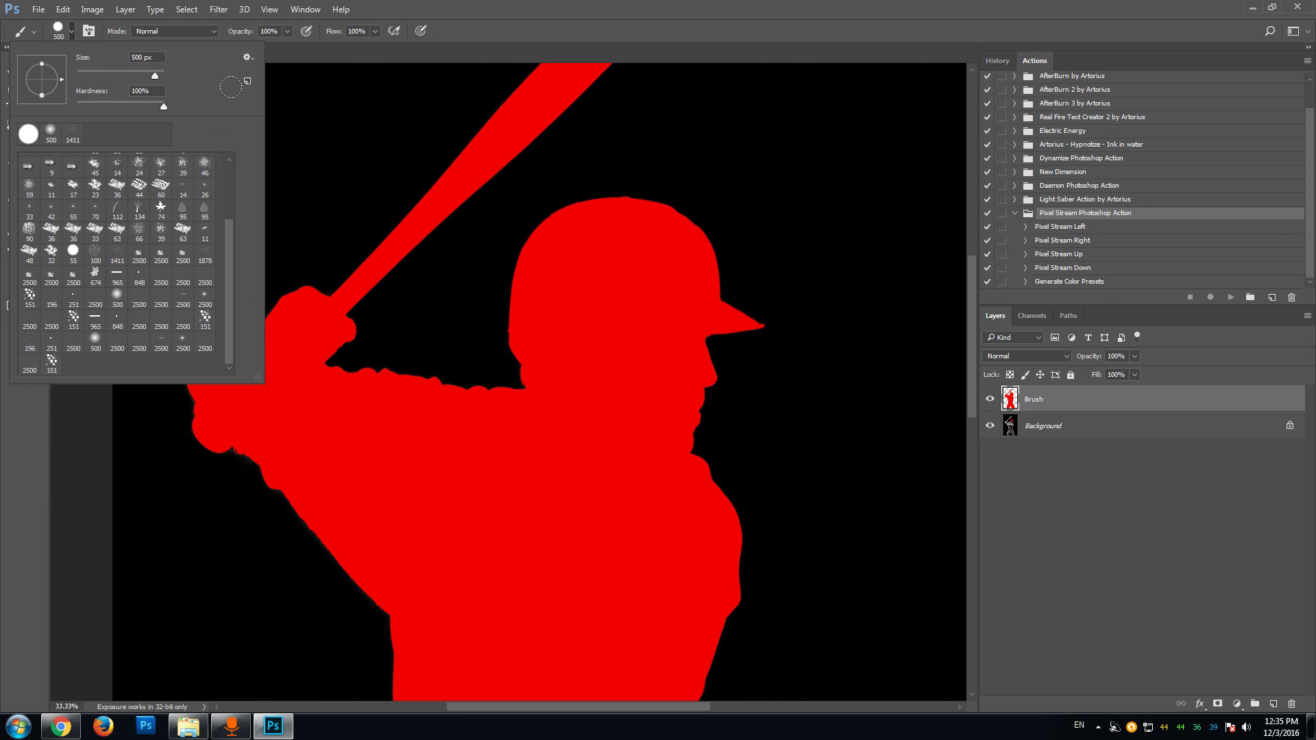
left_click(246, 59)
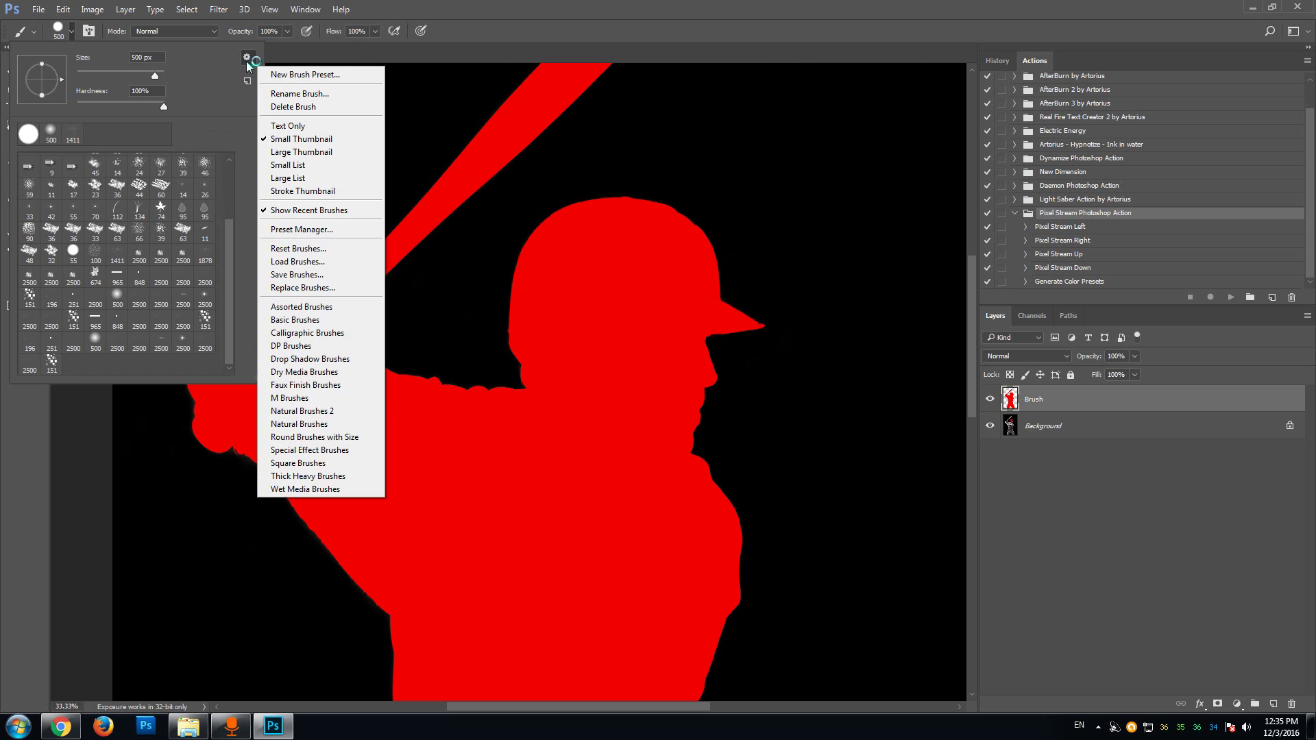
left_click(303, 153)
mouse_move(228, 182)
left_mouse_down()
mouse_move(245, 282)
mouse_move(232, 344)
left_mouse_up()
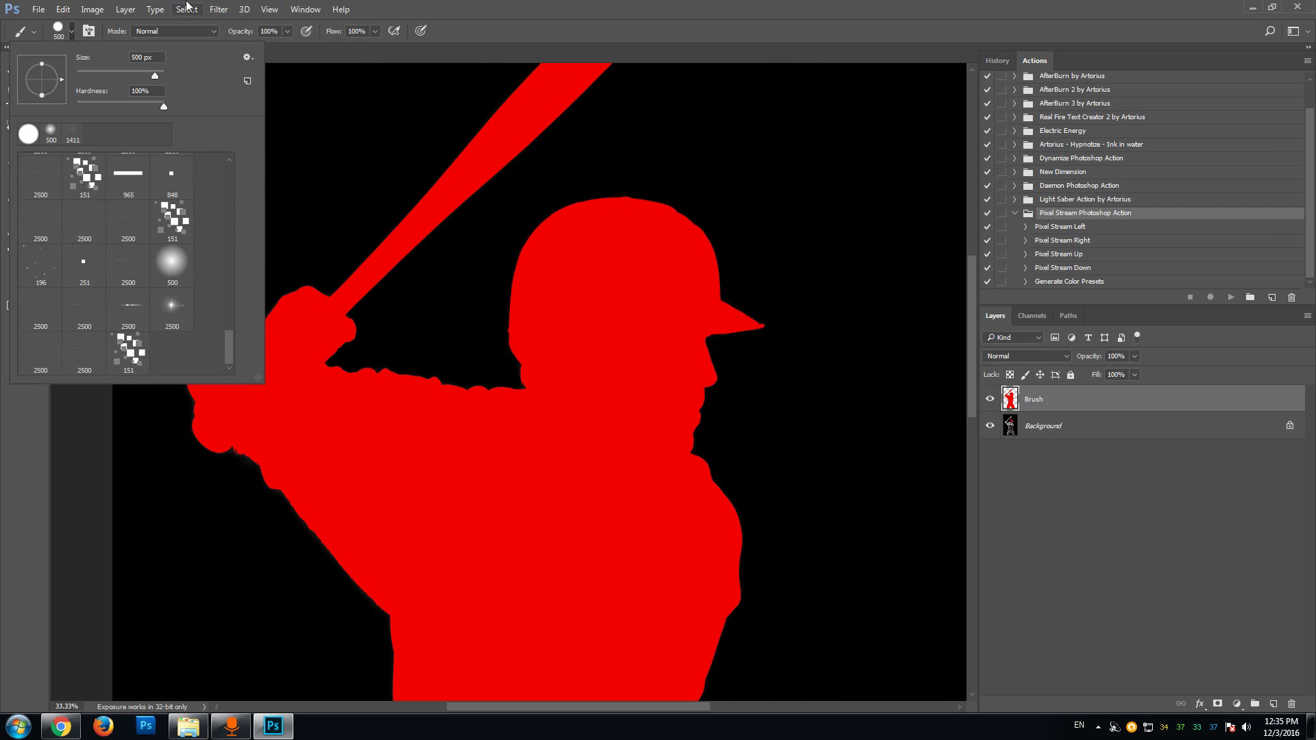
left_click(72, 30)
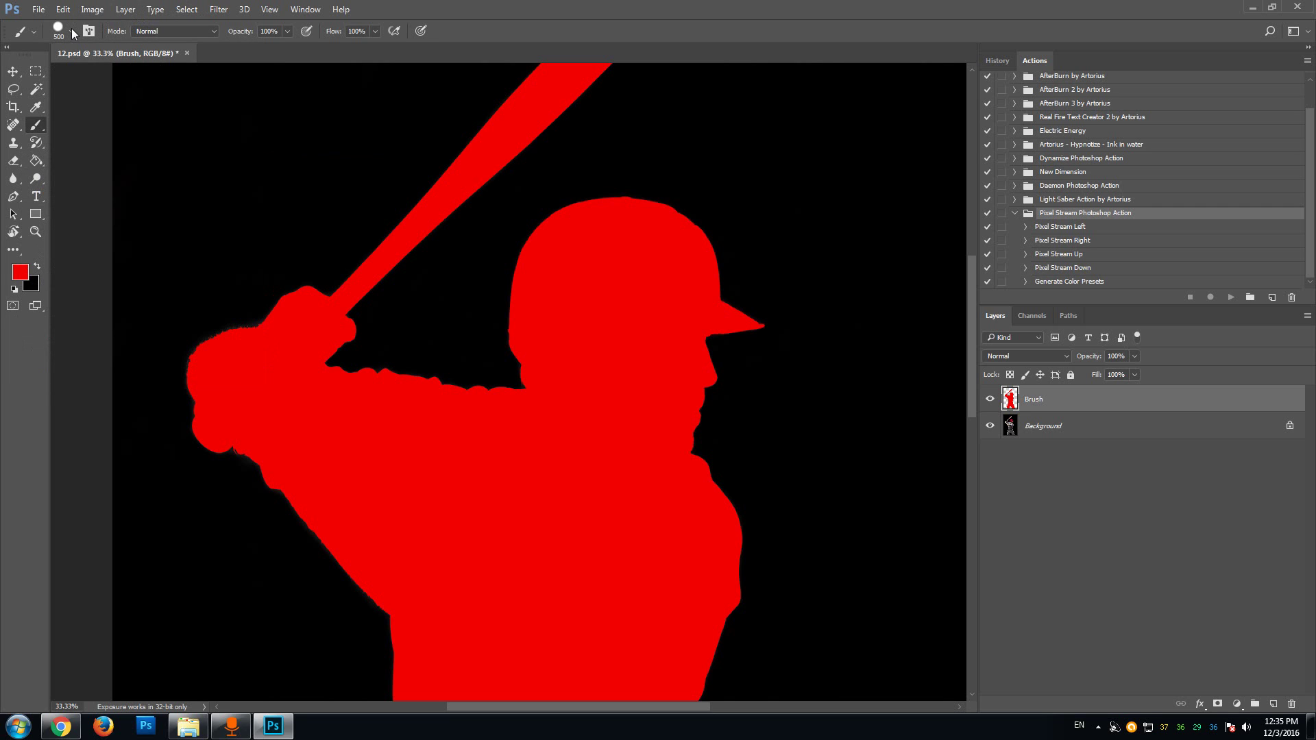
Step: Hide the Brush layer and make the Background layer active
left_click(990, 397)
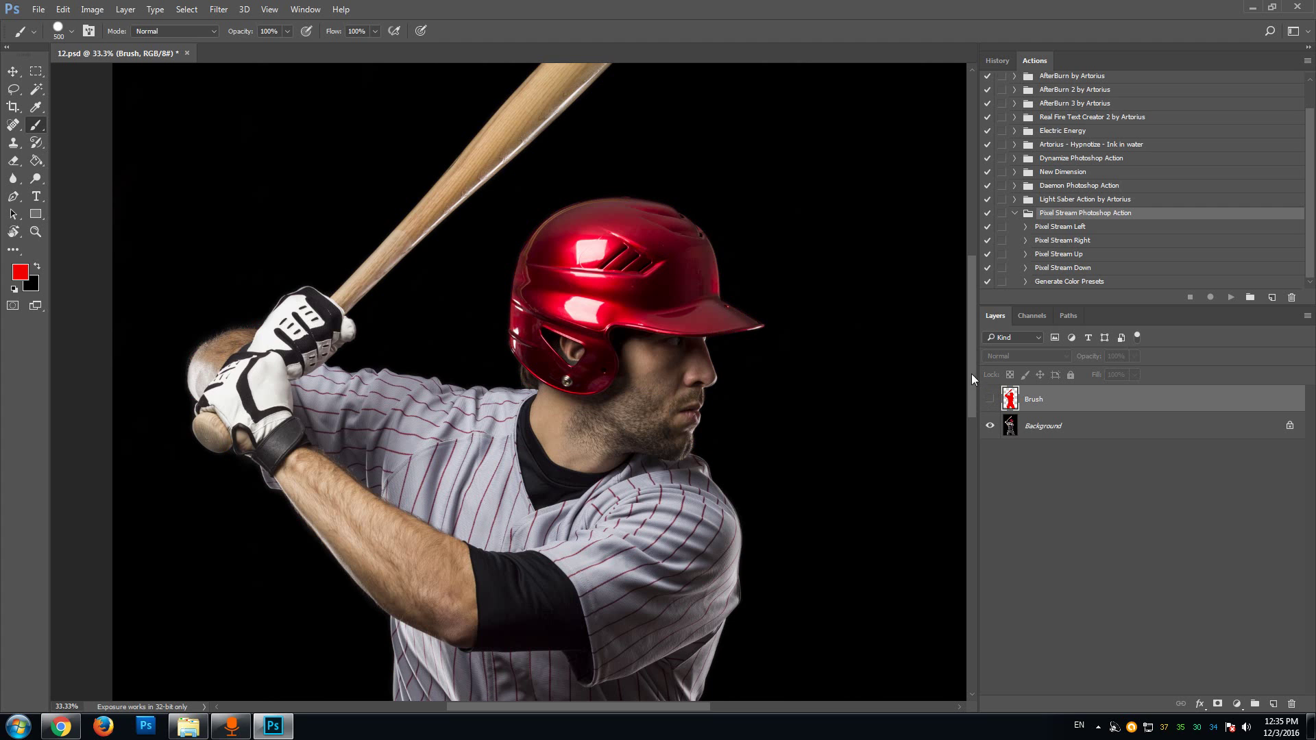
mouse_move(968, 371)
left_mouse_down()
mouse_move(976, 402)
mouse_move(975, 357)
left_mouse_up()
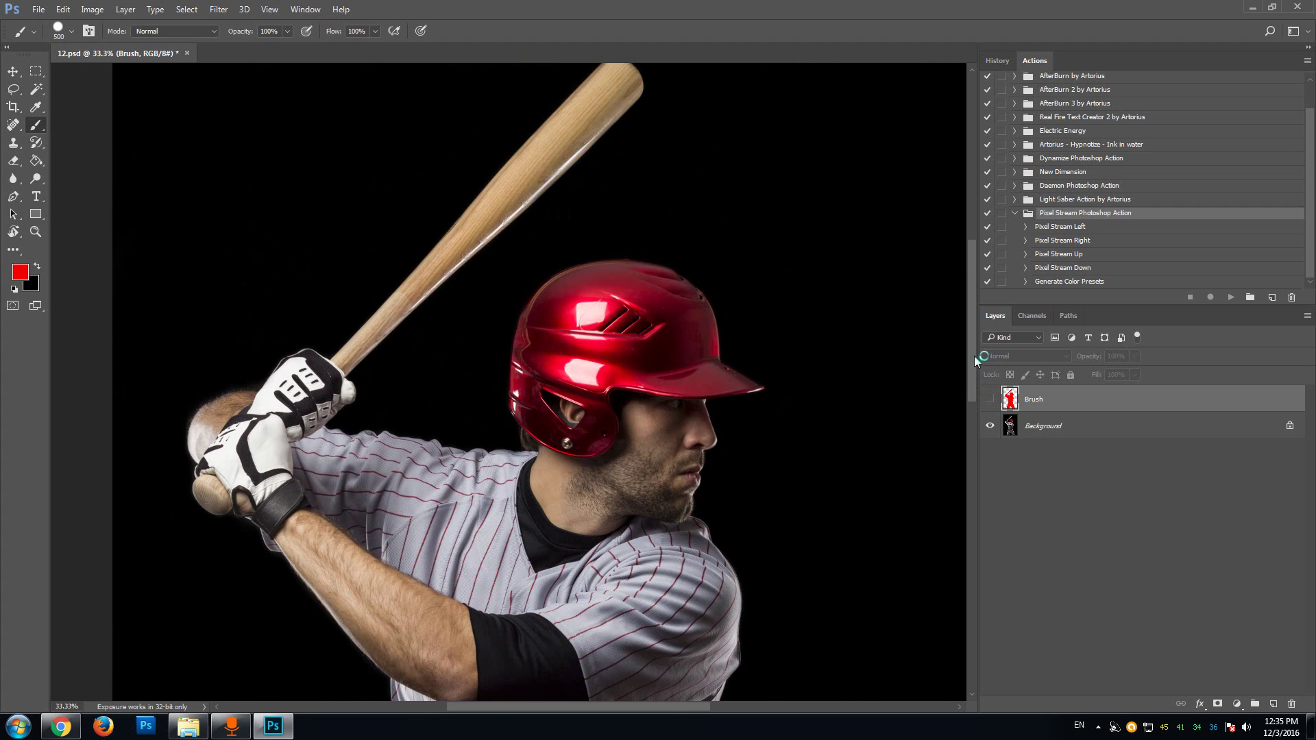
left_click_drag(973, 355, 976, 377)
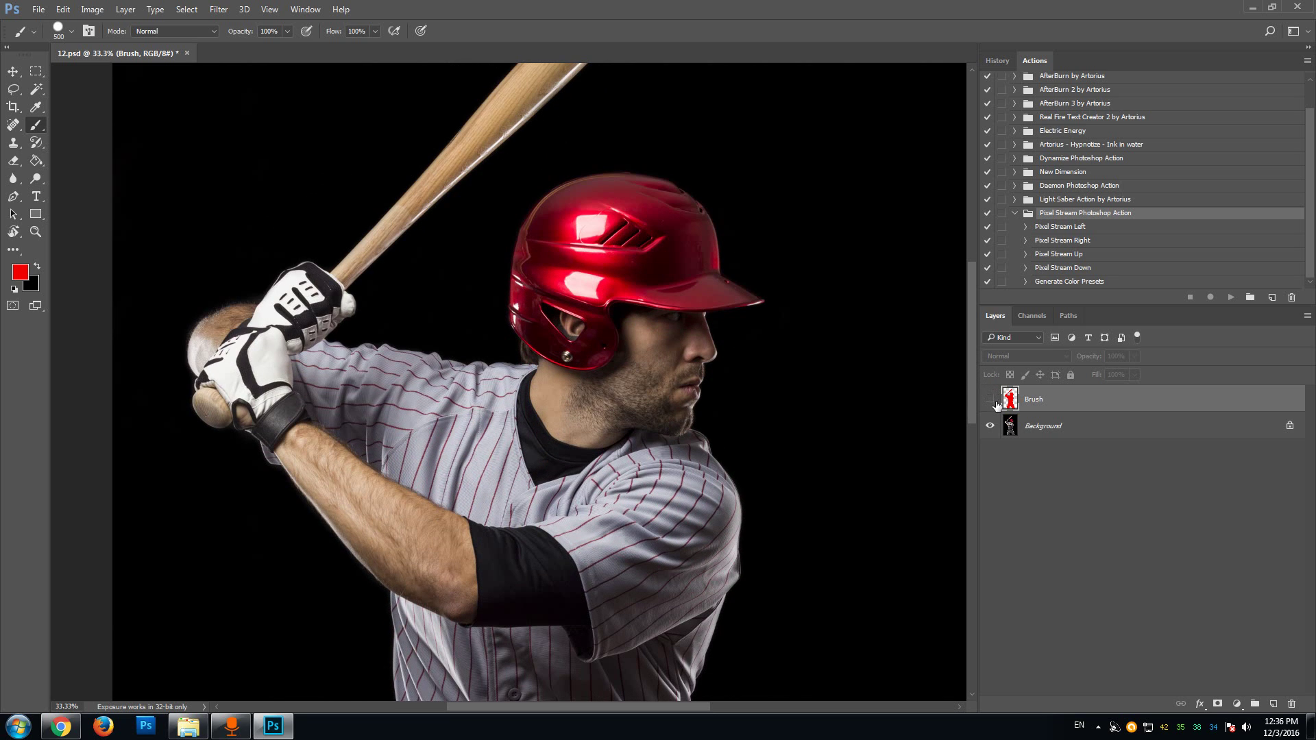
left_click(1046, 434)
mouse_move(973, 406)
left_mouse_down()
mouse_move(964, 418)
mouse_move(964, 384)
left_mouse_up()
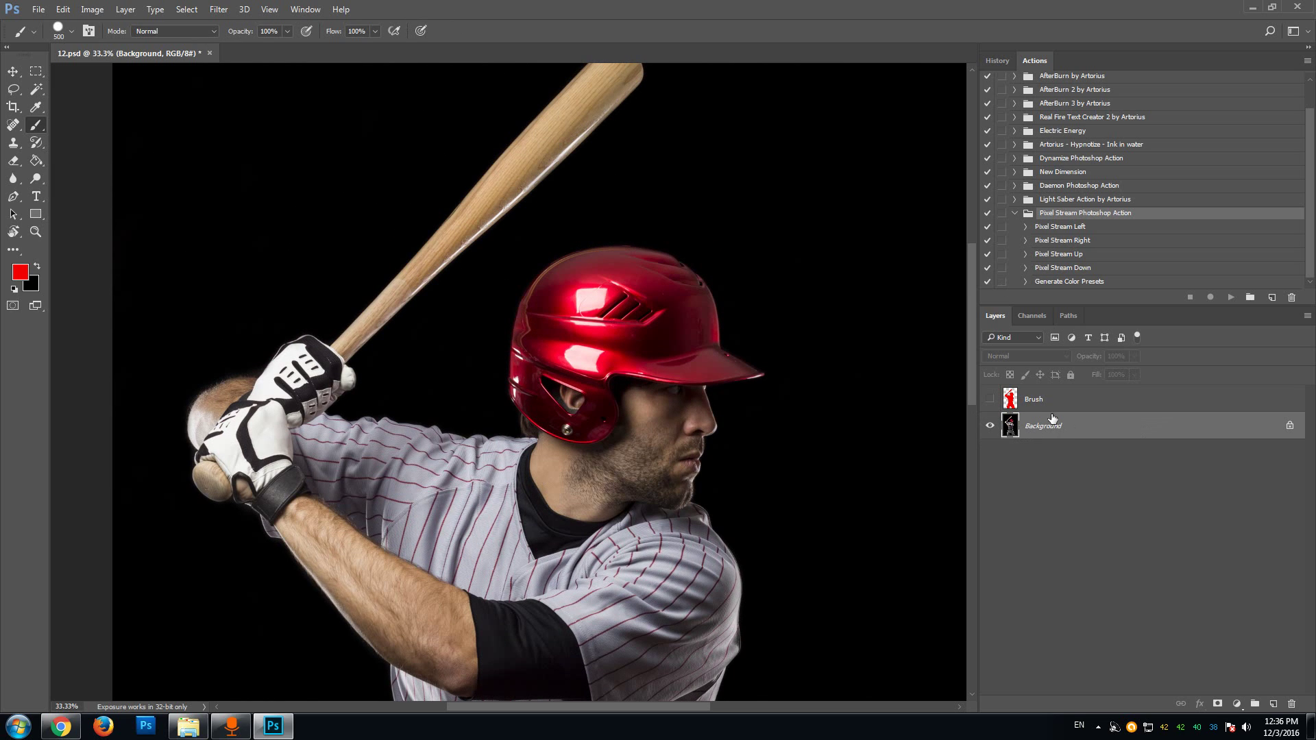
Step: Check the image's color mode and bit depth, review its pixel dimensions and enlarged preview in Image Size, and cancel without resizing
left_click(95, 10)
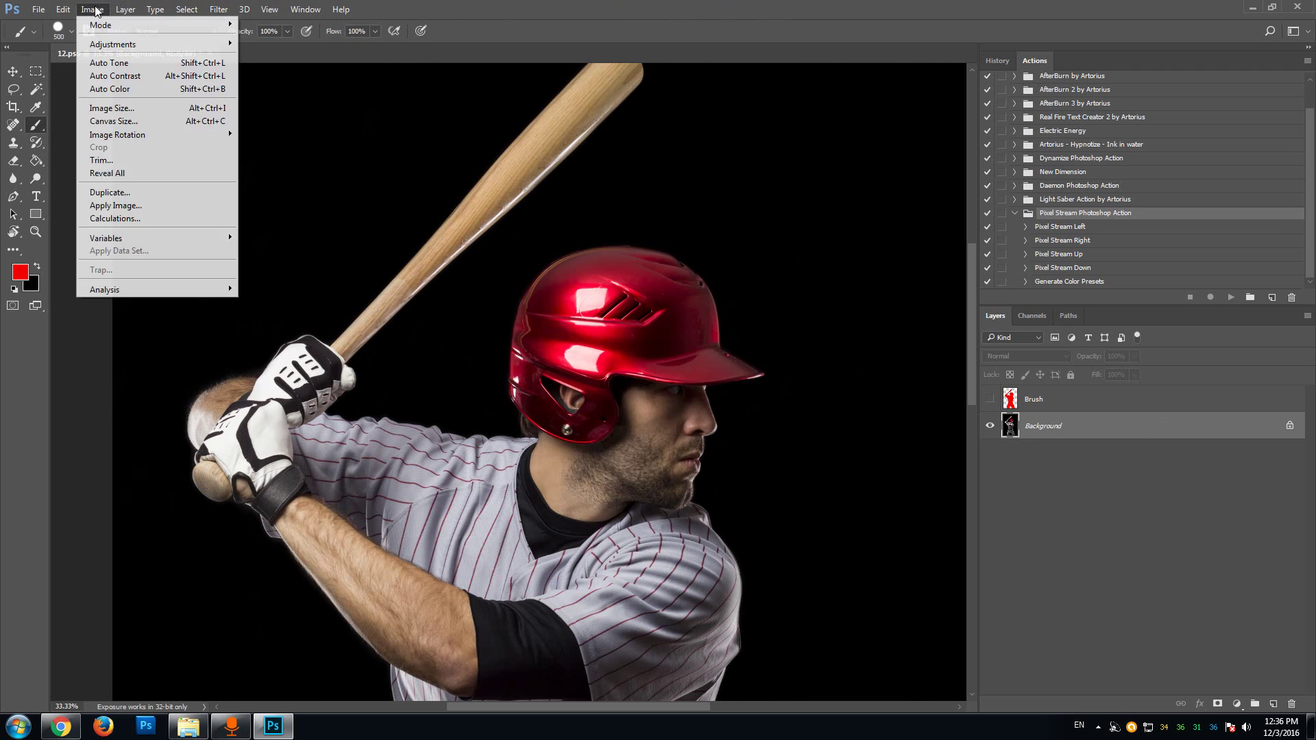
mouse_move(106, 25)
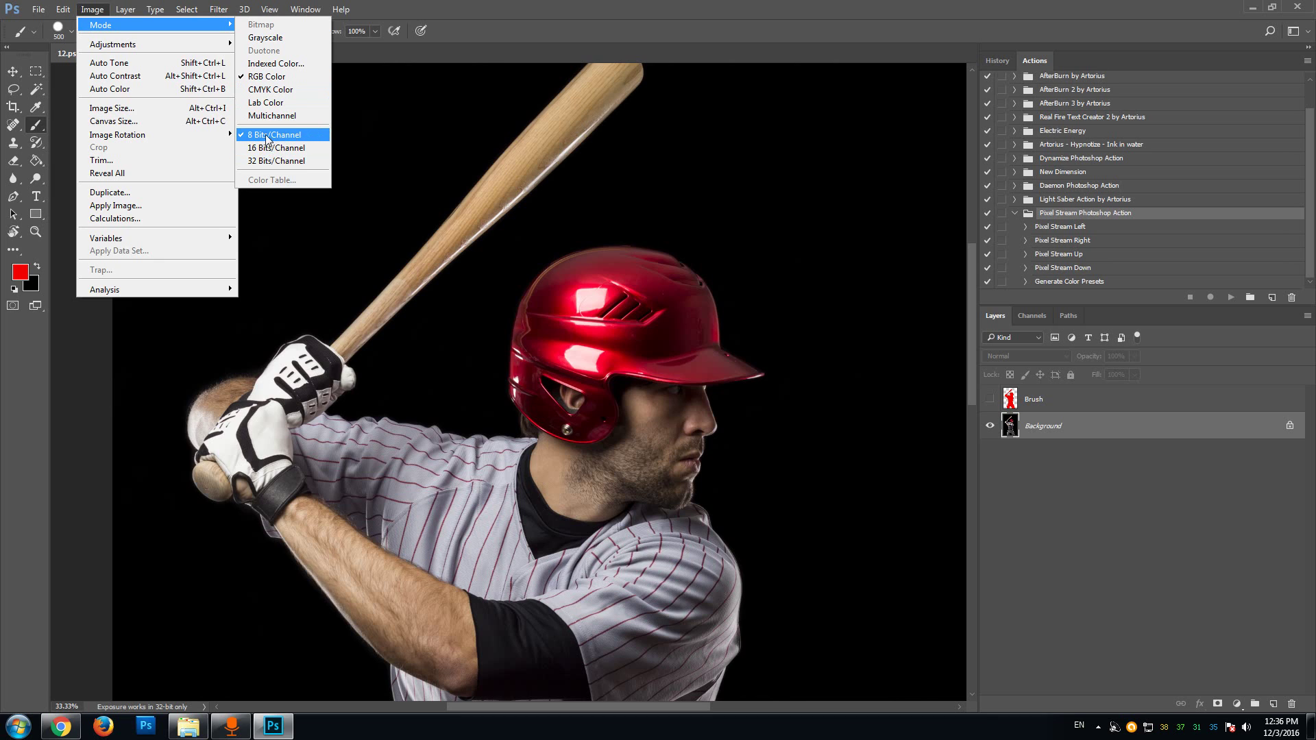
left_click(112, 109)
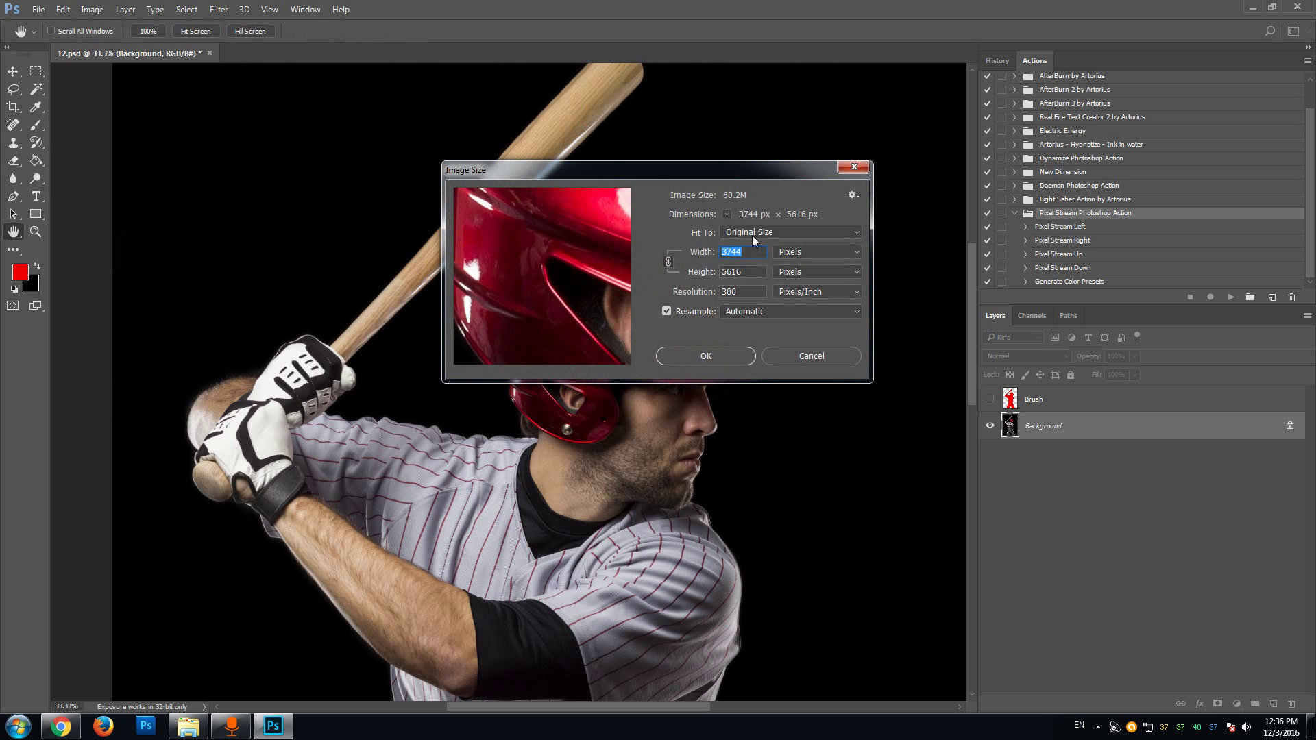
left_click(745, 254)
mouse_move(599, 247)
left_click_drag(705, 174, 685, 168)
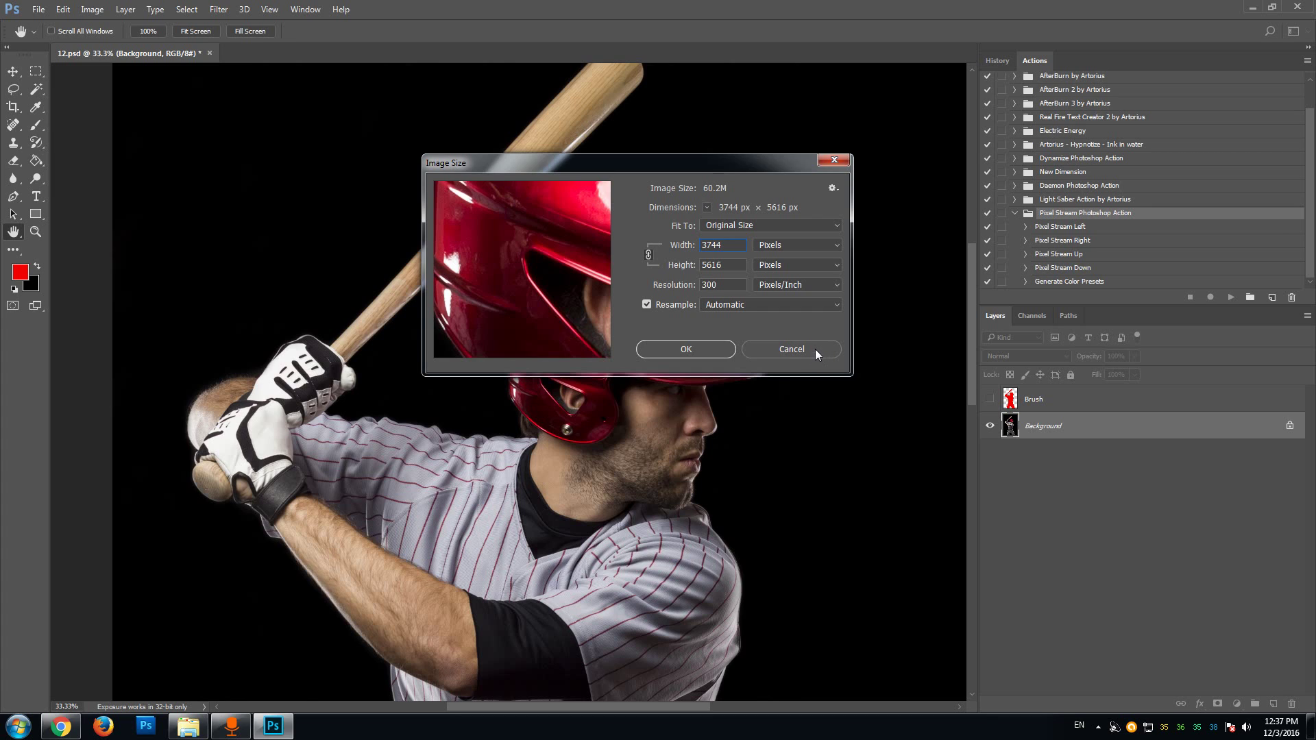
left_click(833, 189)
left_click_drag(628, 162, 692, 178)
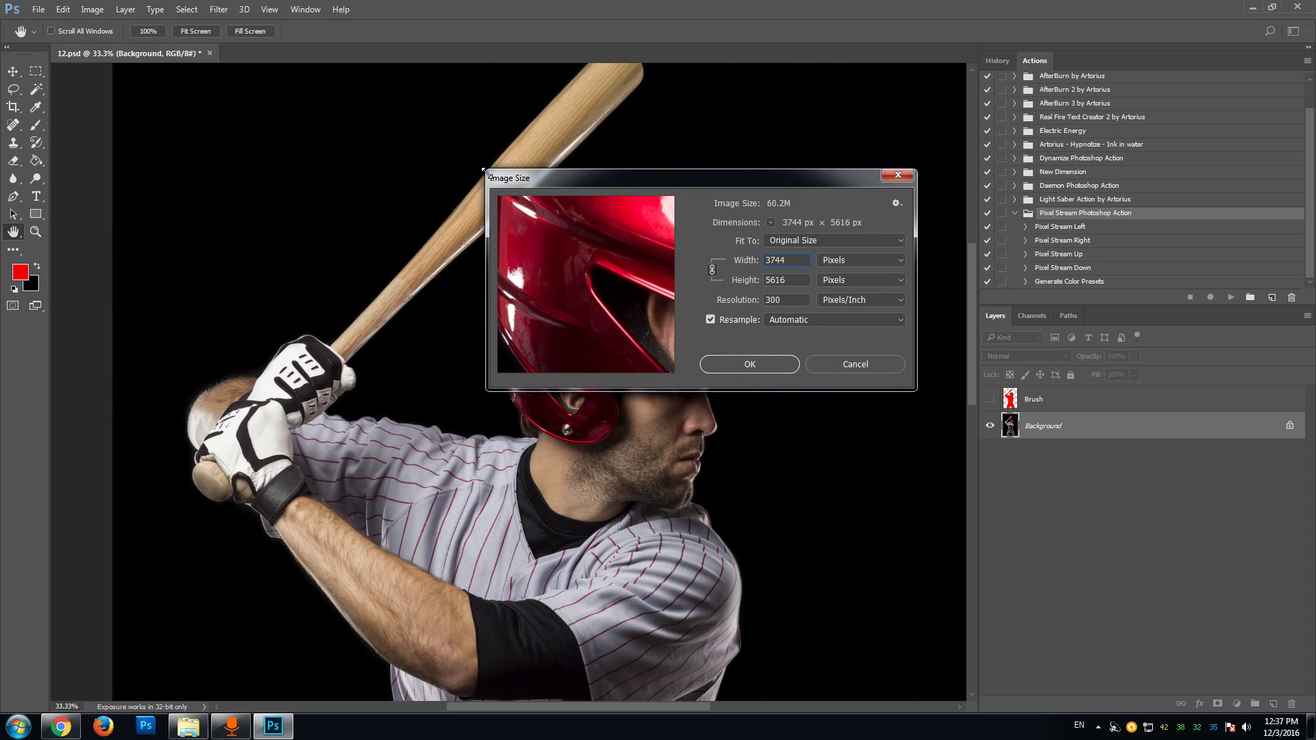
left_click_drag(480, 164, 406, 141)
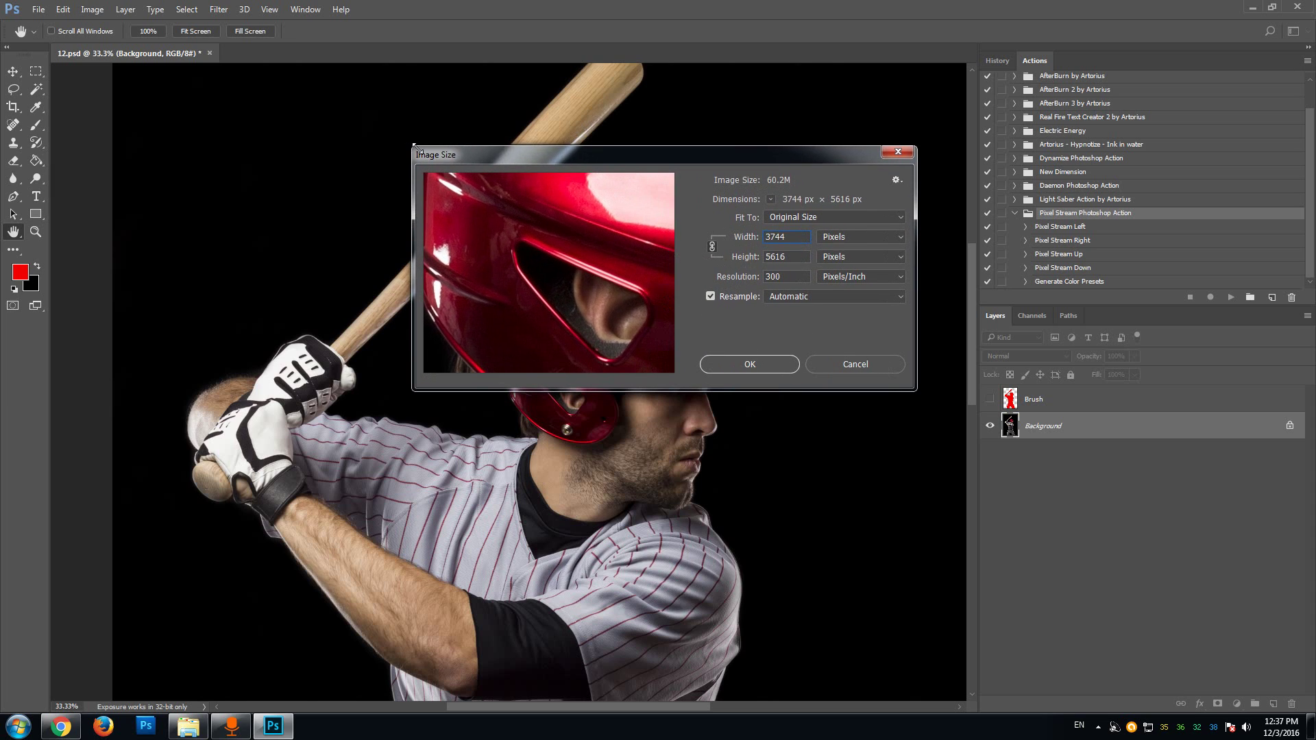
left_click_drag(573, 266, 489, 264)
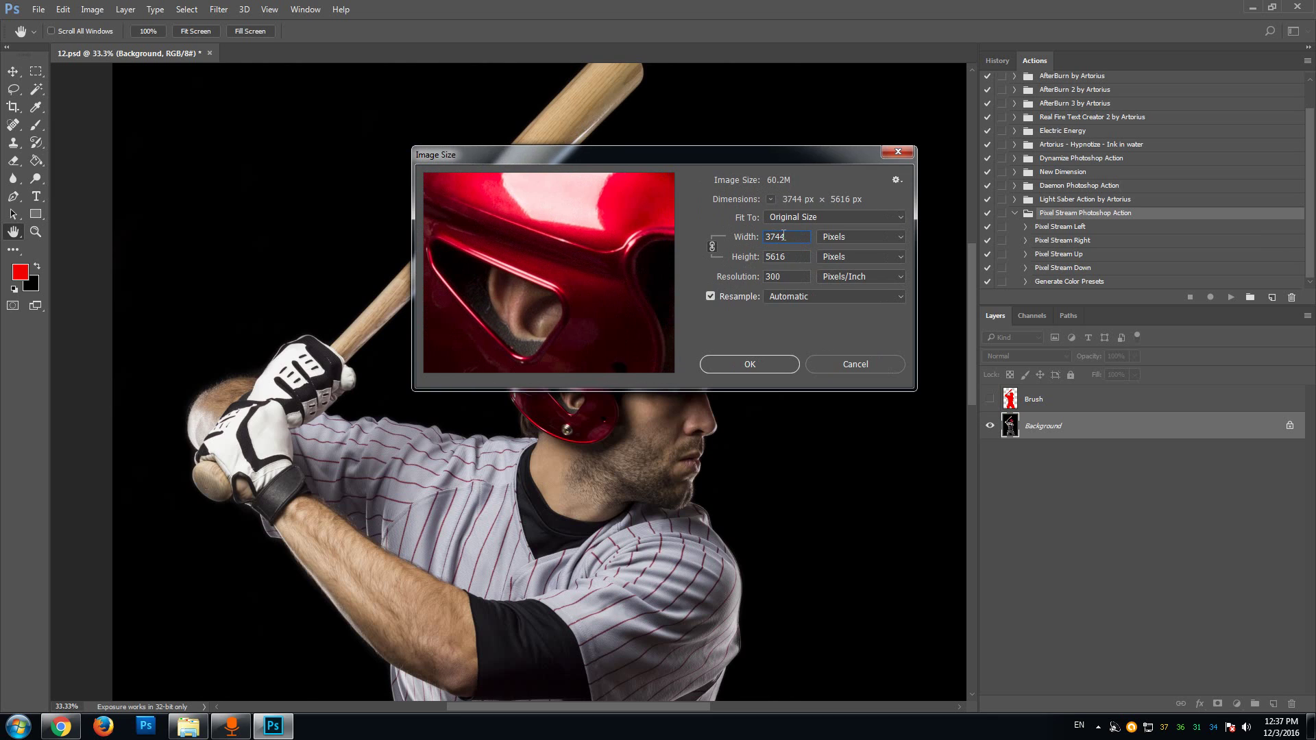
left_click(857, 365)
Step: Make the Brush layer visible again and run the Pixel Stream Left action with the Background layer active
left_click(991, 399)
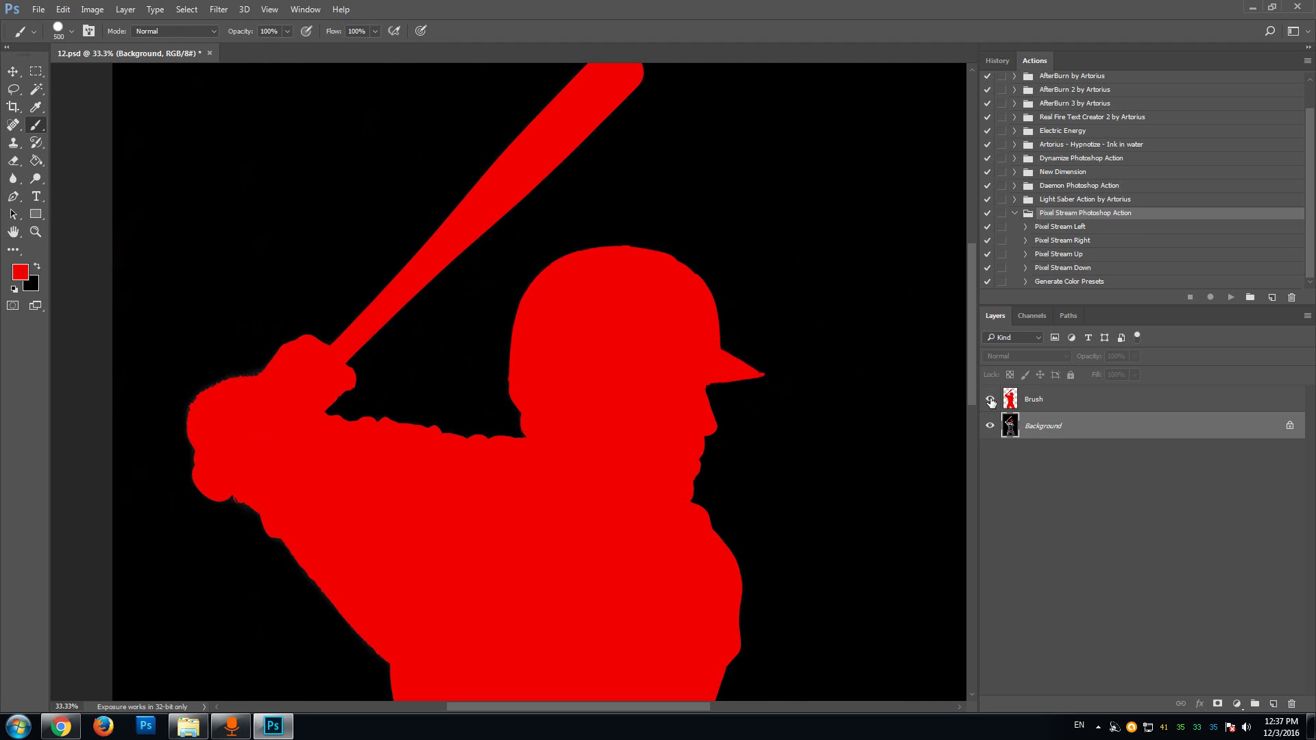
left_click(991, 399)
left_click(990, 399)
mouse_move(969, 344)
left_mouse_down()
mouse_move(974, 508)
mouse_move(969, 359)
left_mouse_up()
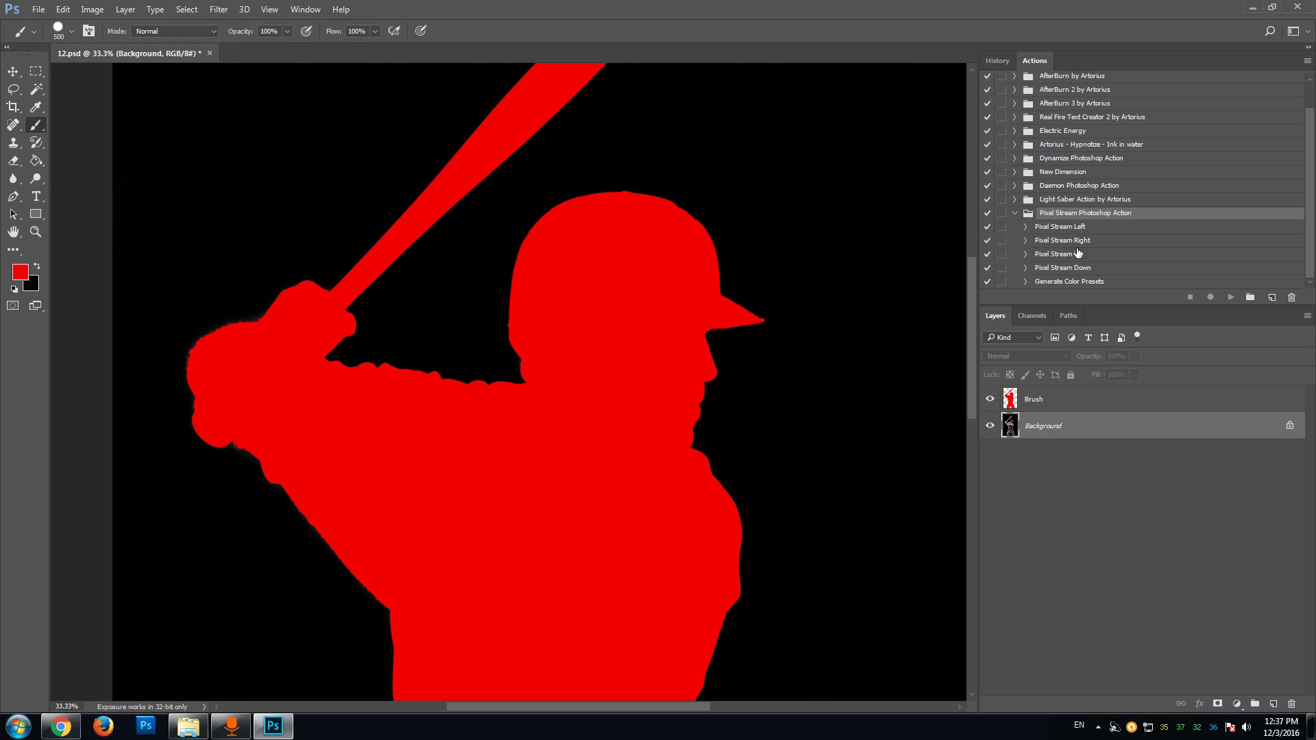
left_click(1090, 228)
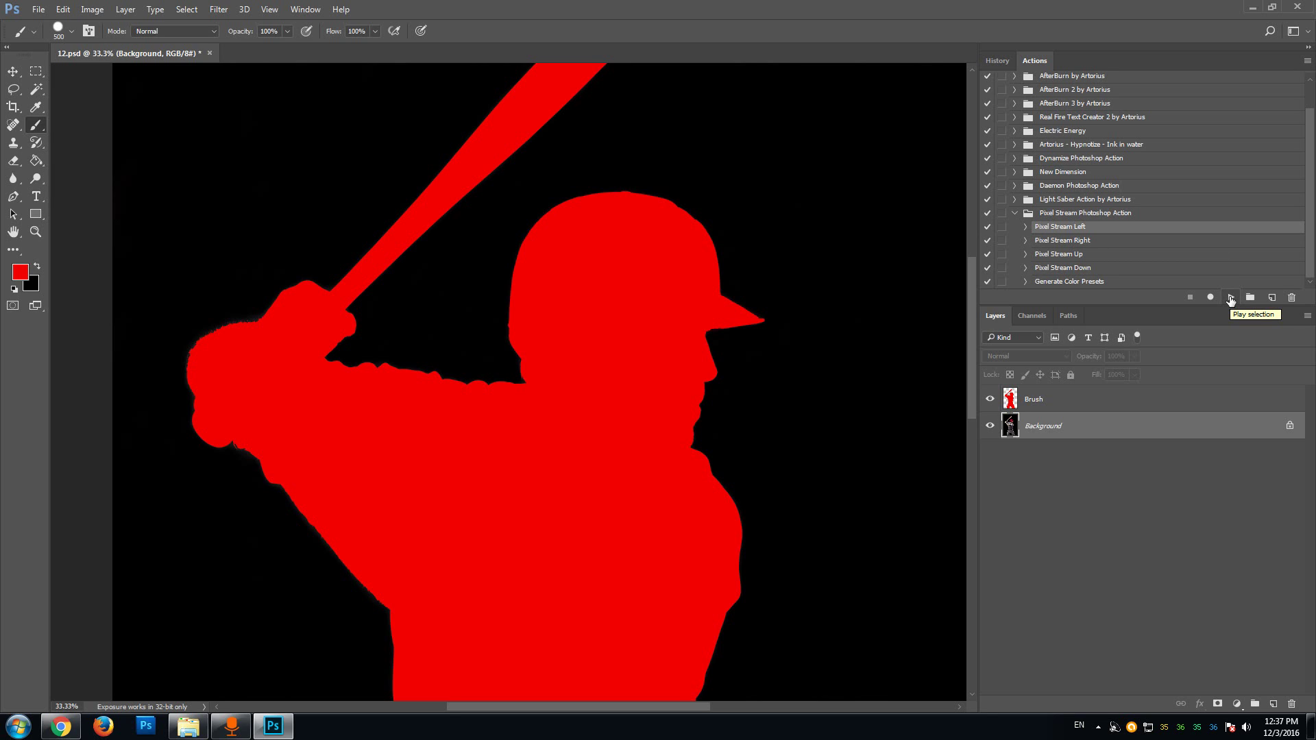
left_click(1230, 299)
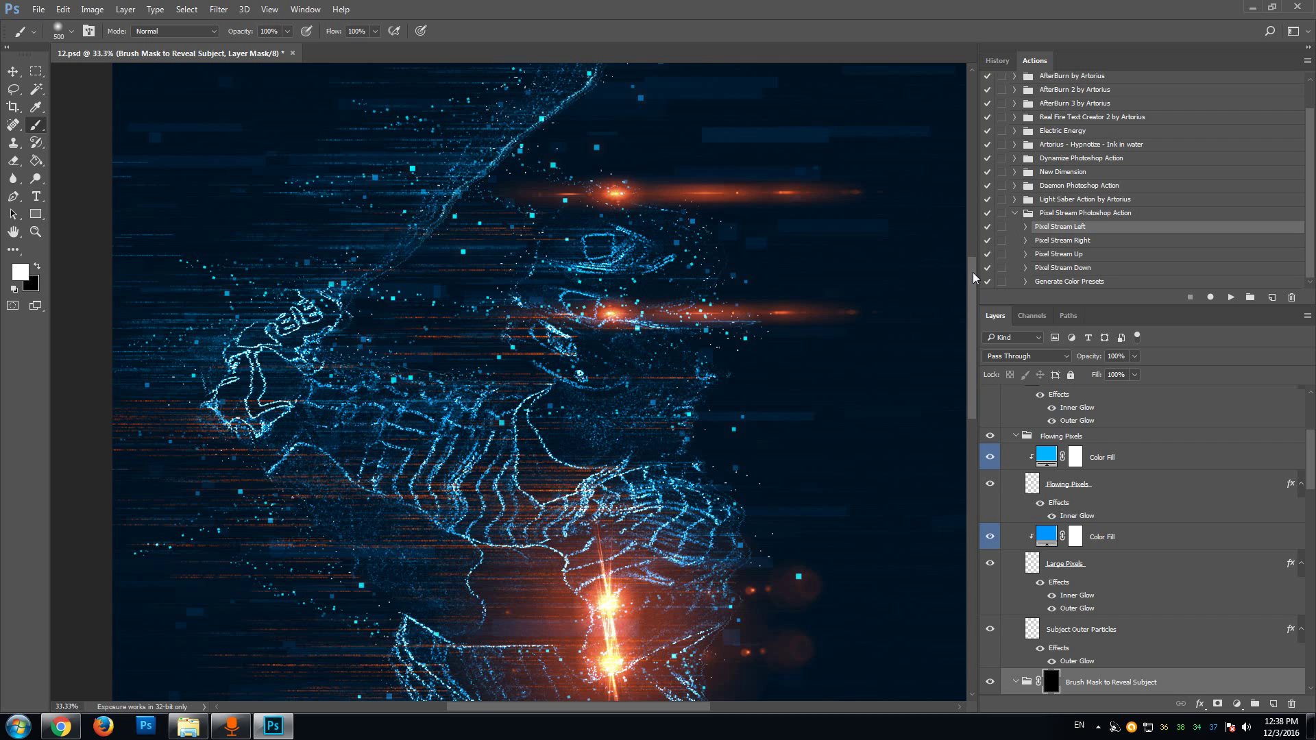
Step: Examine the generated pixel effect across the figure, including a close-up of the face at 66.7% before returning to 33.3%
left_click_drag(972, 273, 946, 260)
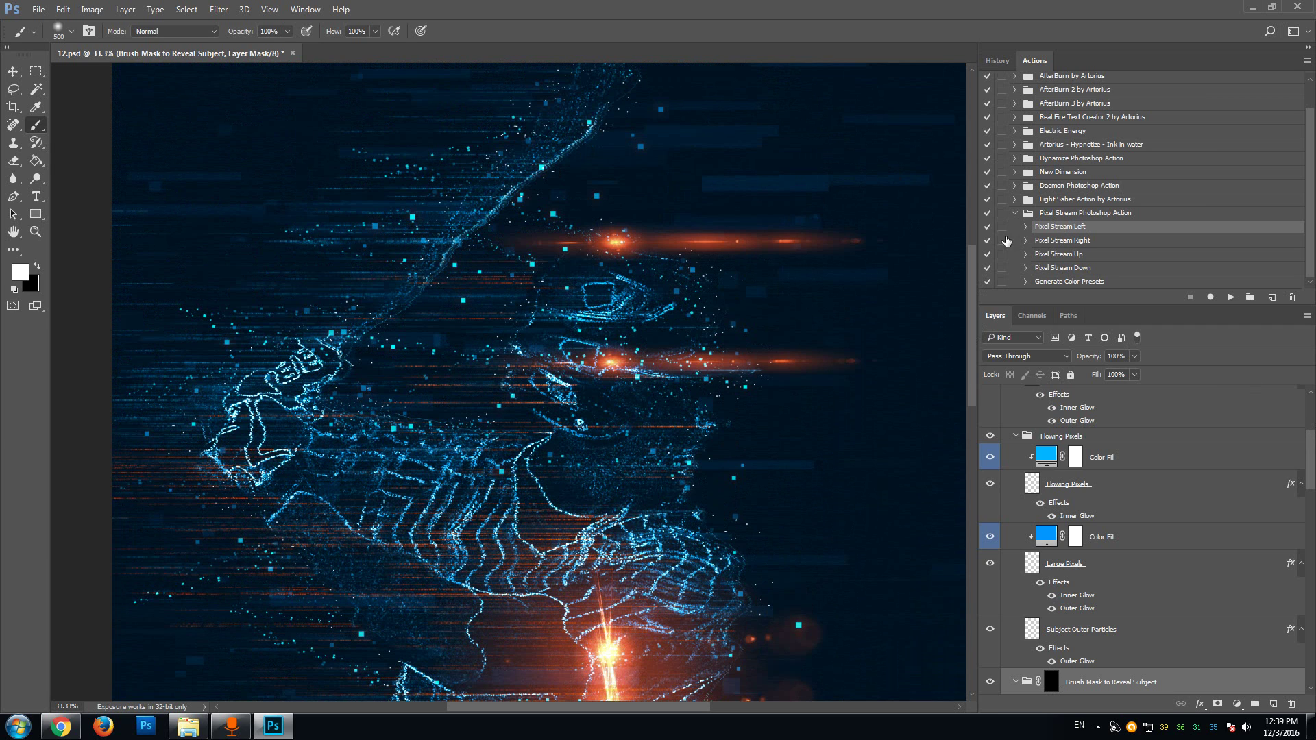
mouse_move(972, 265)
left_mouse_down()
mouse_move(969, 226)
mouse_move(968, 258)
left_mouse_up()
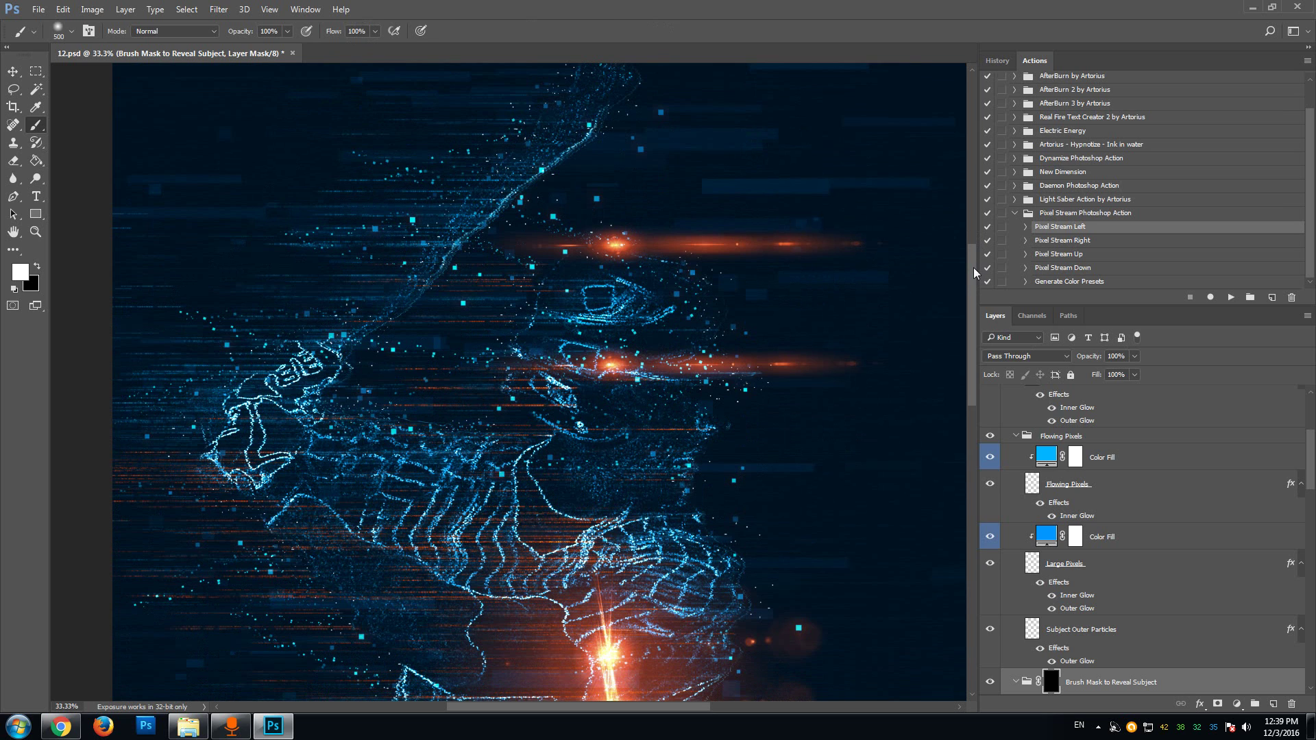
mouse_move(974, 271)
left_mouse_down()
mouse_move(938, 410)
mouse_move(953, 284)
left_mouse_up()
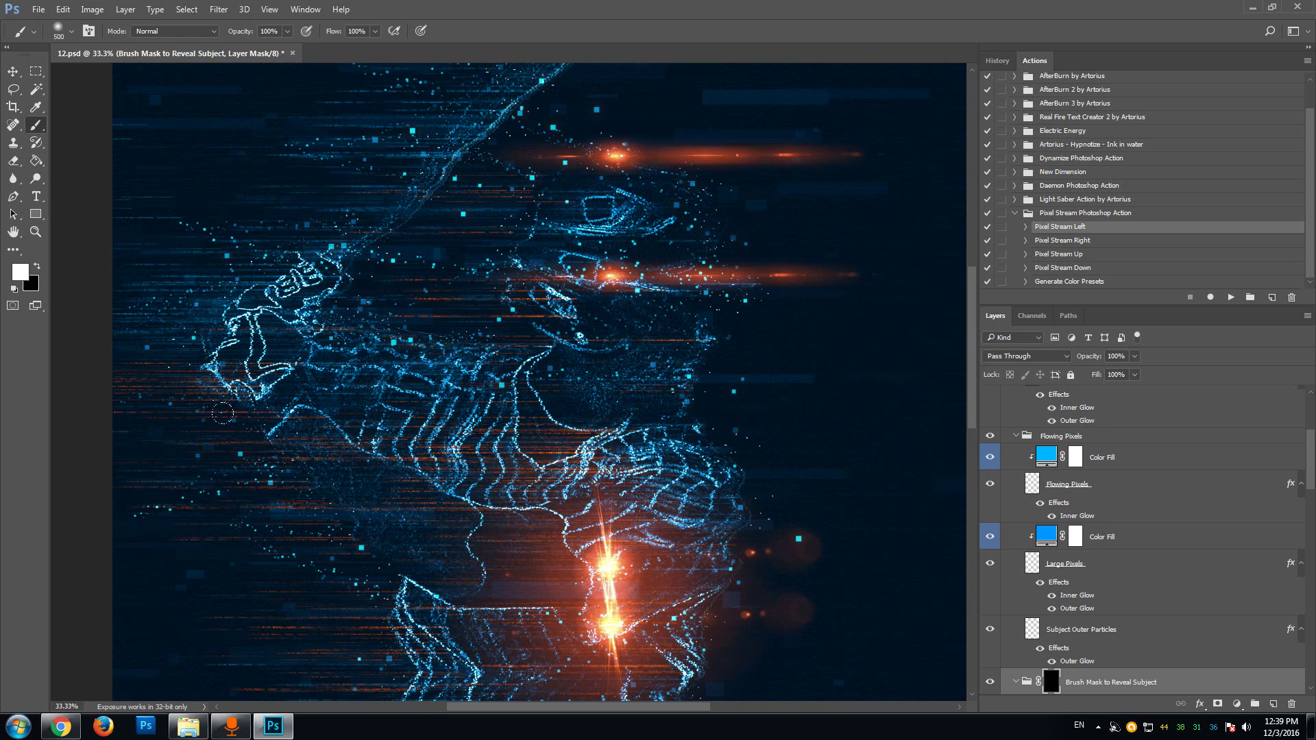
left_click(36, 232)
left_click(726, 318)
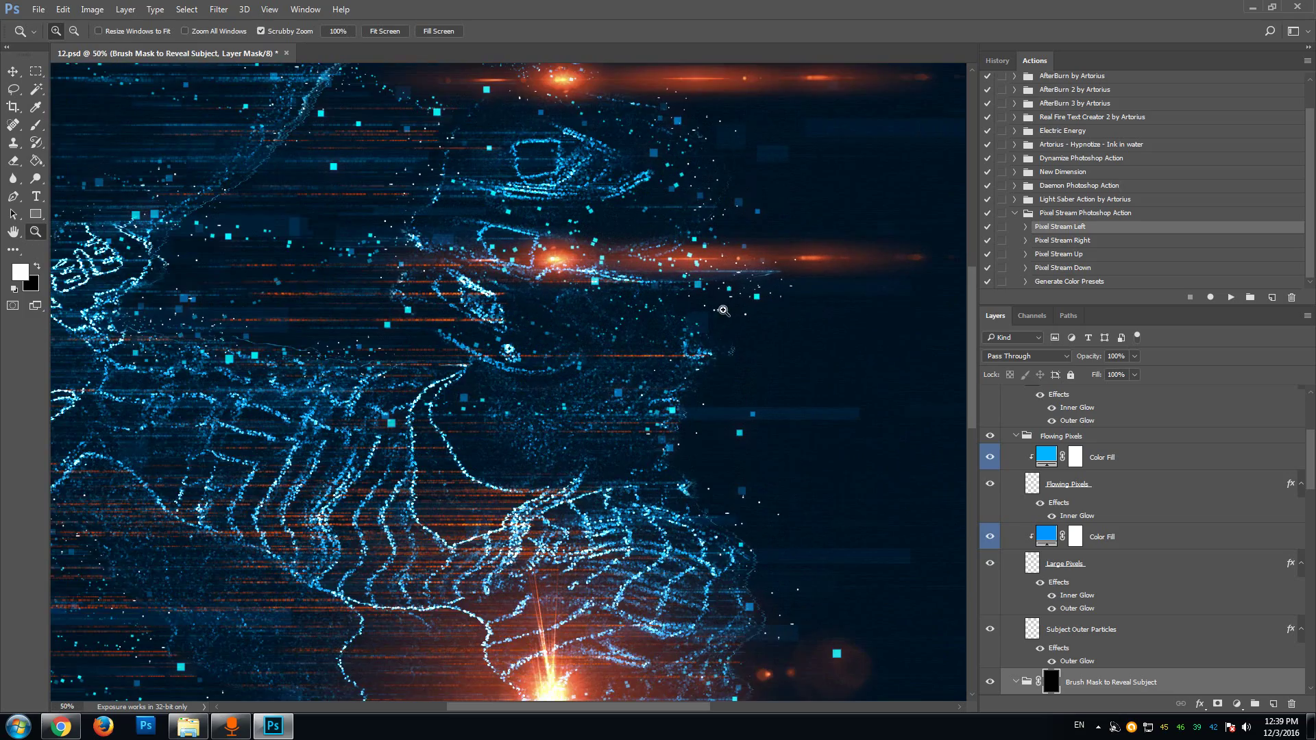
left_click(680, 360)
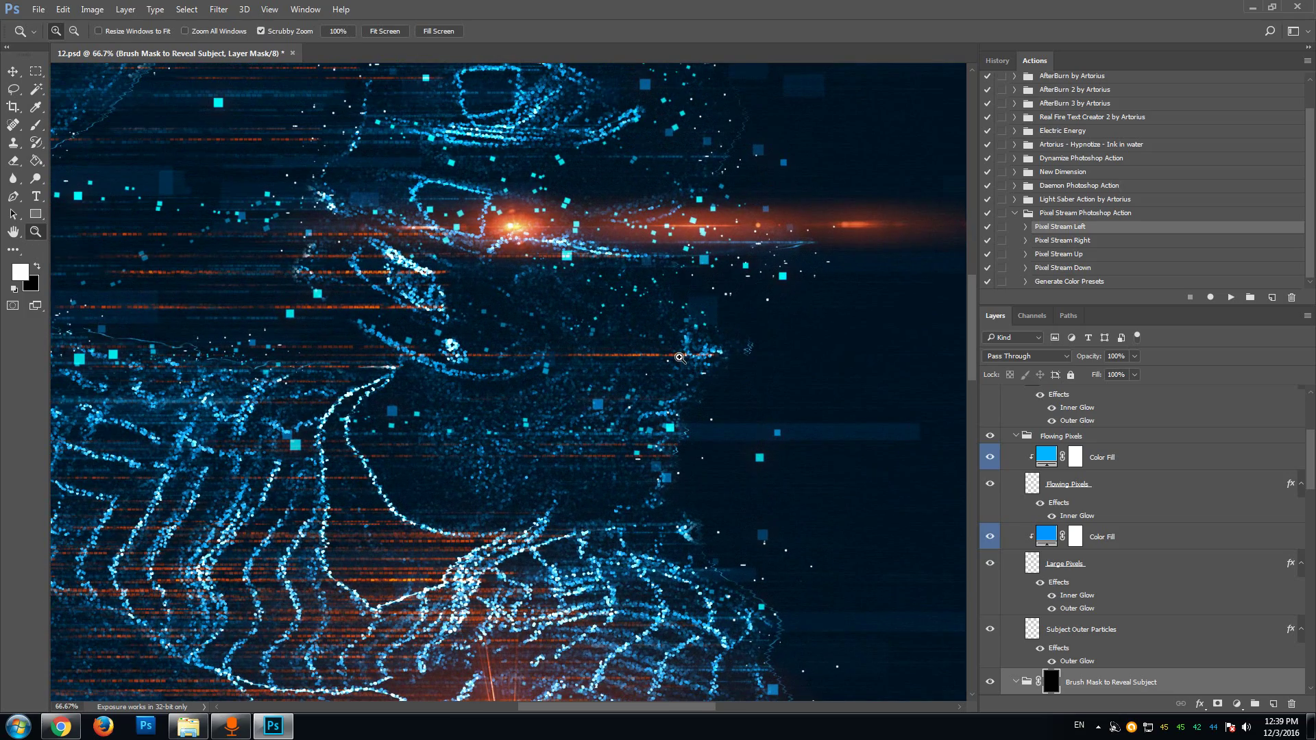
left_click(469, 343, "alt")
left_click(469, 344, "alt")
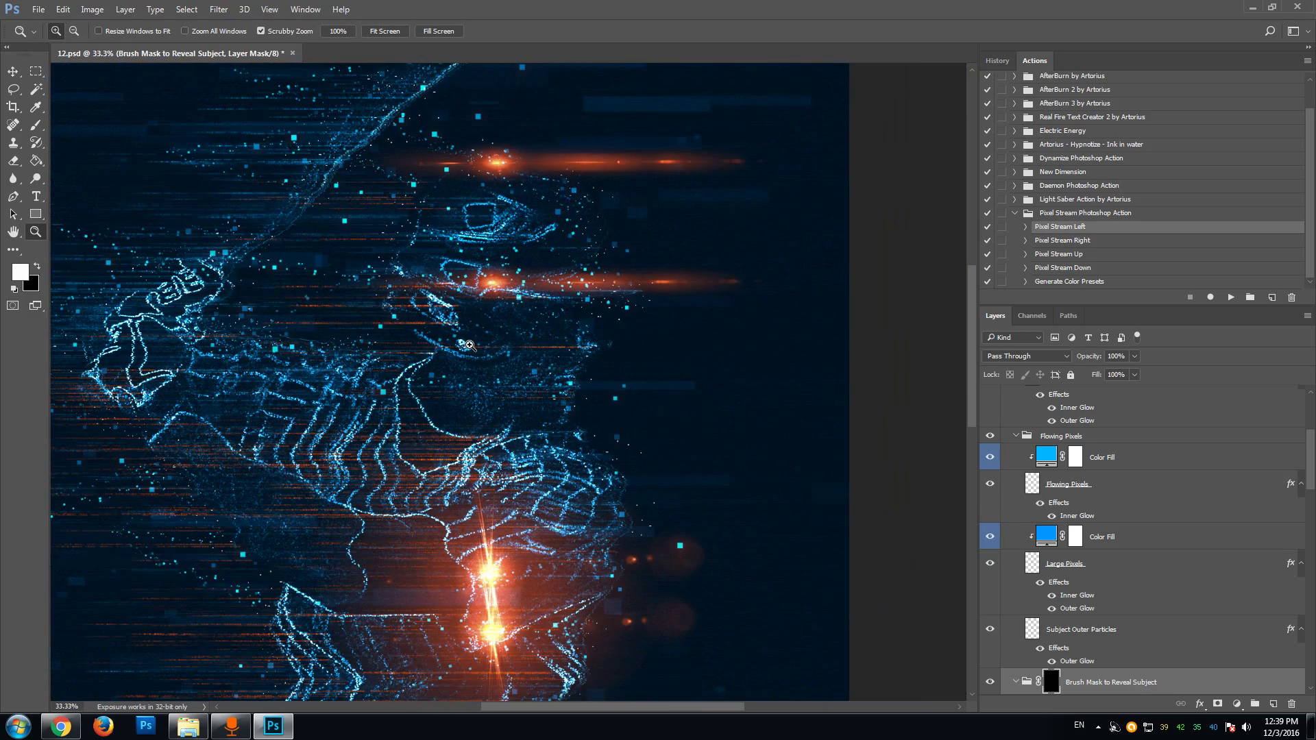
left_click_drag(677, 707, 656, 706)
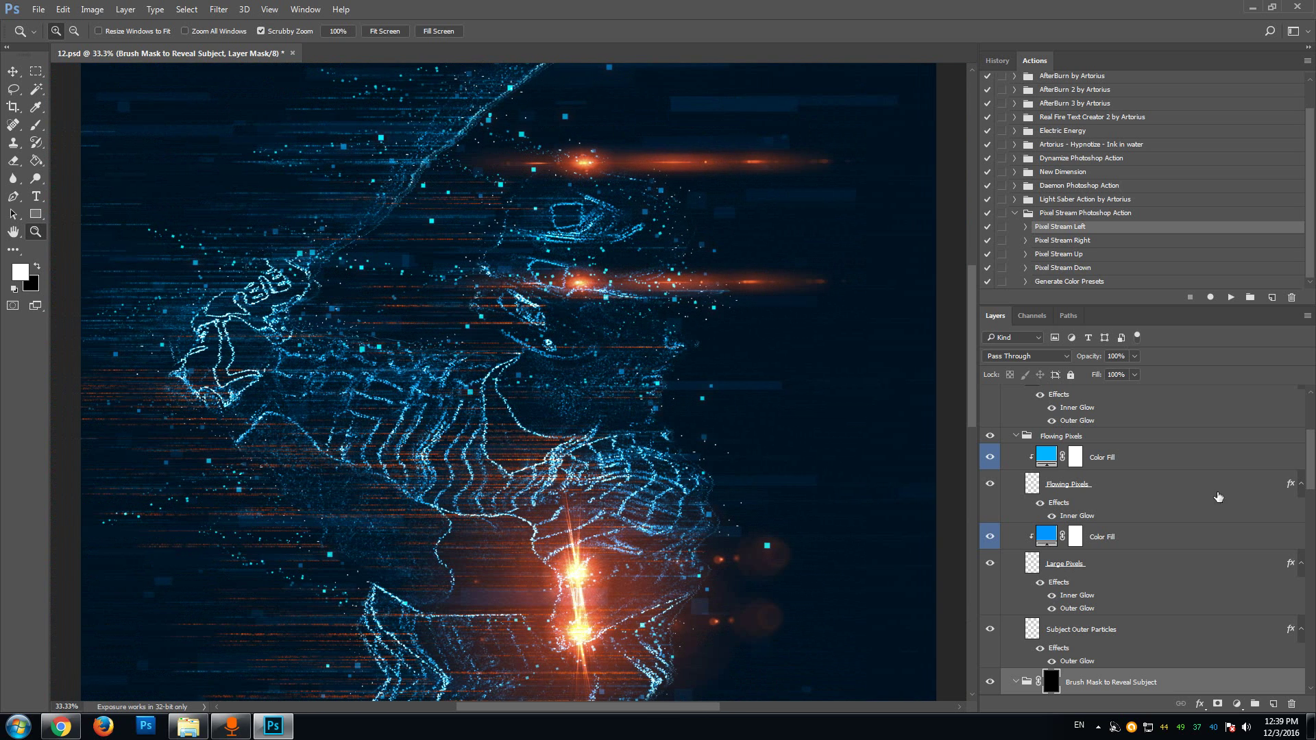
Step: Collapse every layer group inside the Pixel Stream group, from Light Effects to BG Elements, and select the Brush Mask to Reveal Subject group
scroll(1207, 466, "up", 5)
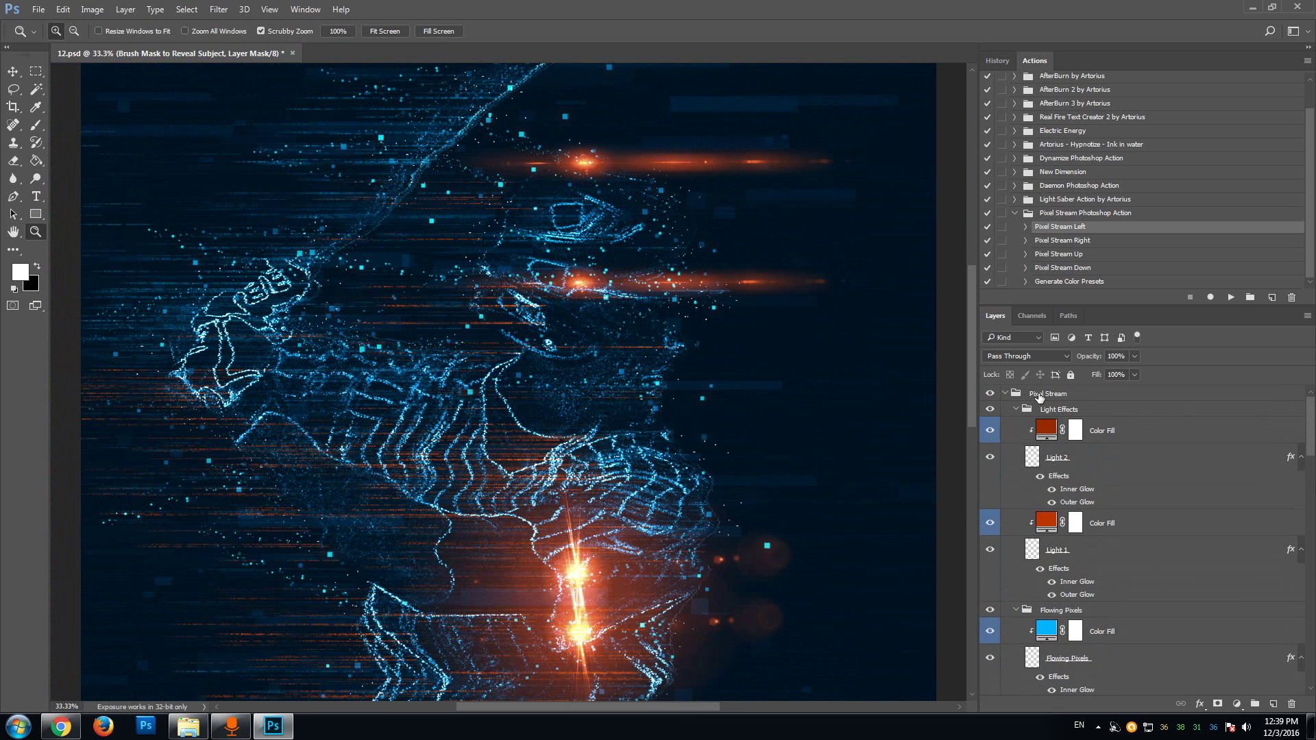
left_click(1080, 399)
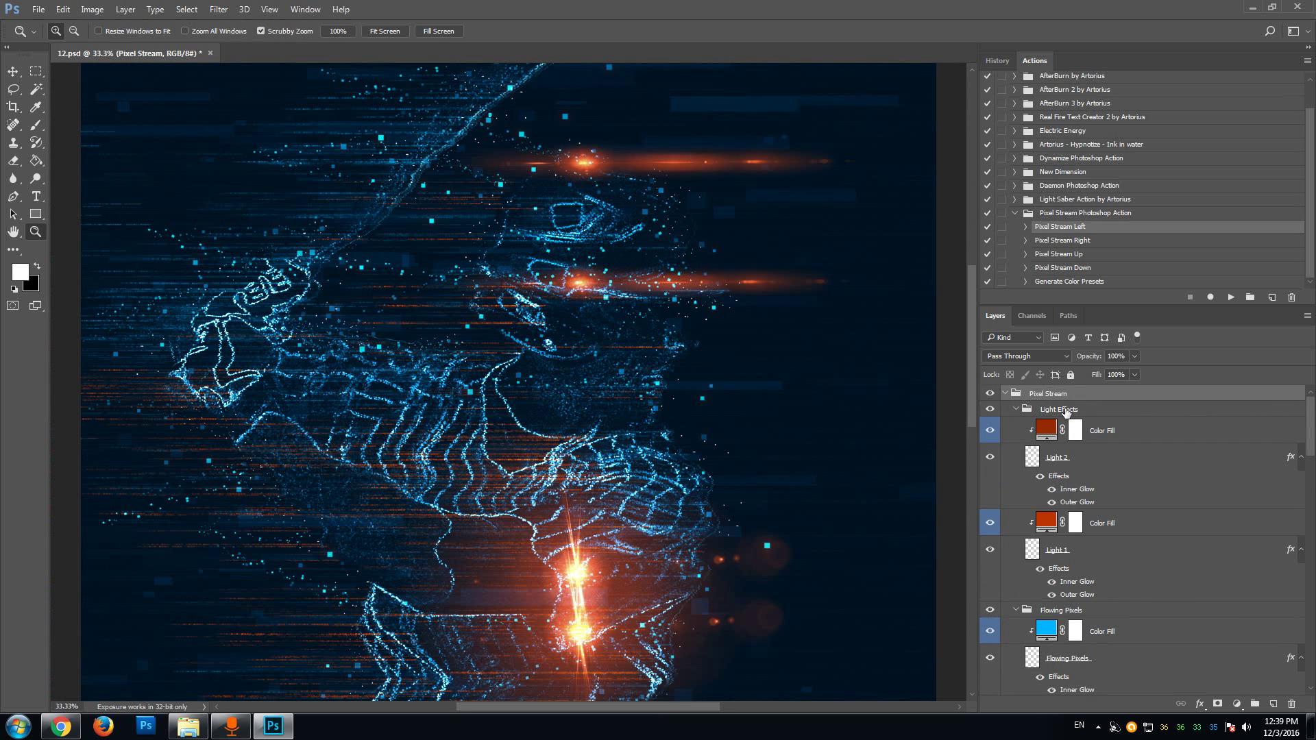
left_click(1066, 411)
left_click(1016, 409)
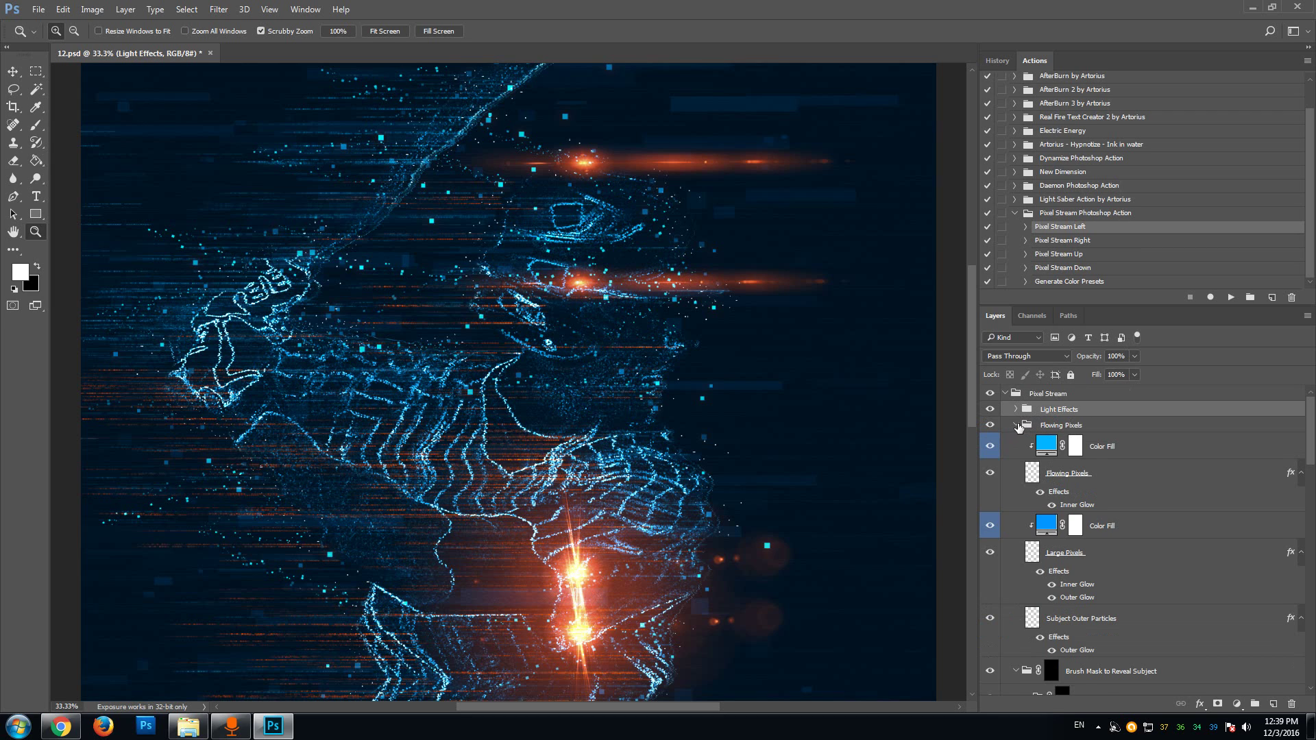
left_click(1018, 426)
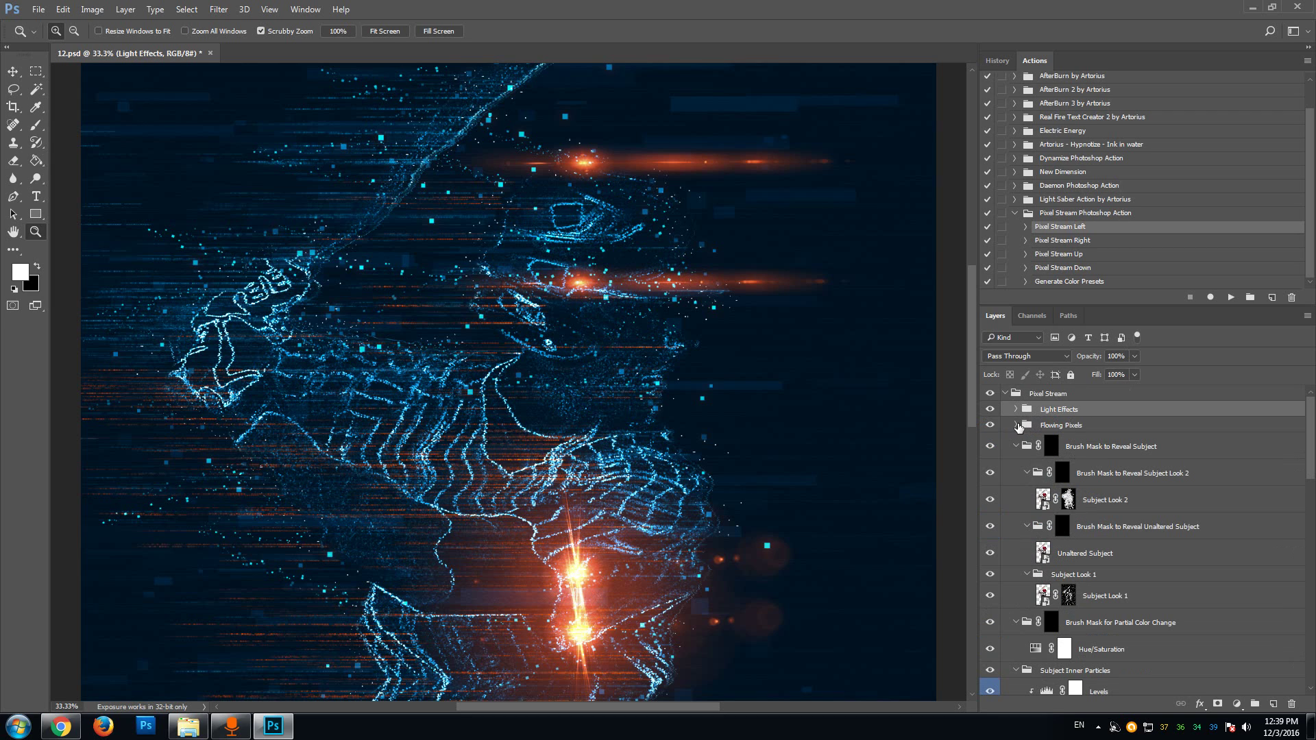
left_click(1103, 451)
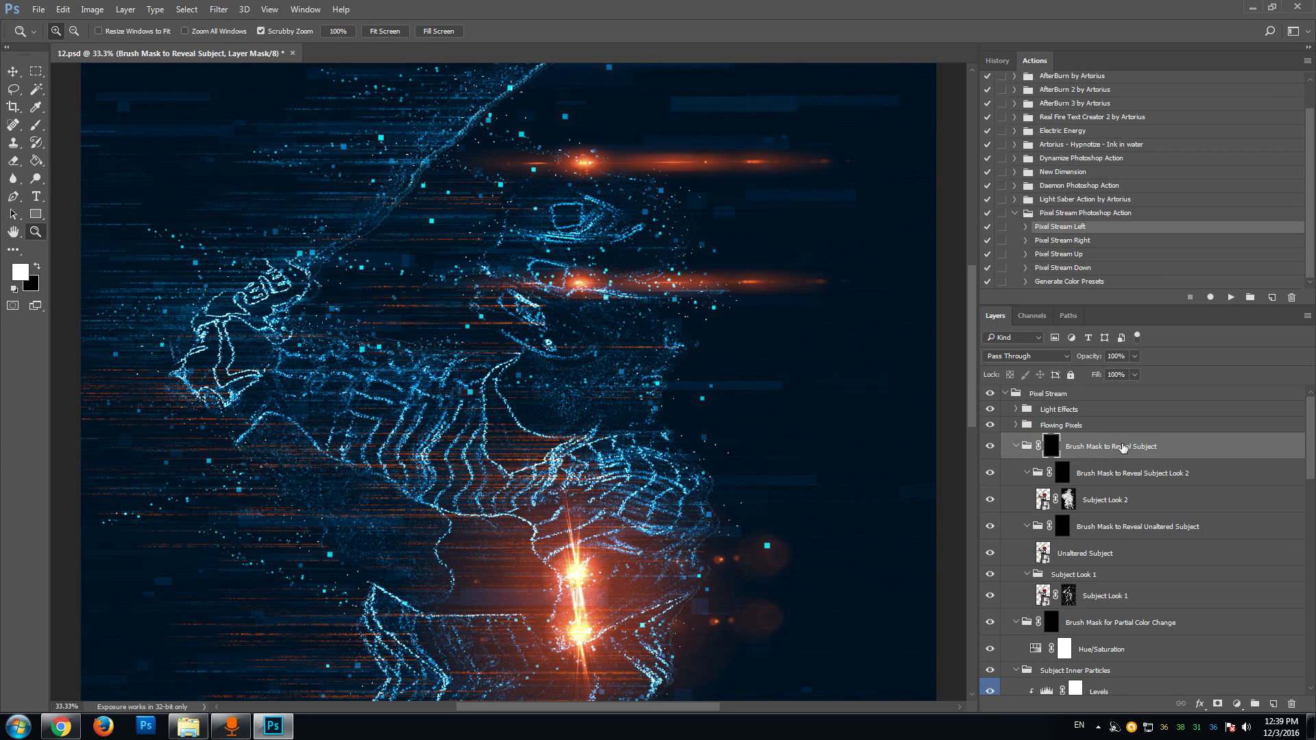
left_click(1017, 446)
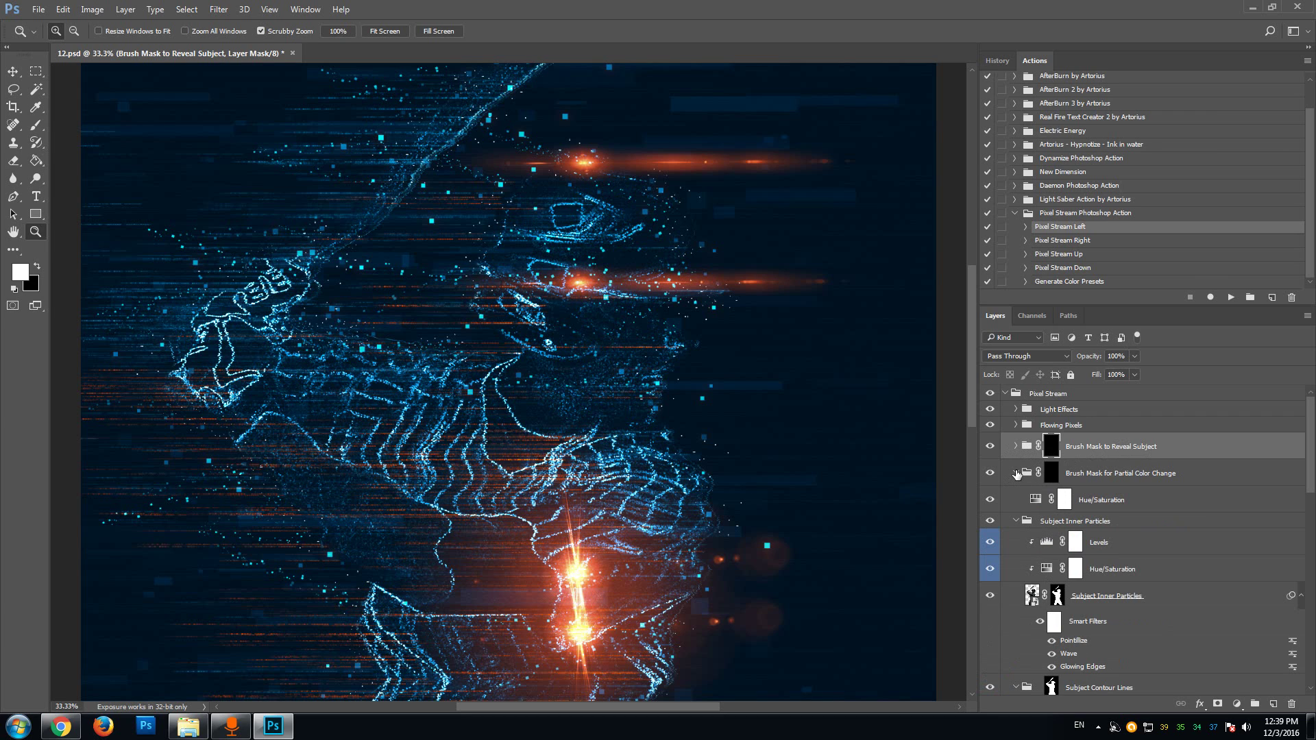
left_click(1016, 474)
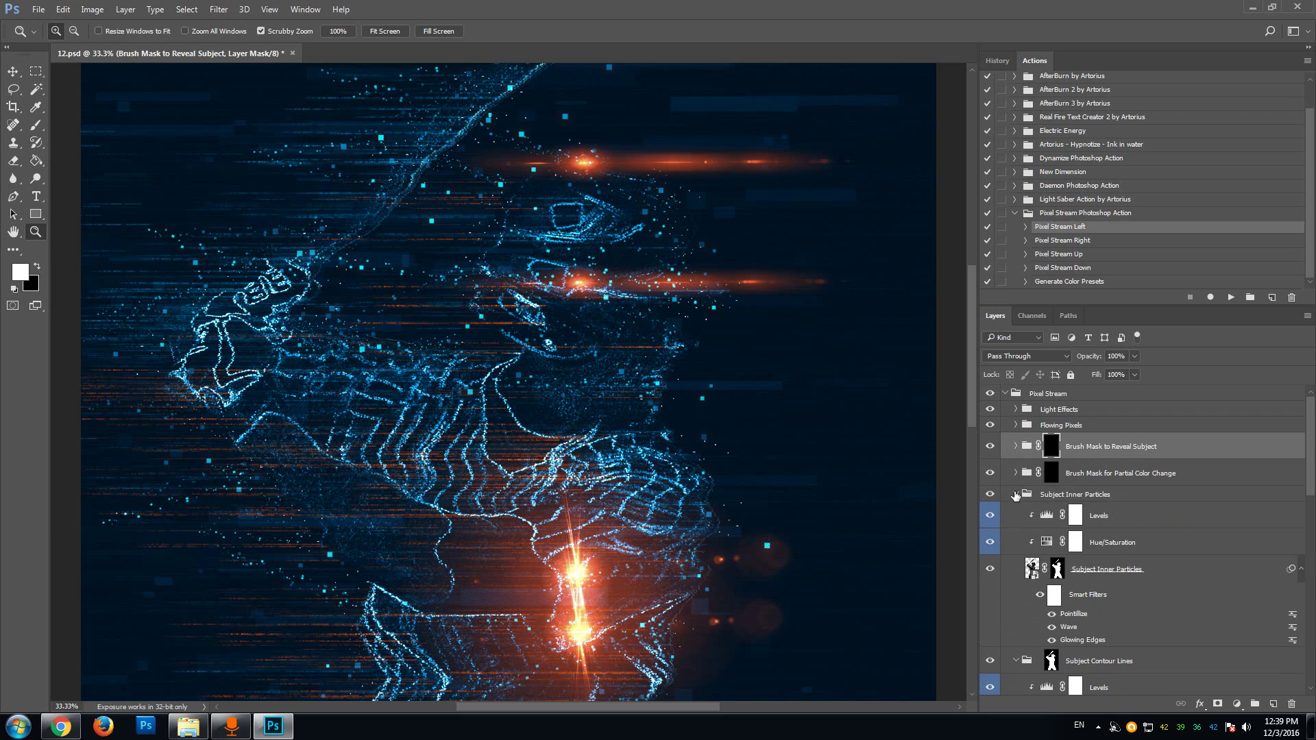
left_click(1017, 495)
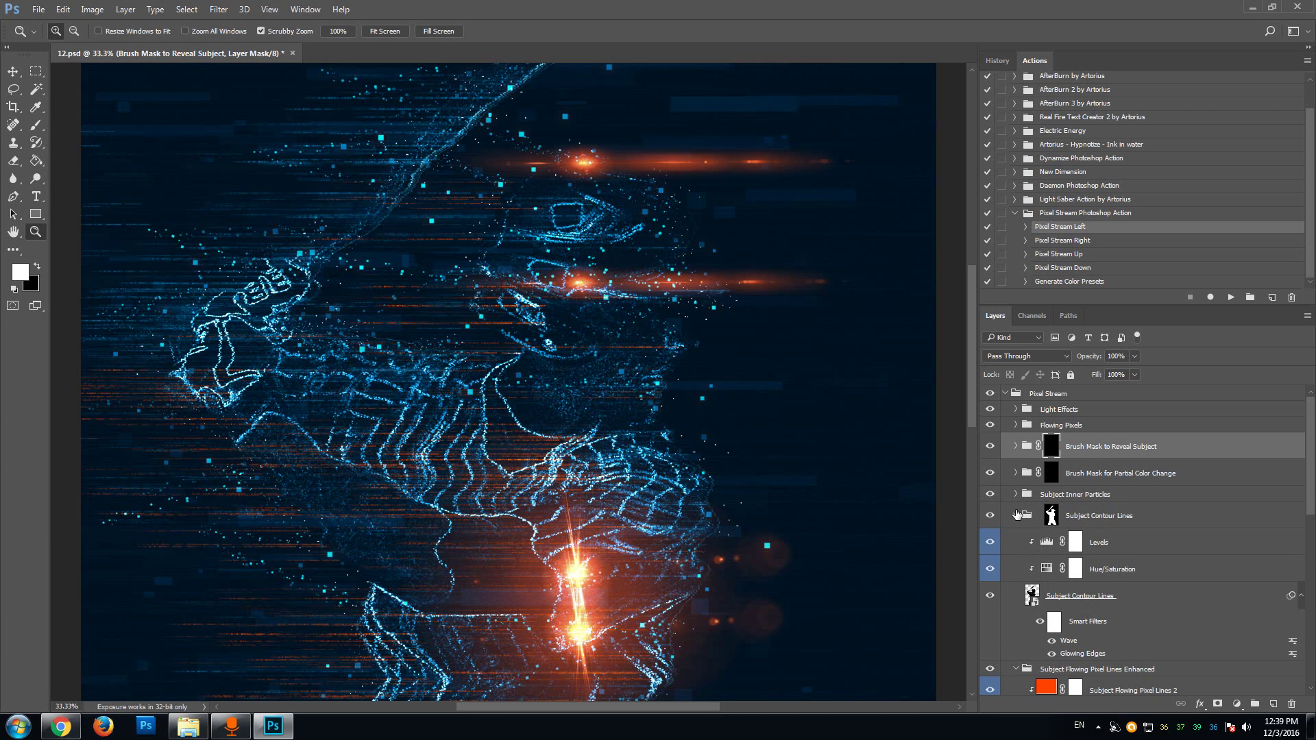
left_click(1017, 515)
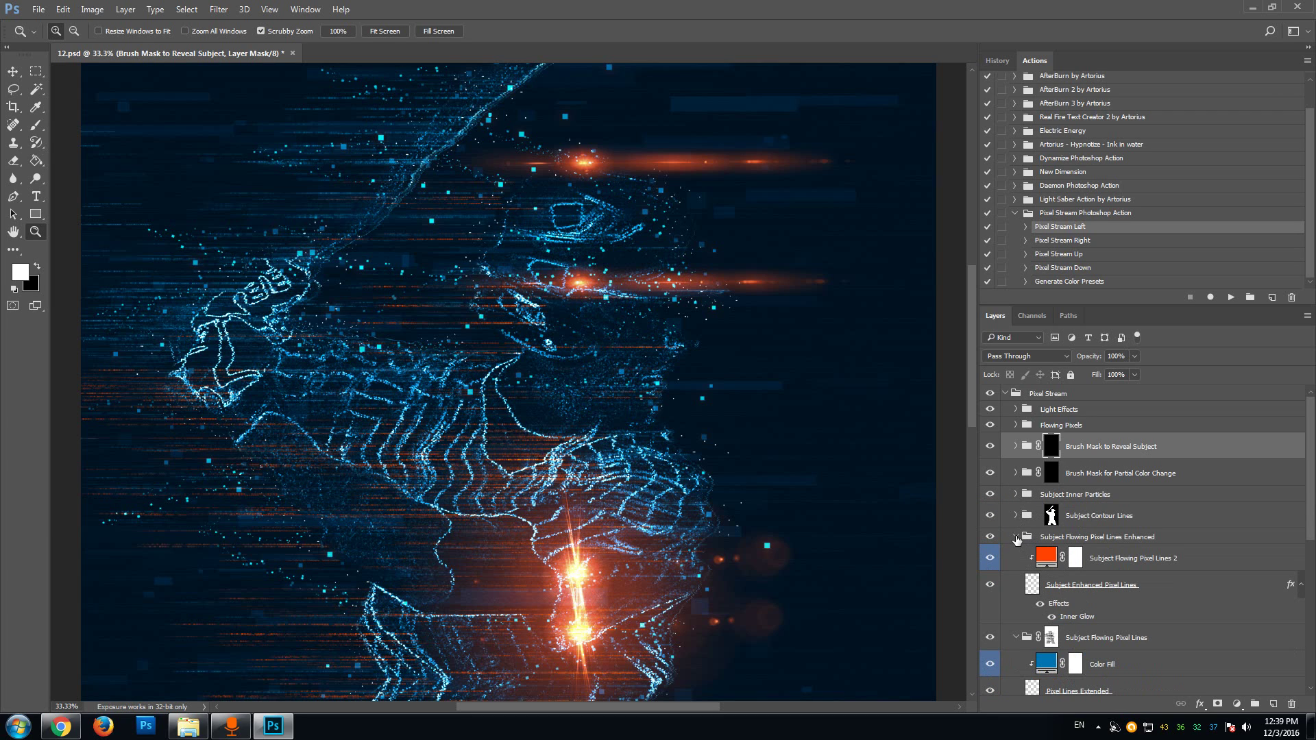
left_click(1017, 538)
left_click(1016, 558)
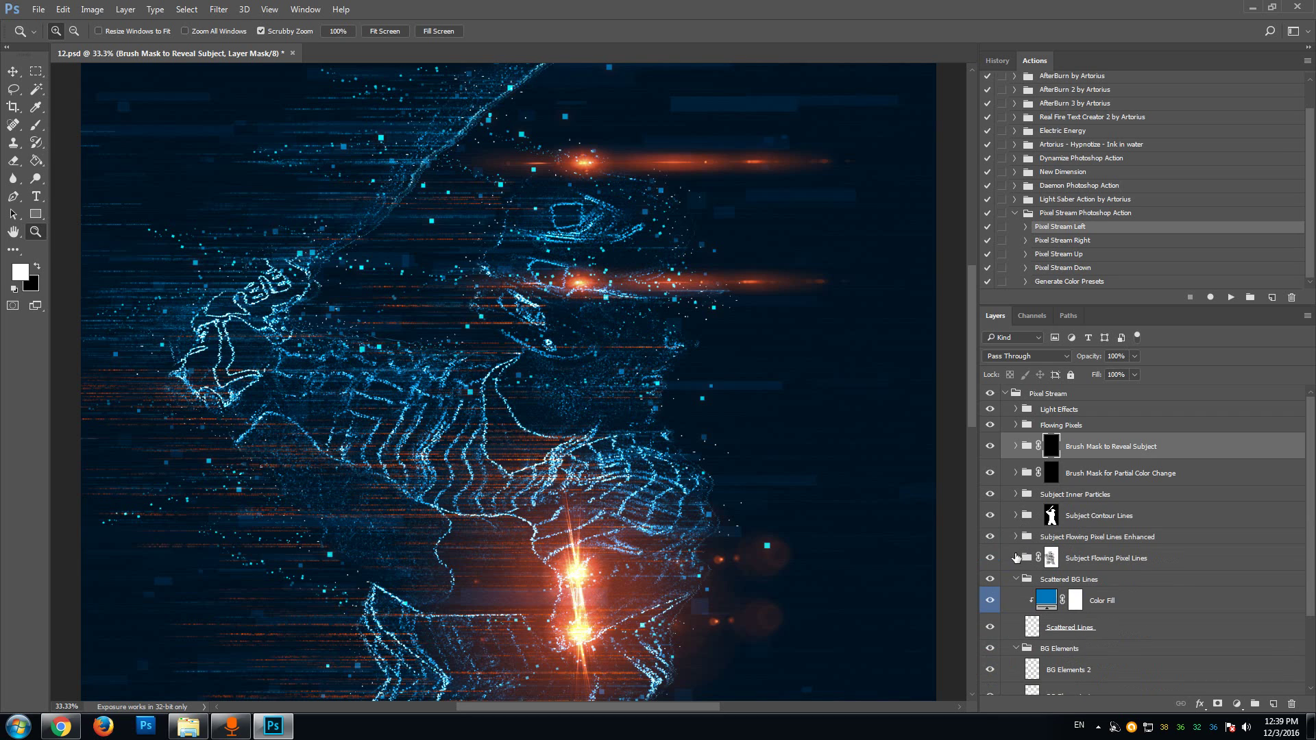
left_click(1017, 580)
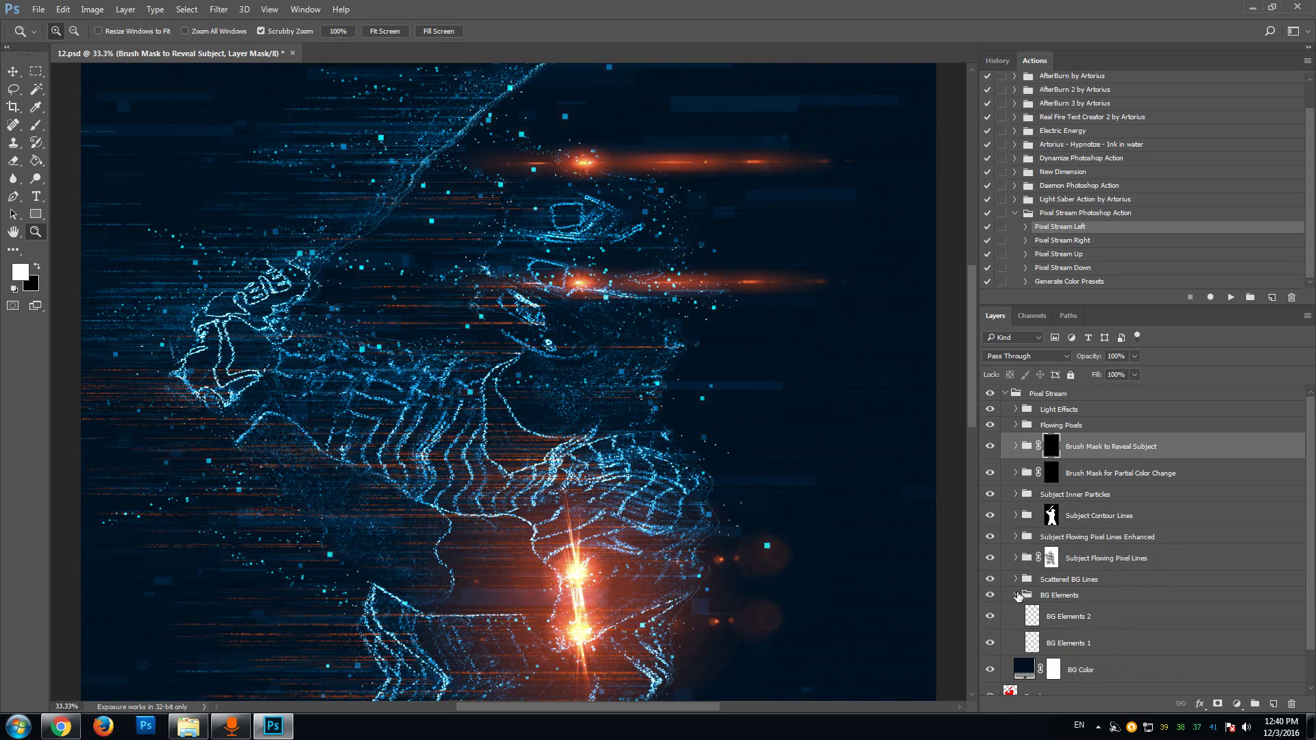
left_click(1017, 595)
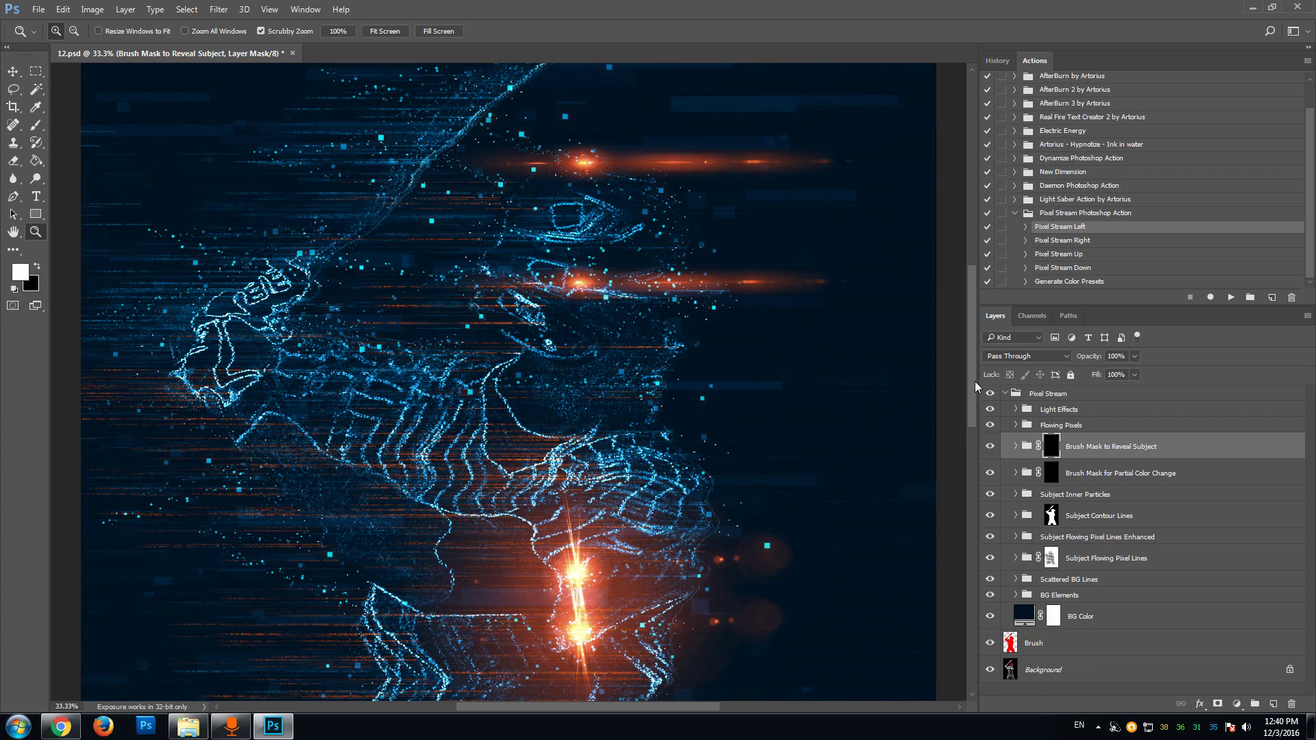
Step: Expand the Brush Mask to Reveal Subject group, target its layer mask, and activate the Brush tool with white as foreground color
left_click_drag(973, 381, 971, 332)
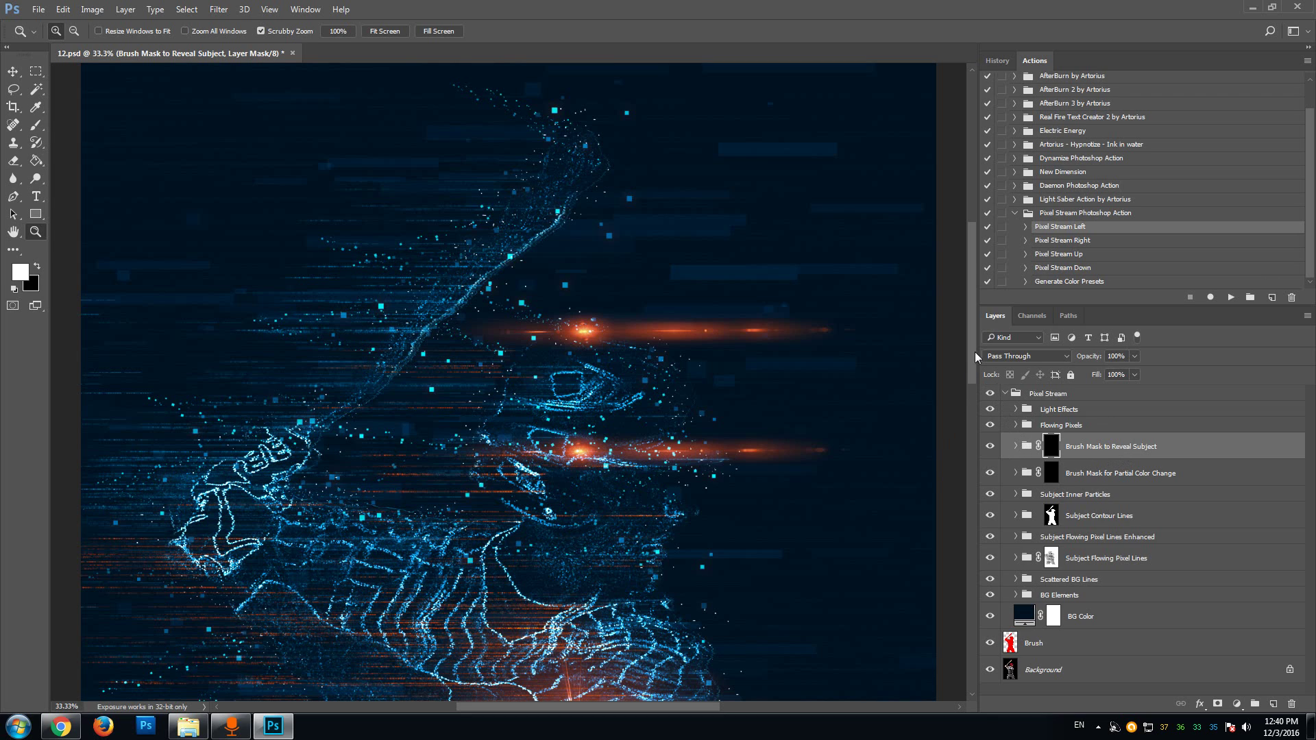
mouse_move(970, 353)
left_mouse_down()
mouse_move(977, 362)
mouse_move(967, 338)
mouse_move(979, 354)
left_mouse_up()
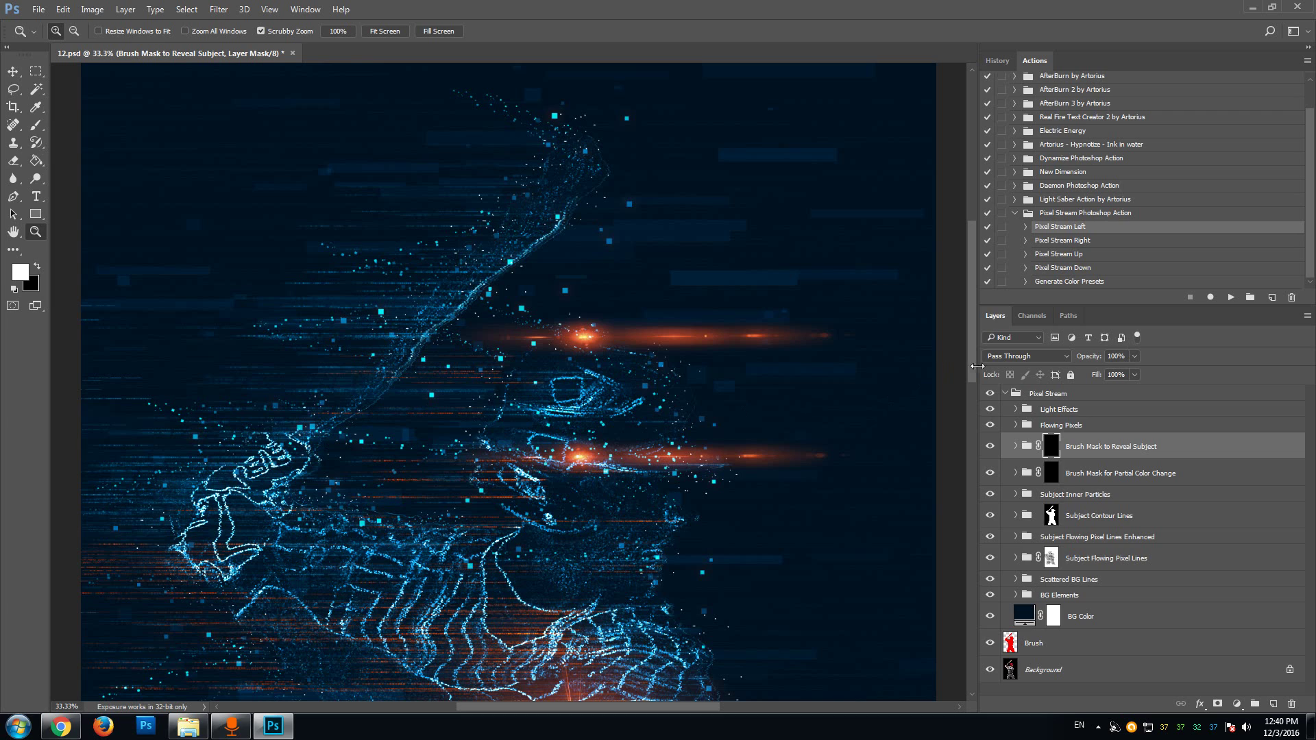
left_click(1017, 447)
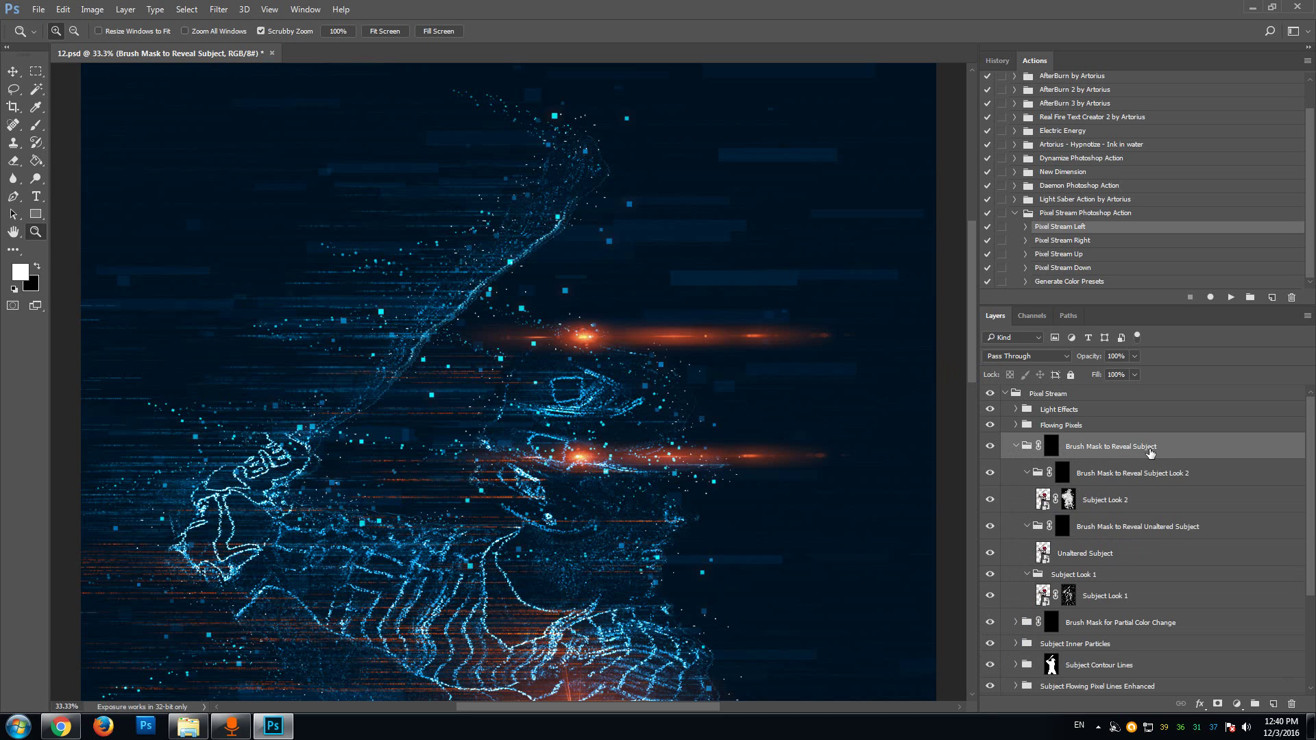
left_click(1051, 447)
left_click(36, 126)
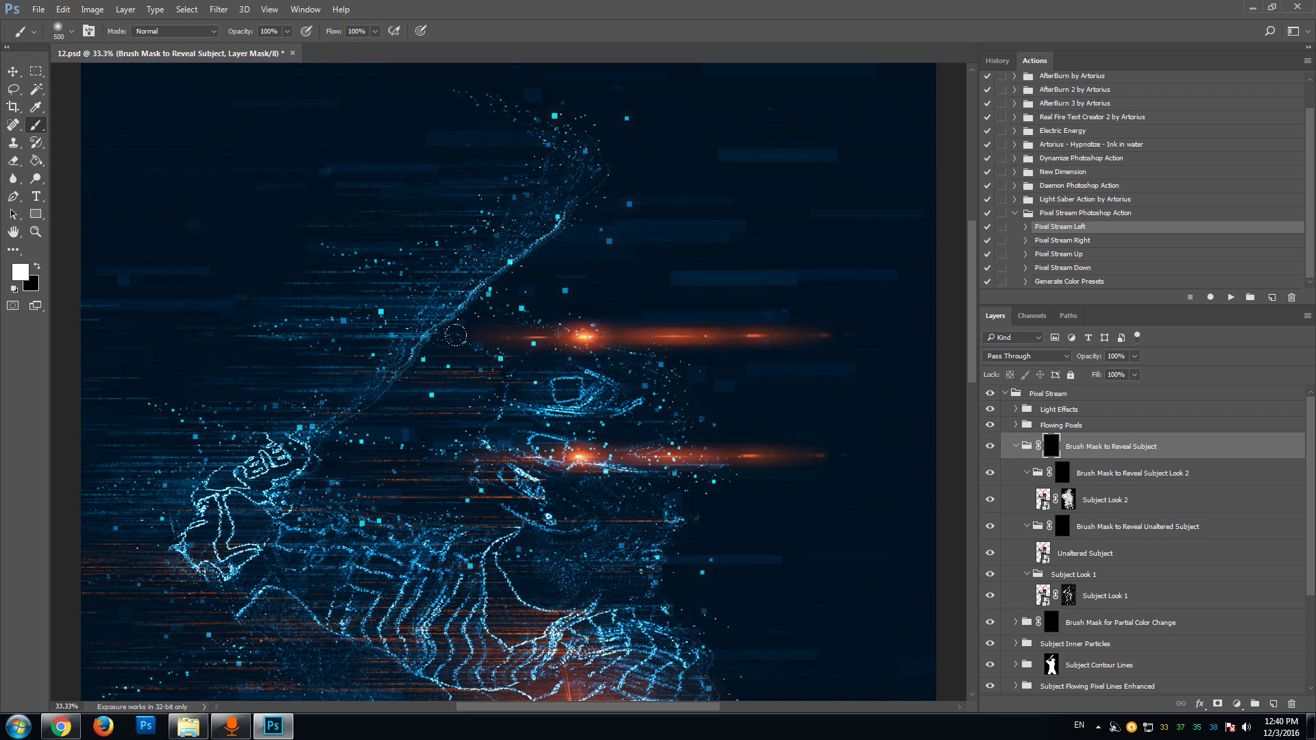
scroll(663, 431, "down", 3)
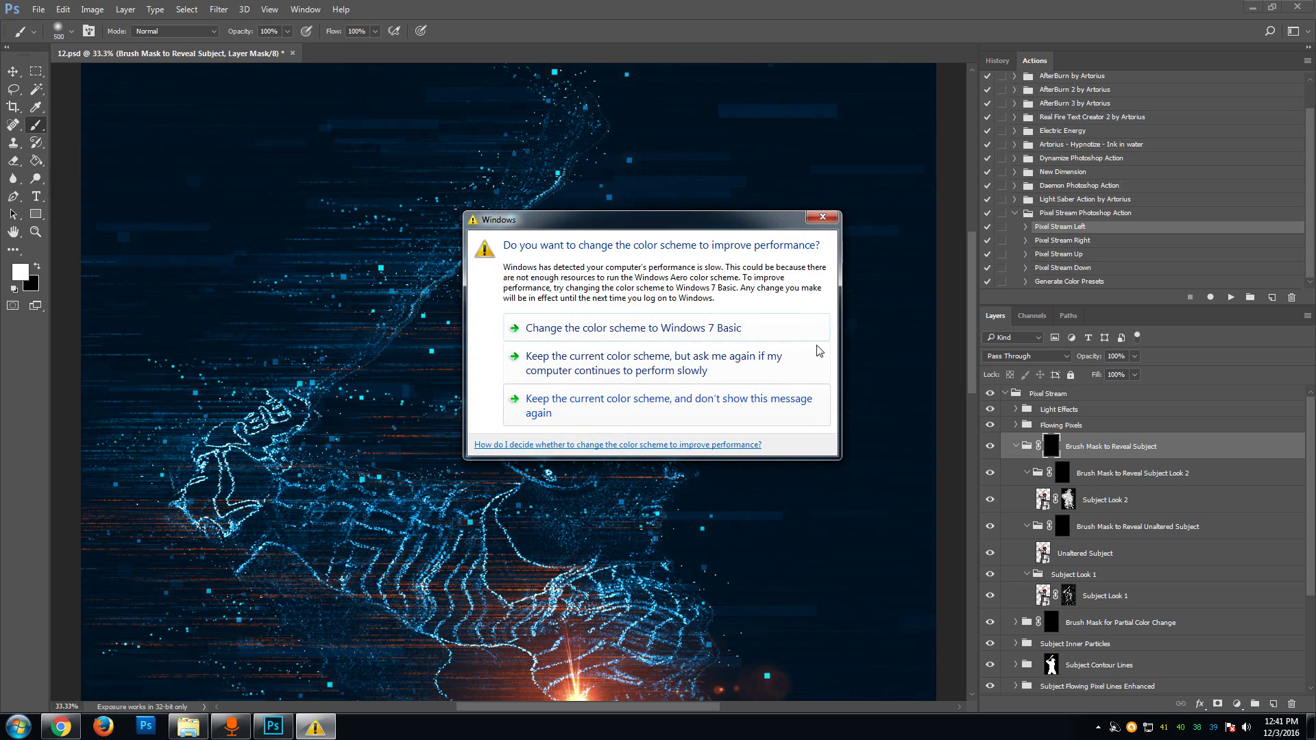
Step: Dismiss the performance prompt by keeping the current color scheme, and paint white on the Brush Mask to Reveal Subject over the helmet, raised arm, gloves and bat
left_click(789, 408)
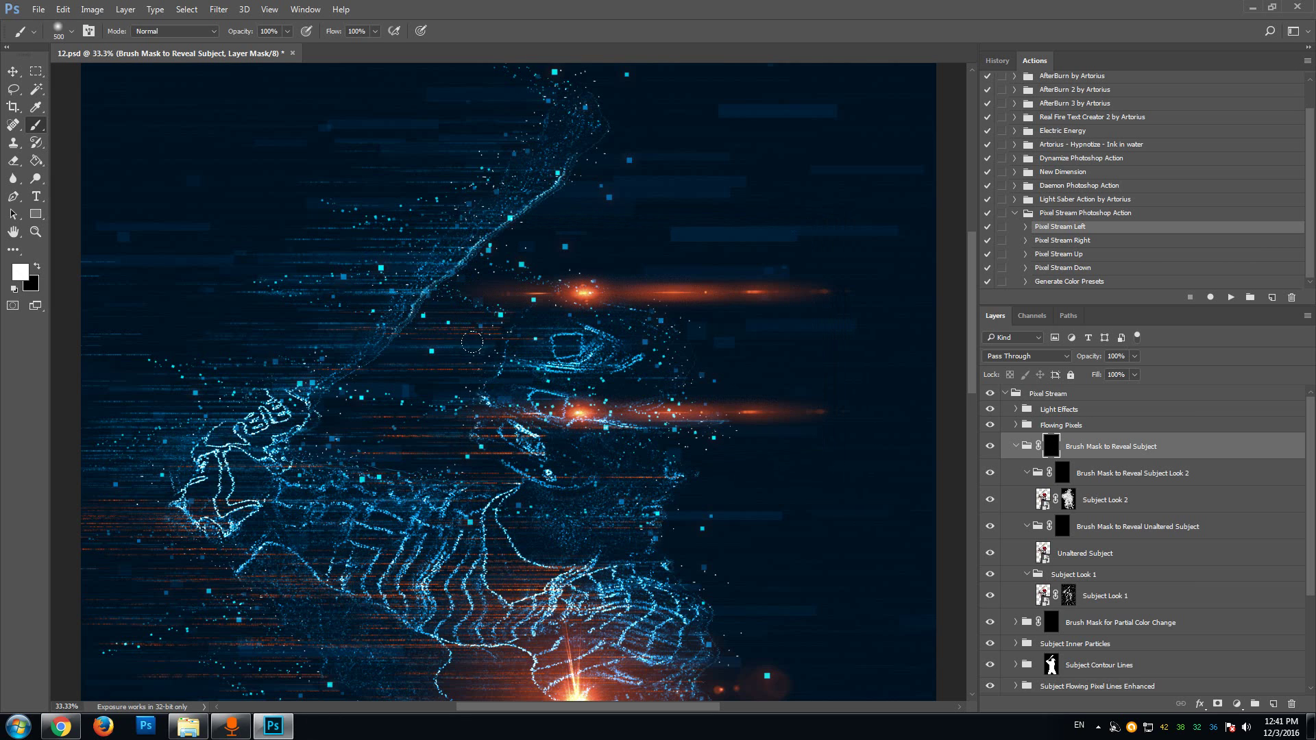
mouse_move(472, 341)
left_mouse_down()
mouse_move(515, 305)
mouse_move(569, 297)
mouse_move(621, 325)
mouse_move(616, 433)
mouse_move(593, 477)
mouse_move(566, 479)
mouse_move(523, 373)
mouse_move(502, 392)
mouse_move(590, 462)
mouse_move(479, 448)
mouse_move(594, 376)
left_mouse_up()
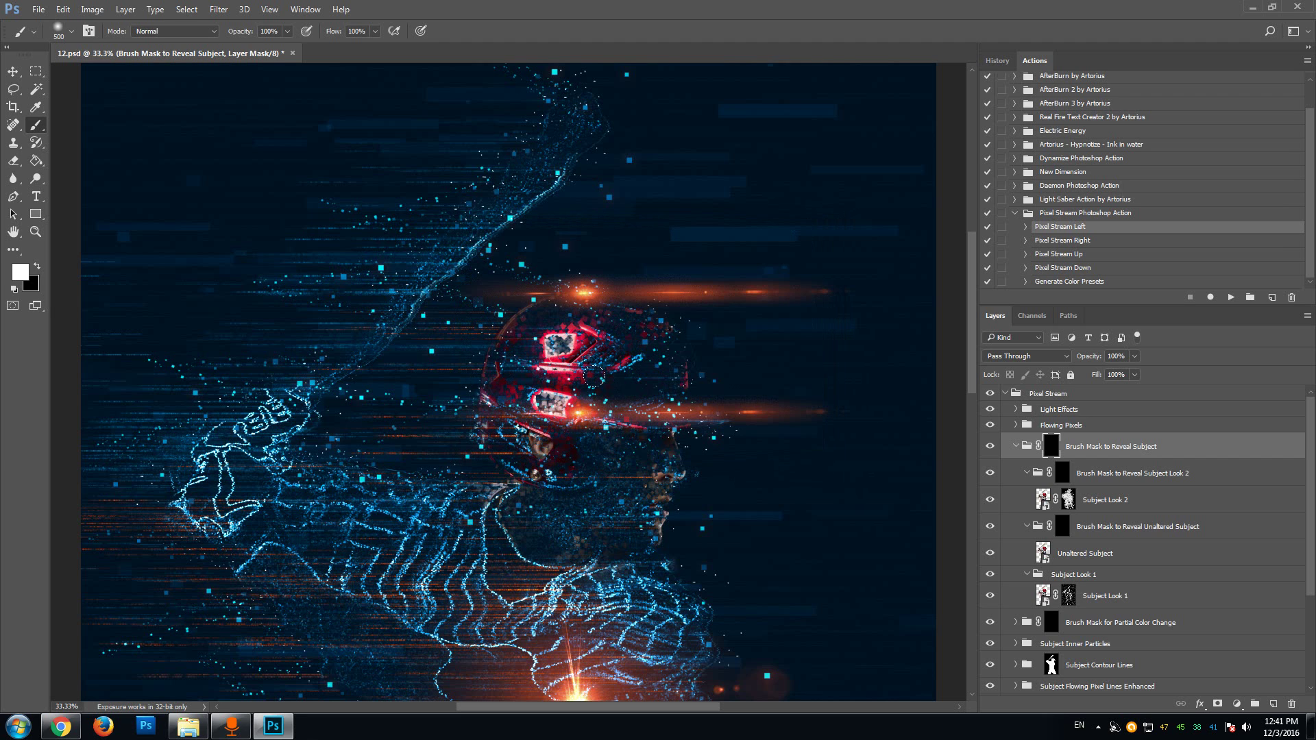
scroll(503, 313, "down", 5)
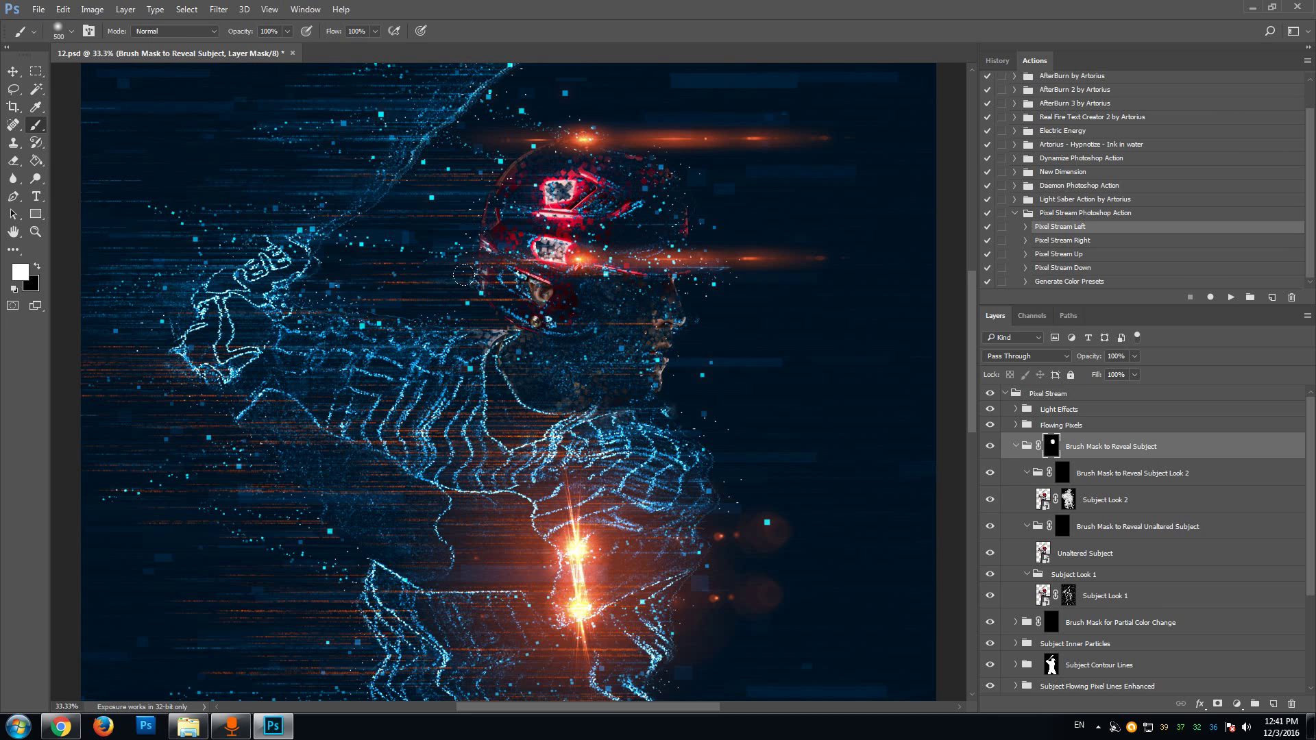
mouse_move(480, 330)
left_mouse_down()
mouse_move(357, 420)
mouse_move(233, 322)
mouse_move(183, 320)
left_mouse_up()
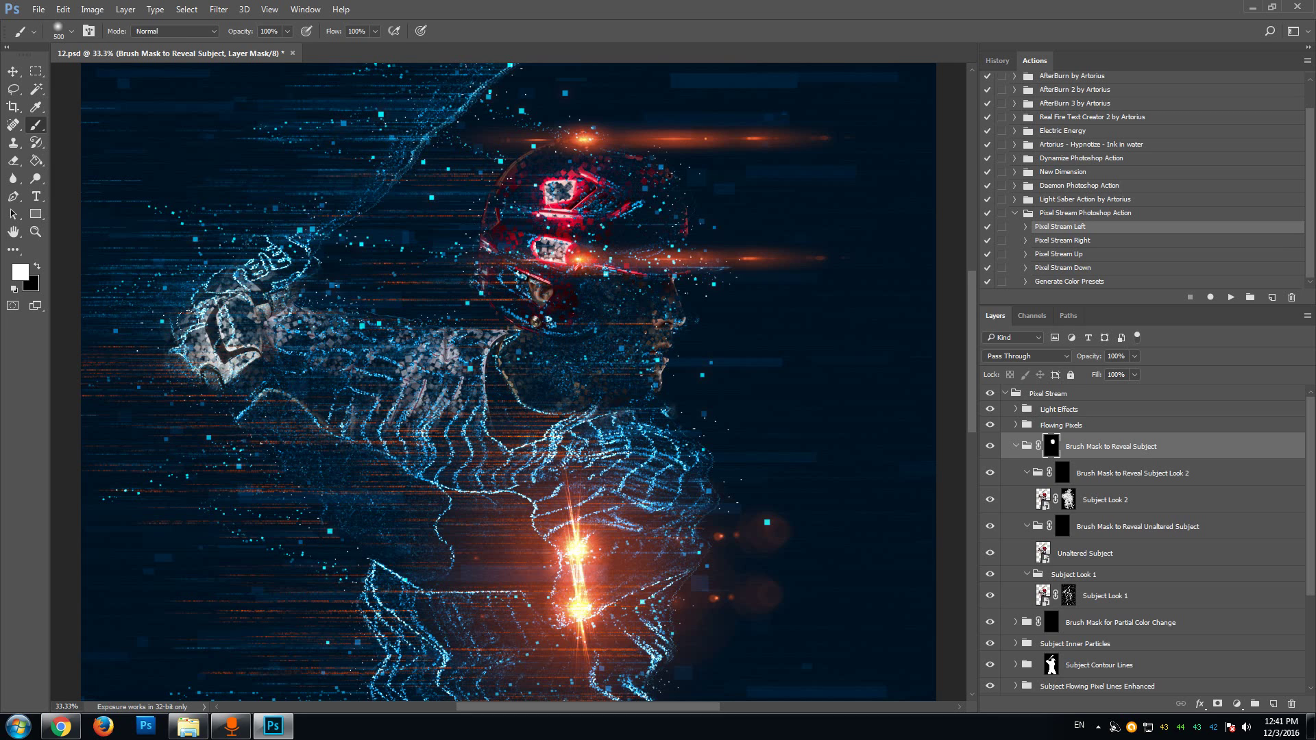
scroll(358, 346, "up", 2)
left_click_drag(264, 294, 347, 168)
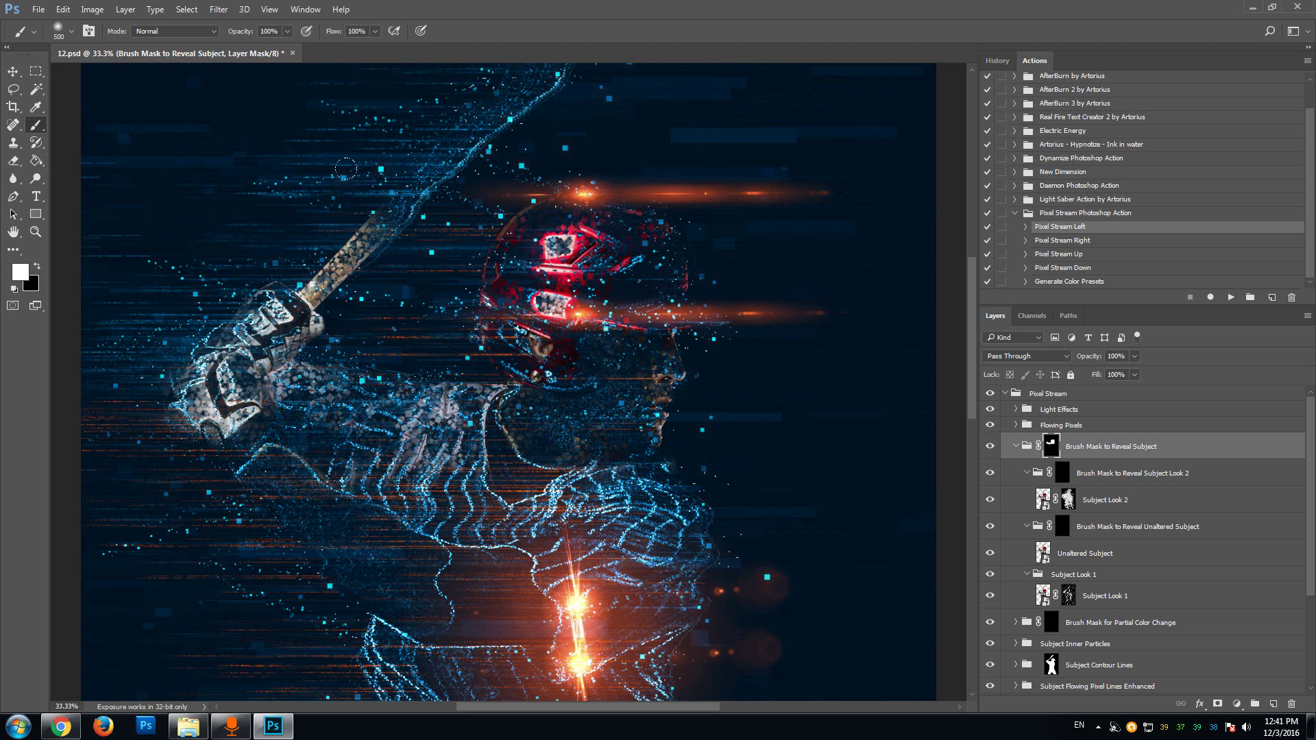
left_click_drag(357, 255, 430, 173)
Step: Paint white on the same mask over the chin, shoulder, chest and front of the torso down to the waist
scroll(523, 296, "down", 9)
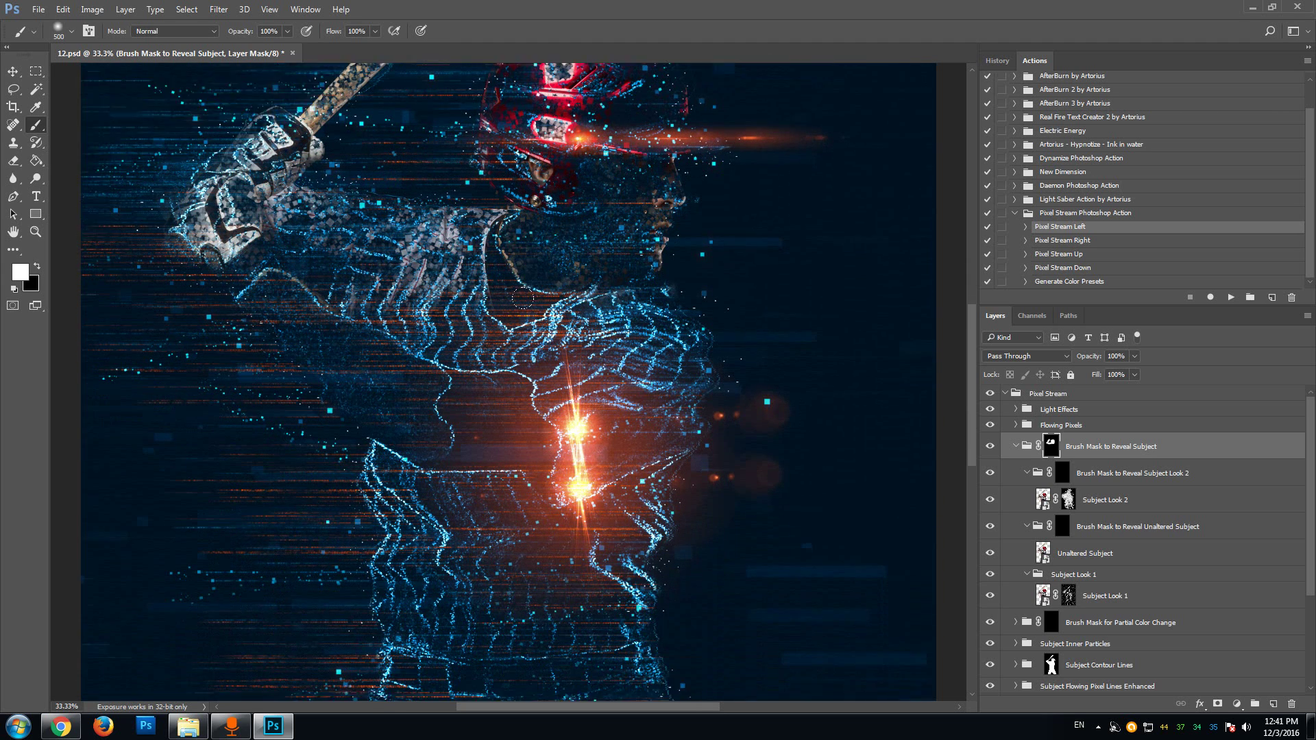
mouse_move(654, 240)
left_mouse_down()
mouse_move(686, 288)
mouse_move(611, 336)
mouse_move(644, 596)
left_mouse_up()
mouse_move(542, 412)
left_mouse_down()
mouse_move(554, 308)
mouse_move(514, 247)
left_mouse_up()
scroll(541, 308, "down", 6)
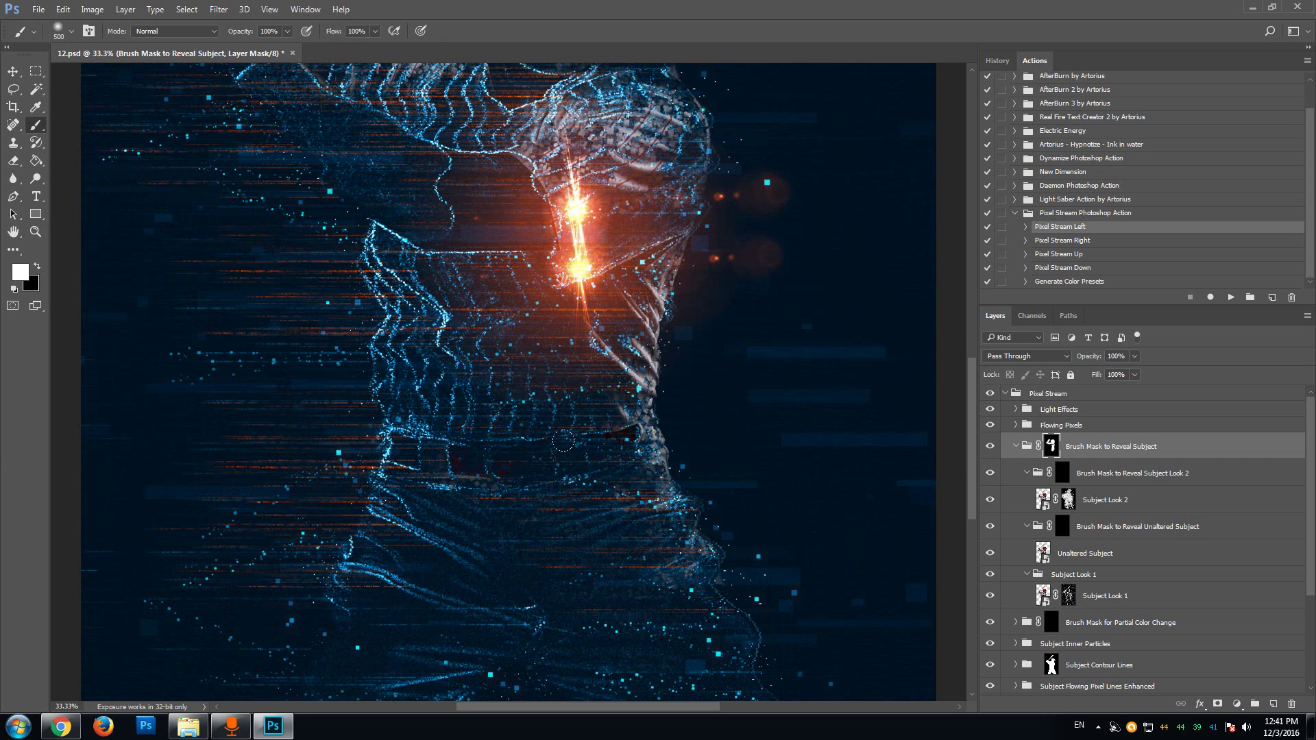
scroll(507, 294, "up", 10)
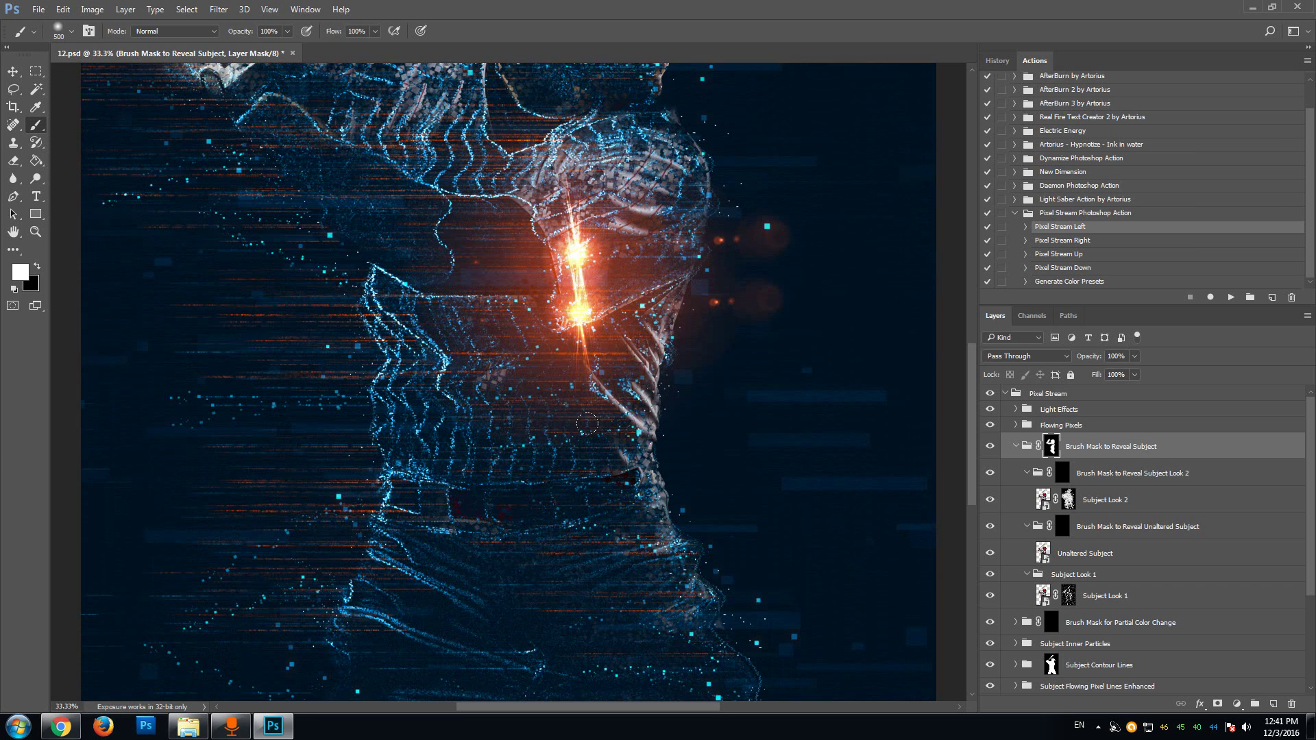
scroll(567, 258, "up", 2)
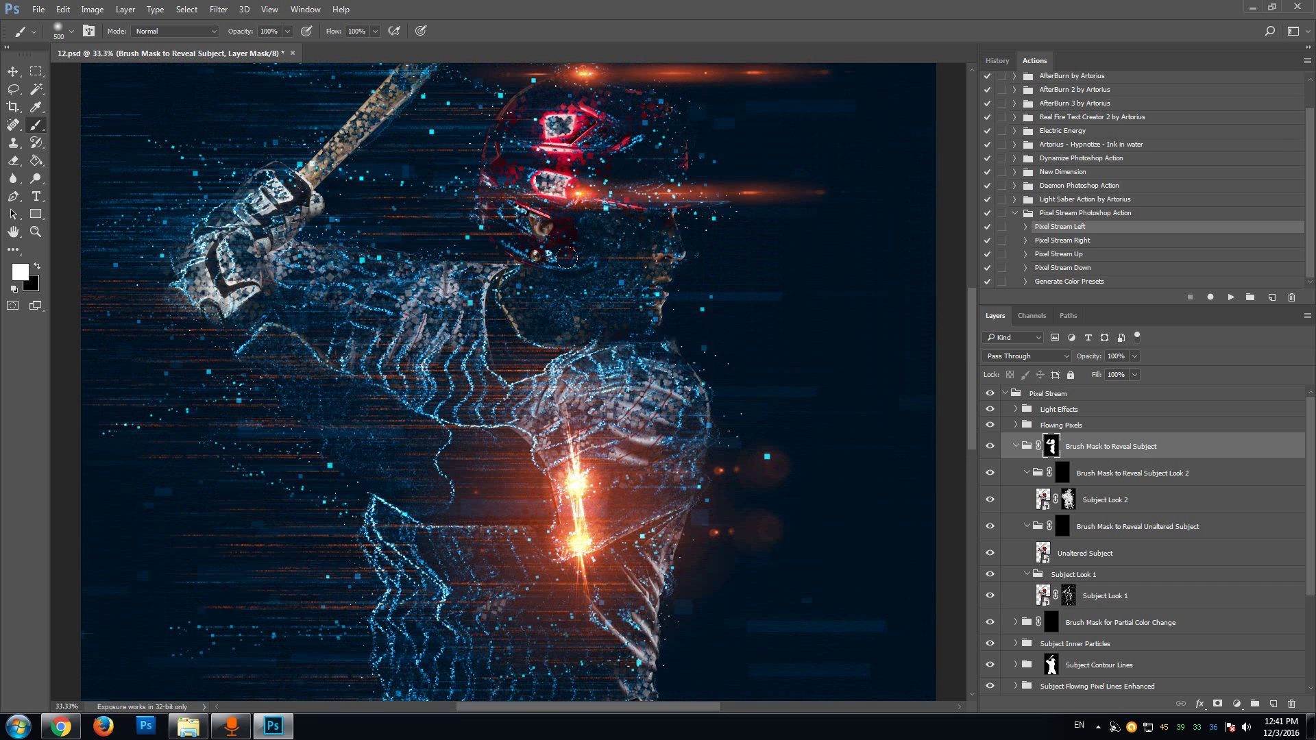
scroll(591, 238, "up", 3)
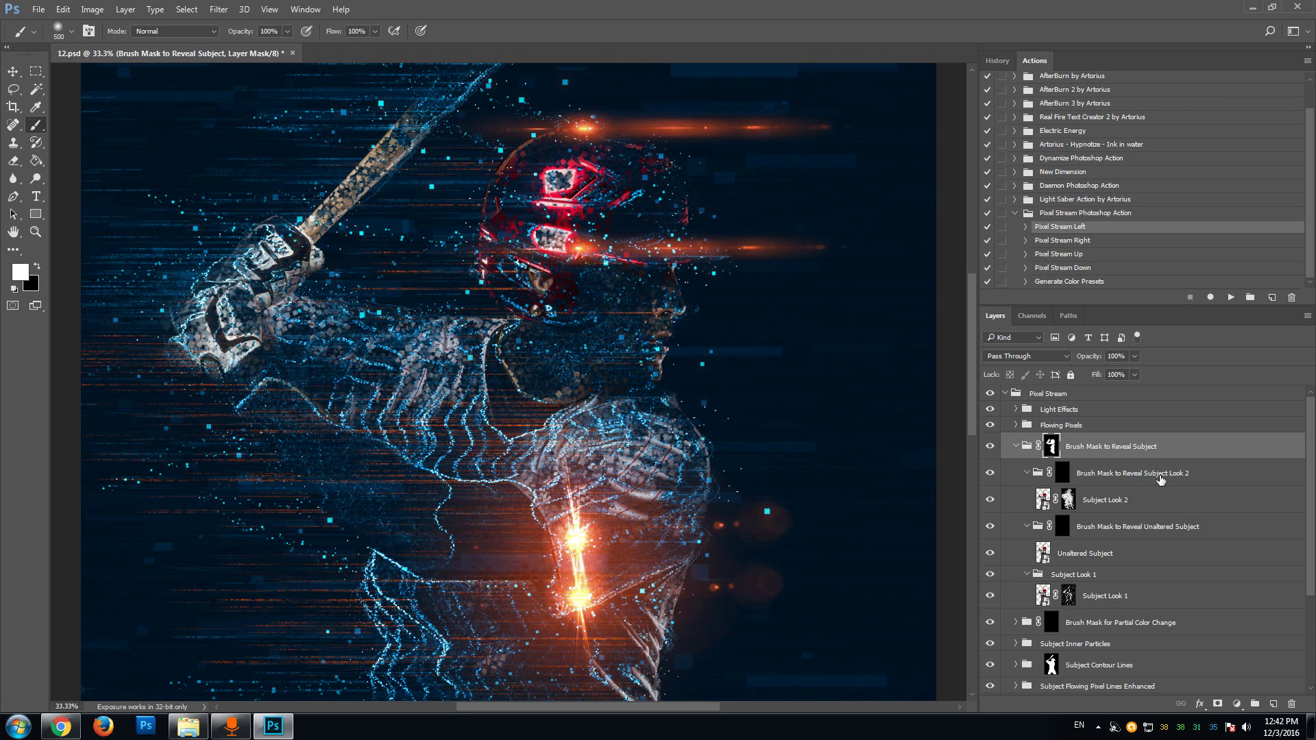
left_click(1095, 477)
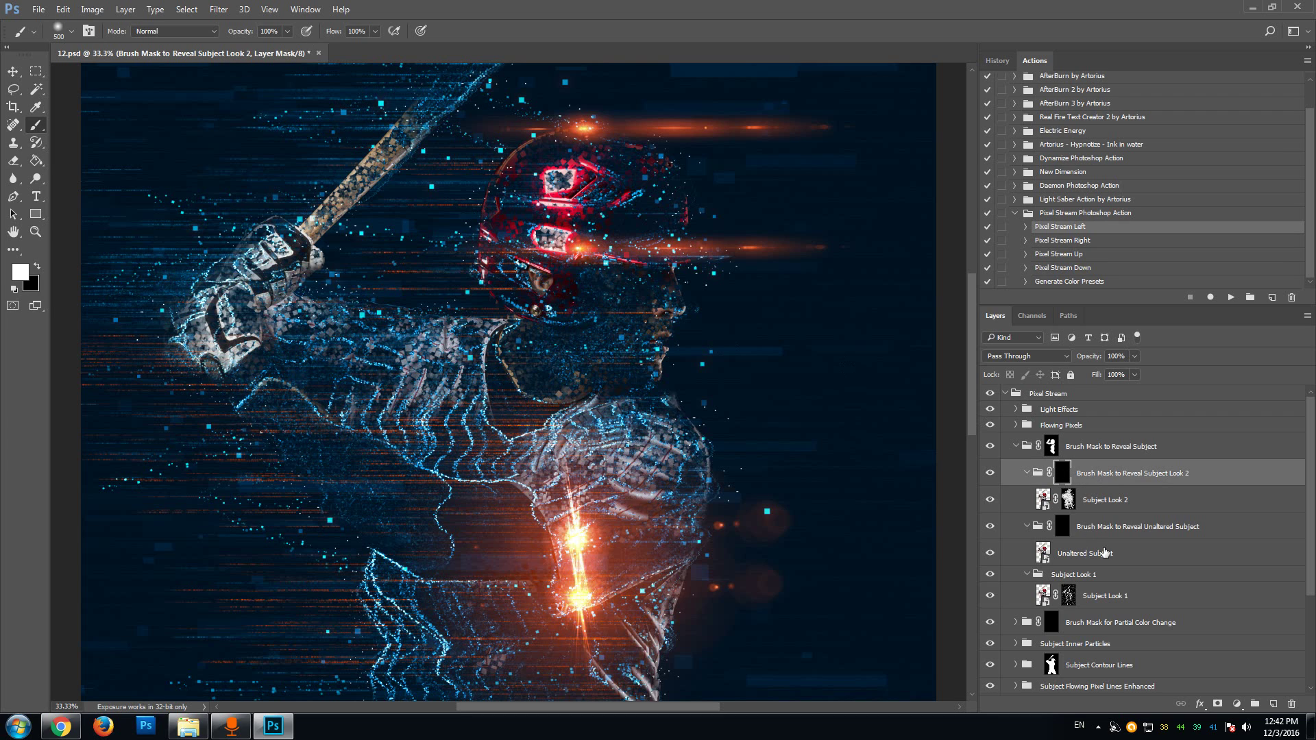
left_click(1087, 534)
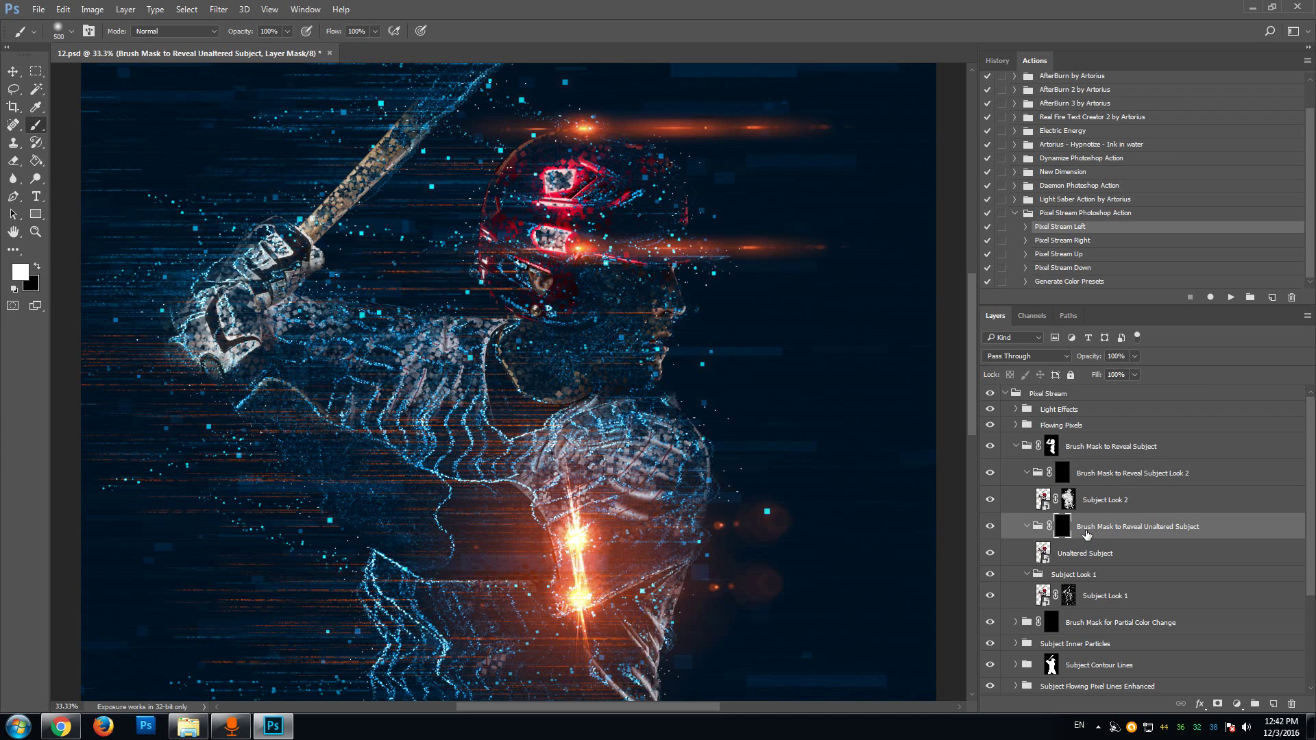
left_click(1106, 452)
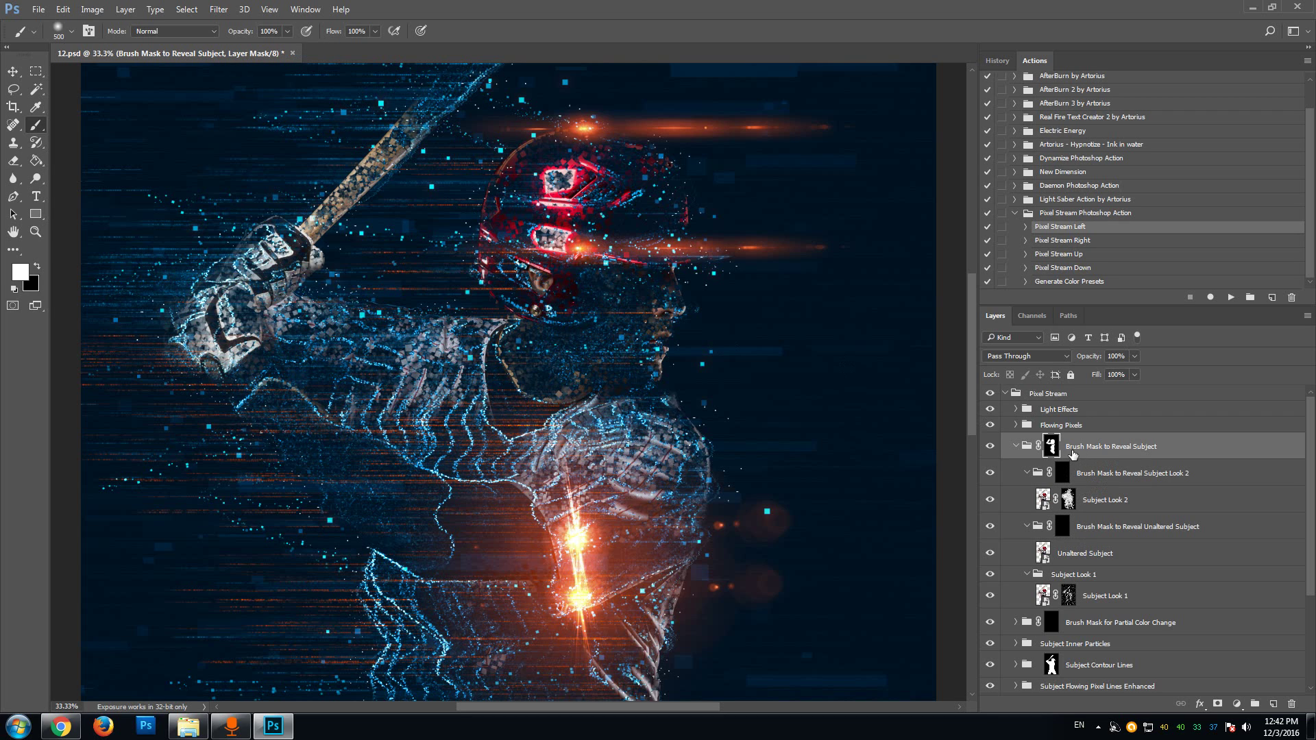
Step: Target the Brush Mask to Reveal Subject Look 2 and paint white over the helmet, face, neck and shoulder
left_click(1116, 475)
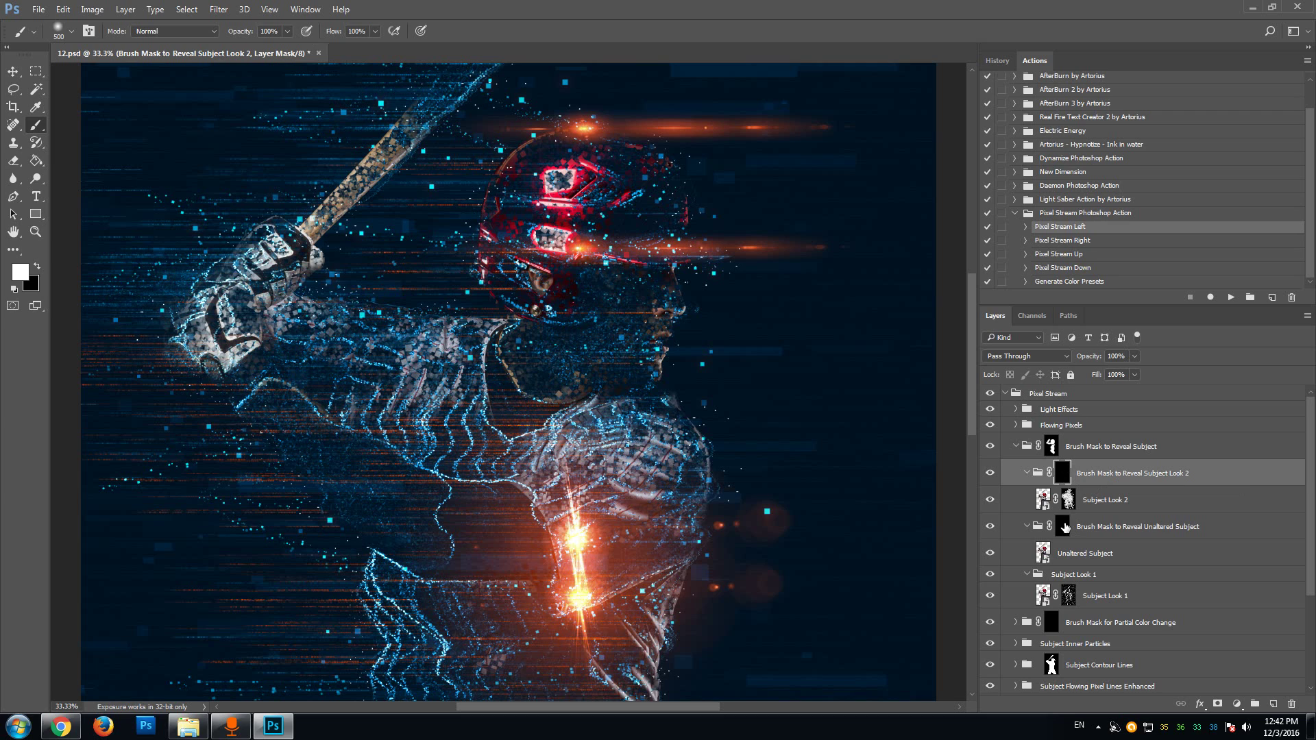
left_click(1063, 475)
mouse_move(592, 210)
left_mouse_down()
mouse_move(582, 311)
mouse_move(531, 319)
mouse_move(614, 233)
mouse_move(590, 226)
mouse_move(593, 155)
mouse_move(620, 185)
left_mouse_up()
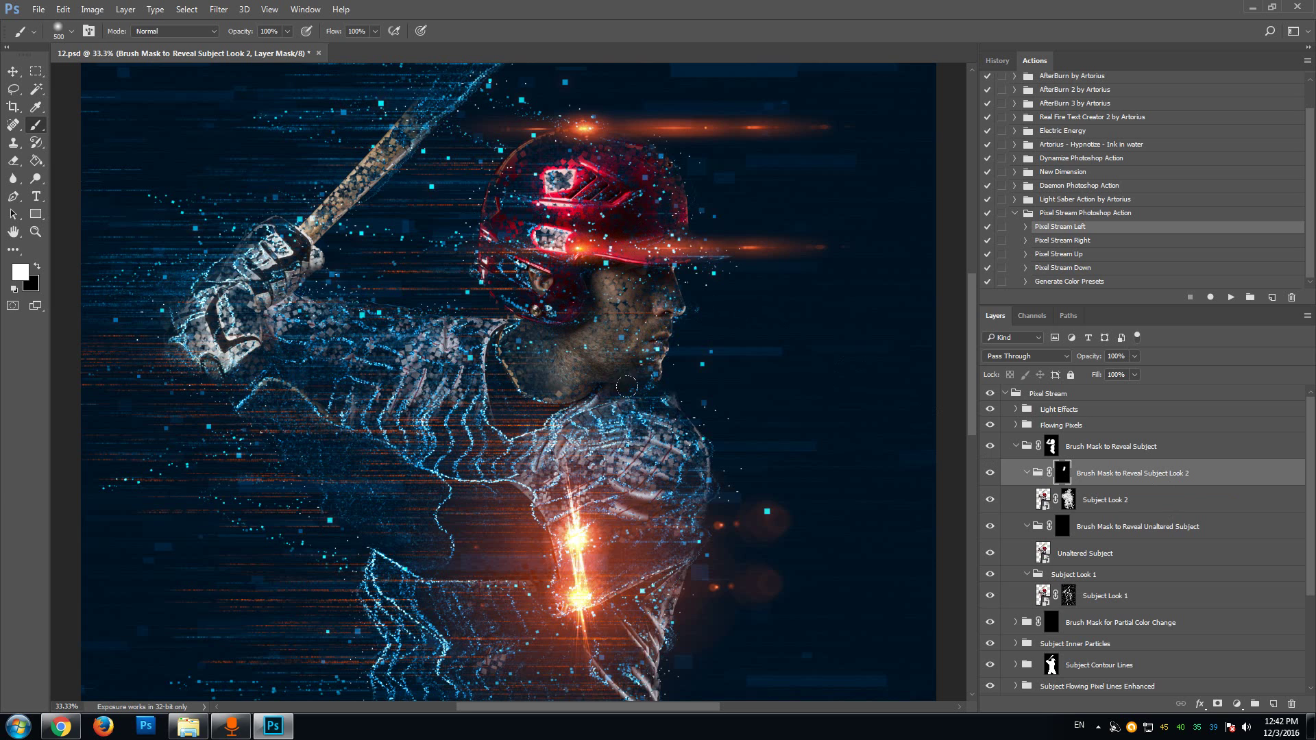
scroll(685, 497, "down", 2)
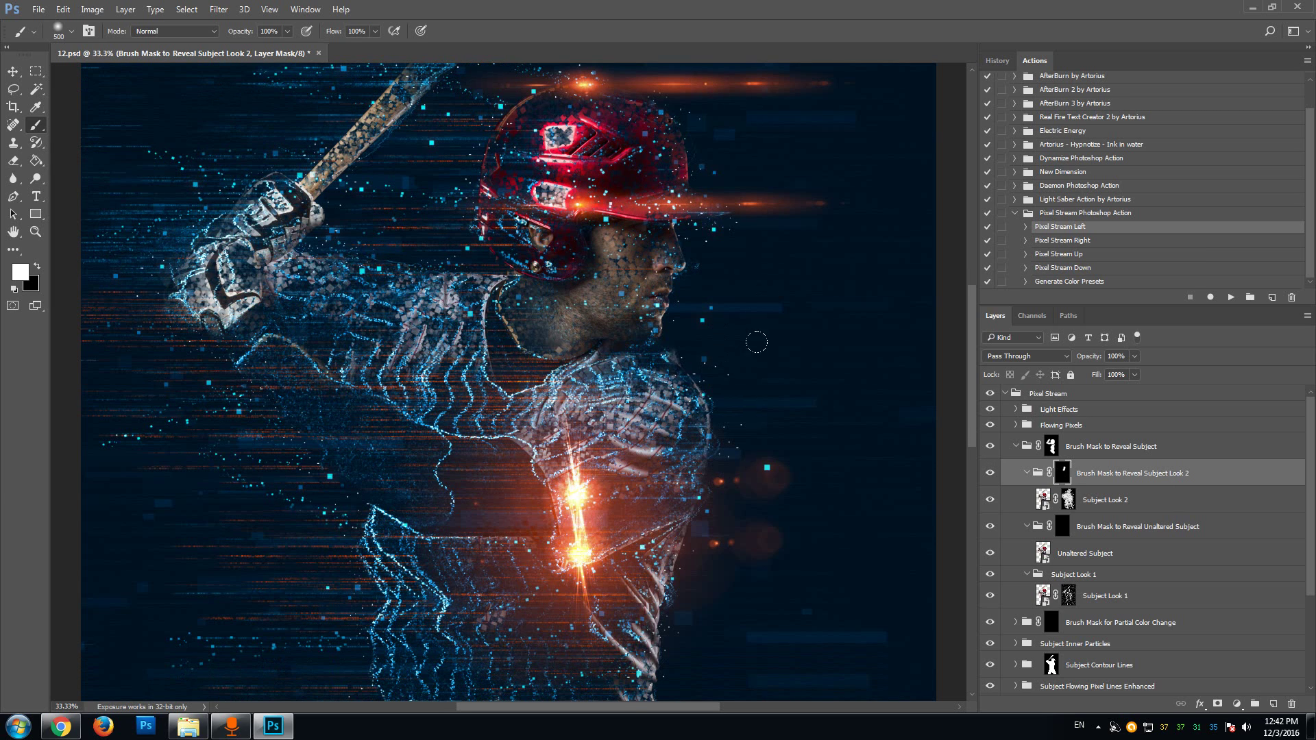
mouse_move(706, 367)
left_mouse_down()
mouse_move(685, 411)
mouse_move(658, 428)
left_mouse_up()
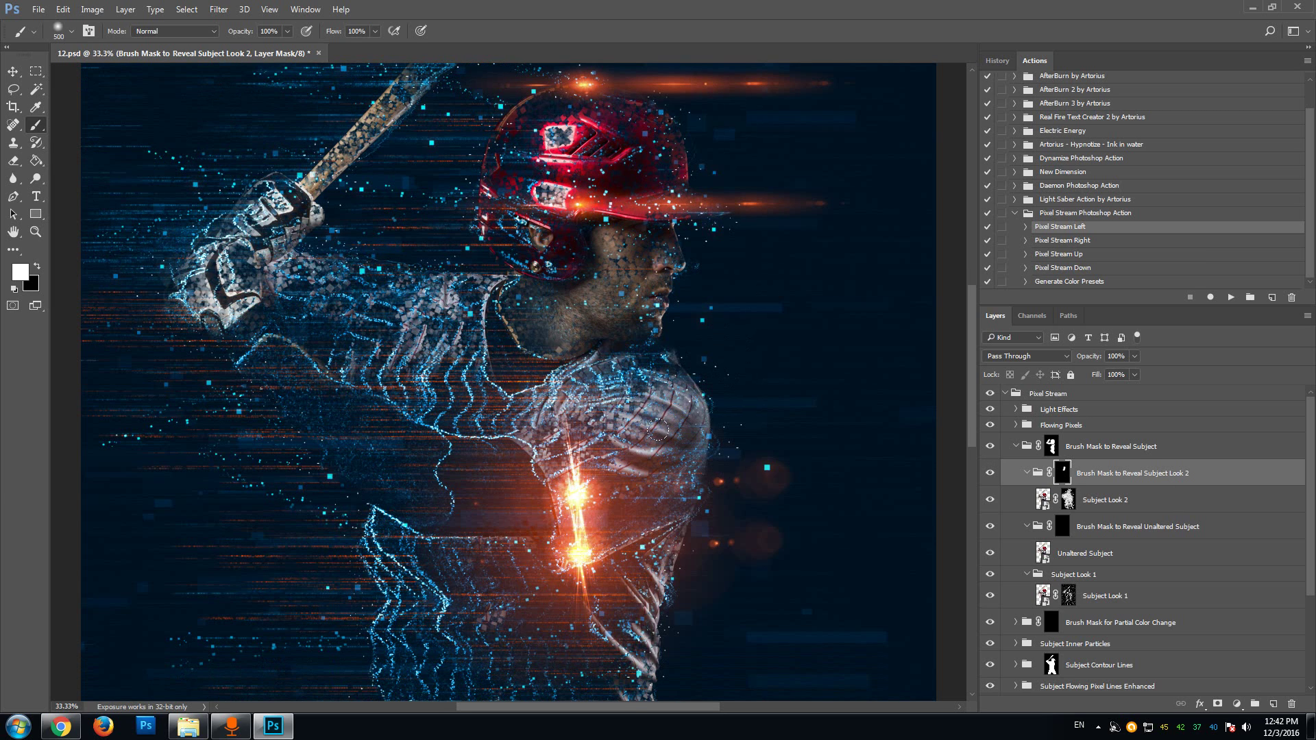
scroll(608, 322, "up", 2)
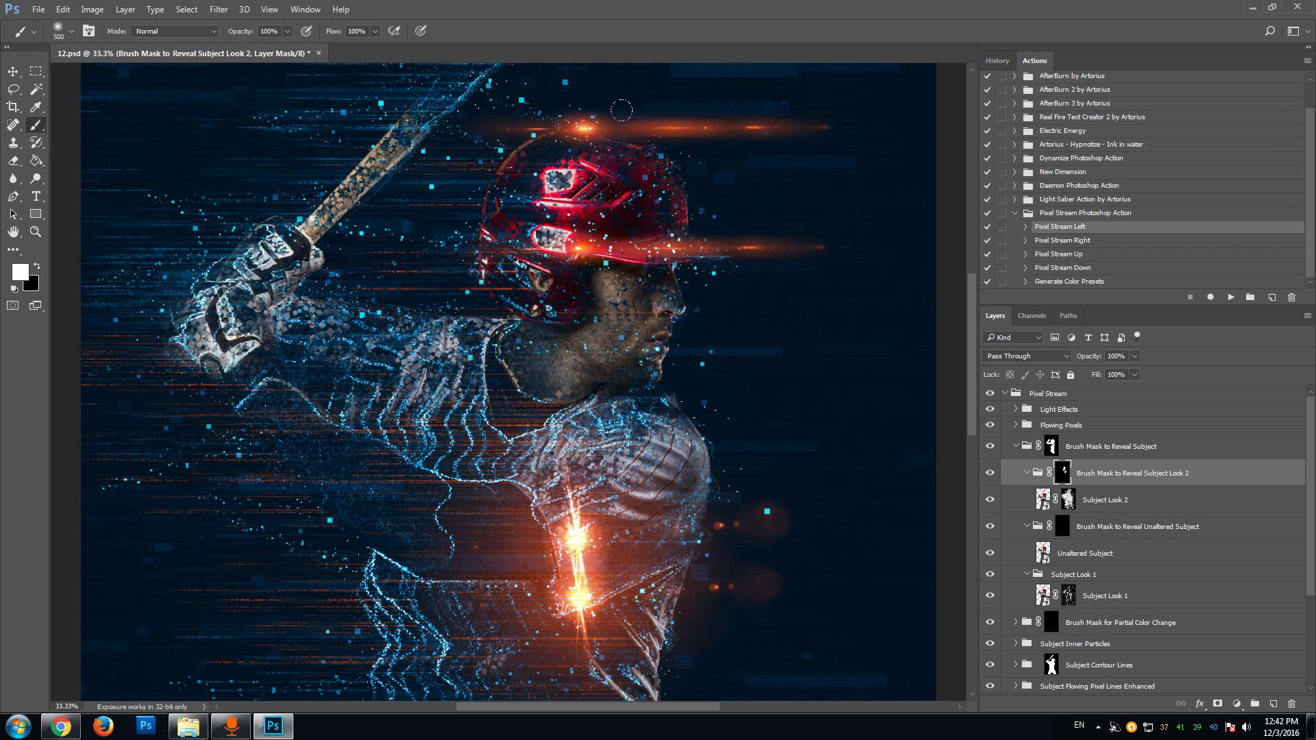
Step: Paint white on the Subject Look 2 mask over the front of the jersey down to the belt
left_click_drag(974, 285, 963, 366)
mouse_move(552, 392)
left_mouse_down()
mouse_move(597, 458)
mouse_move(641, 452)
mouse_move(599, 484)
left_mouse_up()
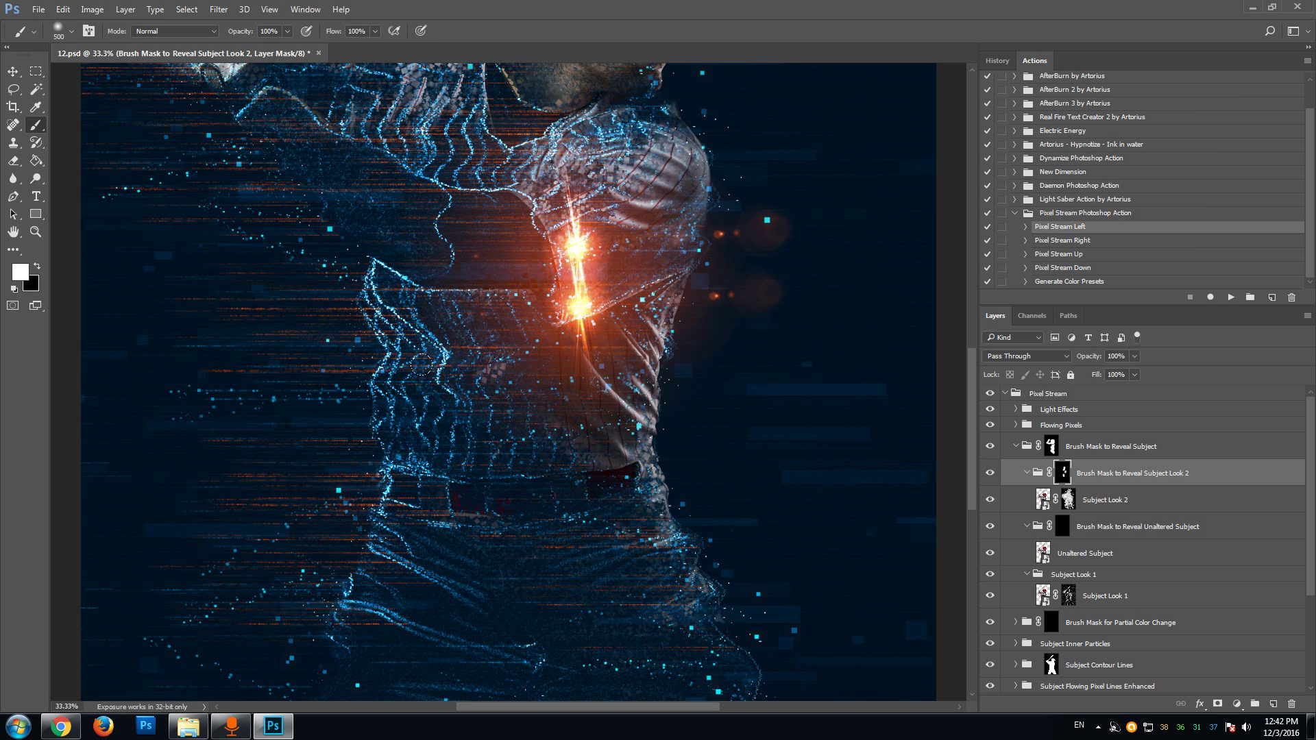
scroll(473, 430, "up", 5)
scroll(436, 282, "up", 2)
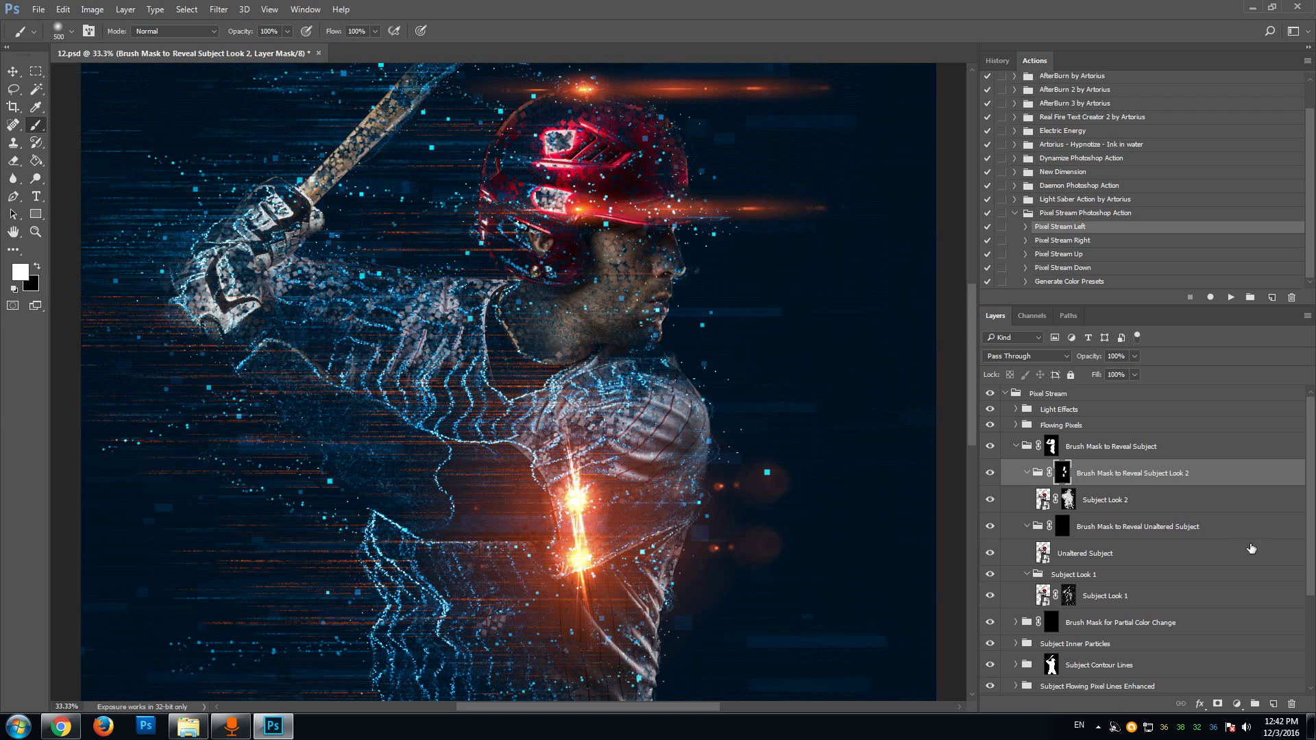
Step: Target the Brush Mask to Reveal Unaltered Subject and paint white over the face and helmet visor
left_click(1068, 533)
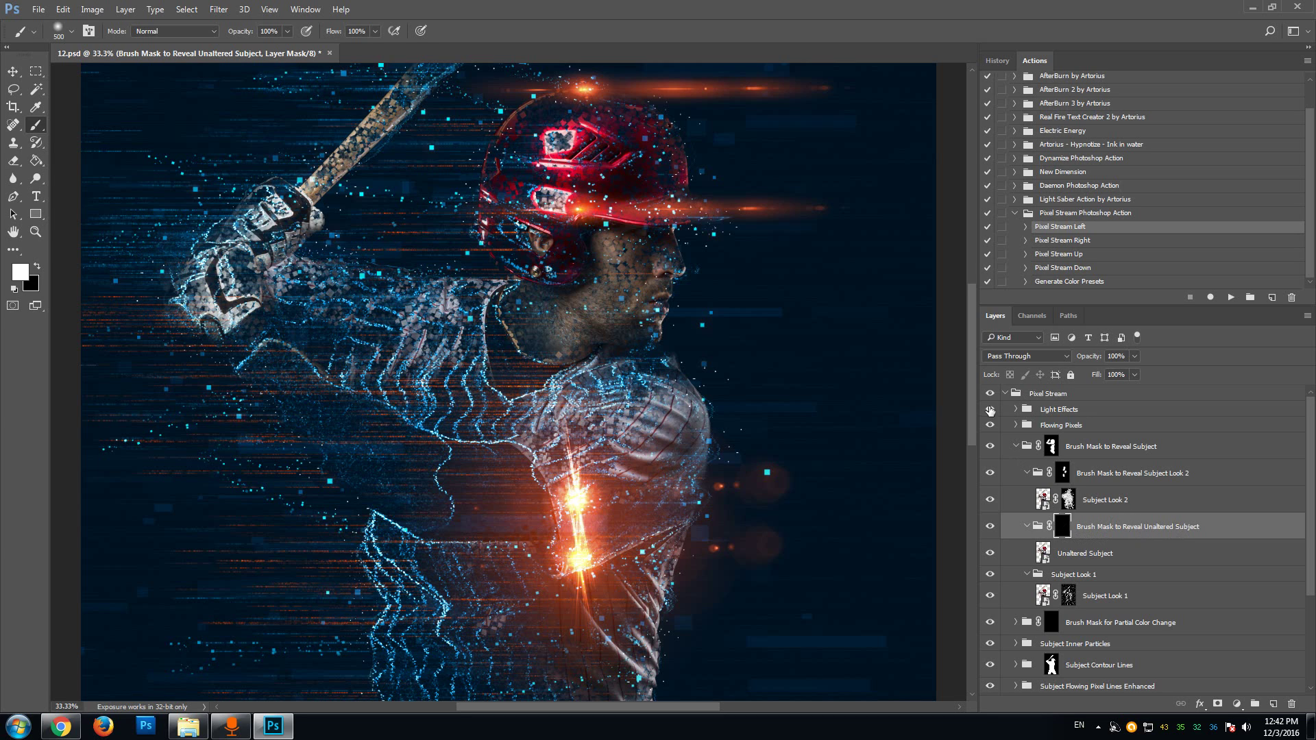
left_click_drag(973, 384, 972, 369)
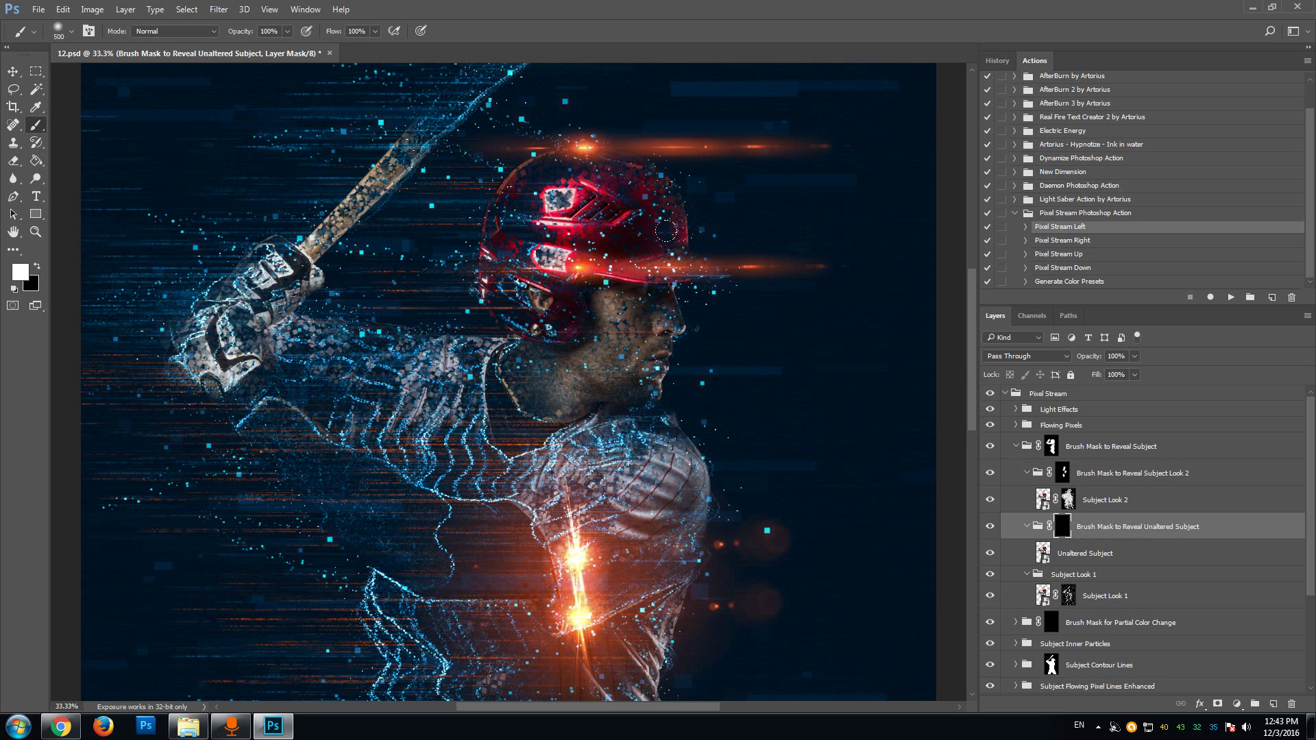
mouse_move(665, 312)
left_mouse_down()
mouse_move(621, 329)
mouse_move(655, 364)
left_mouse_up()
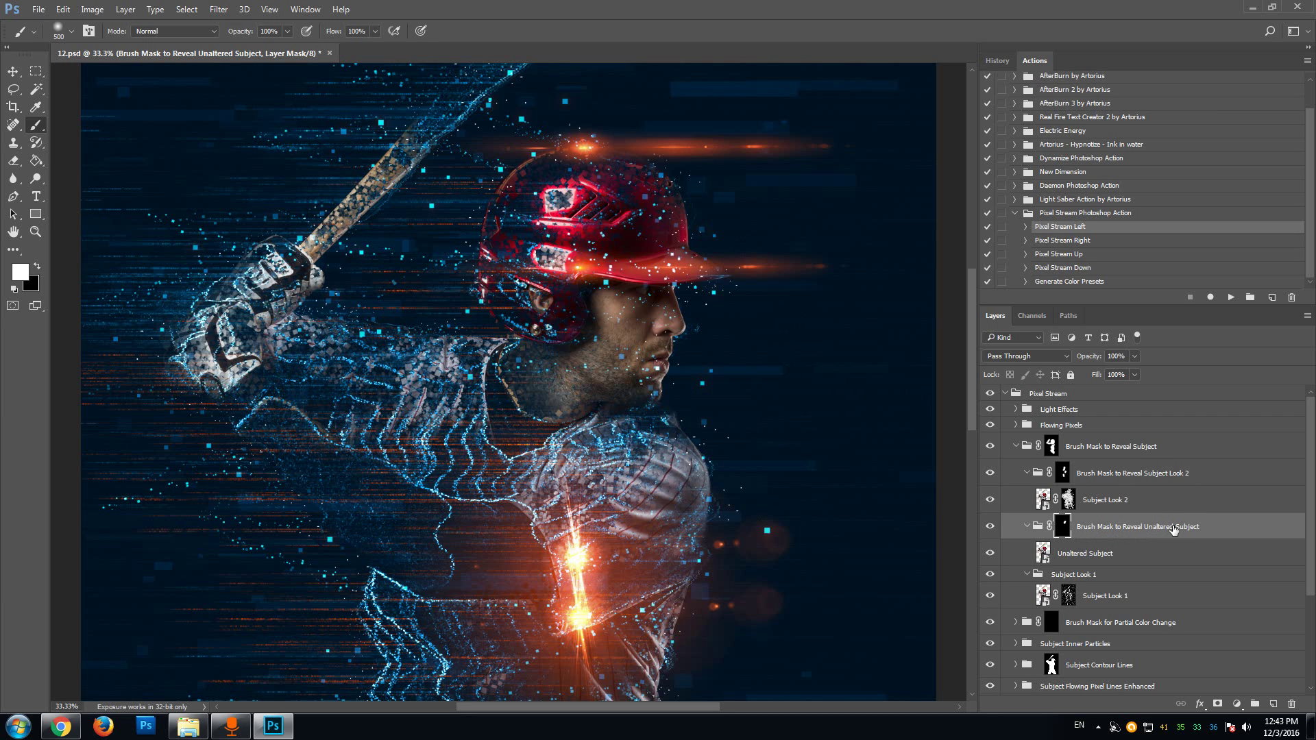
left_click(1076, 559)
left_click(1090, 535)
scroll(964, 273, "up", 3)
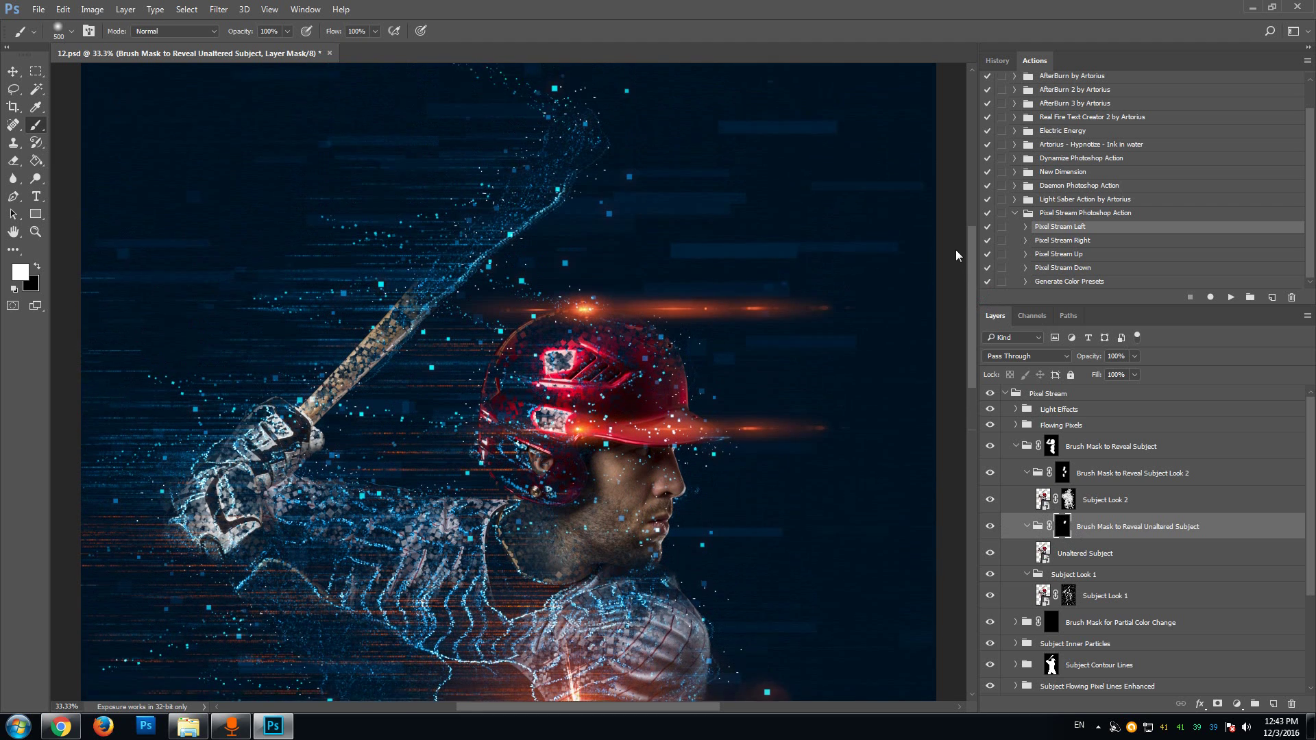
scroll(955, 277, "down", 1)
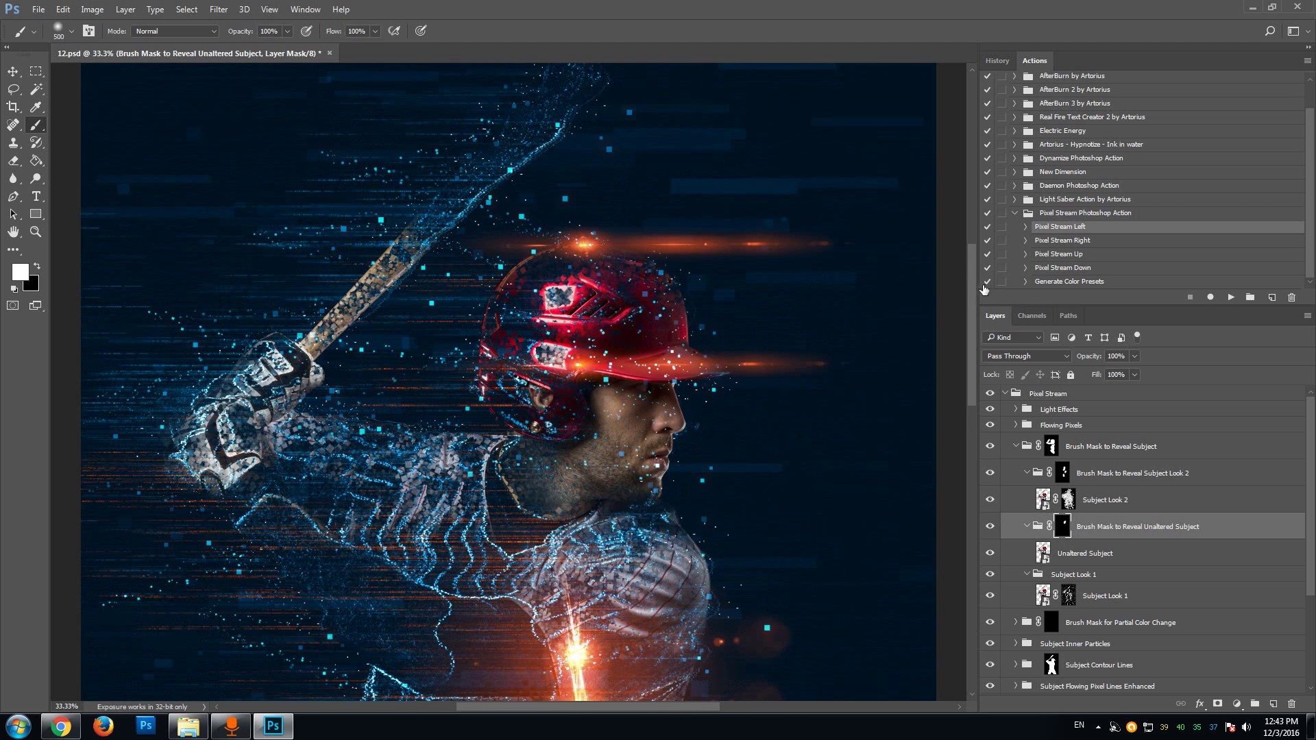
left_click_drag(970, 281, 968, 303)
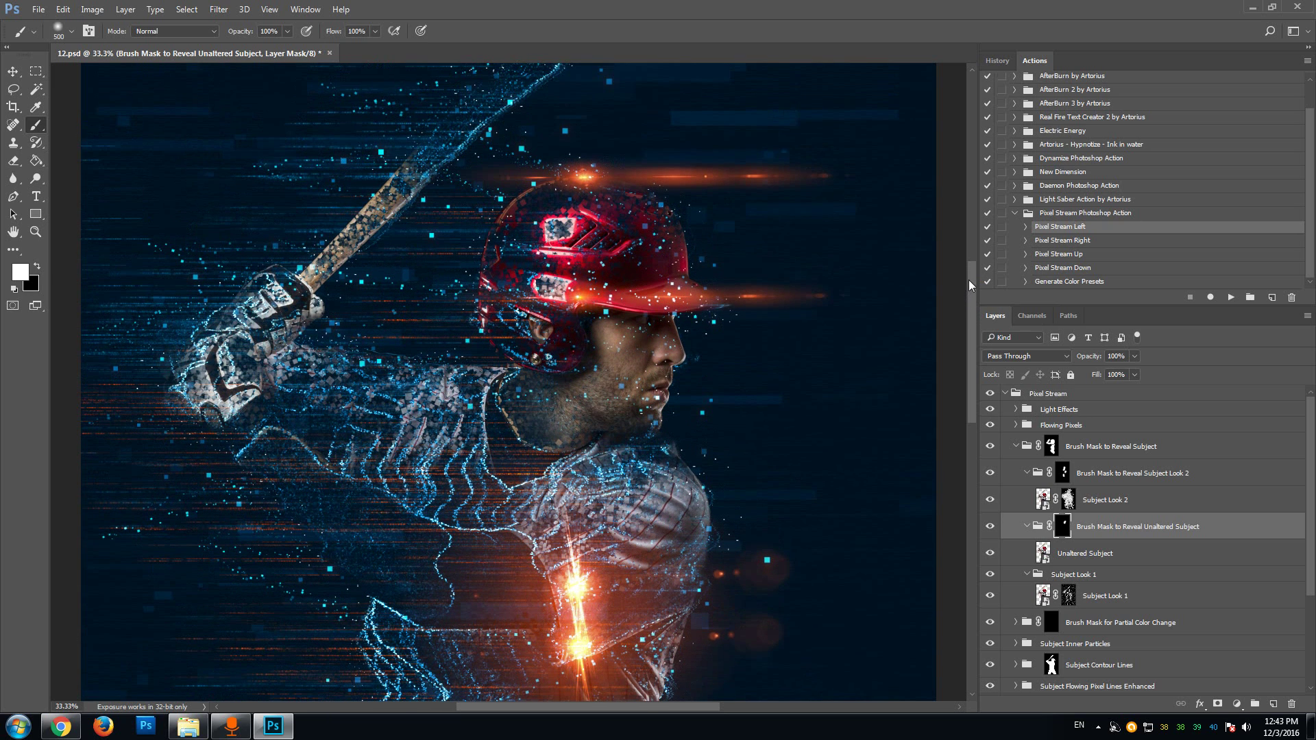
Step: Collapse the Brush Mask to Reveal Subject group, then expand and select the Brush Mask for Partial Color Change group
left_click(1087, 449)
left_click(1016, 447)
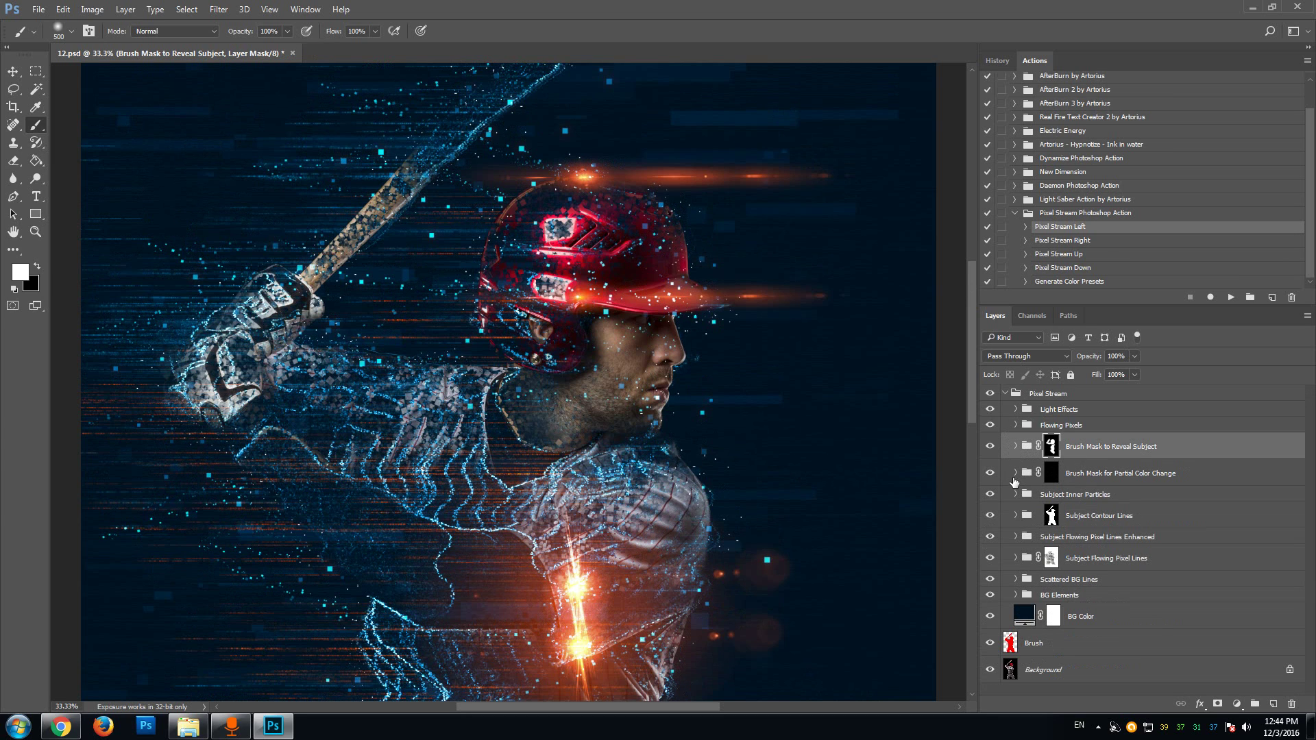
left_click(1015, 473)
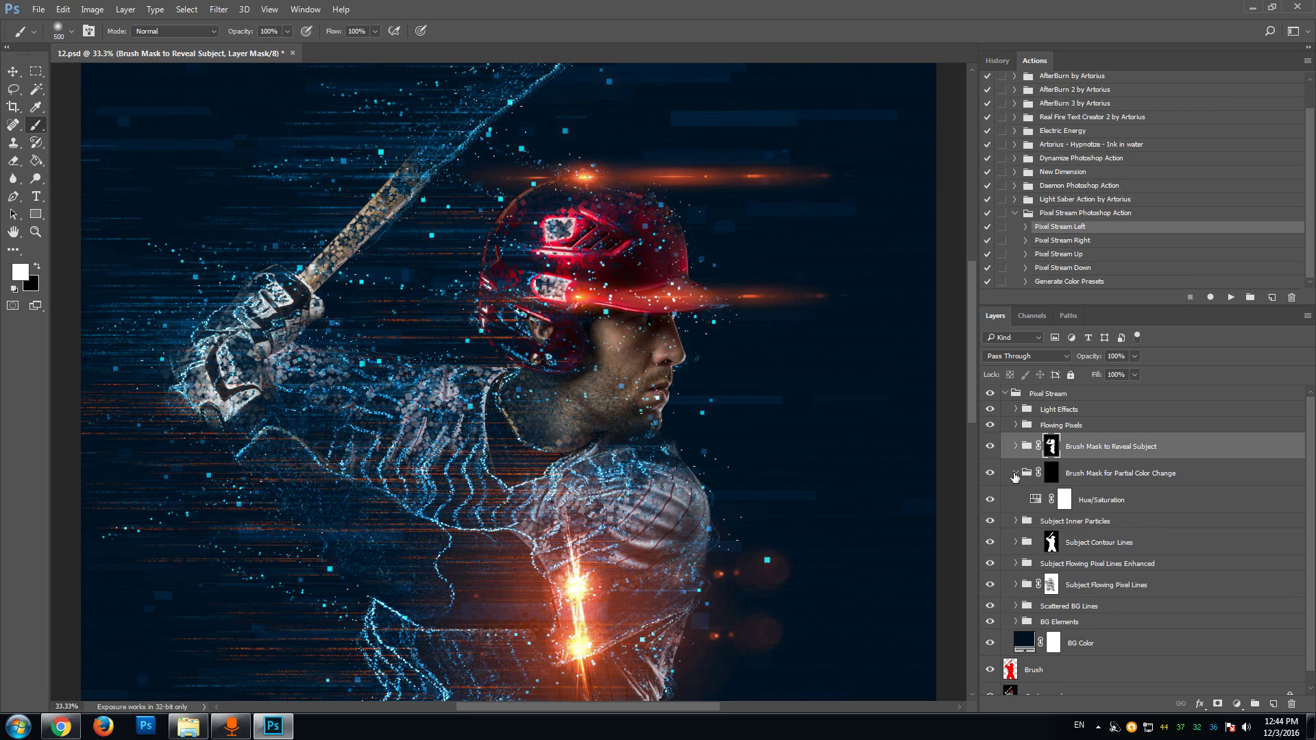
left_click(1153, 481)
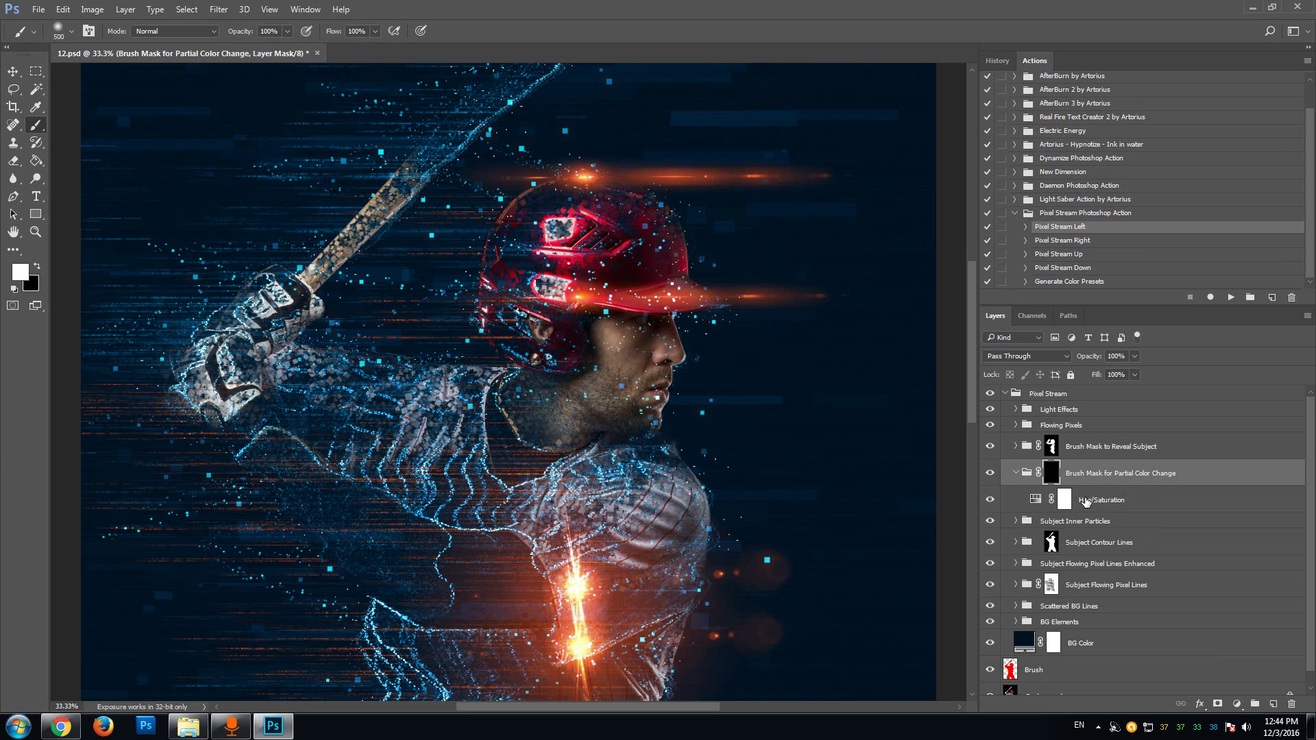
Step: Set the brush size to 2520 px and paint one white dab on the Partial Color Change mask beside the batting gloves
left_click_drag(971, 343, 971, 331)
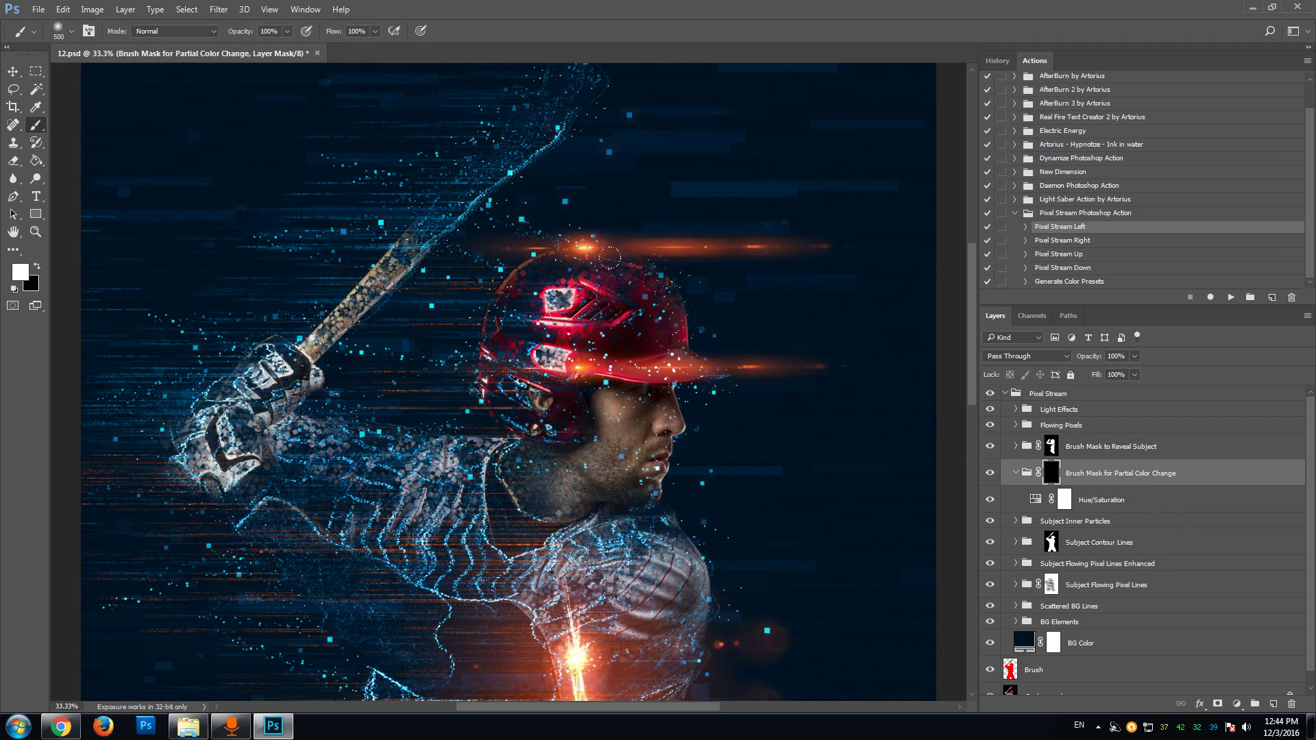
left_click(73, 32)
left_click_drag(154, 77, 157, 76)
key("Return")
scroll(508, 381, "down", 1)
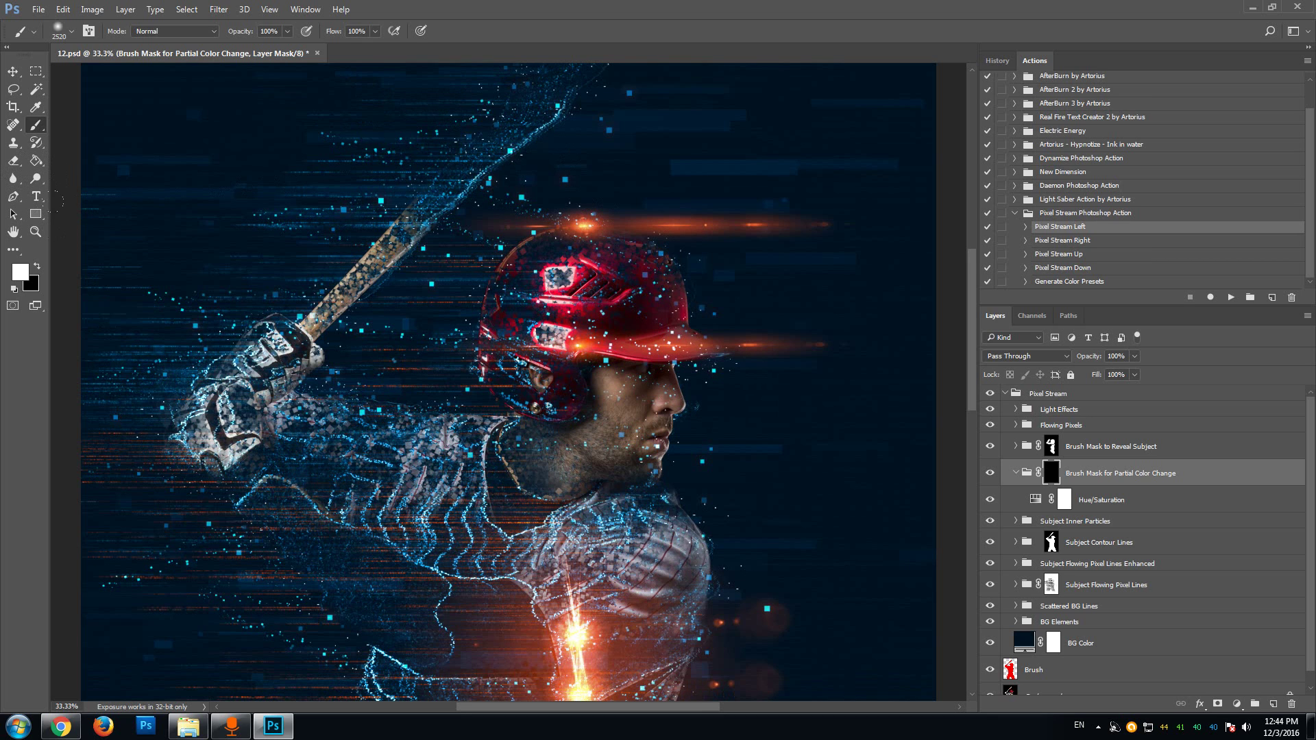
left_click(137, 425)
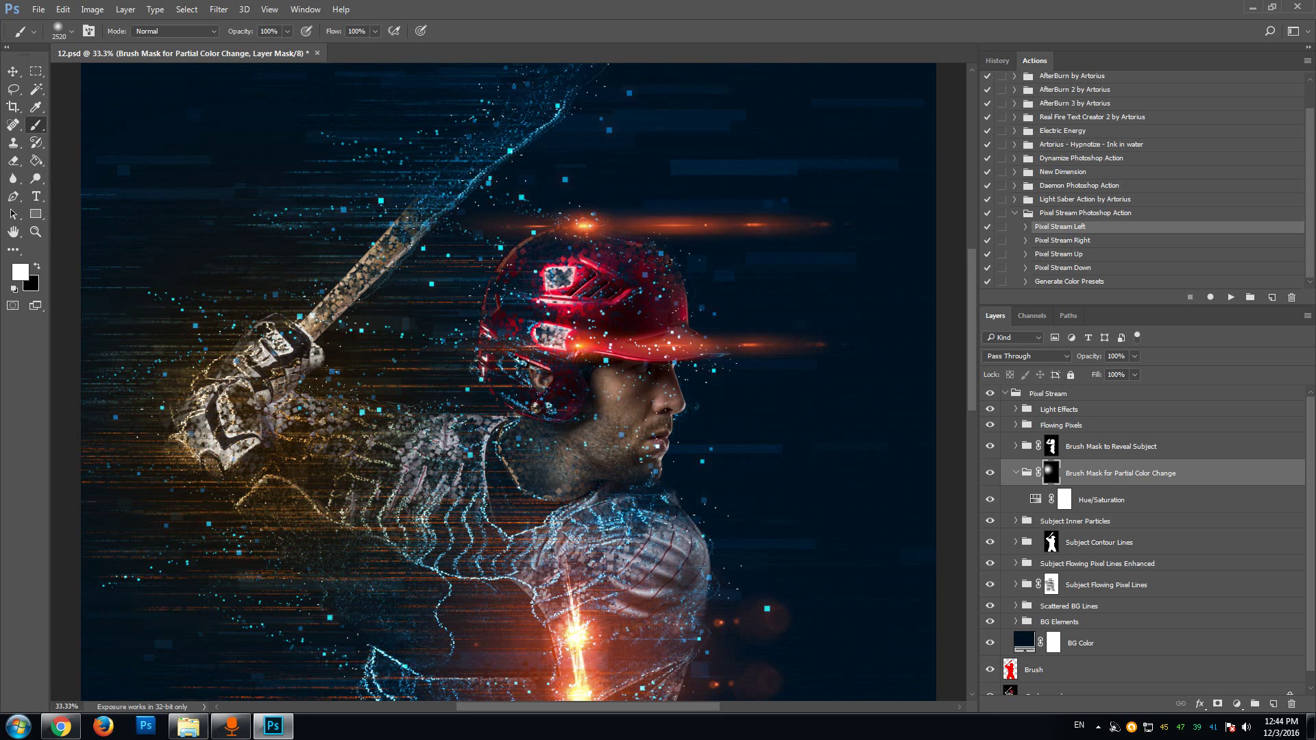
Step: Open the Hue/Saturation adjustment inside the Partial Color Change group and set its Hue to 0
scroll(508, 381, "down", 1)
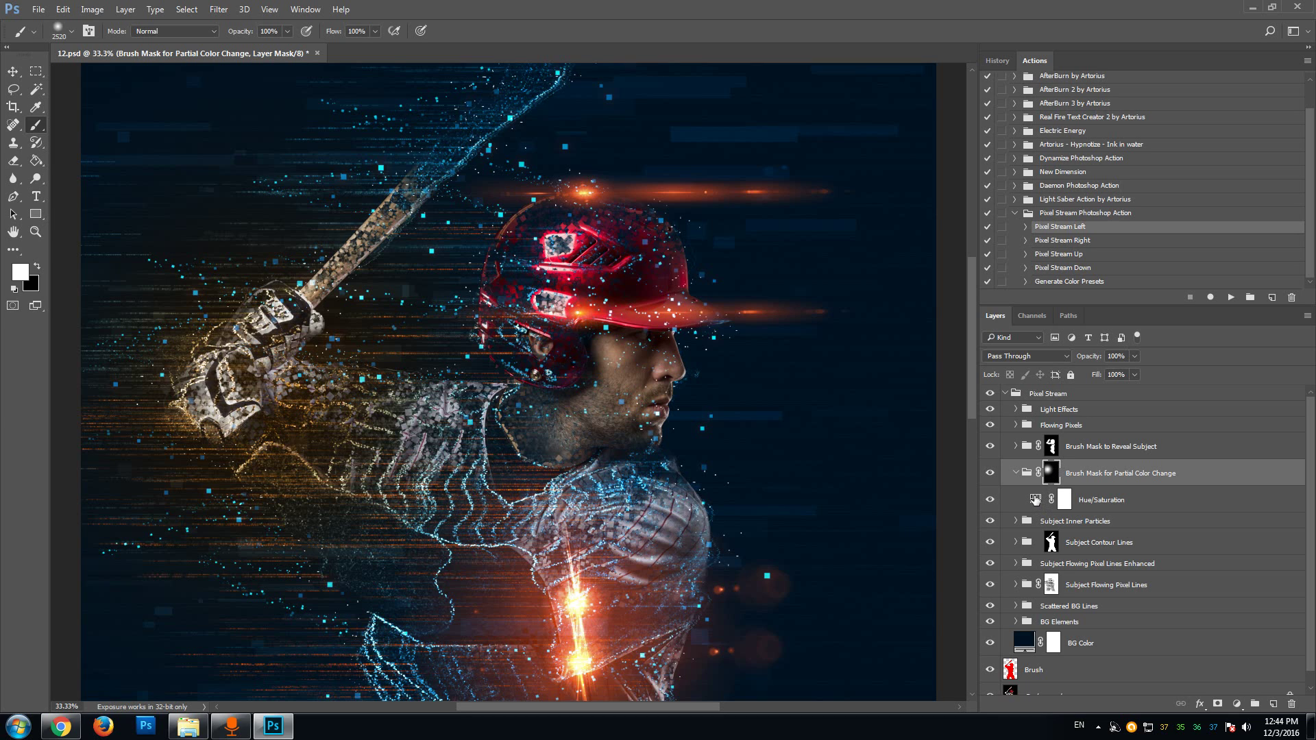
left_click(1035, 501)
double_click(1036, 501)
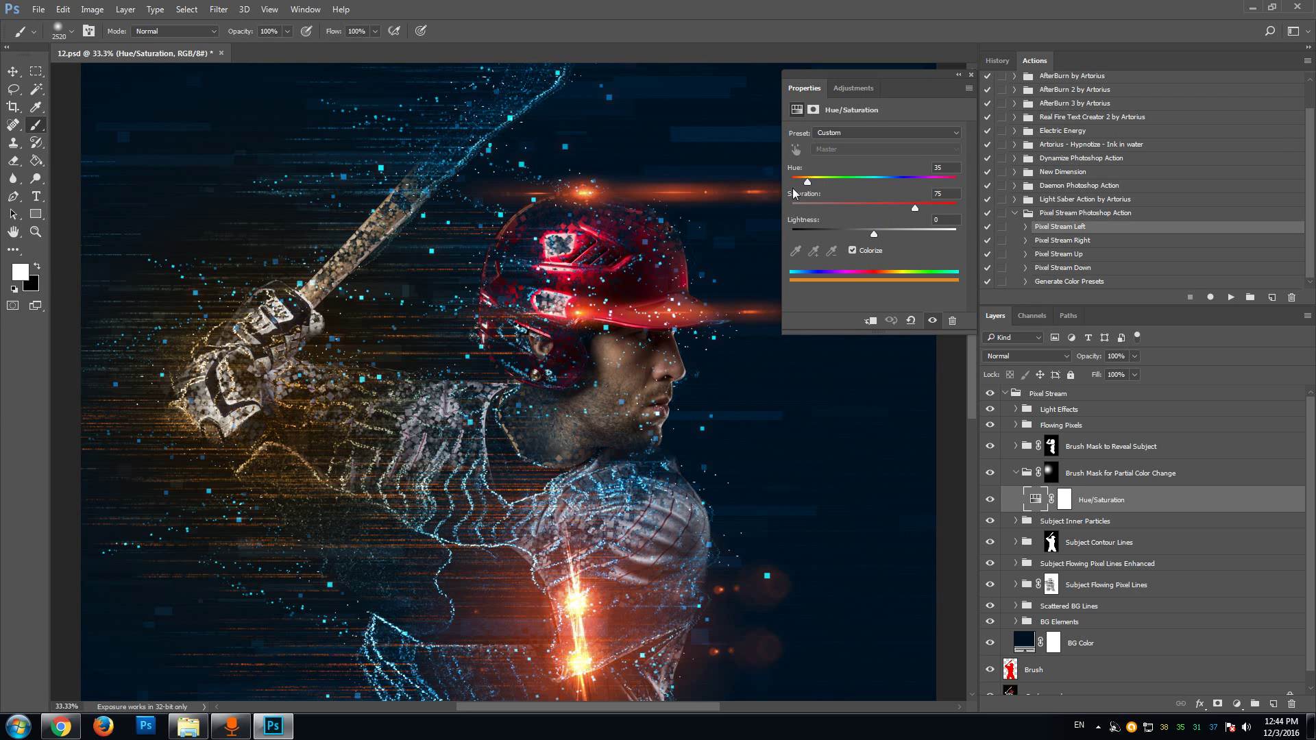
left_click_drag(806, 182, 792, 184)
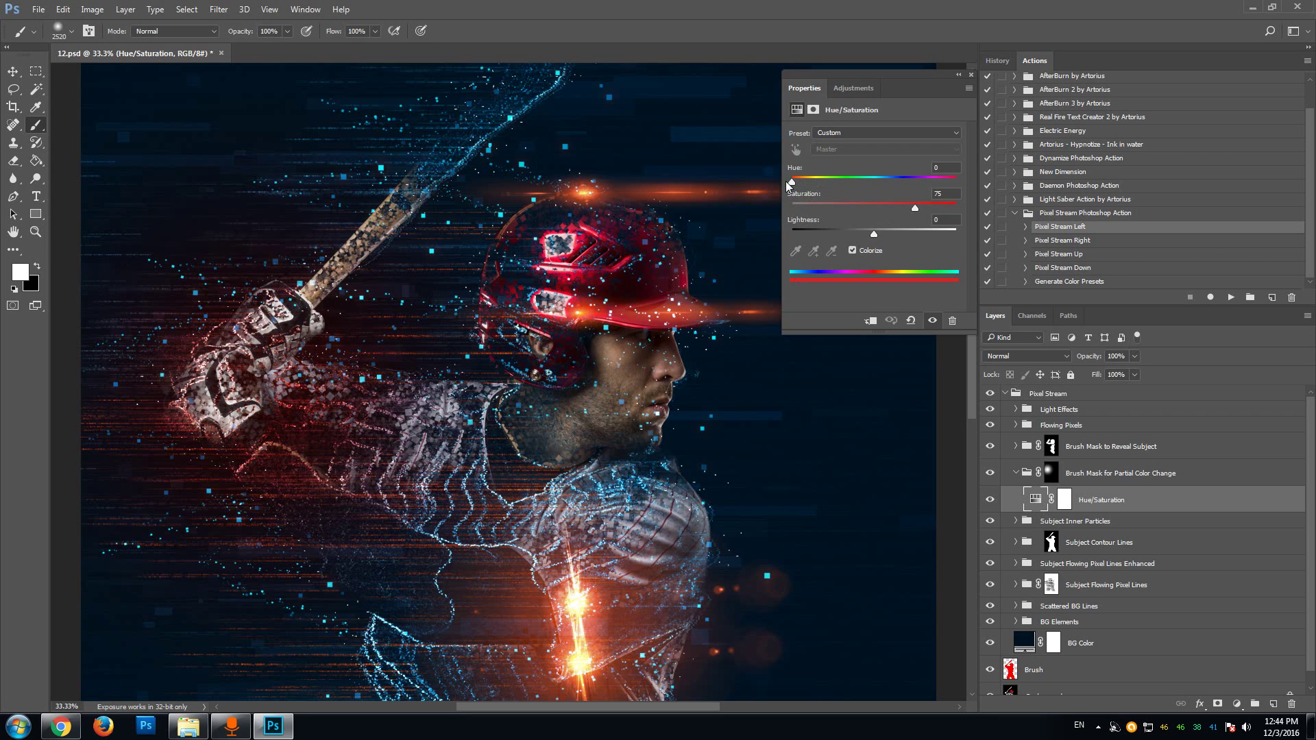
Step: Set the partial color change adjustment's Saturation to 88 and Lightness to +7
mouse_move(917, 209)
left_mouse_down()
mouse_move(953, 210)
mouse_move(937, 207)
left_mouse_up()
left_click_drag(873, 234, 880, 233)
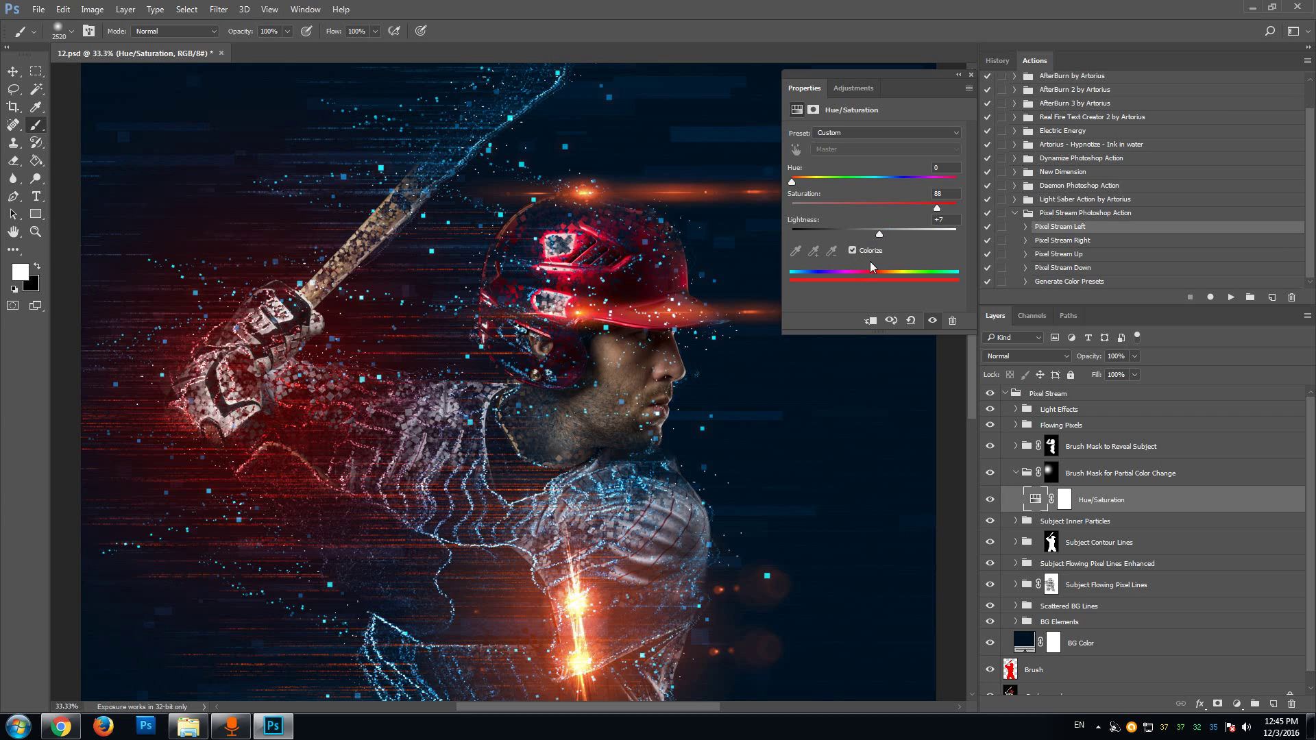
Step: Paint one white dab on the Brush Mask for Partial Color Change beside the player's waist, then close the mask properties and switch to the Move tool
left_click(1051, 473)
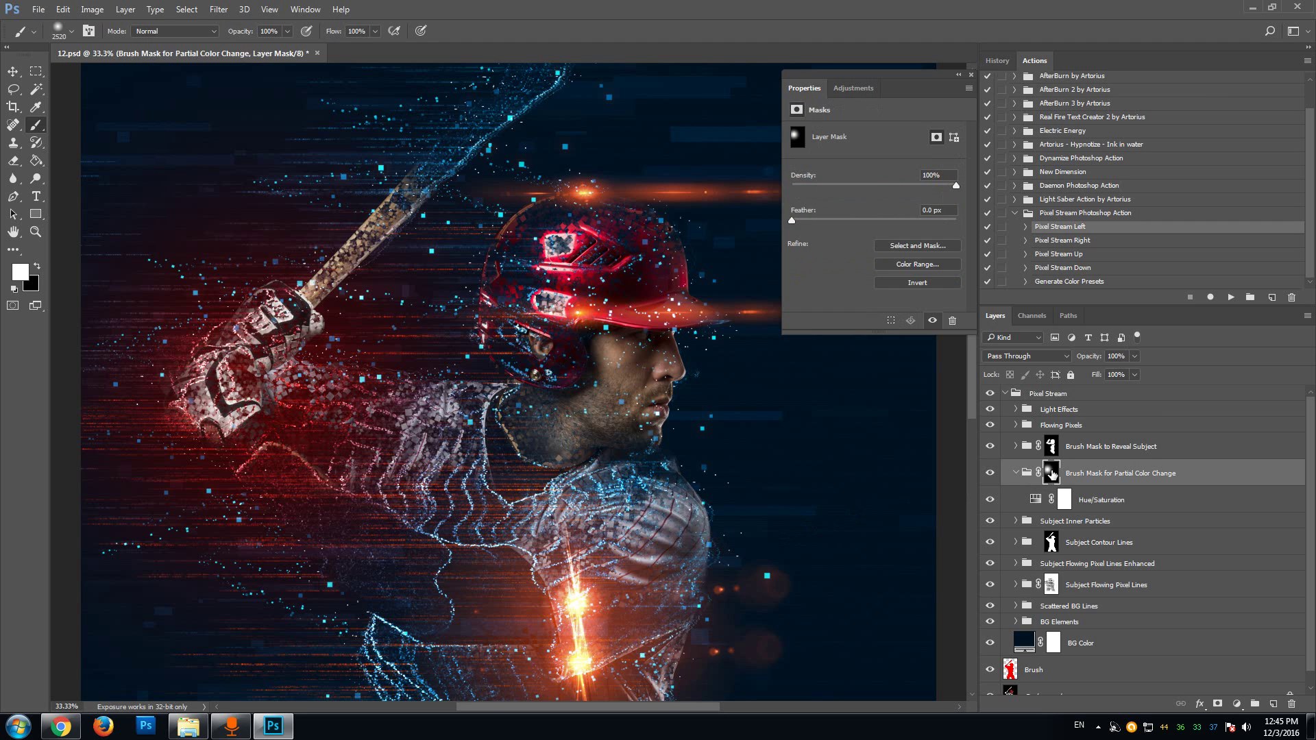
scroll(485, 330, "down", 5)
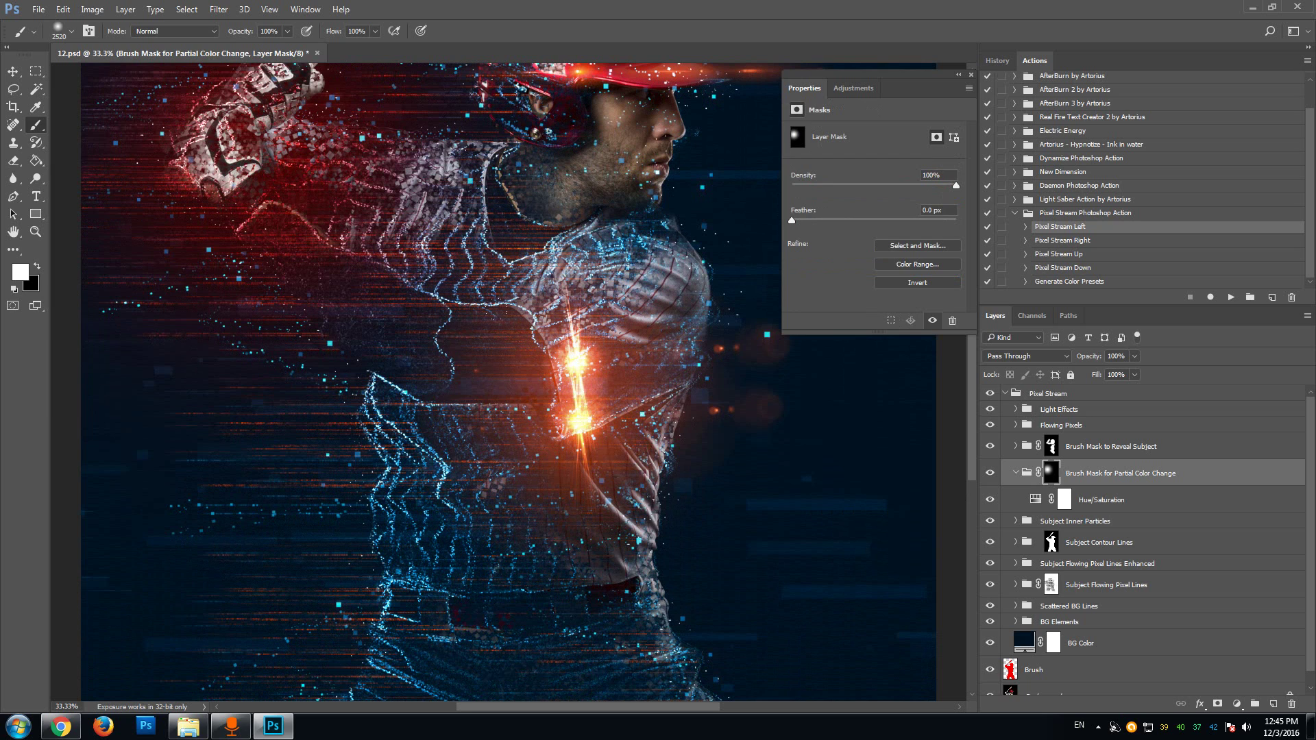
left_click(717, 489)
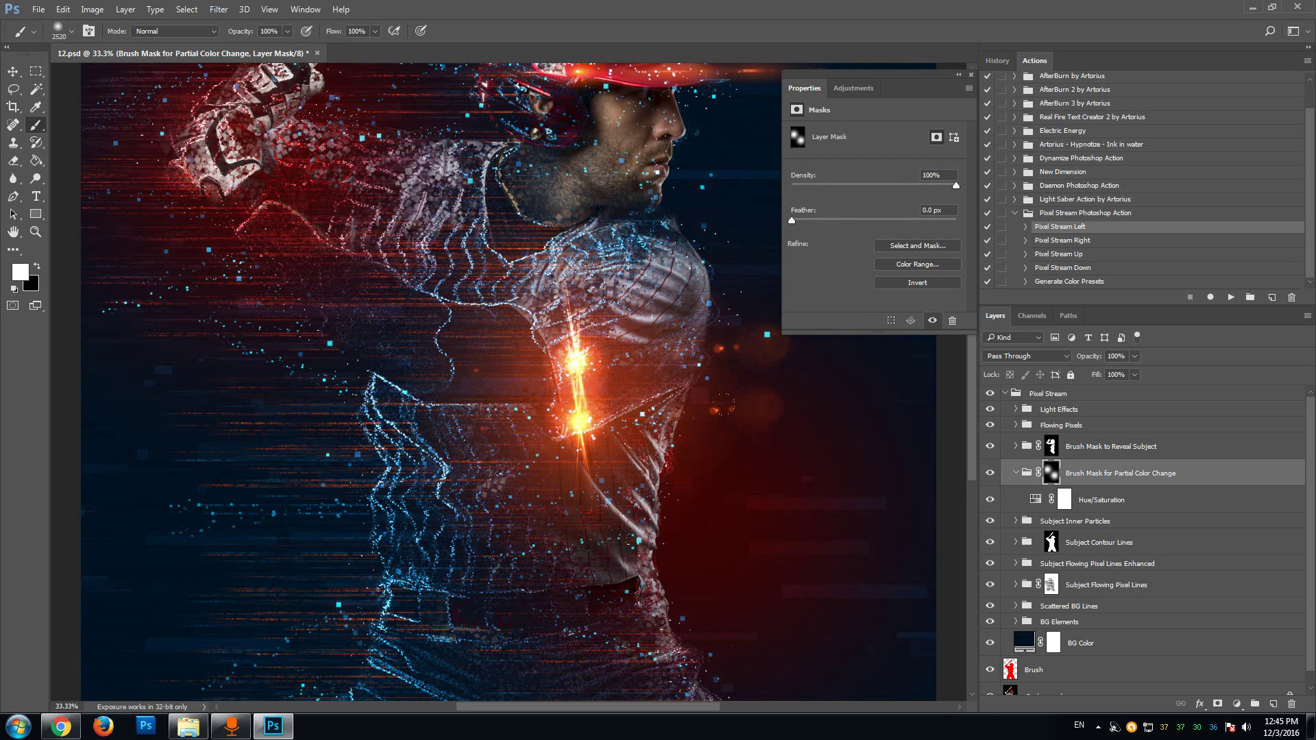
left_click_drag(972, 423, 971, 362)
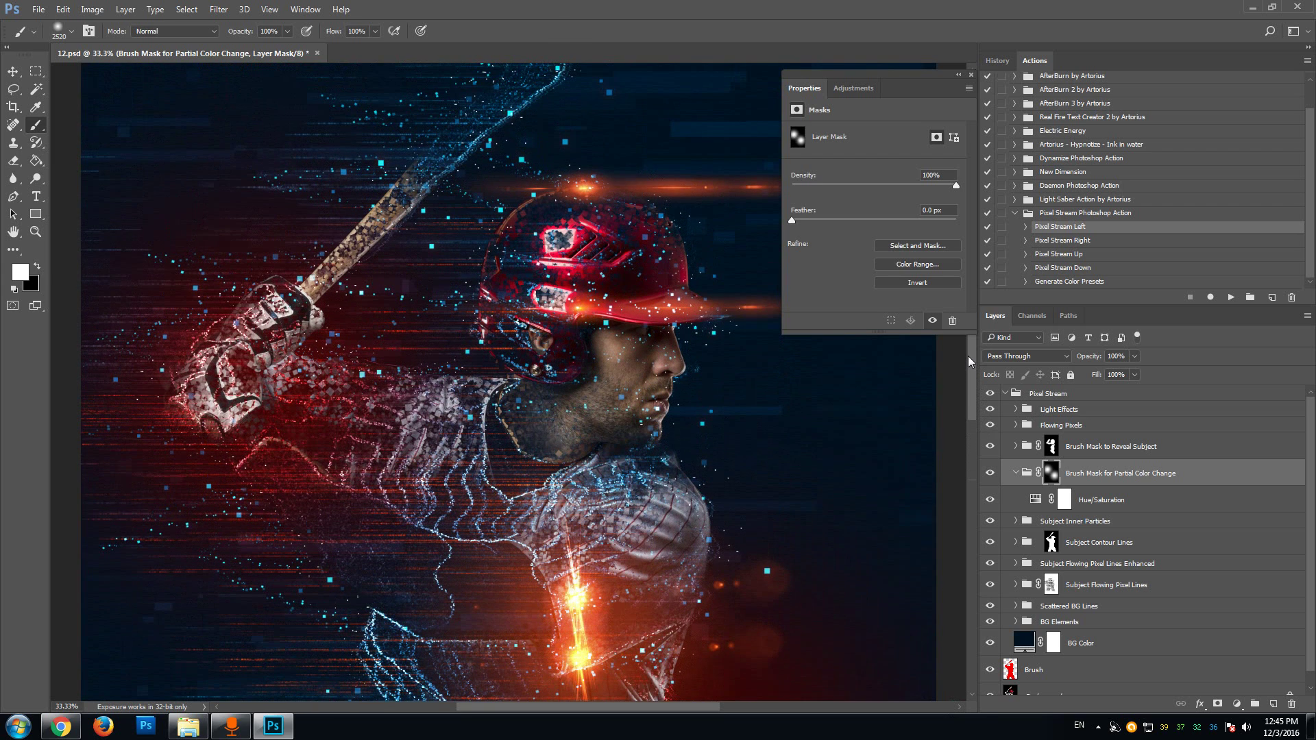
left_click(972, 80)
left_click(13, 72)
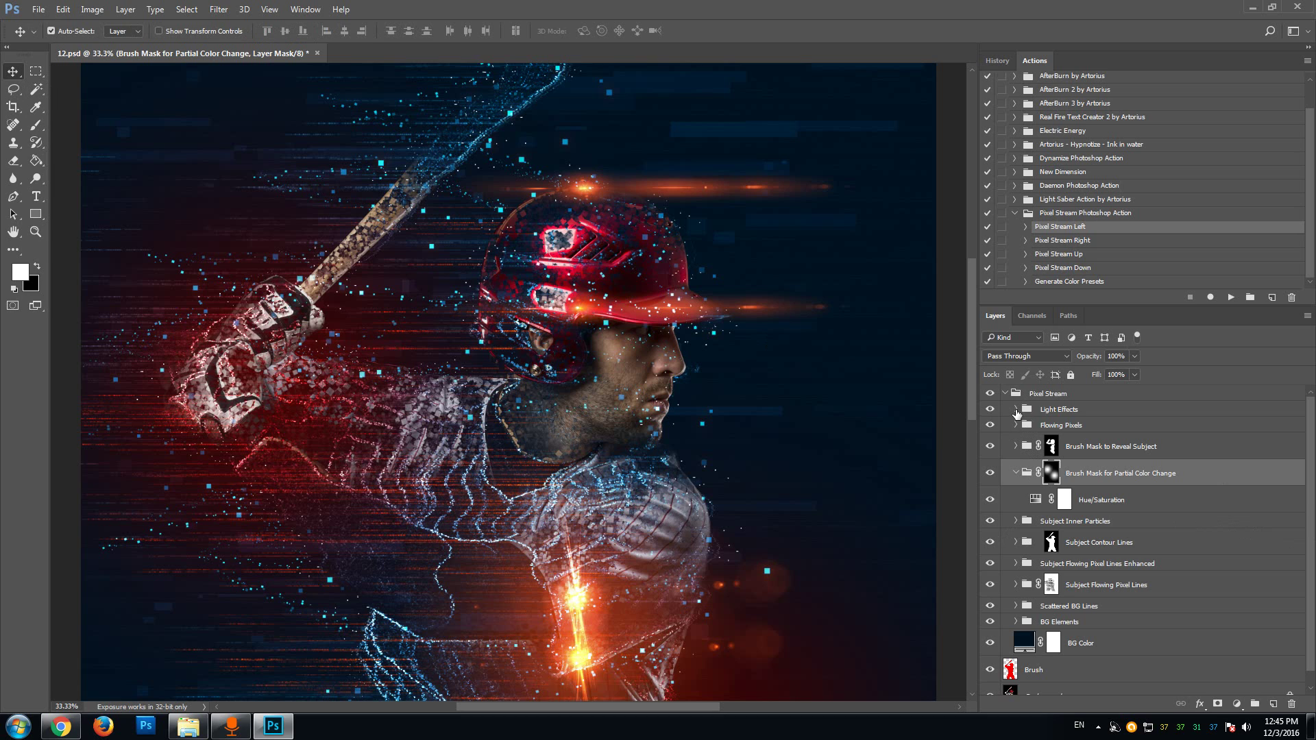
Step: Expand the Light Effects, Flowing Pixels and Brush Mask to Reveal Subject groups
left_click(1017, 410)
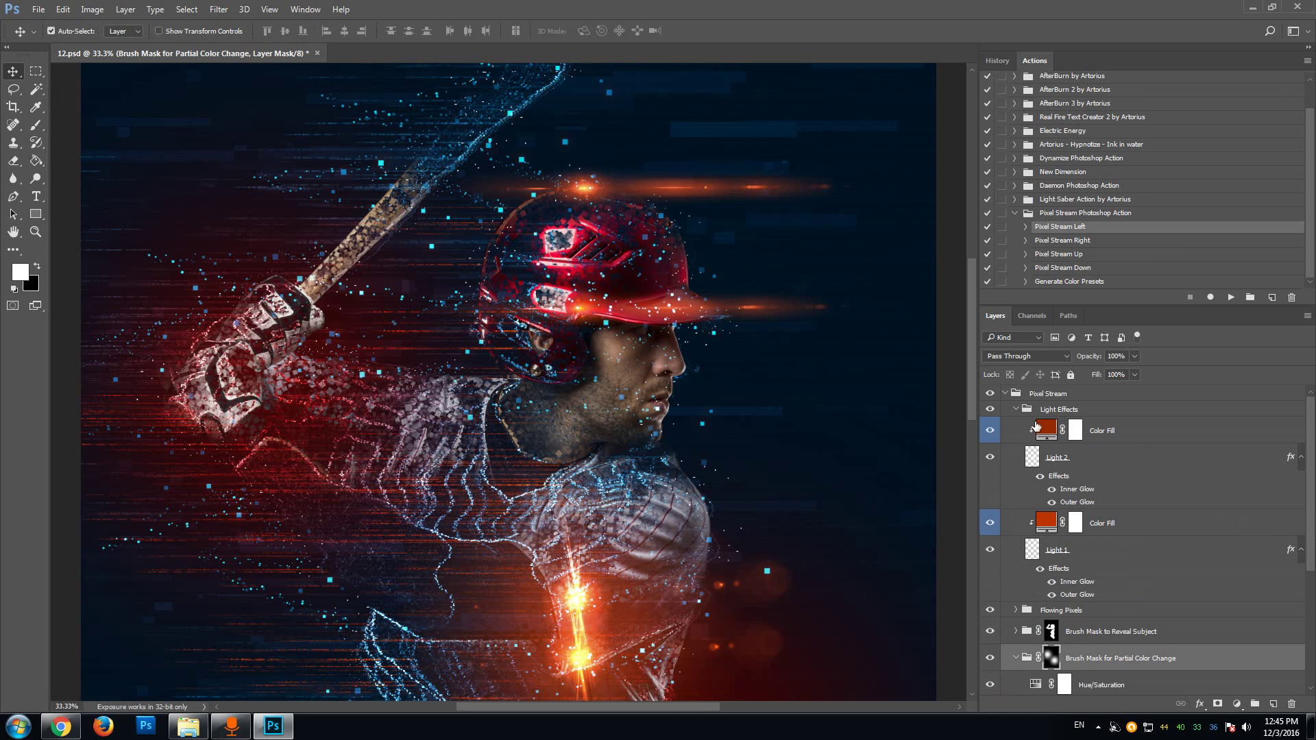
scroll(1036, 541, "down", 2)
left_click(1016, 547)
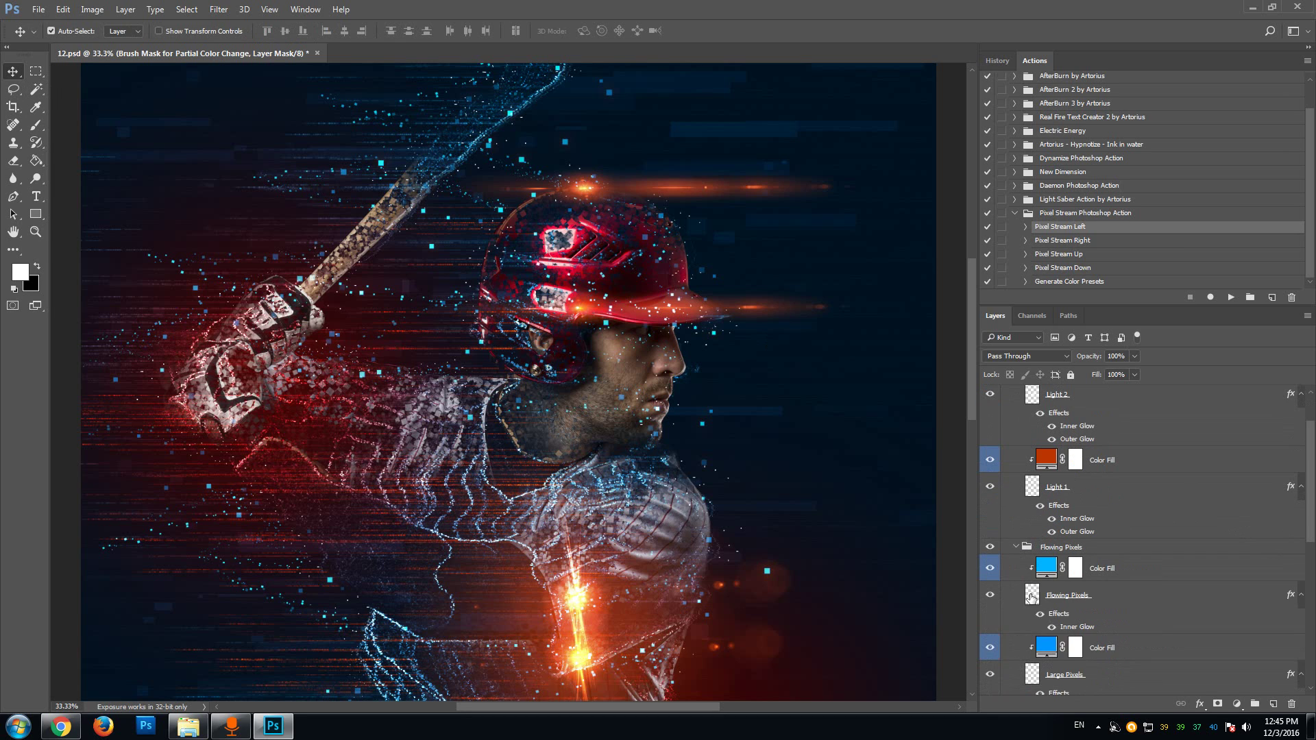
scroll(1032, 576, "down", 5)
scroll(1035, 609, "down", 1)
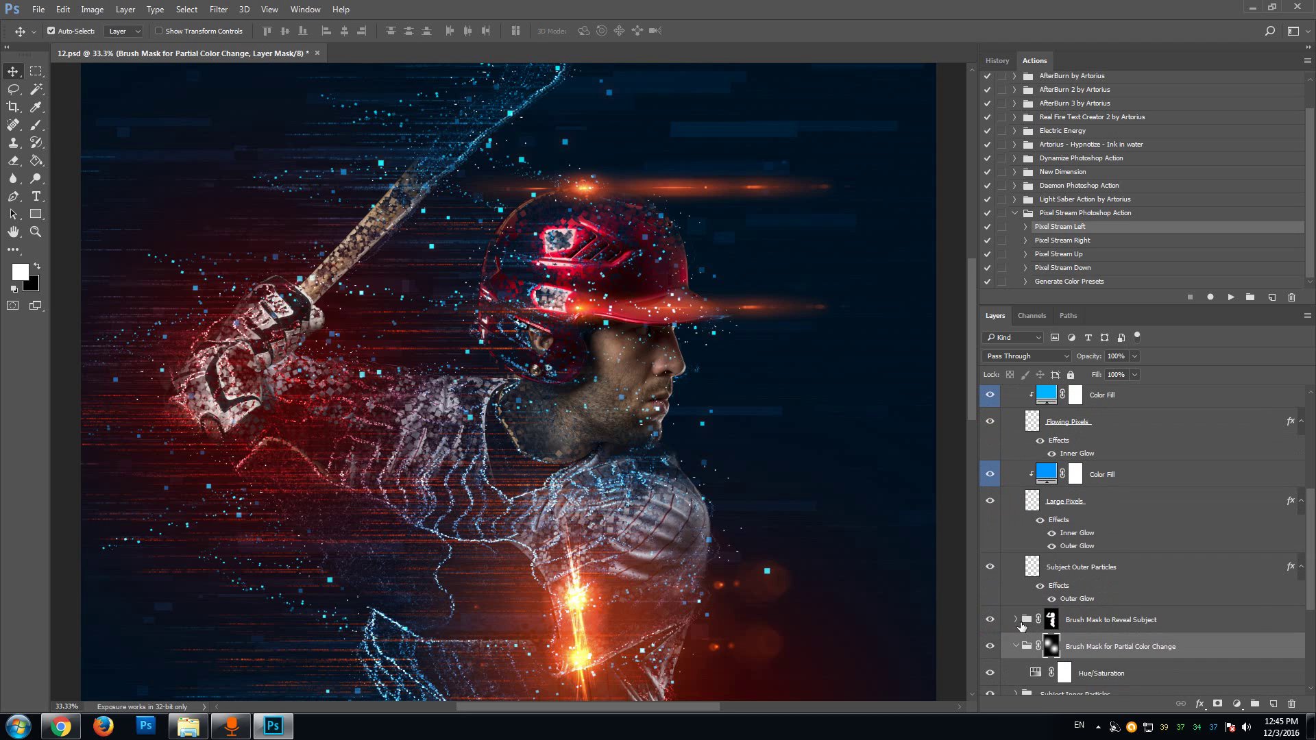
left_click(1016, 620)
scroll(1064, 576, "down", 2)
scroll(1056, 545, "down", 4)
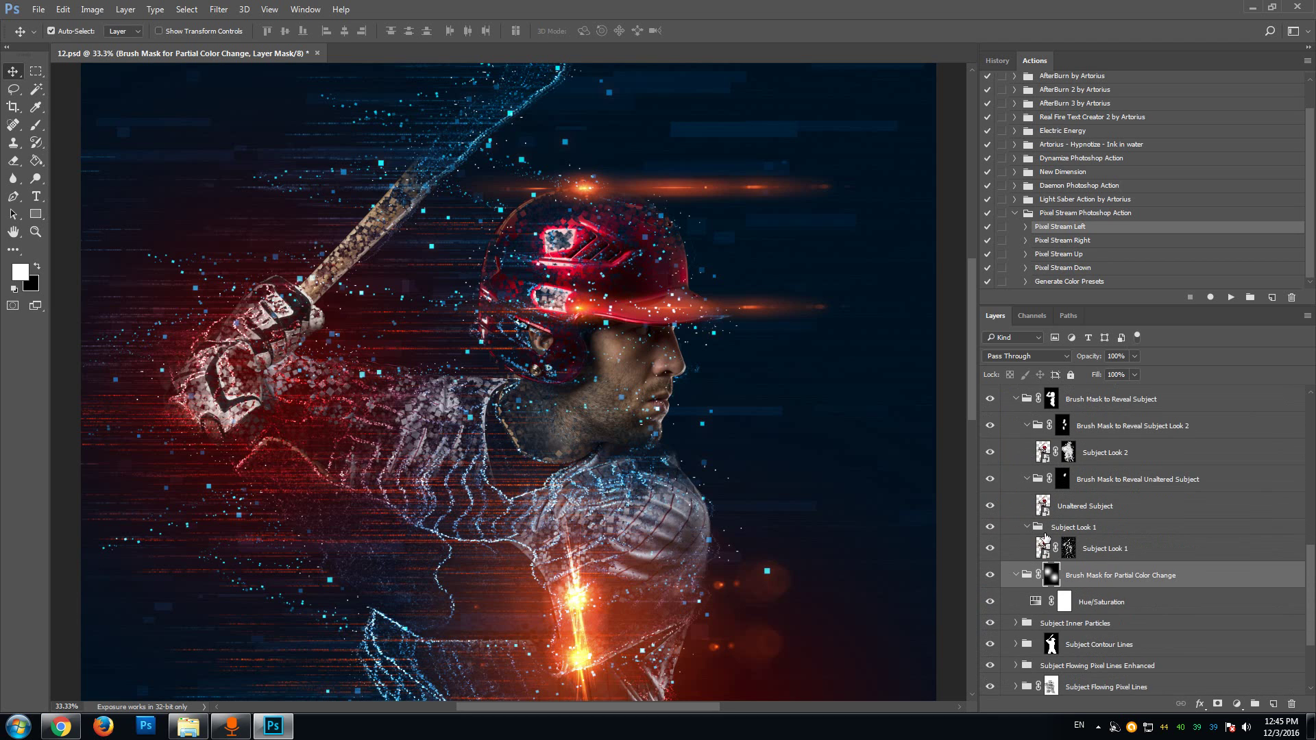
Step: Expand the Subject Inner Particles, Subject Contour Lines and Subject Flowing Pixel Lines Enhanced groups
left_click(1022, 625)
scroll(1026, 592, "down", 3)
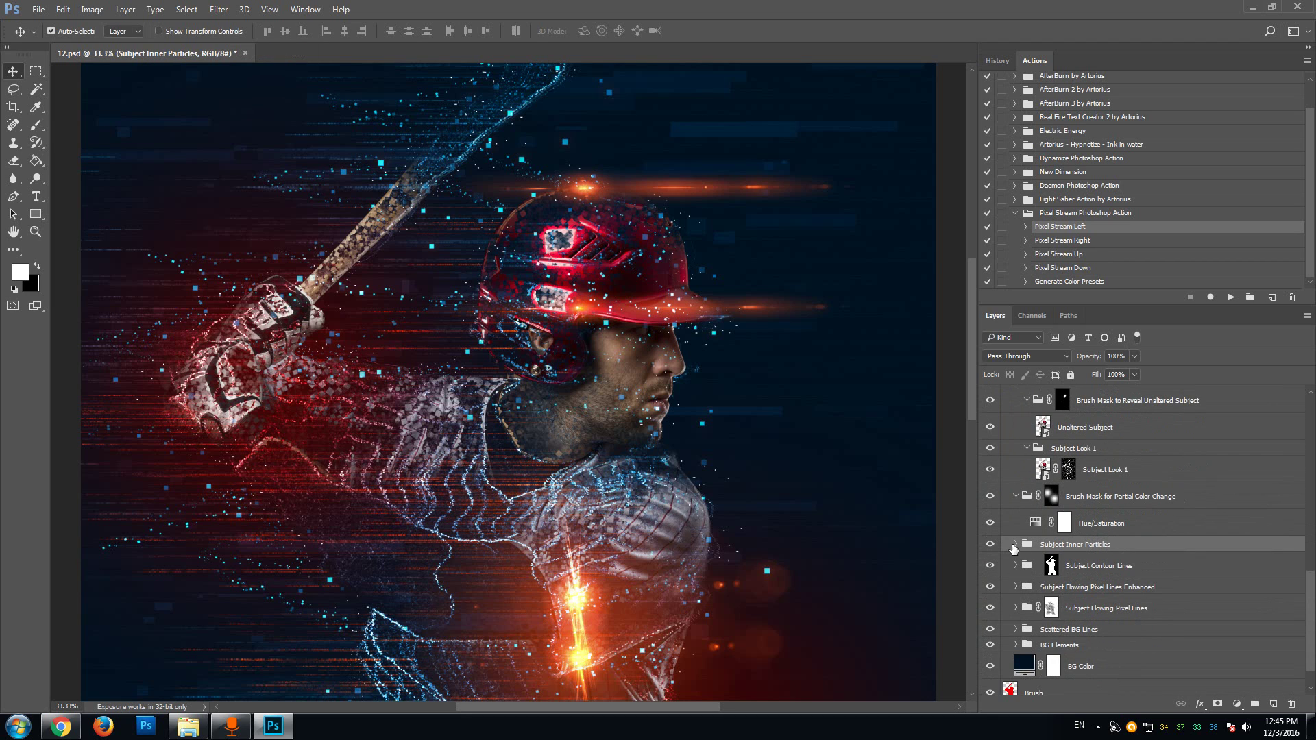
left_click(1016, 546)
scroll(1016, 548, "down", 2)
scroll(1016, 548, "down", 2)
left_click(1016, 553)
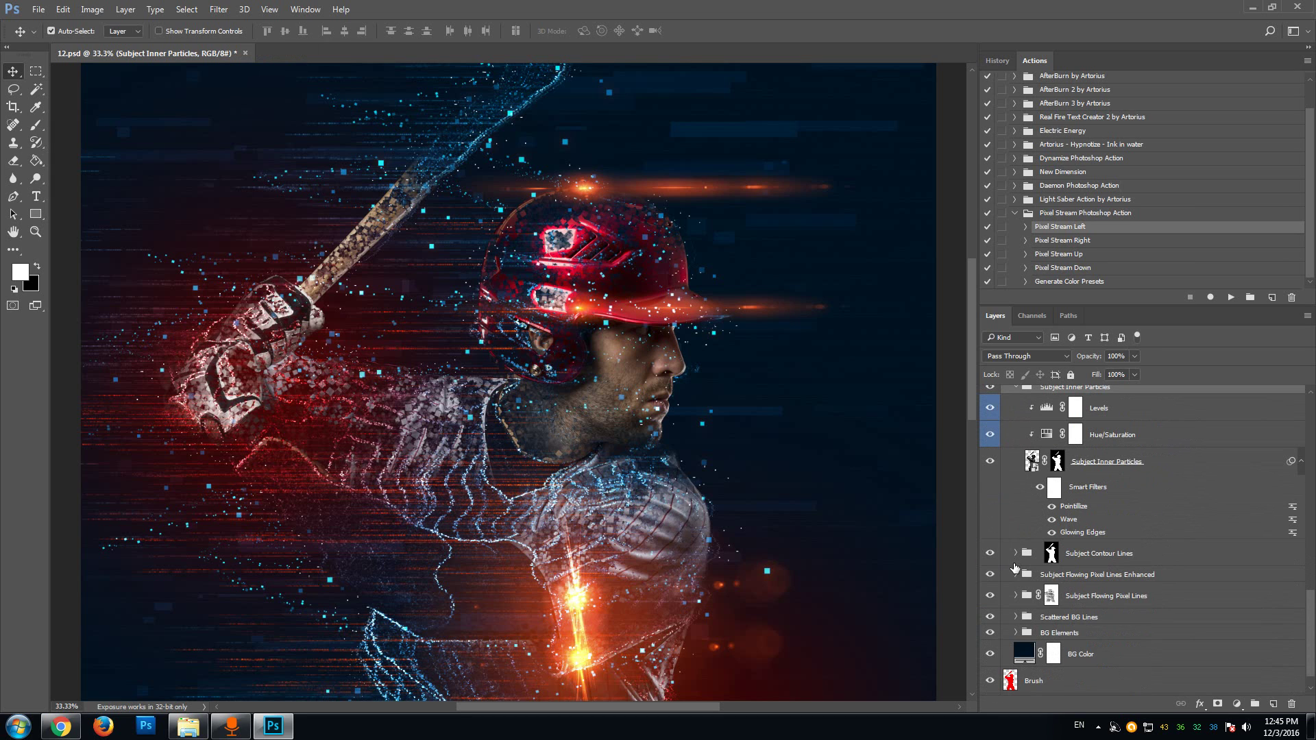
scroll(1018, 561, "down", 2)
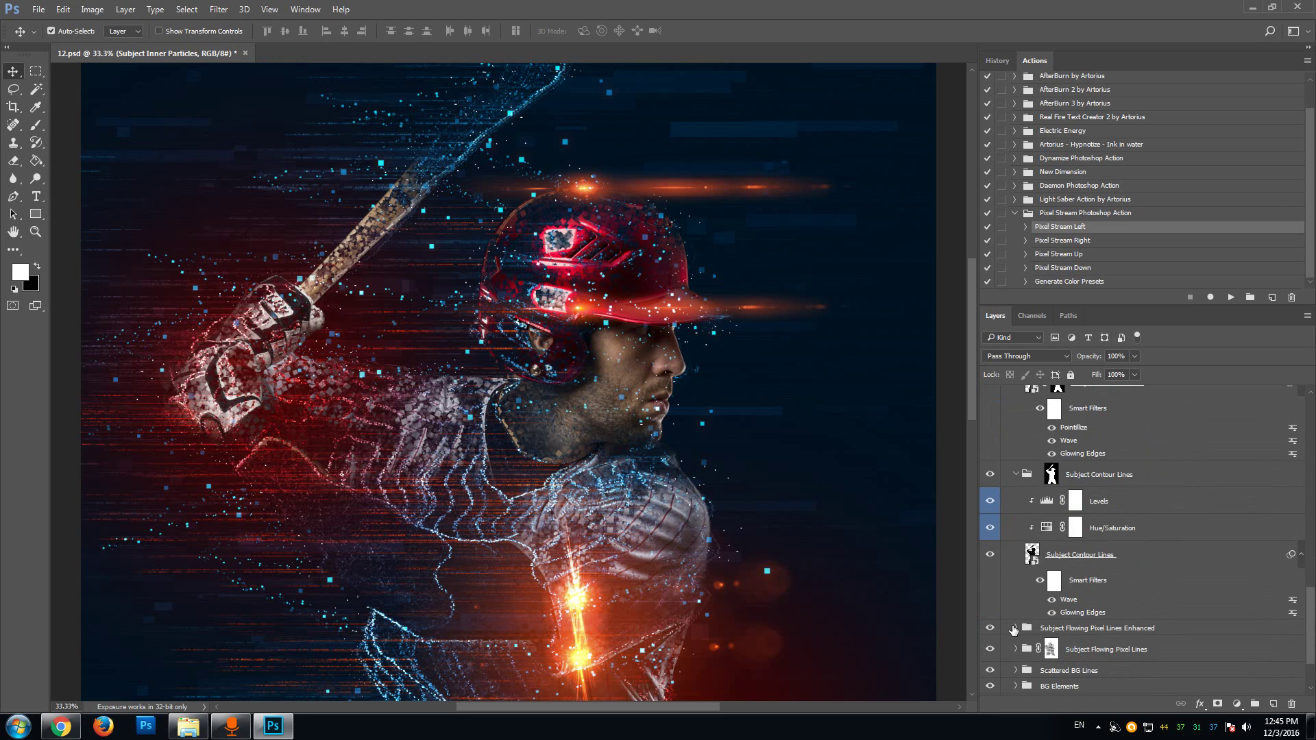
left_click(1020, 629)
scroll(1015, 608, "down", 2)
left_click(1016, 550)
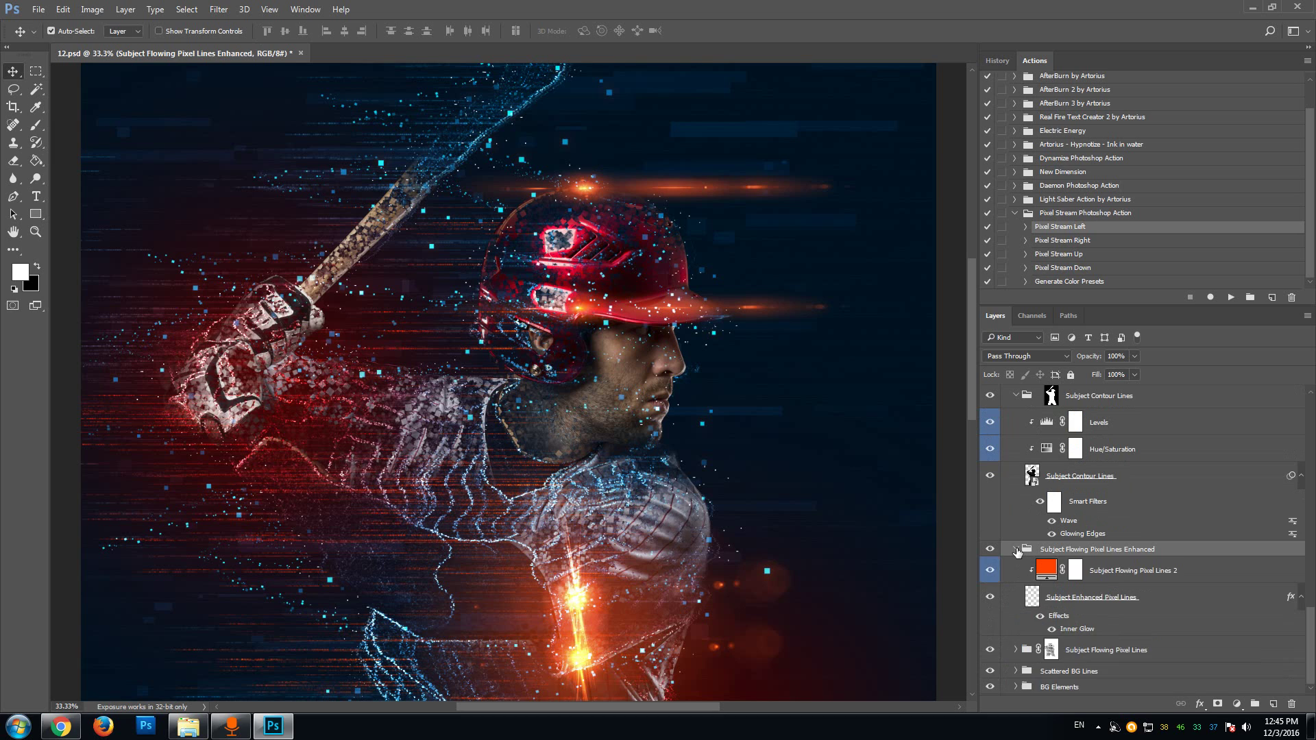
Step: Expand the Subject Flowing Pixel Lines, Scattered BG Lines and BG Elements groups
scroll(1019, 569, "down", 3)
left_click(1017, 571)
scroll(1016, 589, "down", 3)
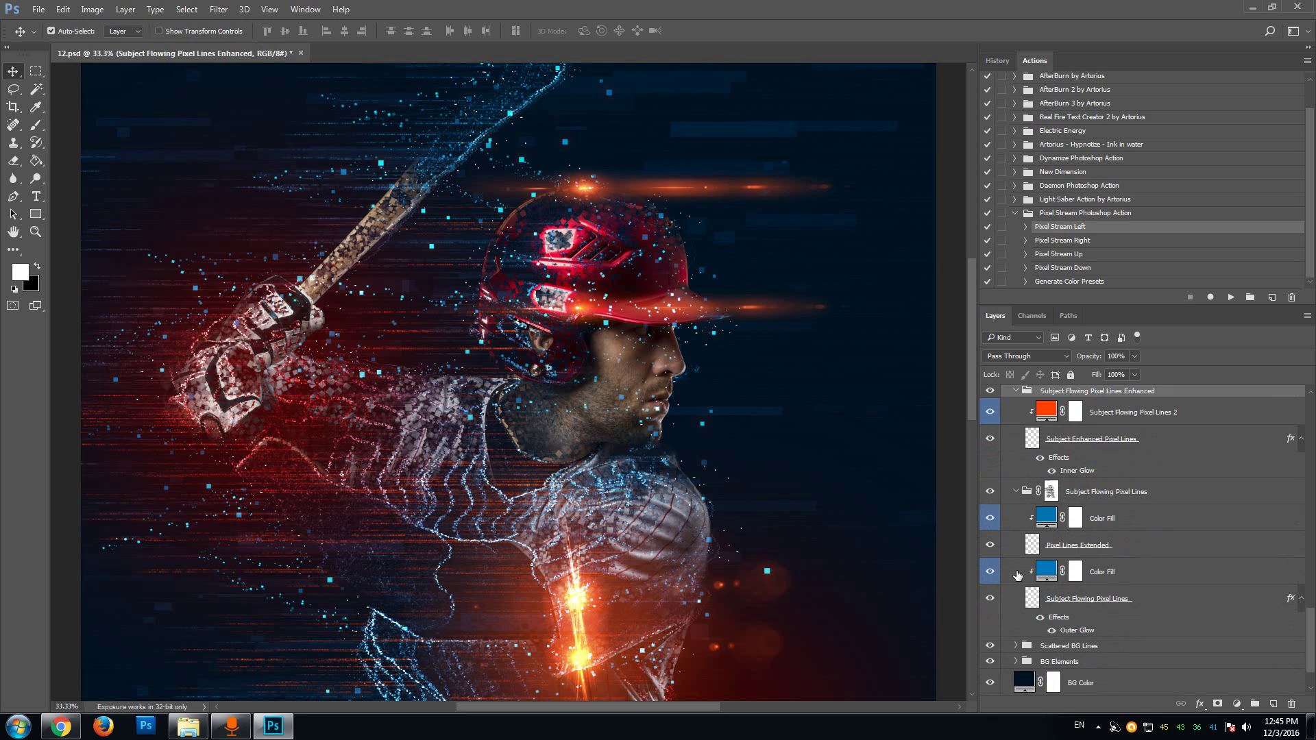
left_click(1017, 591)
scroll(1018, 597, "down", 1)
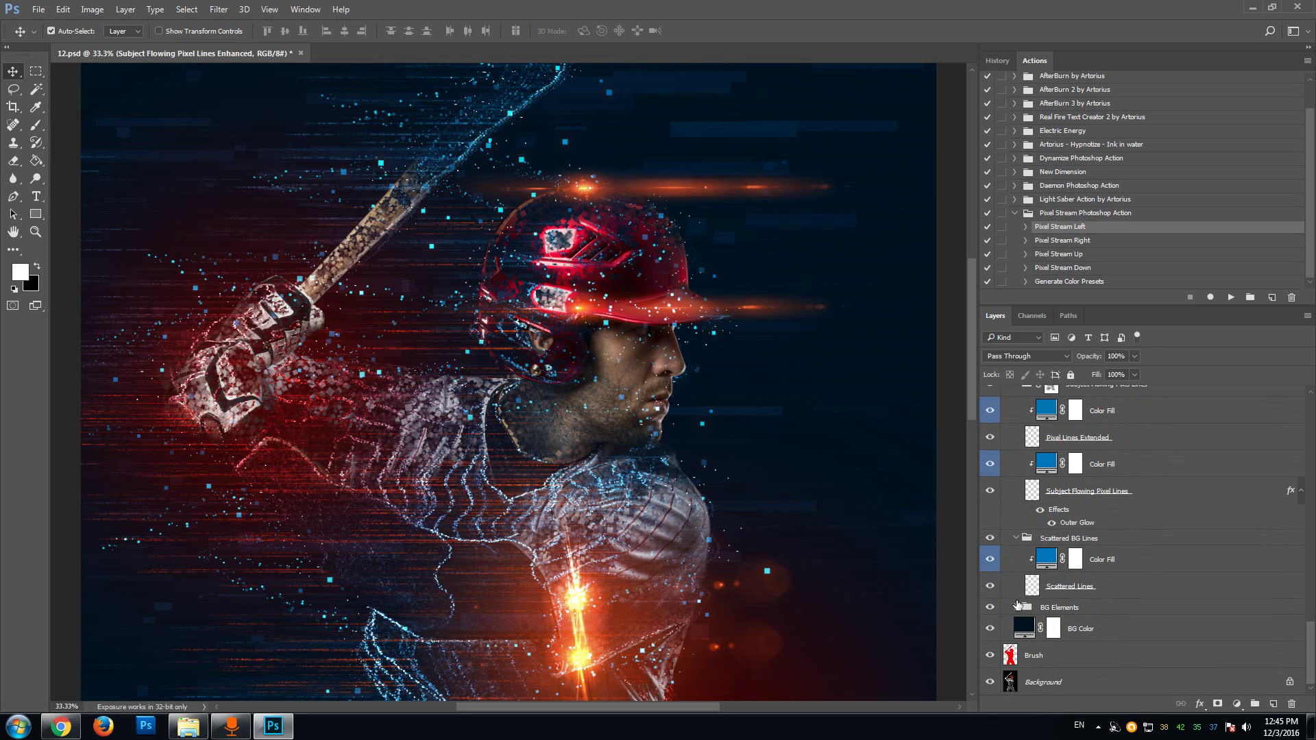
left_click(1018, 608)
Step: Examine the clipped Color Fill layers throughout the Pixel Stream groups, from Light Effects down to Subject Flowing Pixel Lines
left_click_drag(1311, 634, 1315, 406)
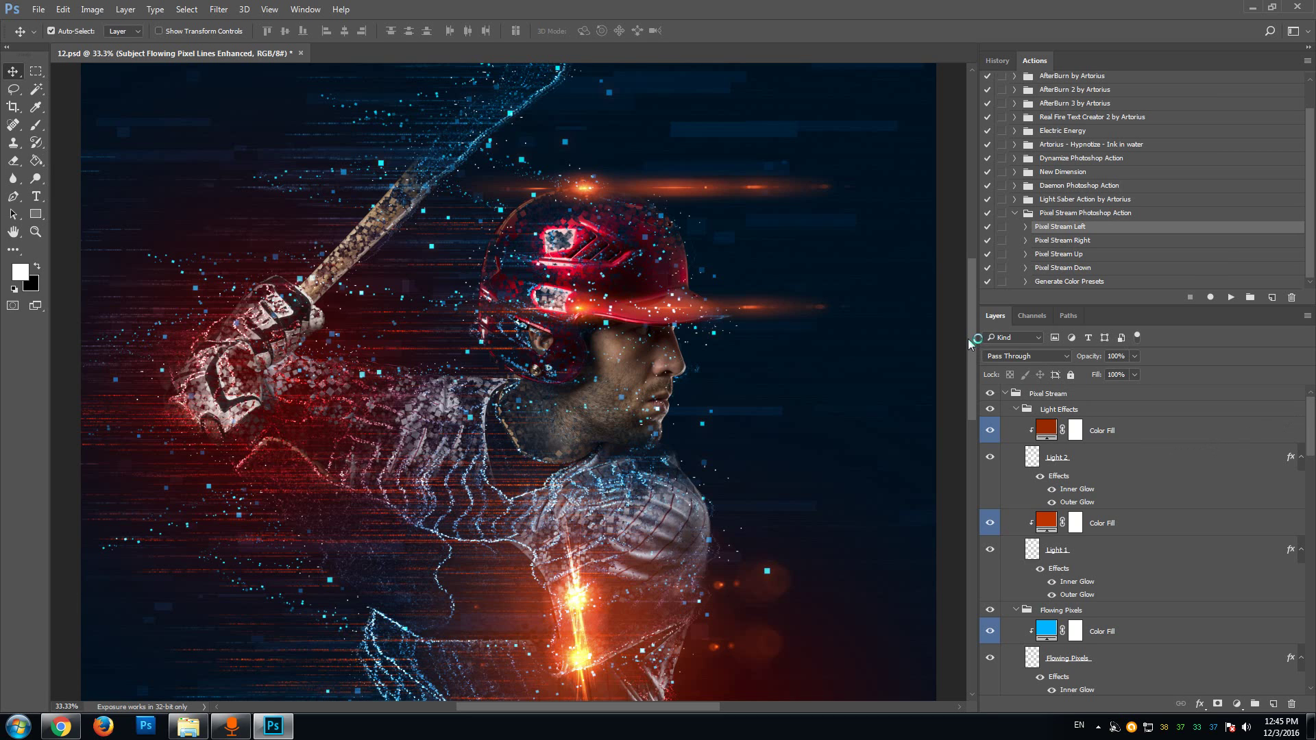
left_click(1044, 428)
left_click(1047, 531)
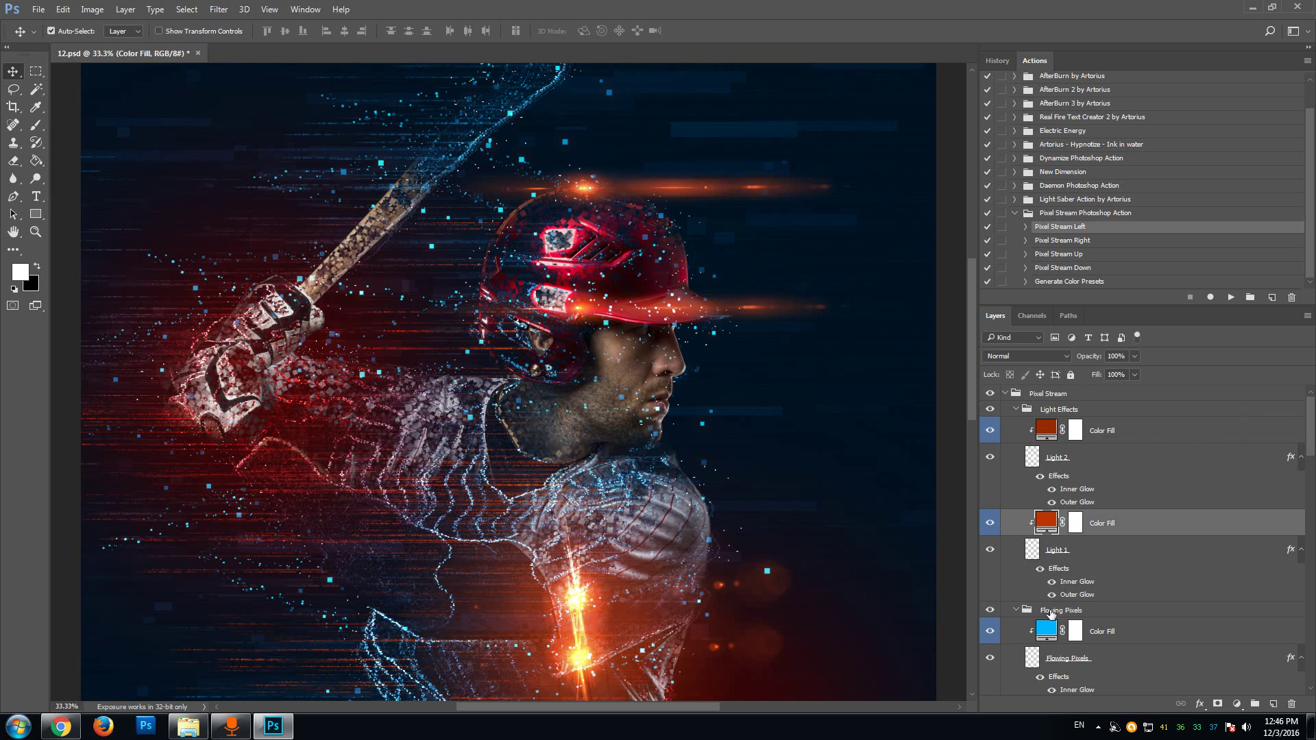
left_click(1059, 627)
scroll(1056, 603, "down", 6)
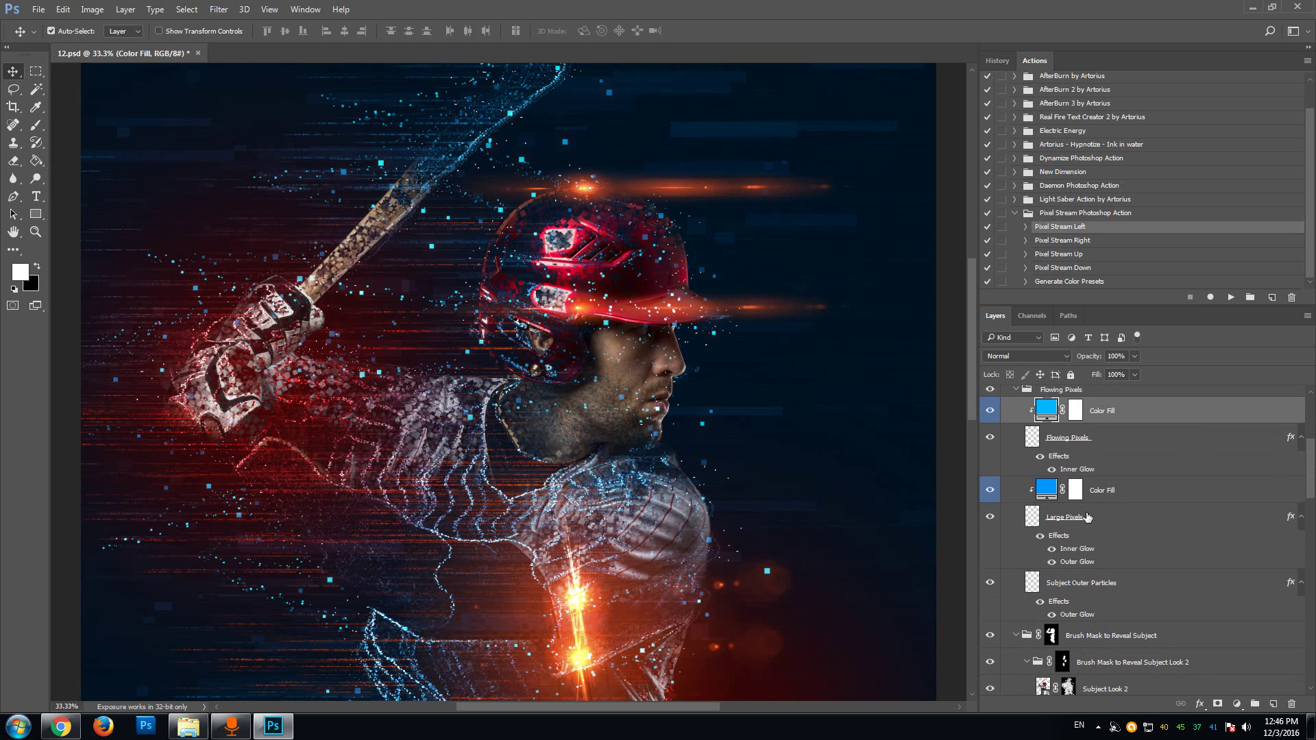
scroll(1097, 514, "down", 8)
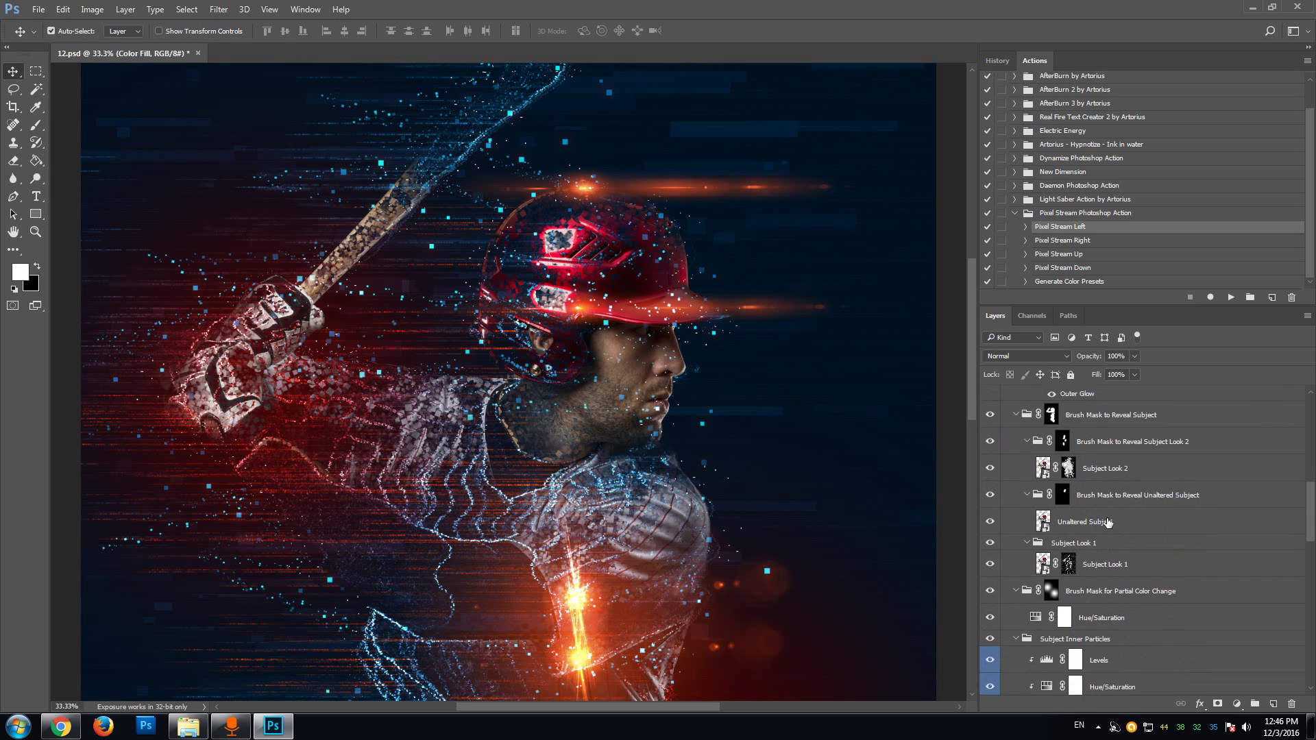
scroll(1097, 521, "down", 8)
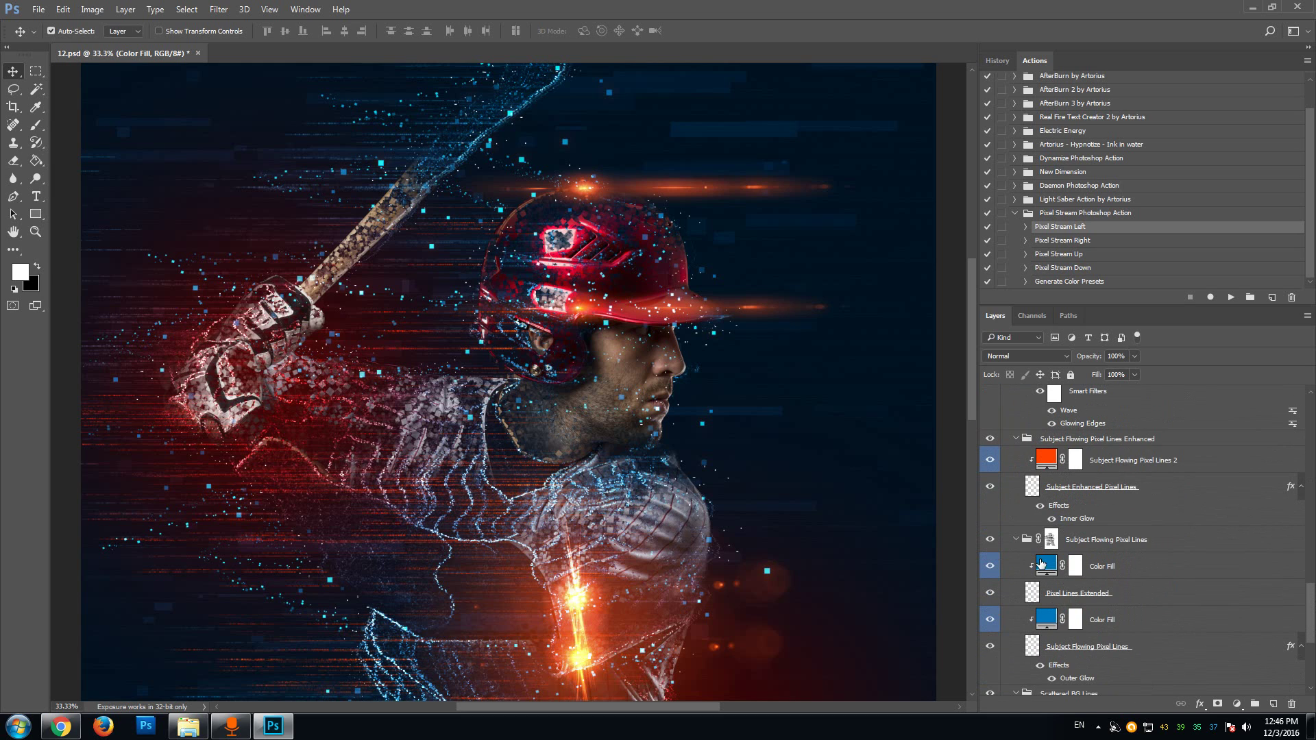
scroll(1069, 583, "down", 3)
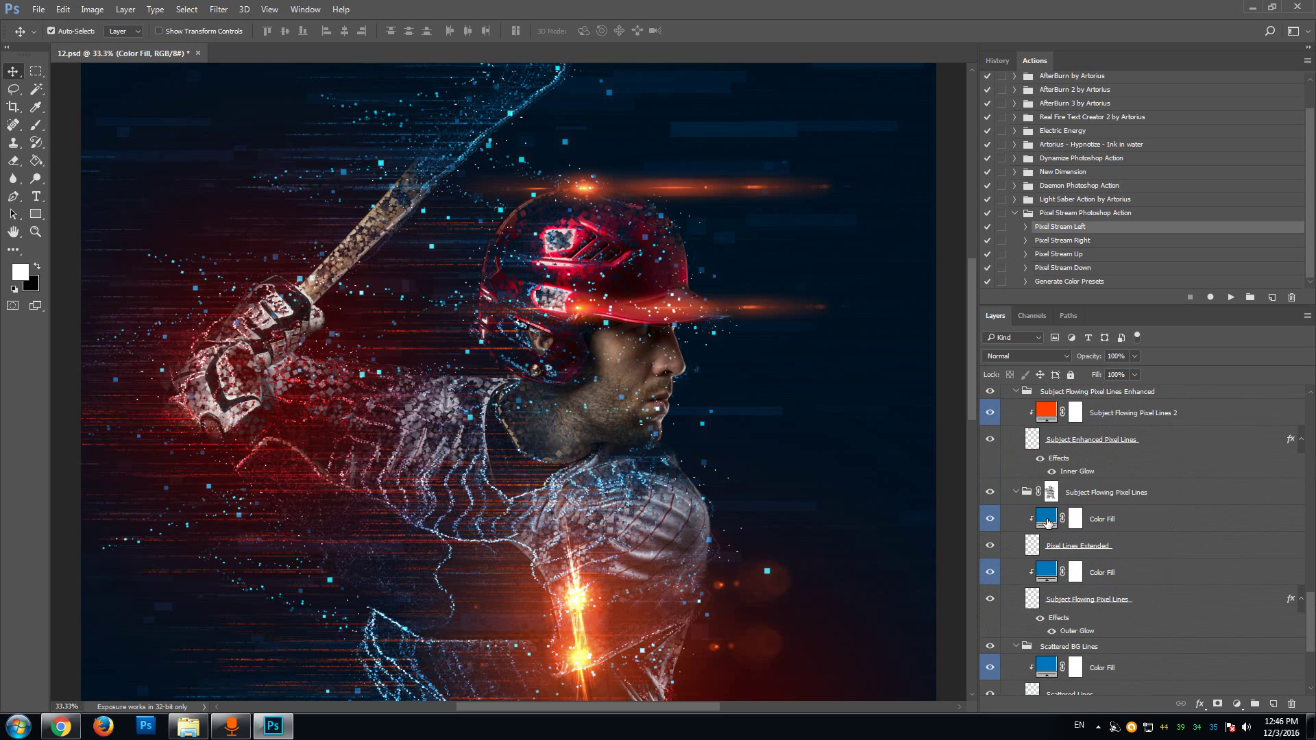
Step: Hide and show the Subject Flowing Pixel Lines layer to check its effect around the player's torso and waist
left_click_drag(973, 372, 982, 466)
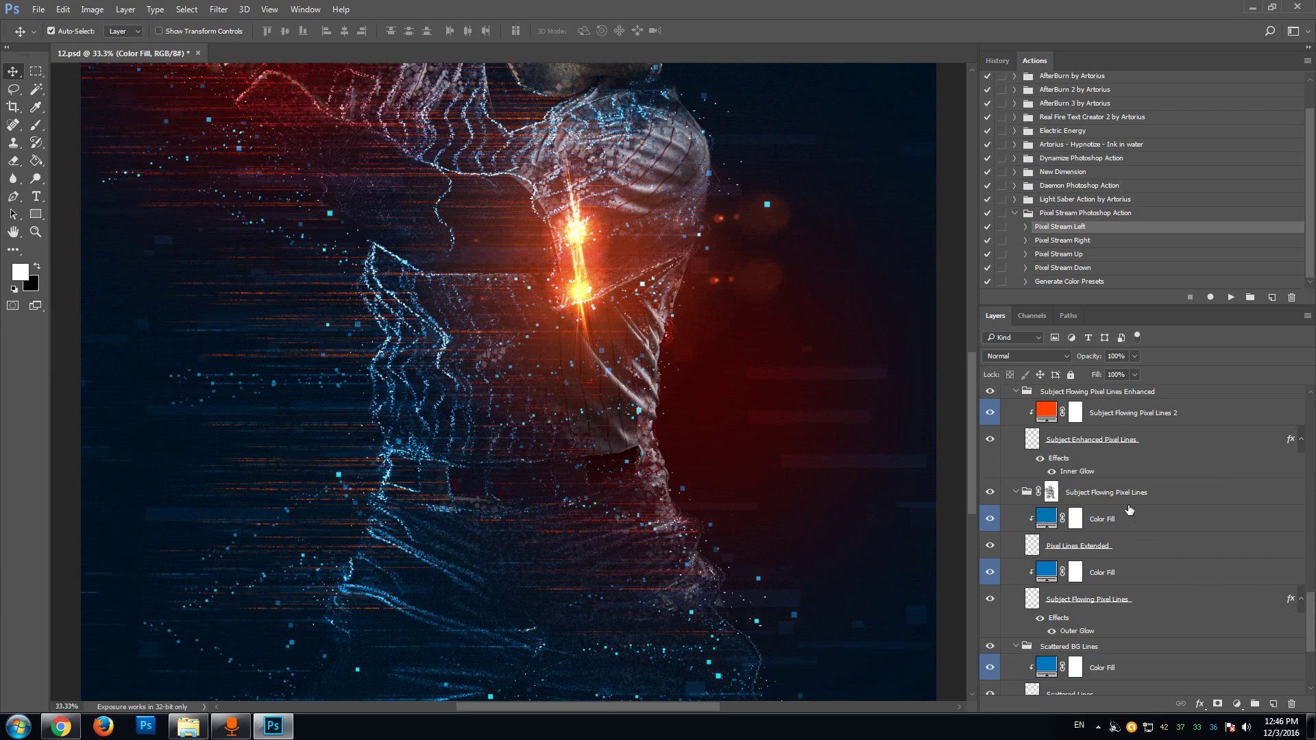
scroll(1126, 509, "up", 1)
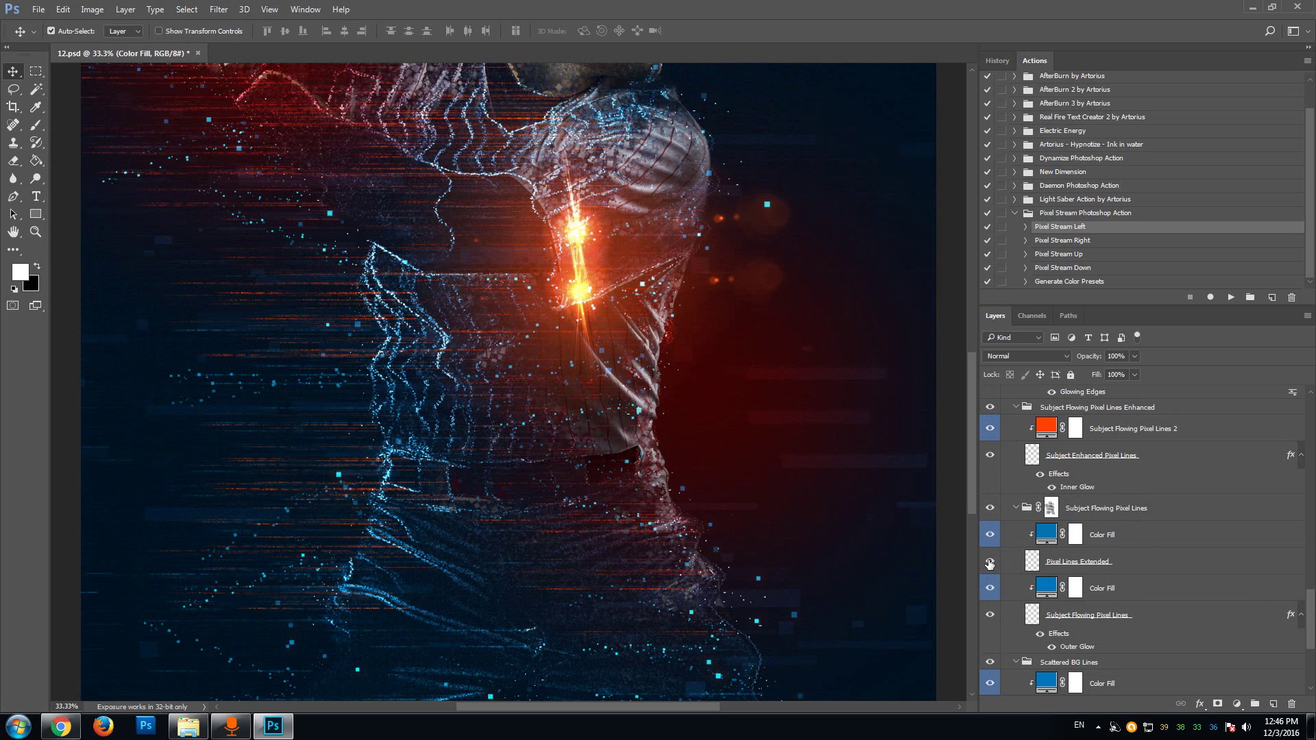
left_click(990, 616)
left_click(989, 617)
Step: Try several hues for the Color Fill clipped to the Subject Flowing Pixel Lines layer, and set it to bright blue 00baff
double_click(1048, 588)
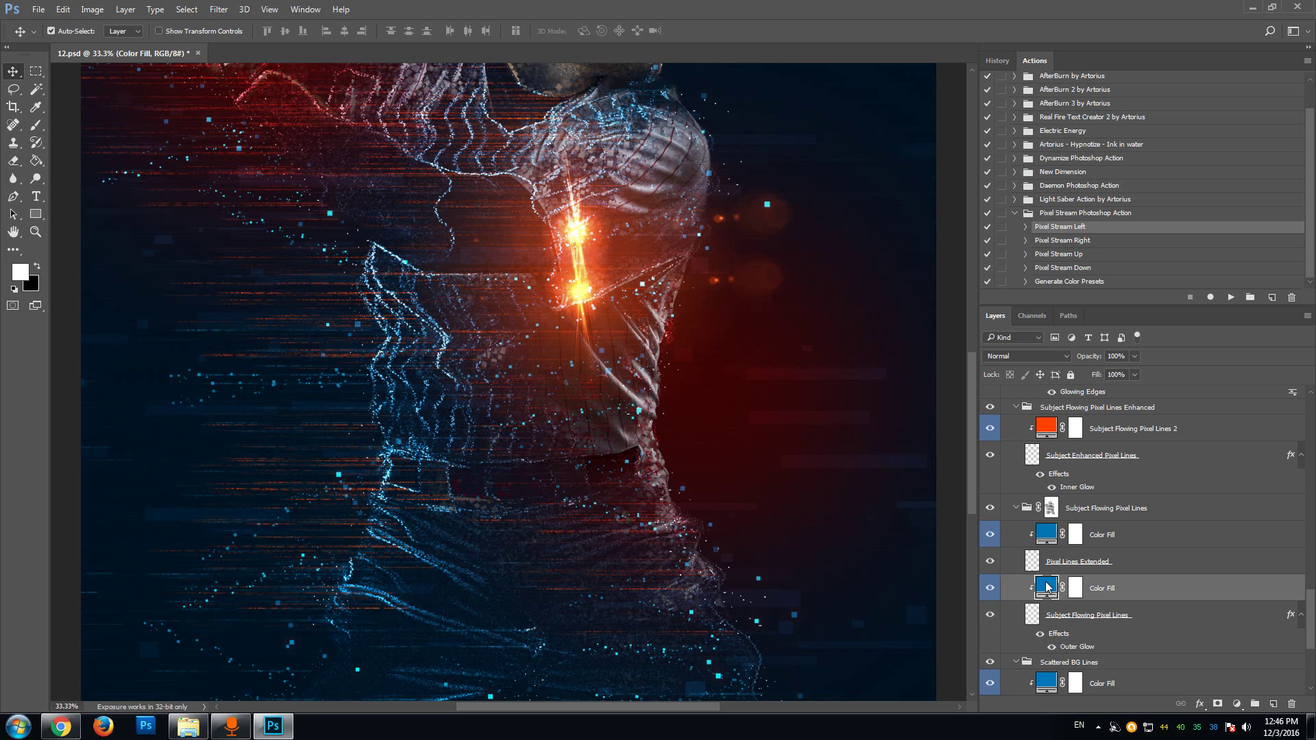
left_click_drag(598, 157, 808, 125)
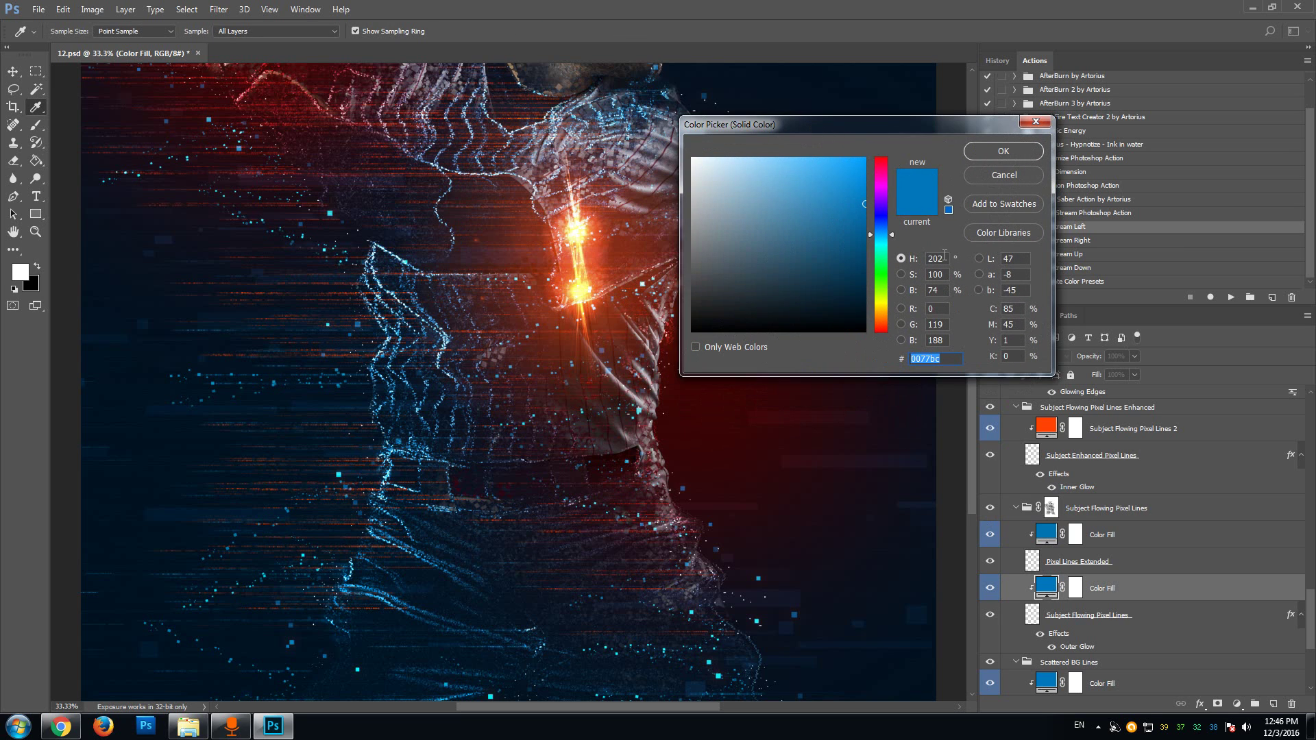
left_click(883, 323)
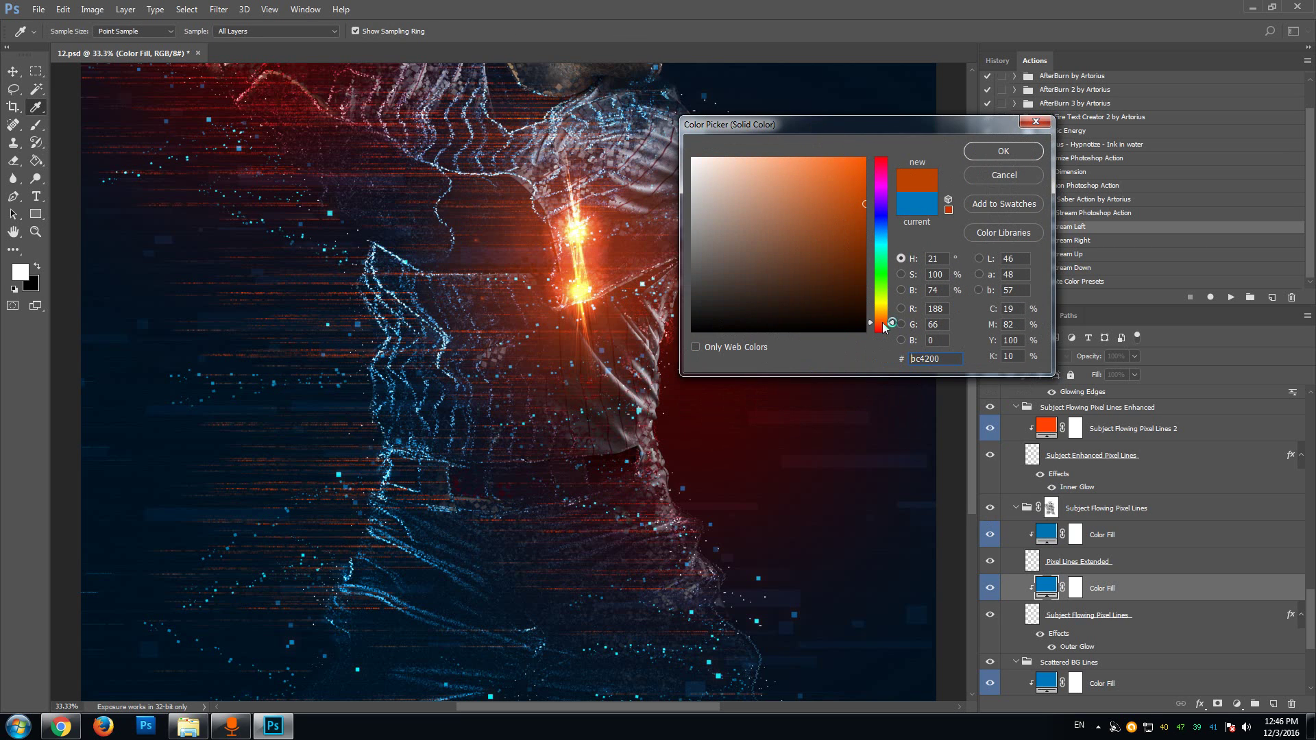
left_click_drag(832, 202, 885, 134)
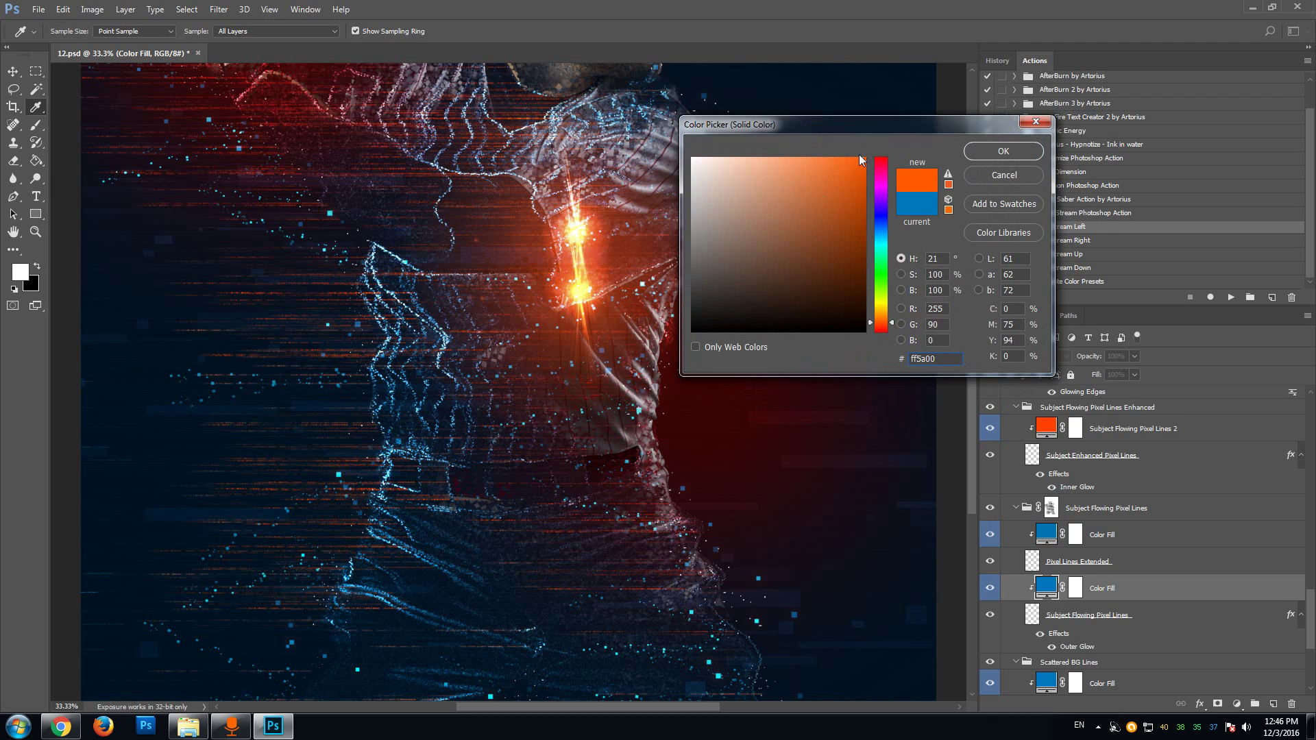
left_click(885, 164)
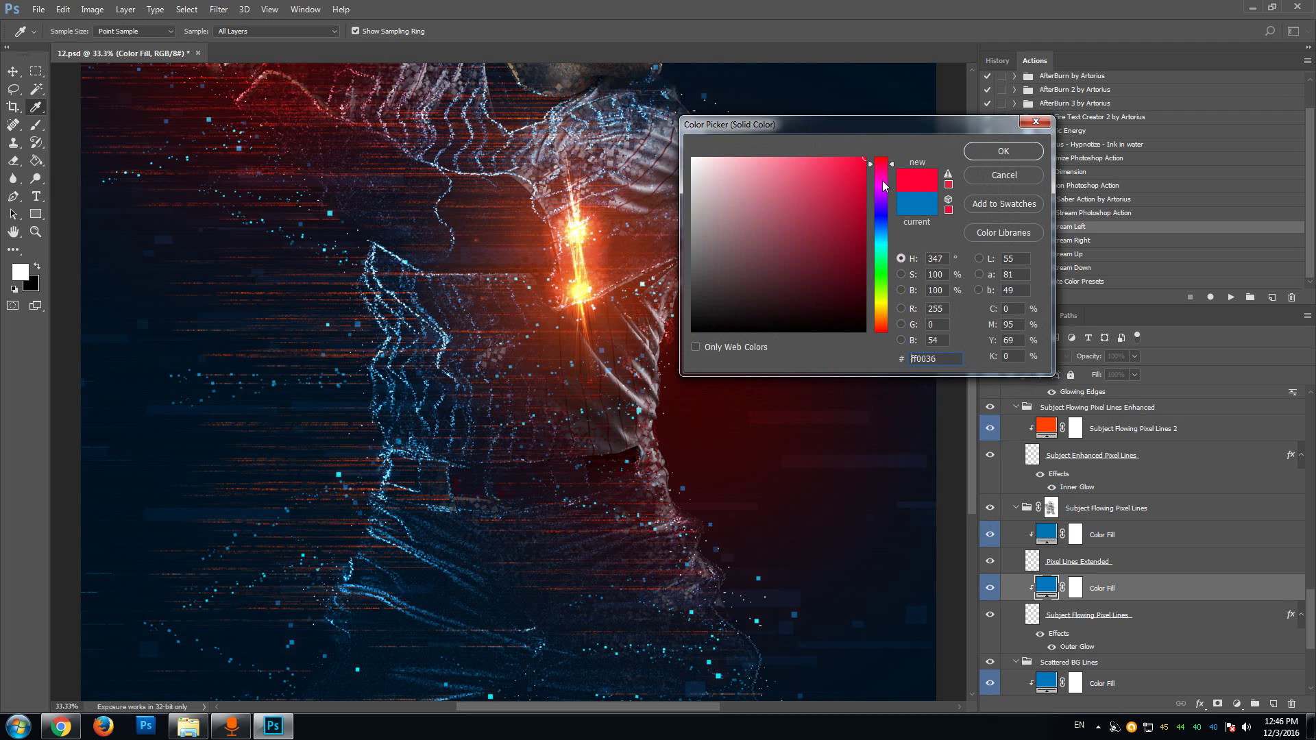
left_click(884, 185)
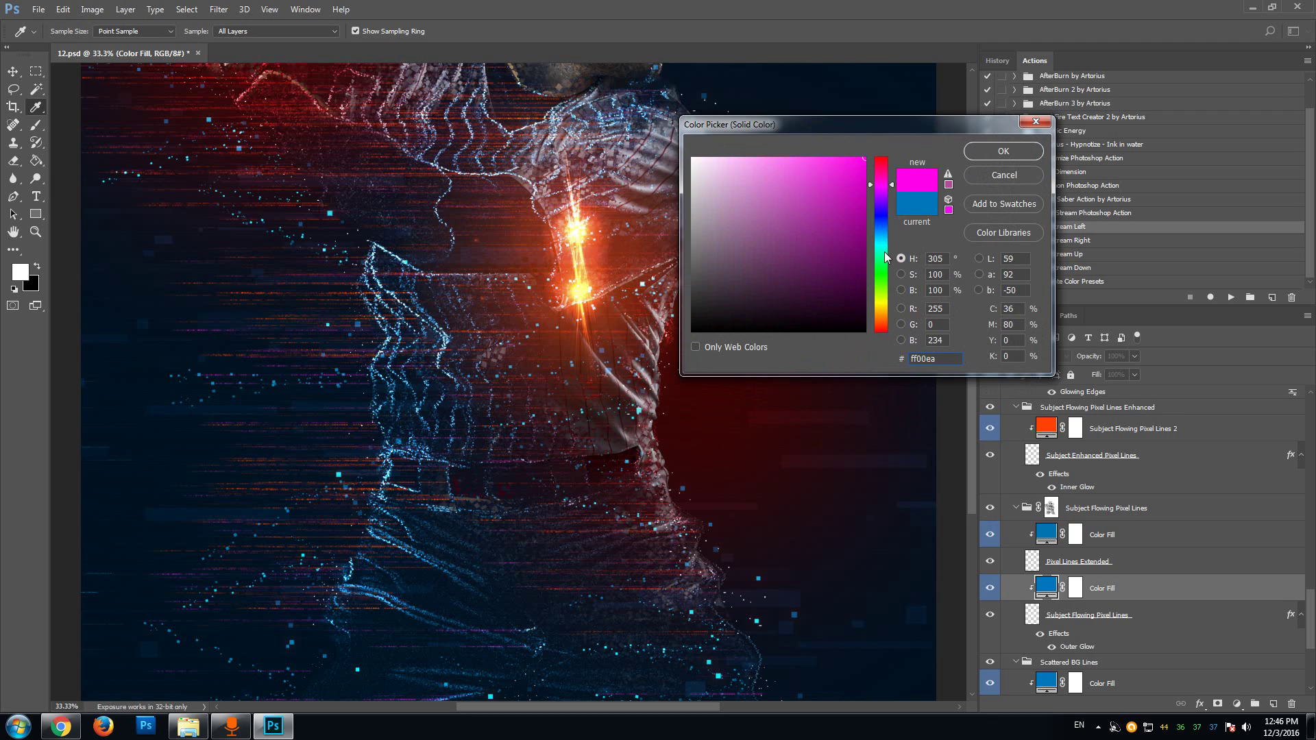
left_click(887, 279)
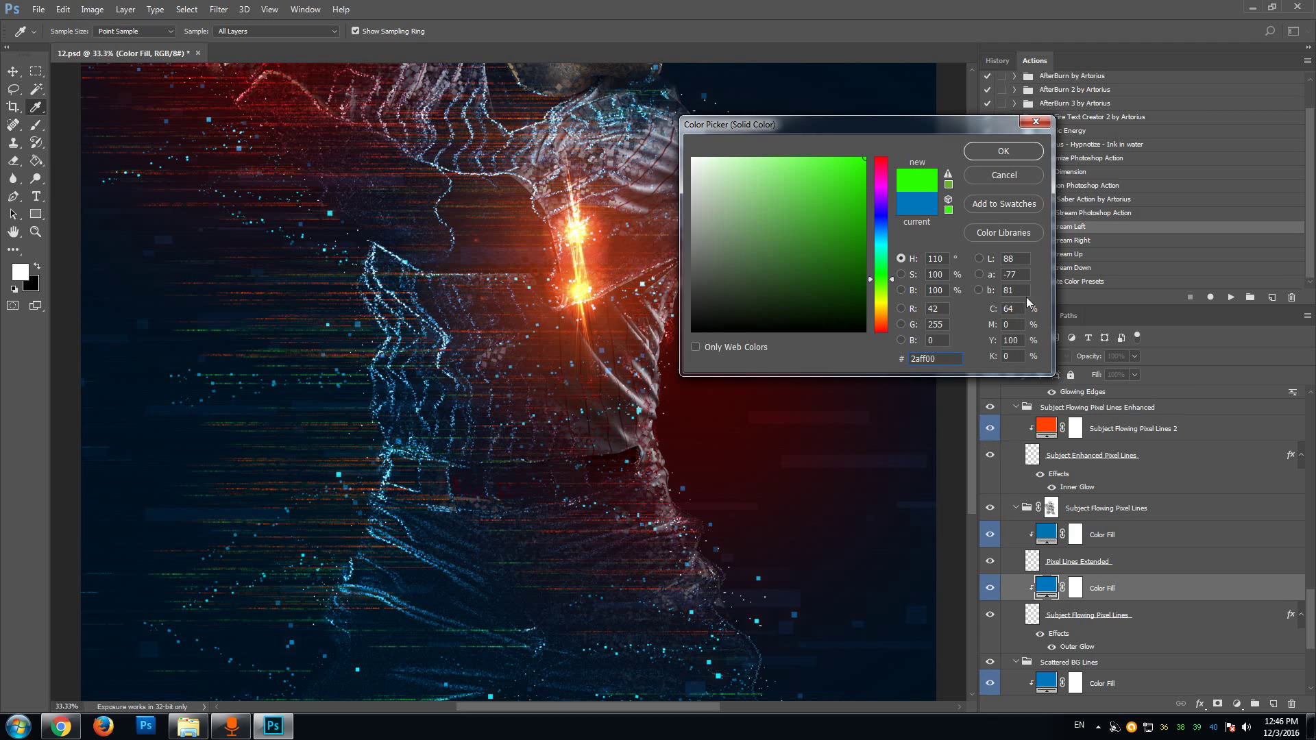
left_click(883, 323)
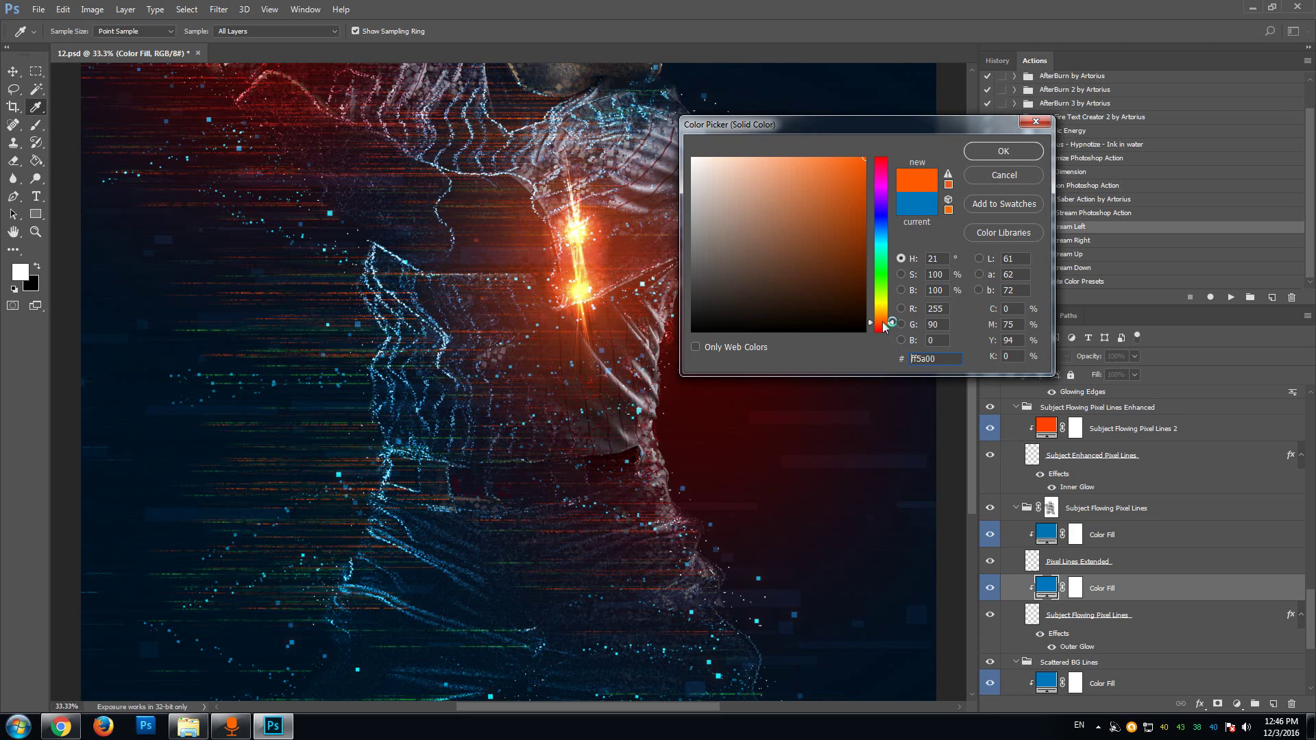
left_click(877, 237)
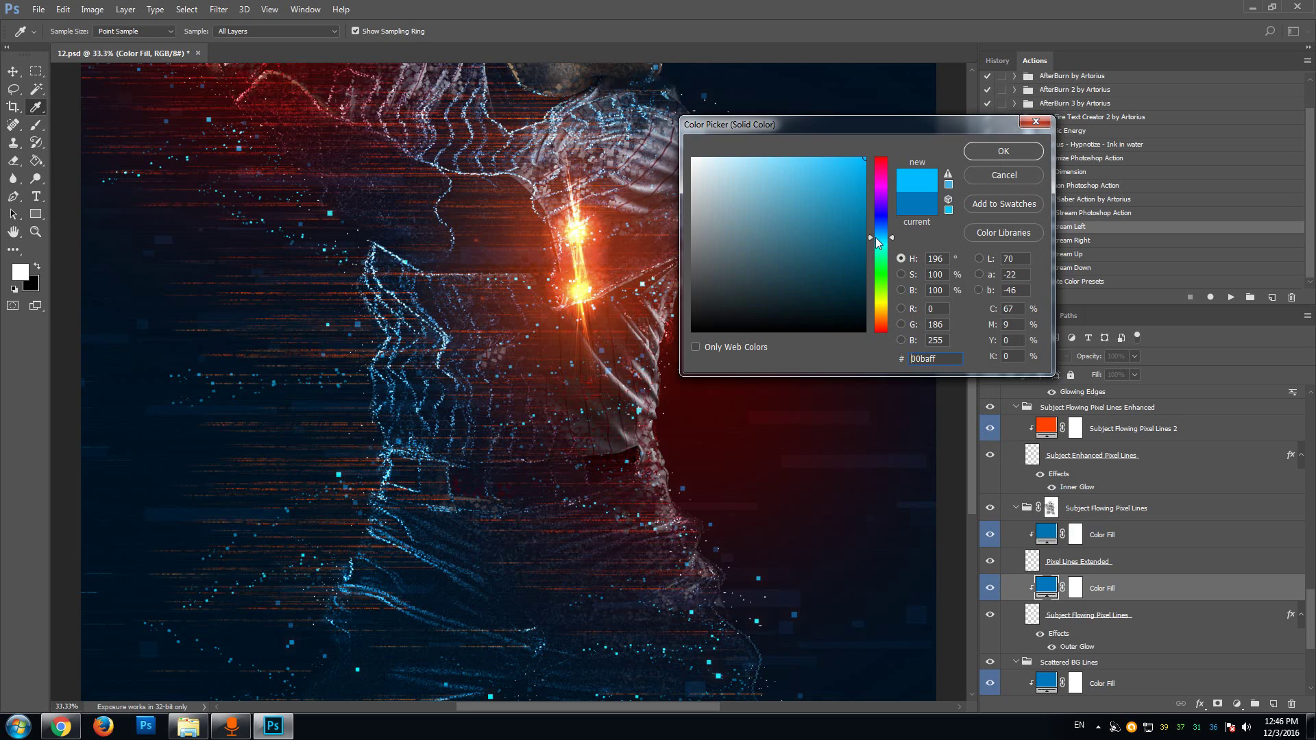
left_click(1017, 157)
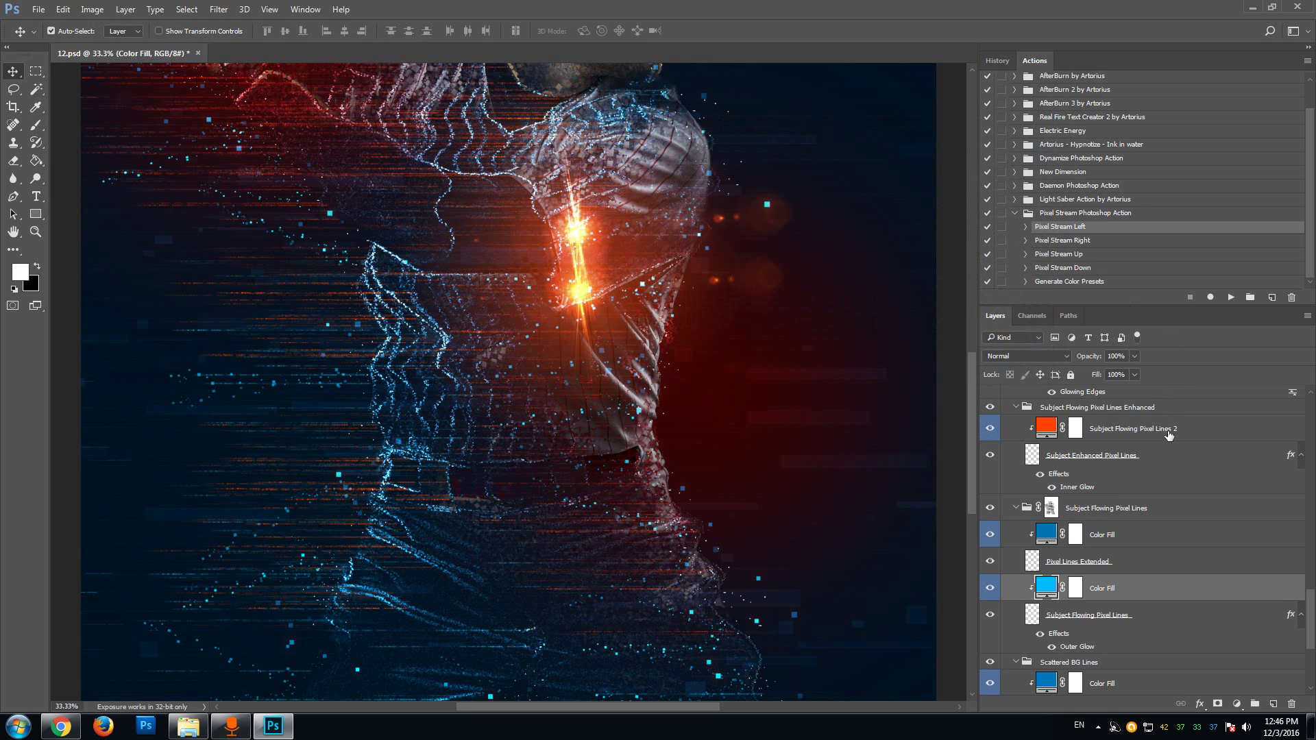
Step: Disable the layer mask on the Subject Flowing Pixel Lines group
left_click(1083, 512)
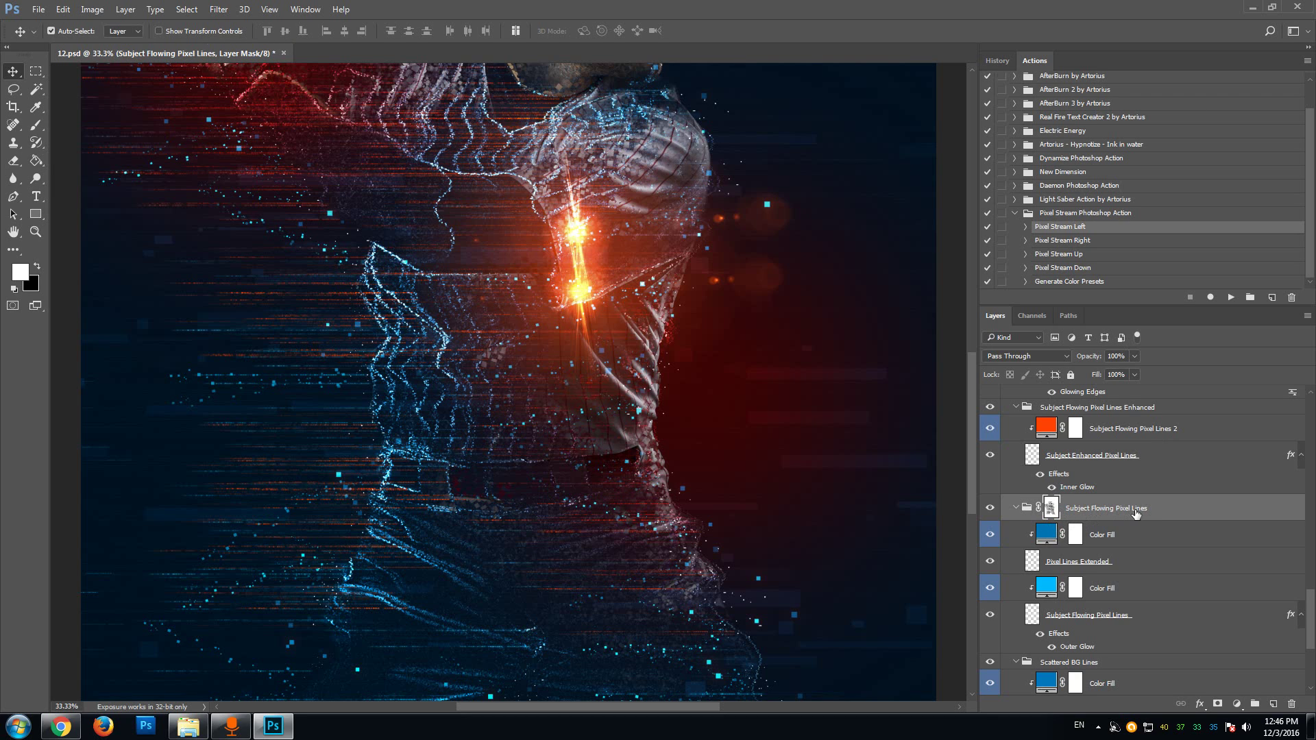
right_click(1052, 509)
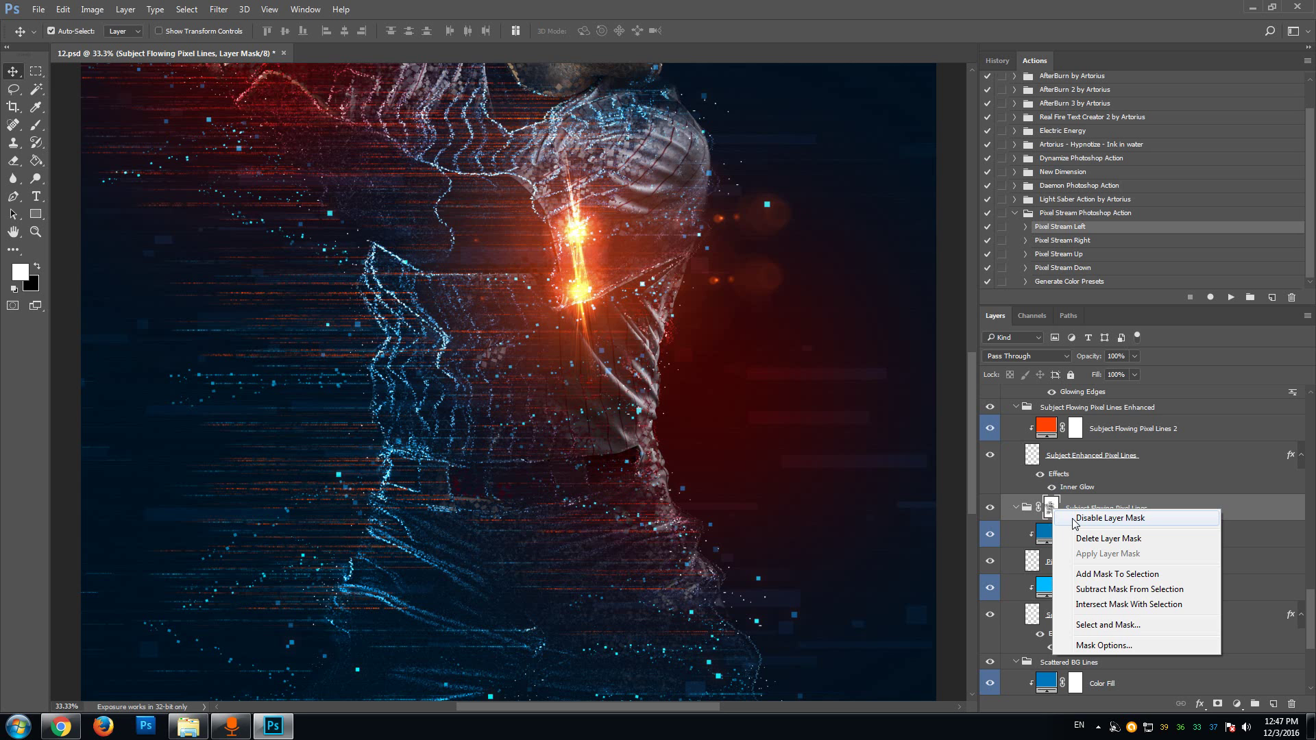
left_click(1076, 519)
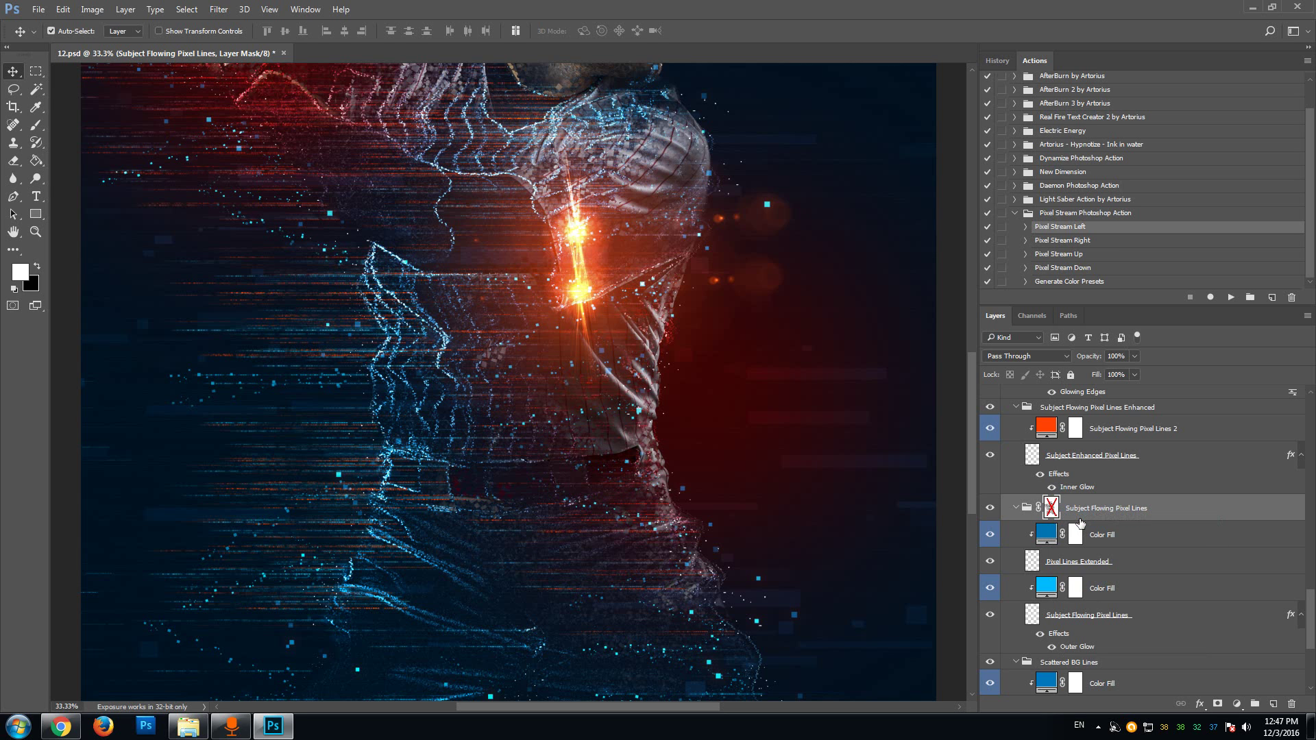
Step: Hide and show the Subject Enhanced Pixel Lines layer to check its effect around the batter's upper body
left_click_drag(974, 400, 980, 353)
scroll(1030, 498, "up", 2)
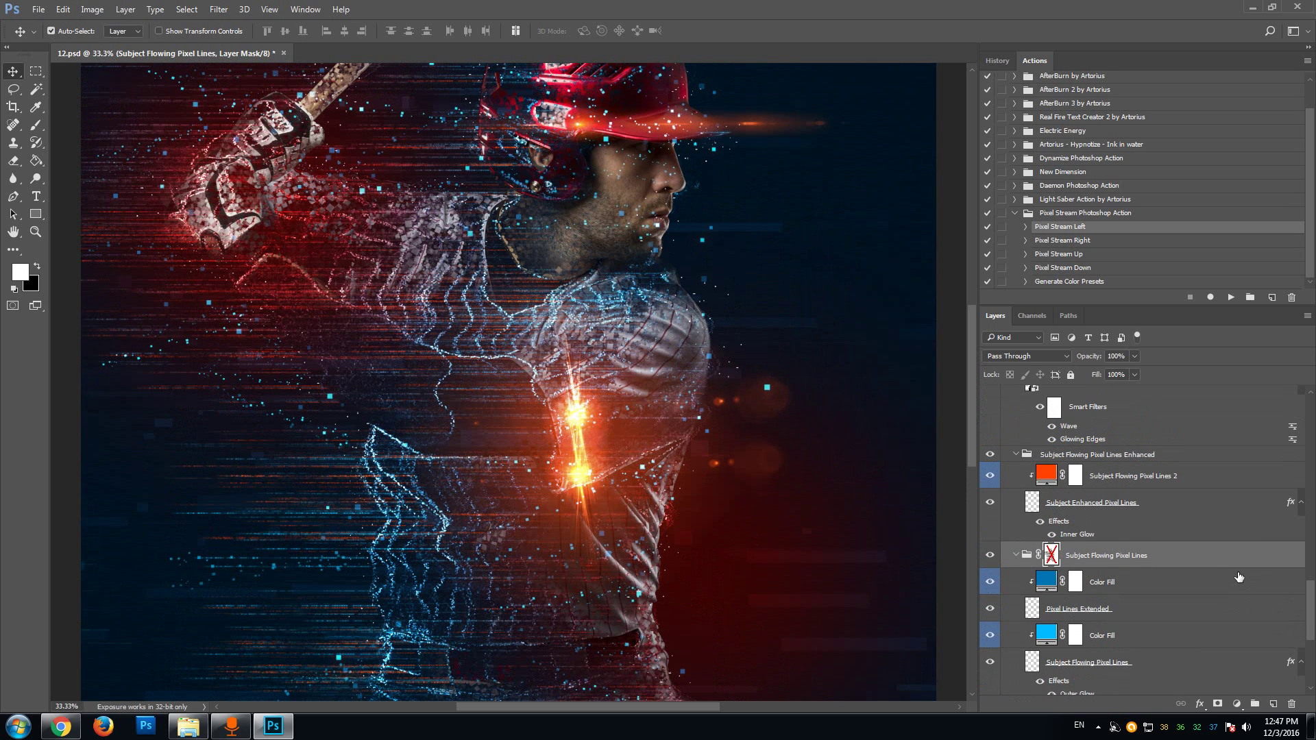
left_click(989, 504)
left_click(989, 504)
left_click(989, 504)
left_click(989, 504)
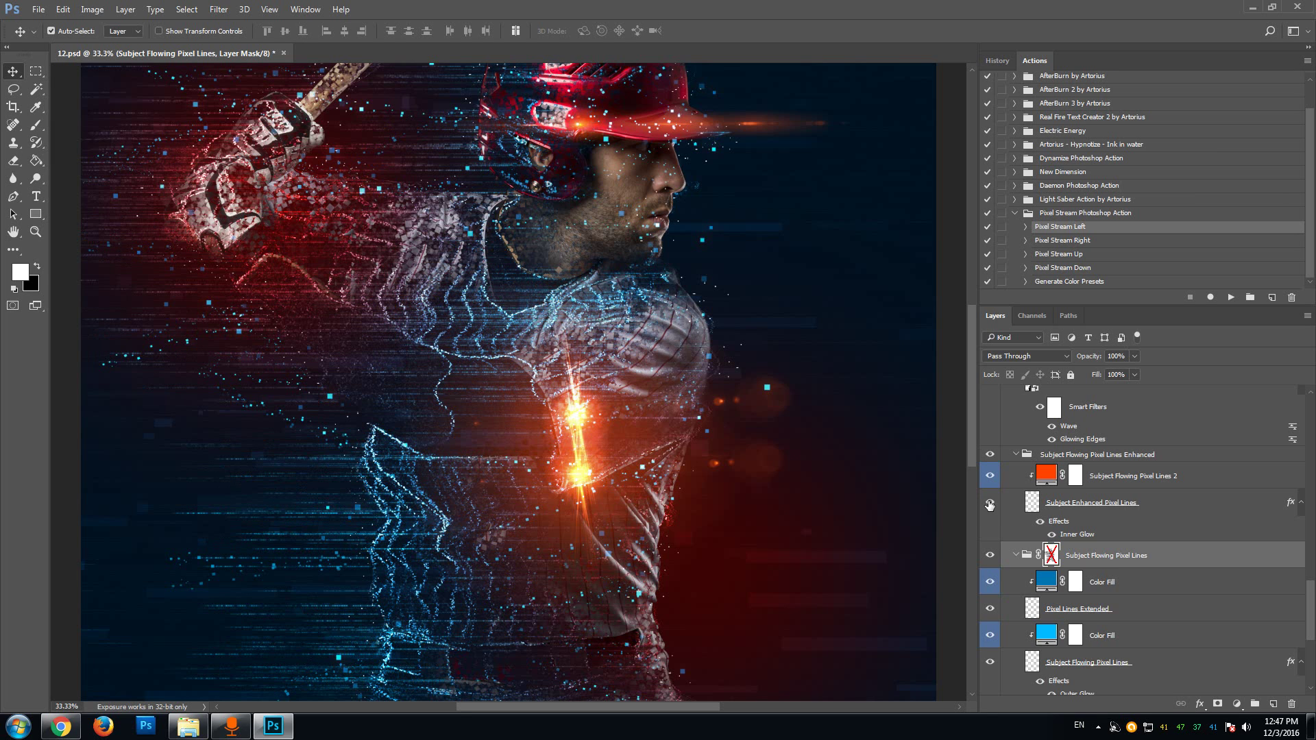
Step: Try green, yellow and blue hues for the fill clipped to the Subject Enhanced Pixel Lines layer, and discard the color change
left_click(1046, 483)
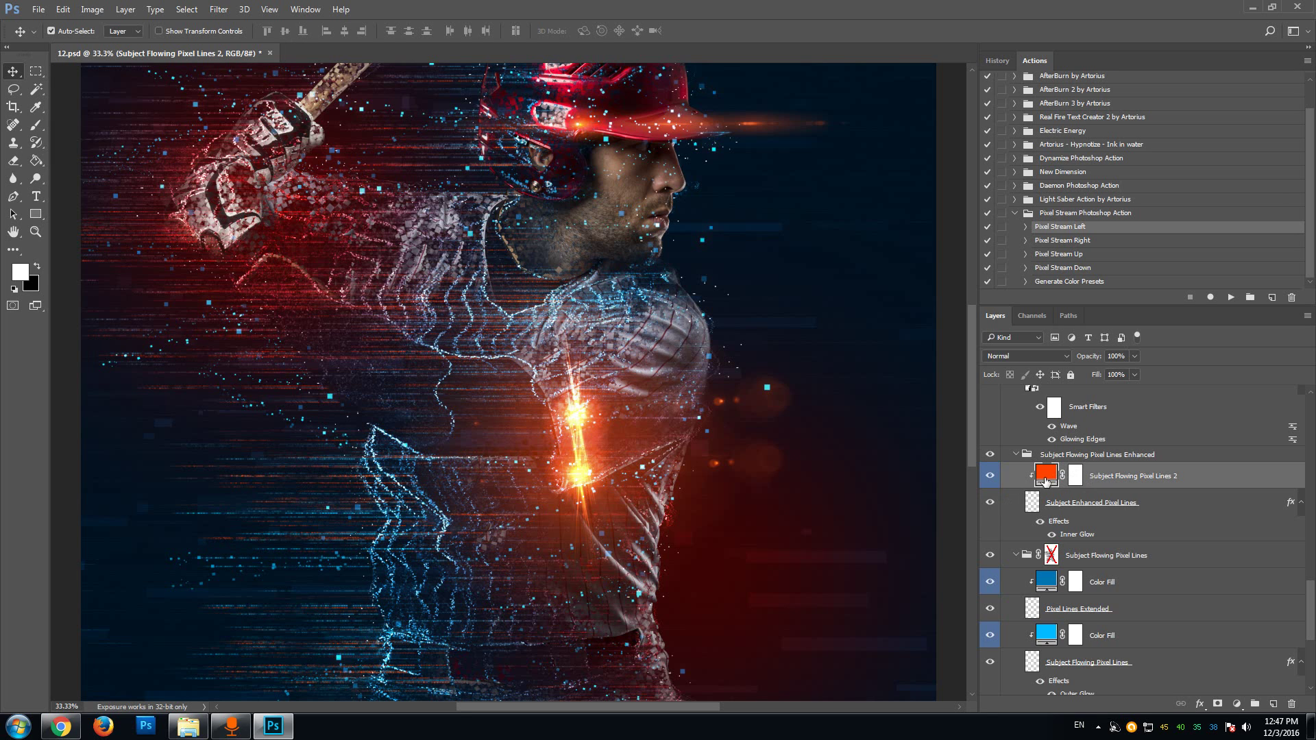
double_click(1045, 480)
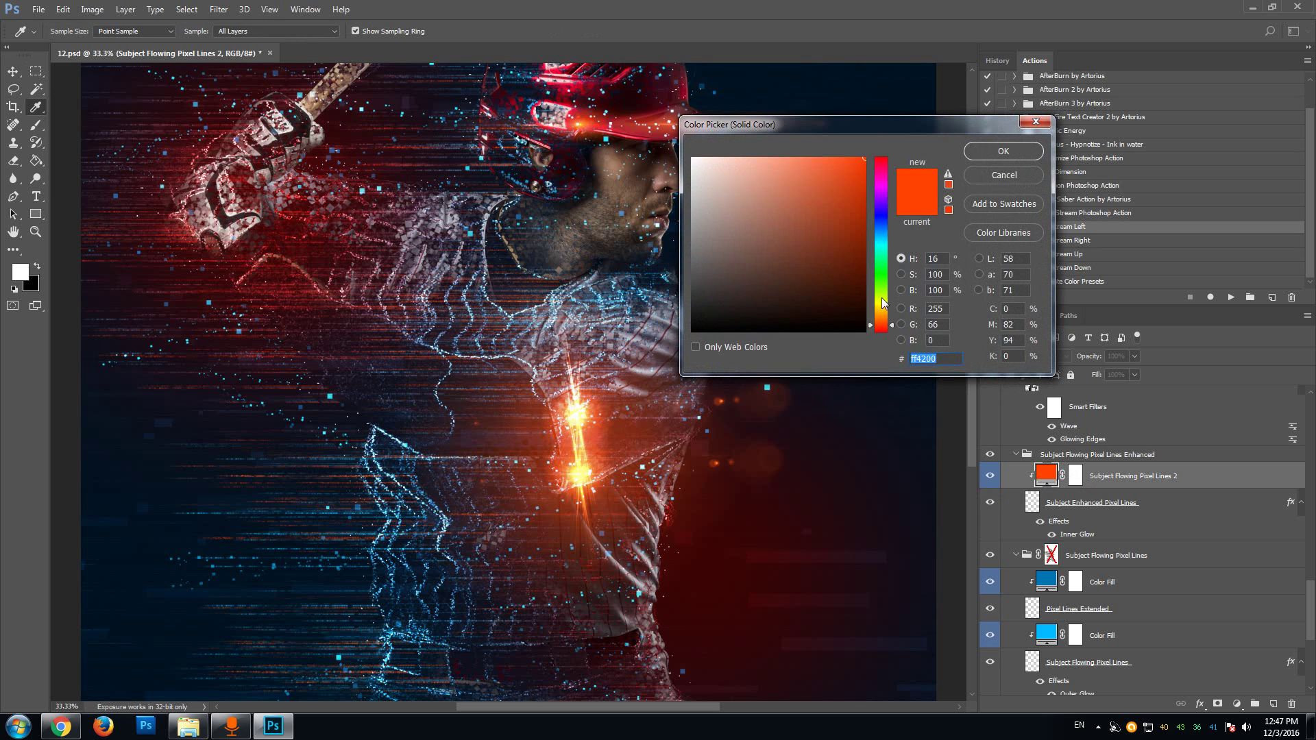
left_click_drag(882, 297, 883, 286)
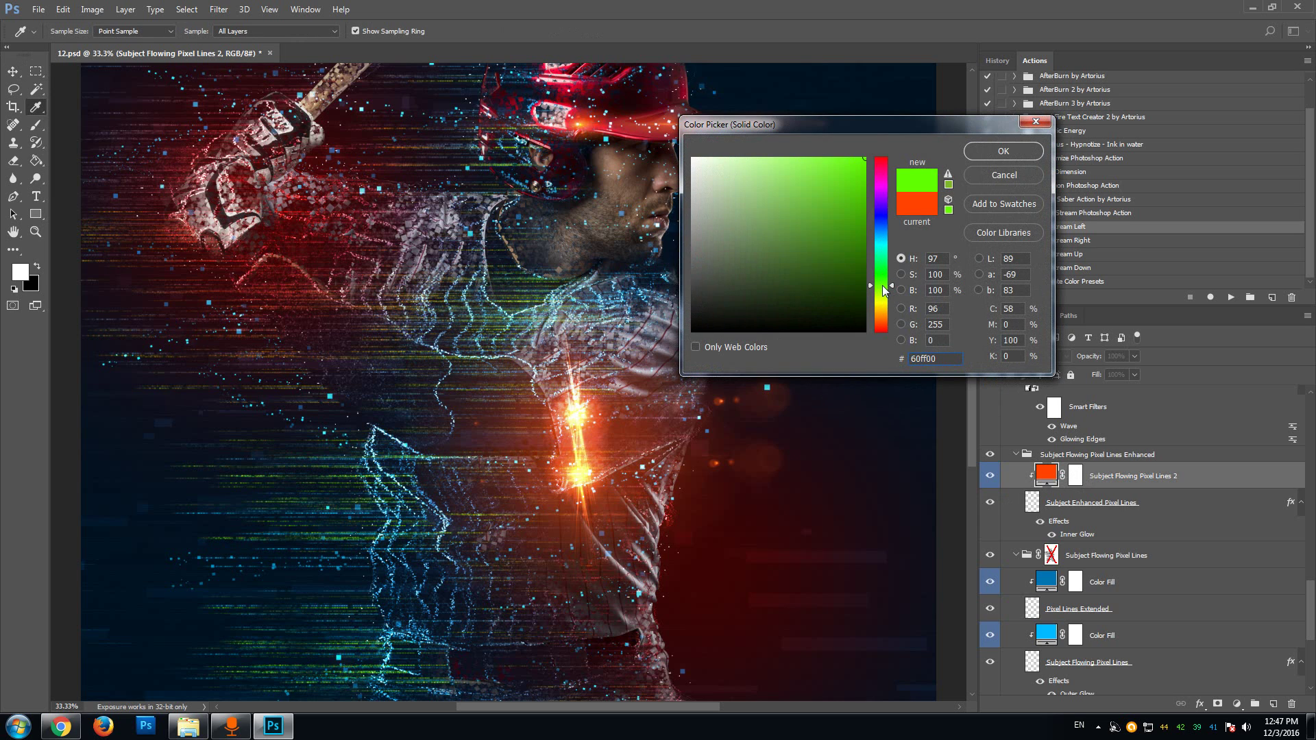
left_click(883, 310)
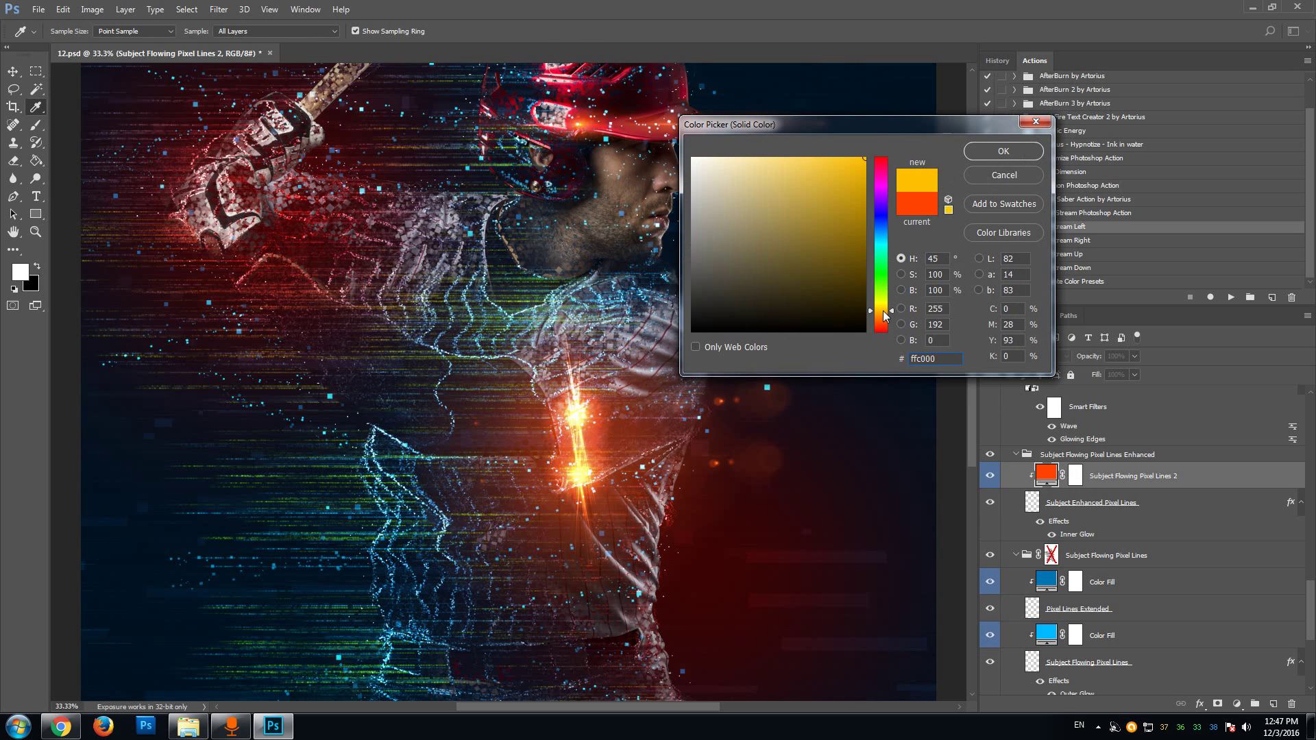
left_click(884, 218)
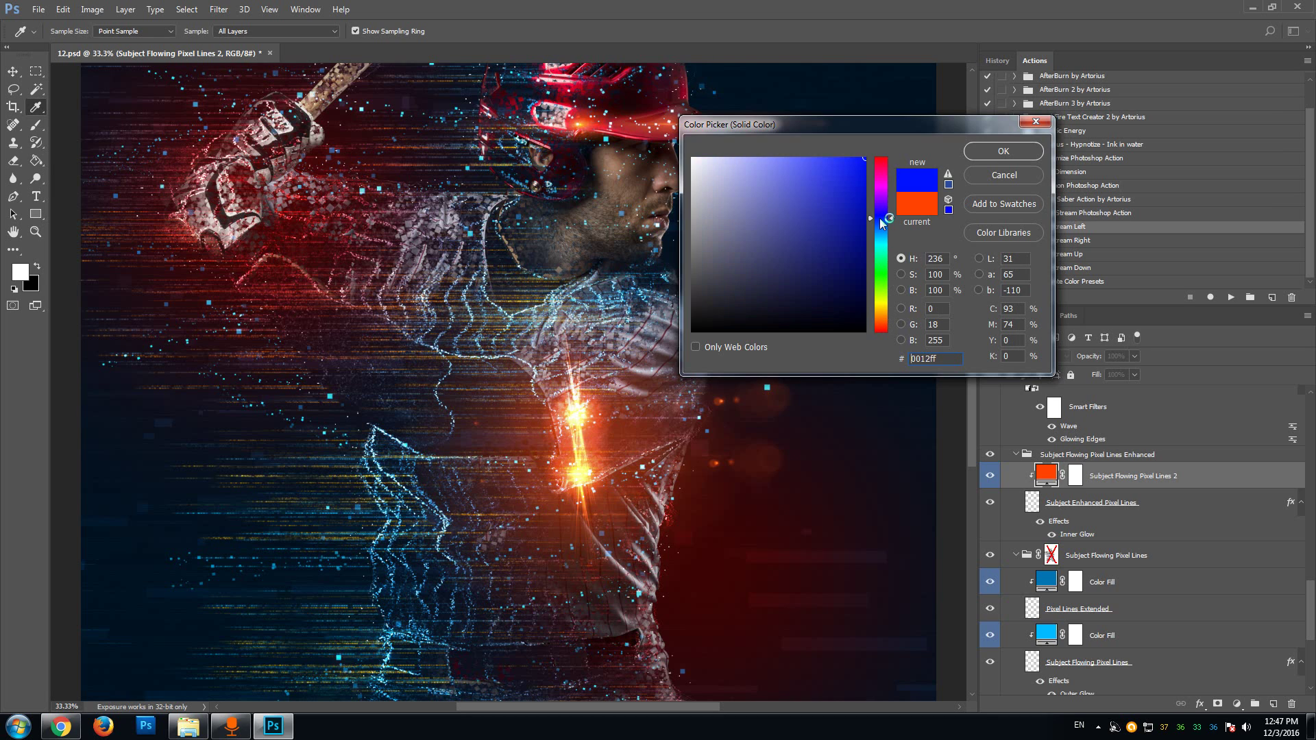
left_click(882, 237)
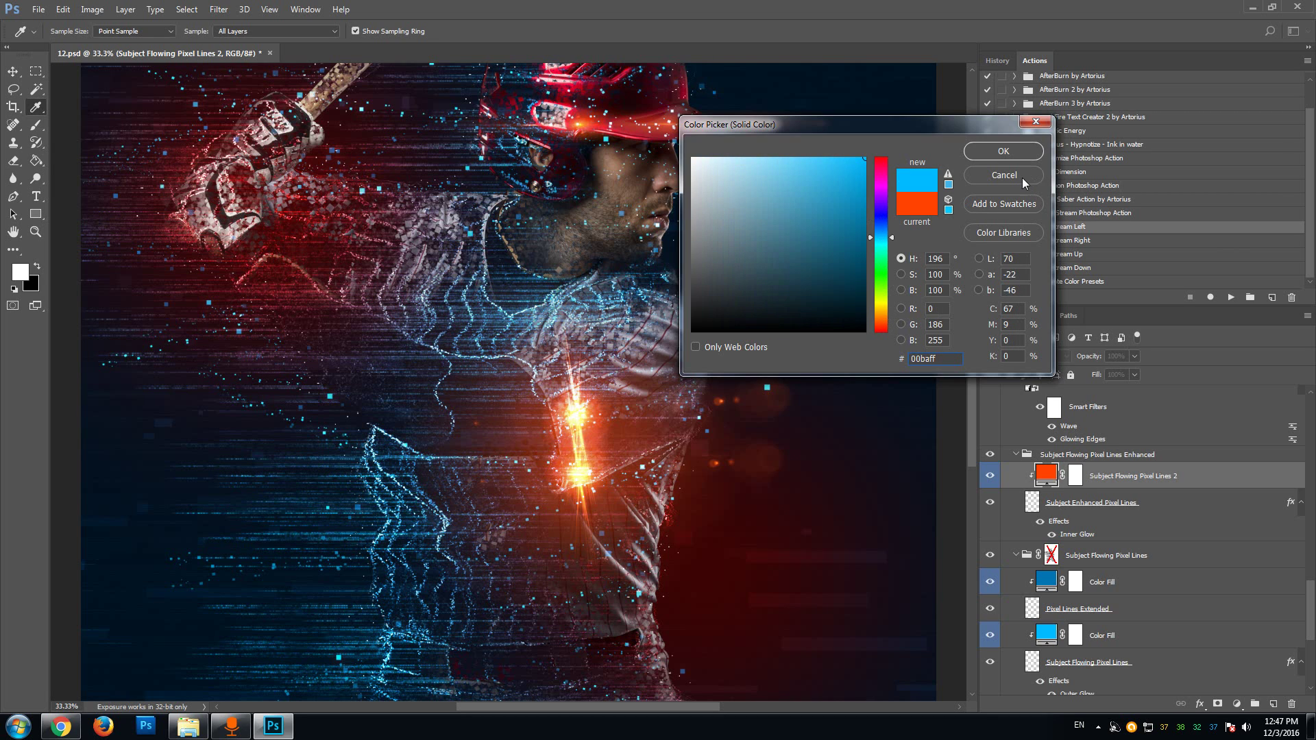
left_click(1004, 175)
Step: Hide and show the Subject Contour Lines layer repeatedly to check its effect on the player's outline
scroll(1161, 487, "up", 2)
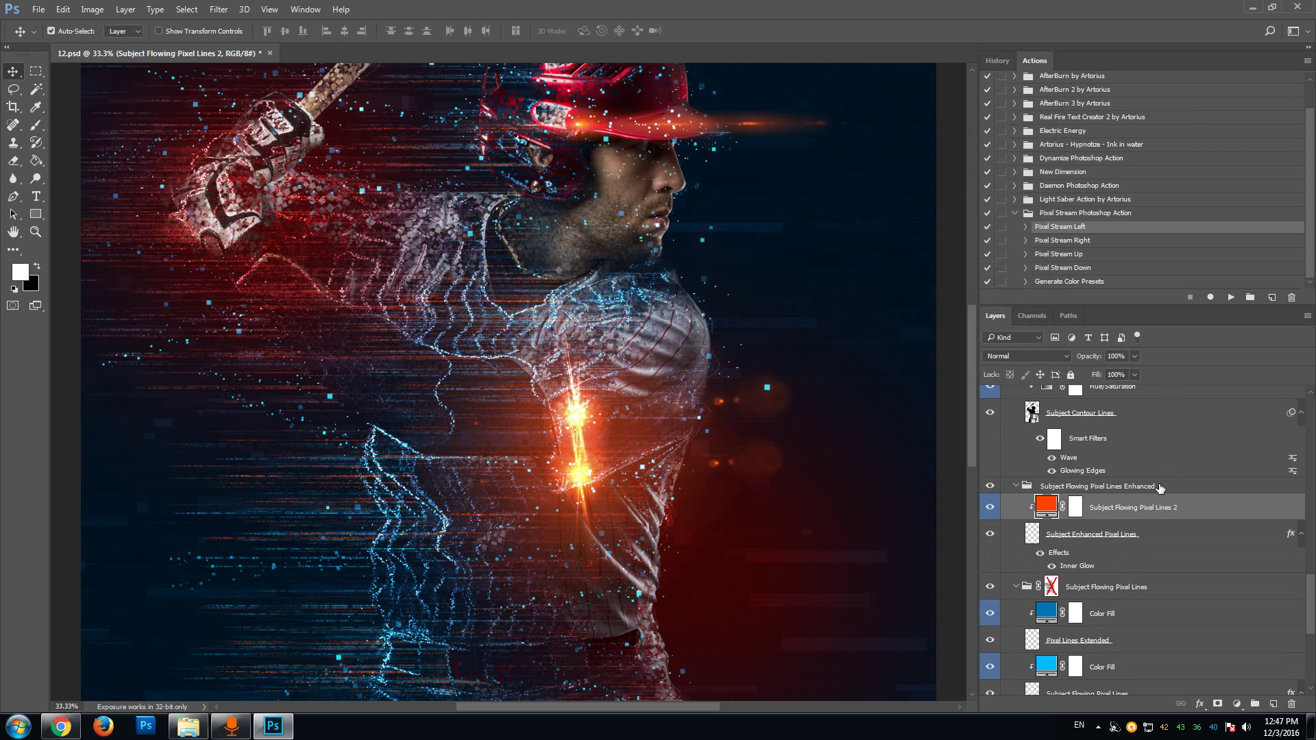
scroll(1160, 487, "up", 3)
left_click(989, 461)
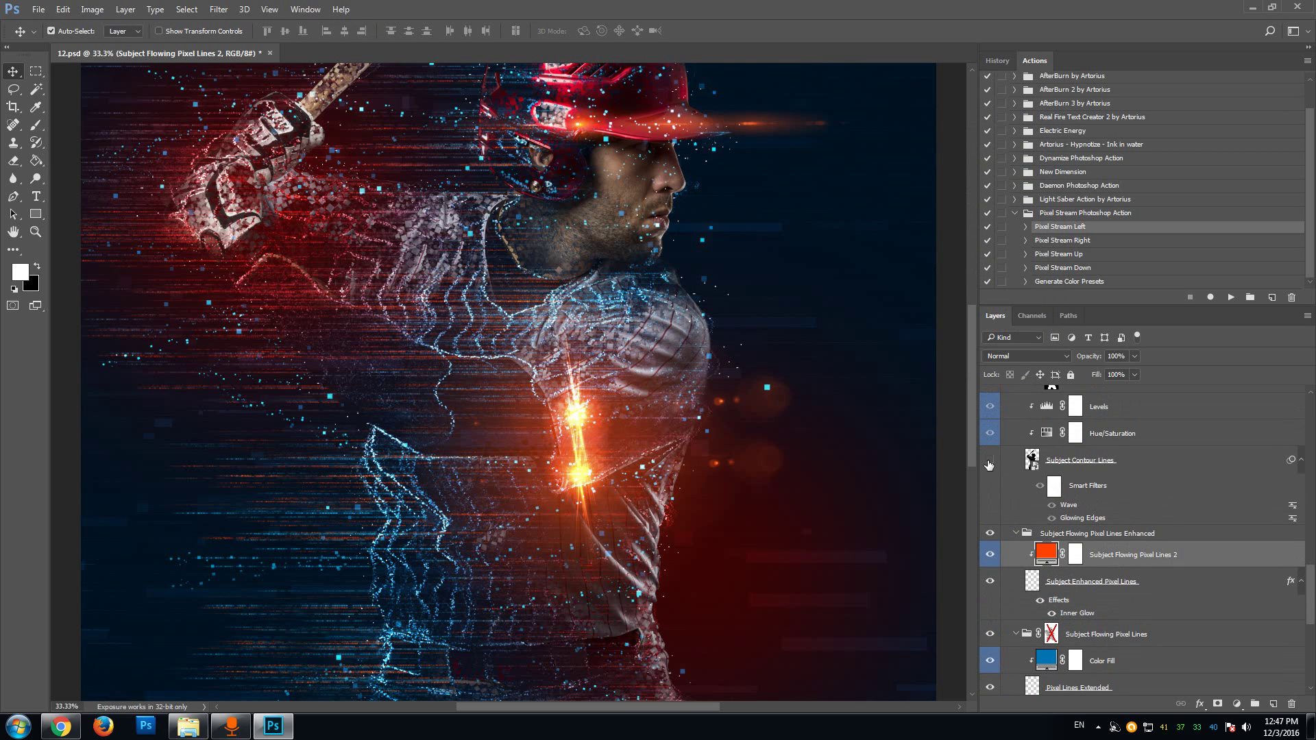
left_click(989, 462)
left_click(989, 462)
left_click(989, 462)
left_click(989, 462)
Step: Disable and re-enable the mask of the Subject Contour Lines group to compare the contour lines with and without it
scroll(1068, 497, "up", 1)
scroll(1068, 496, "up", 4)
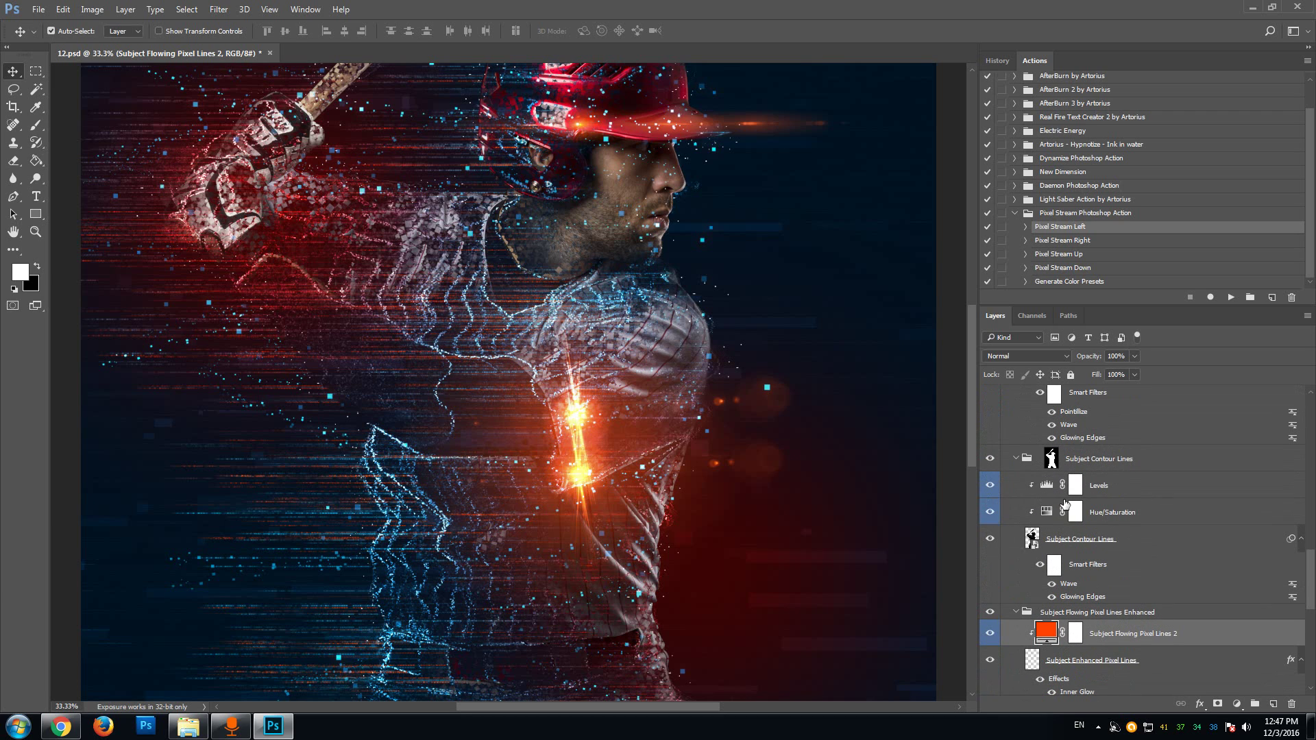
left_click(1052, 464)
right_click(1053, 464)
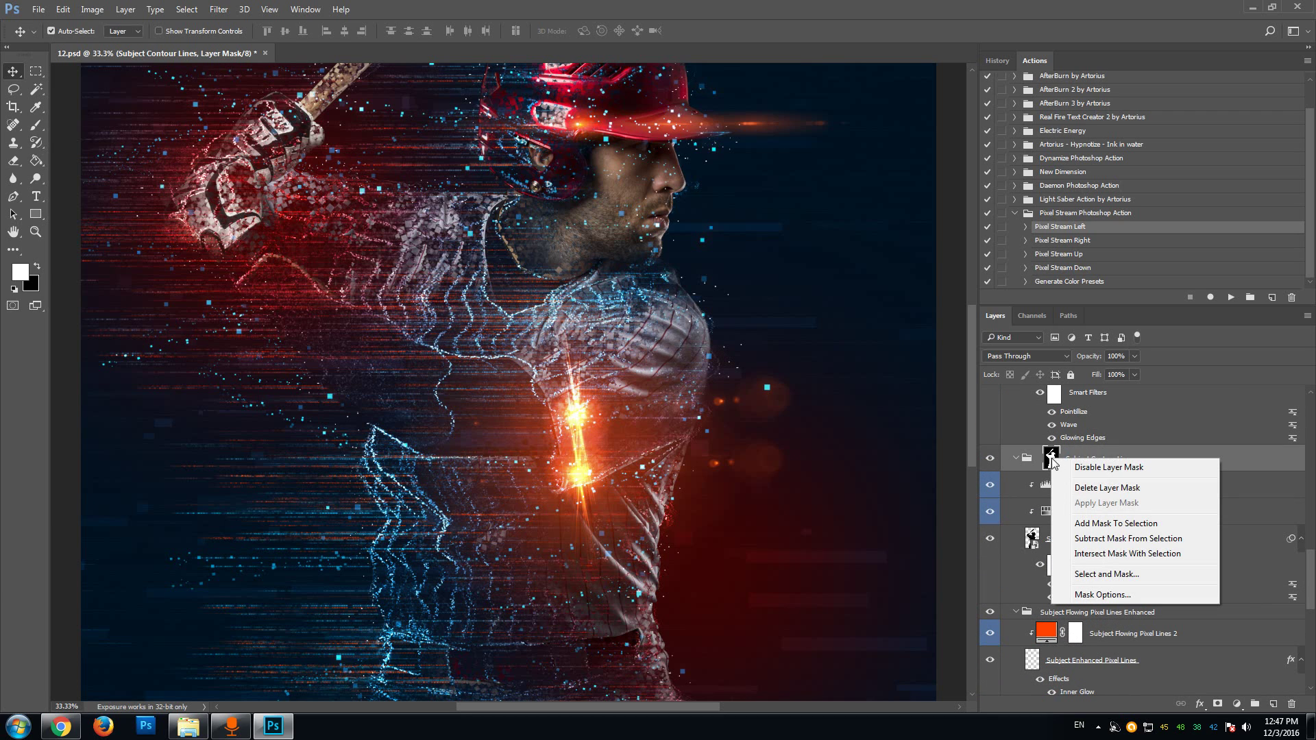
left_click(1078, 468)
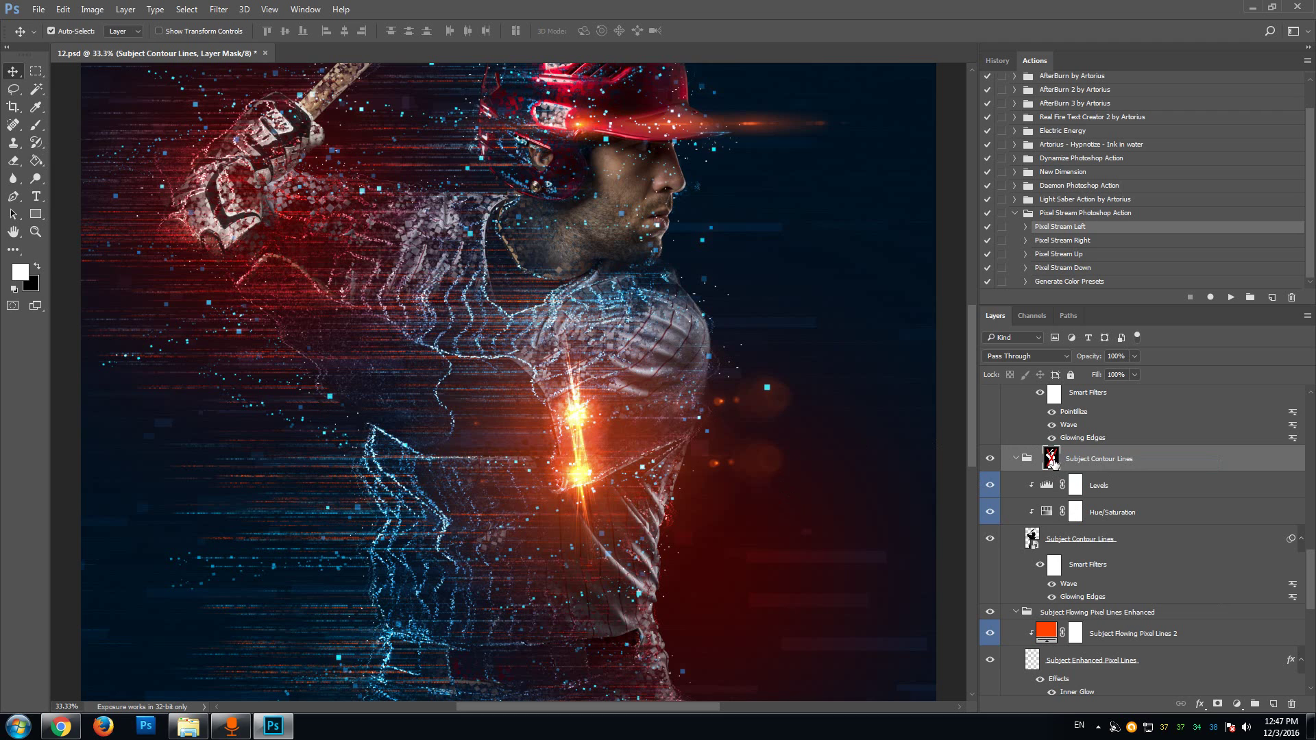
left_click(1052, 459, "shift")
Step: Hide and show the Subject Inner Particles layer to check the lines it adds across the player's jersey
scroll(1115, 514, "up", 1)
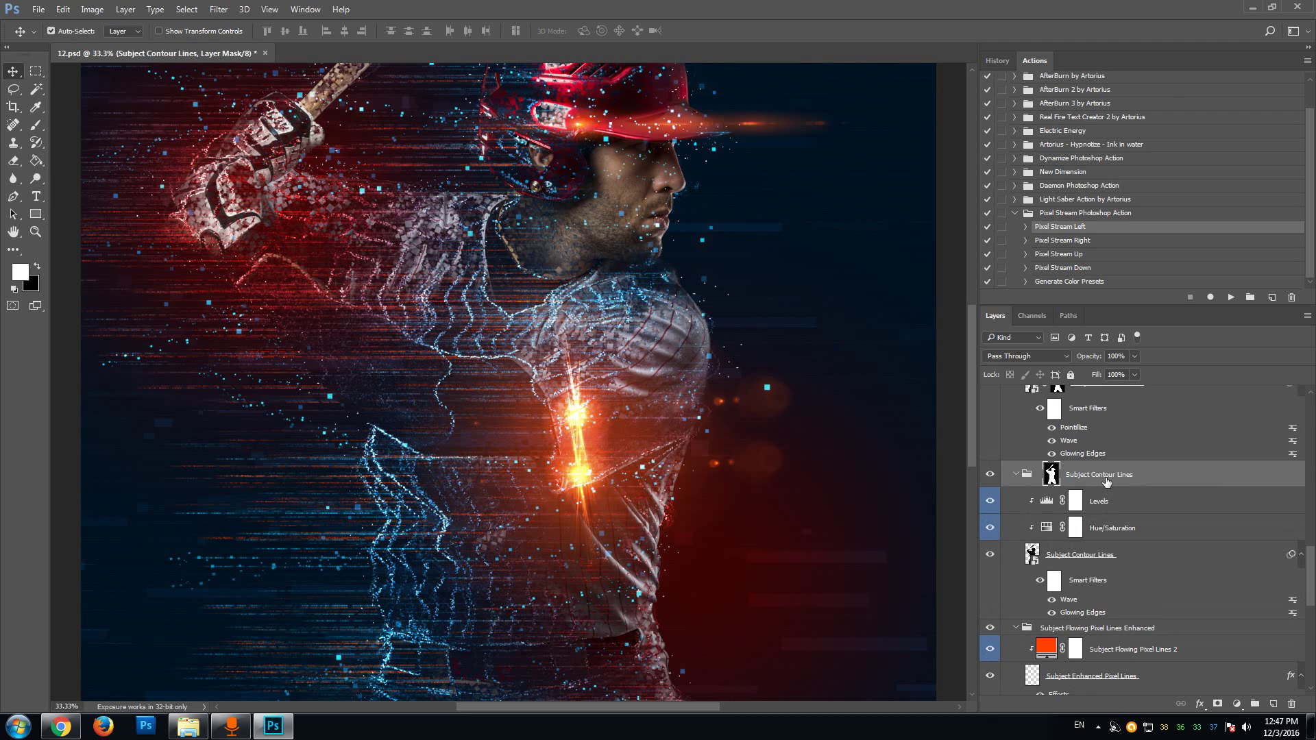
scroll(1178, 501, "up", 1)
scroll(1176, 511, "up", 6)
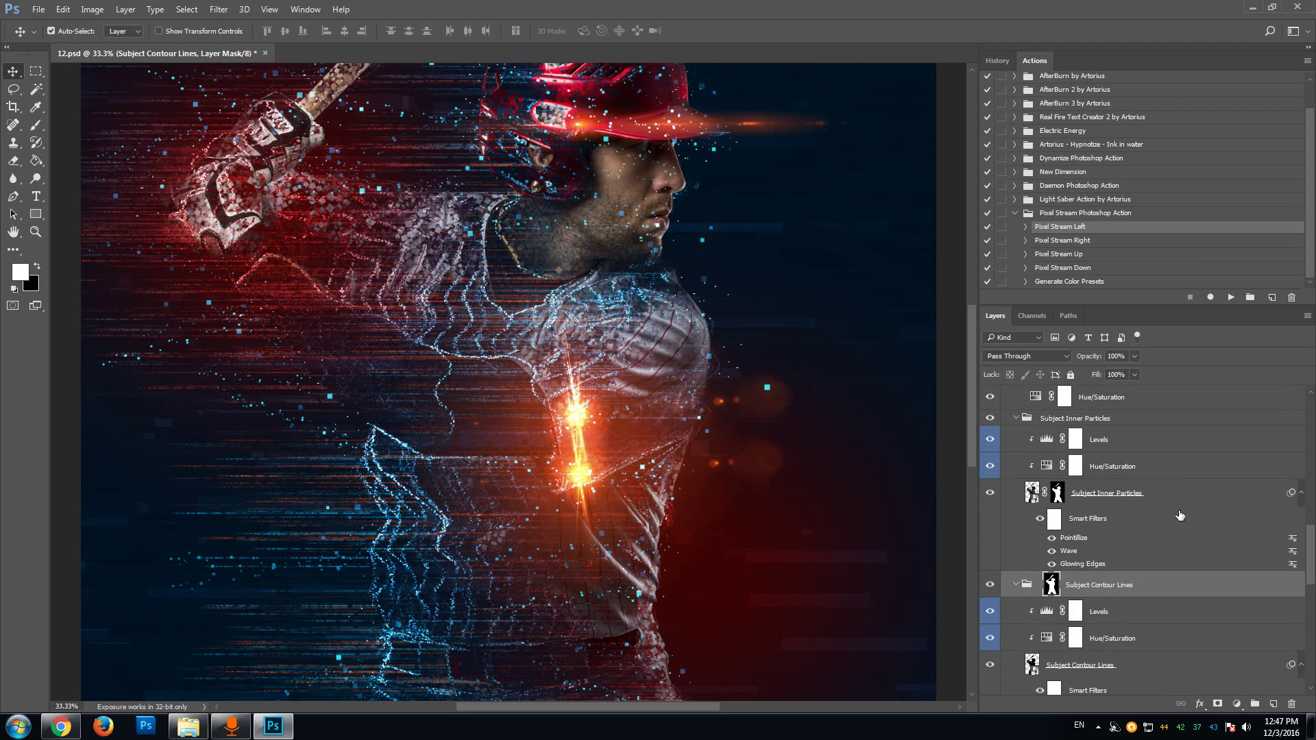
left_click(989, 494)
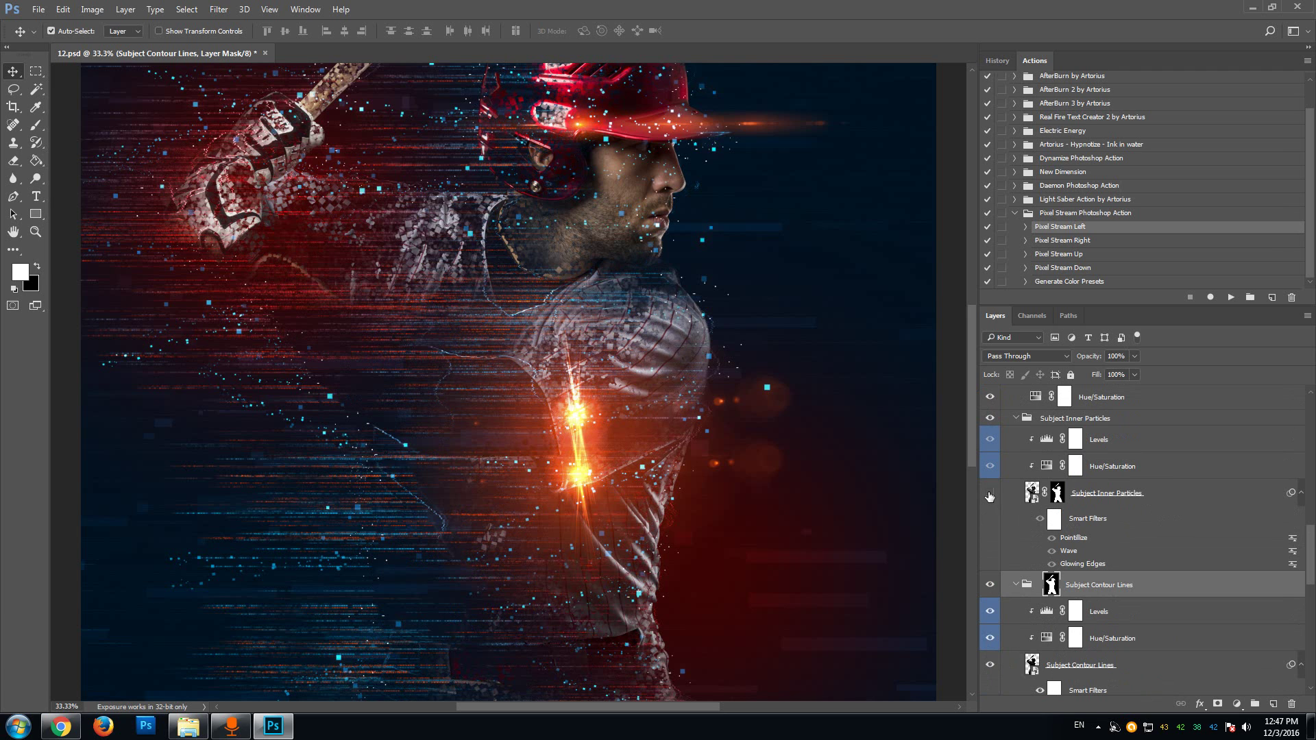
left_click(990, 494)
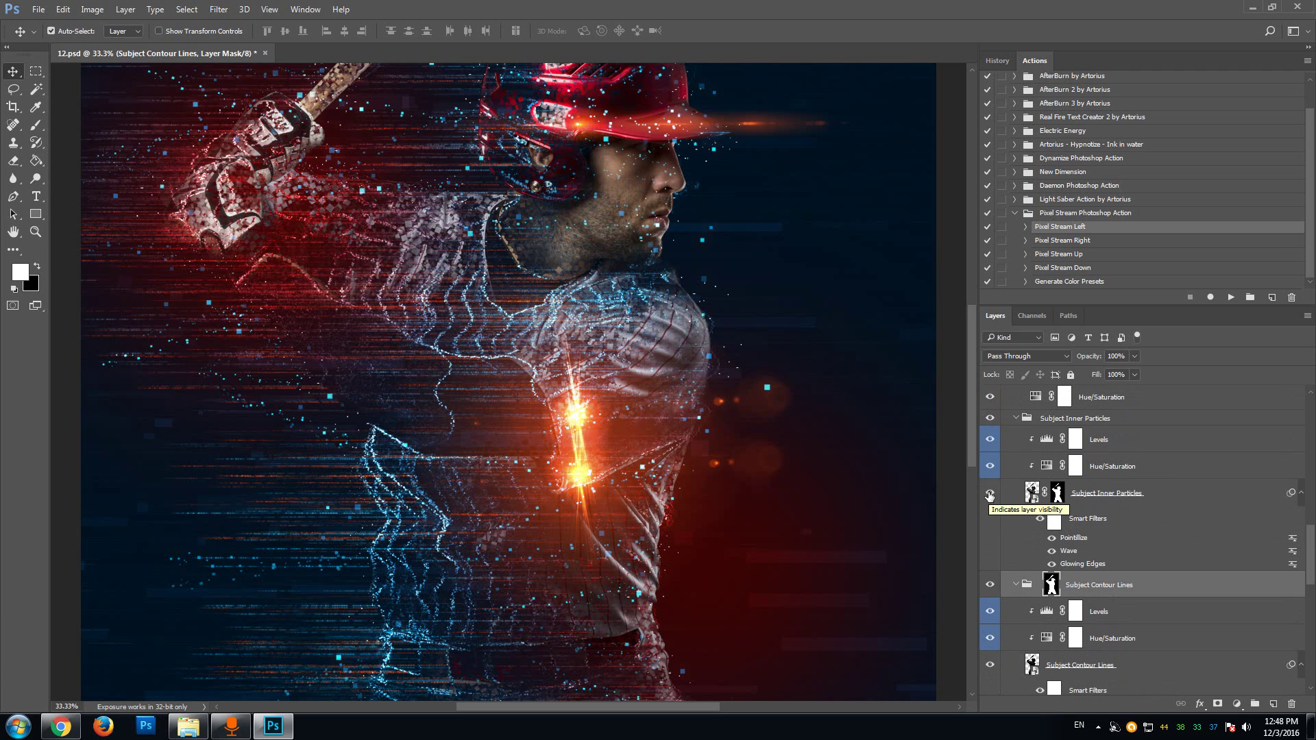
left_click(990, 494)
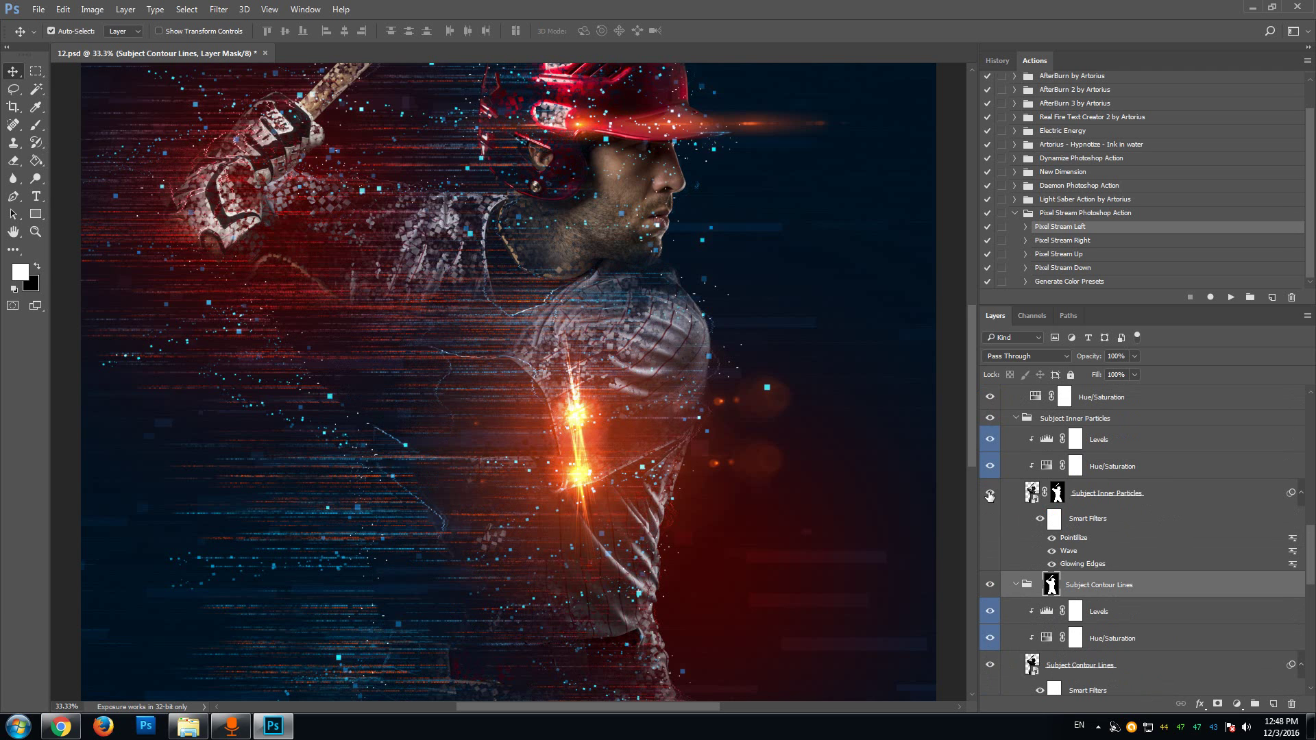
left_click(990, 493)
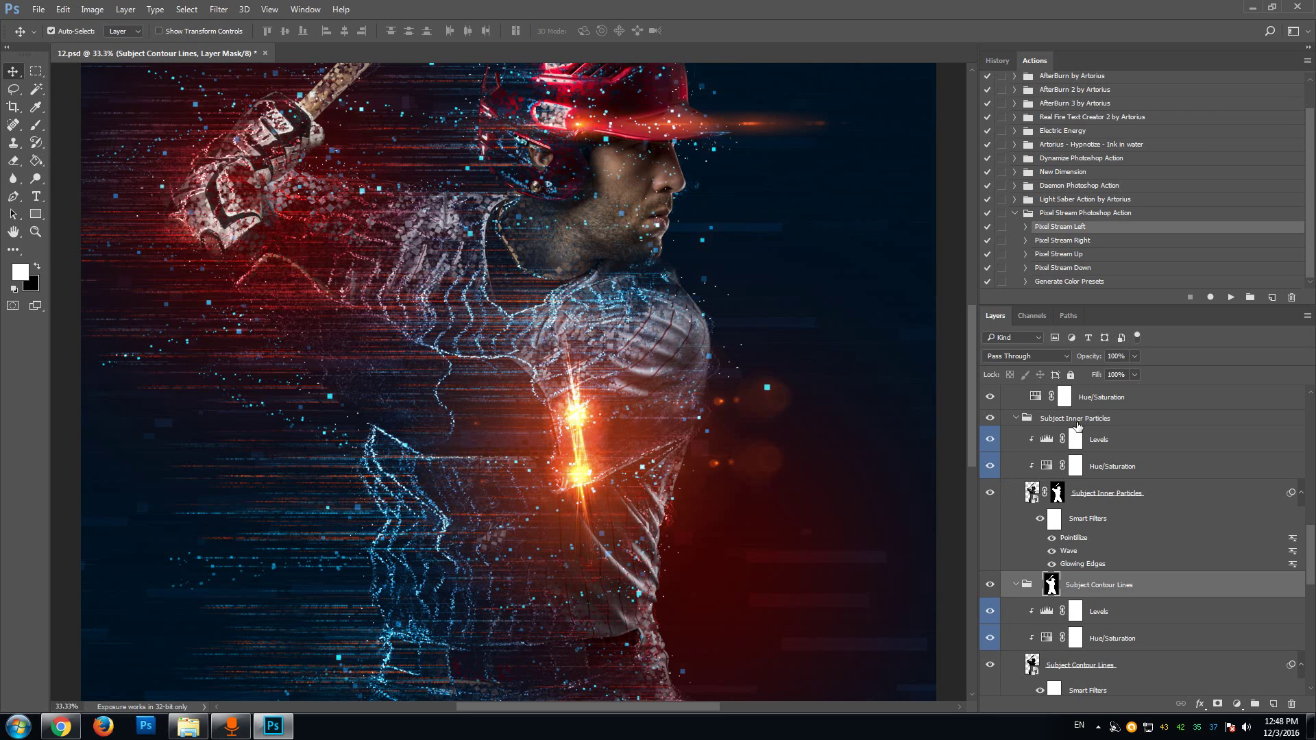
key("alt+shift+w")
left_click(1162, 504)
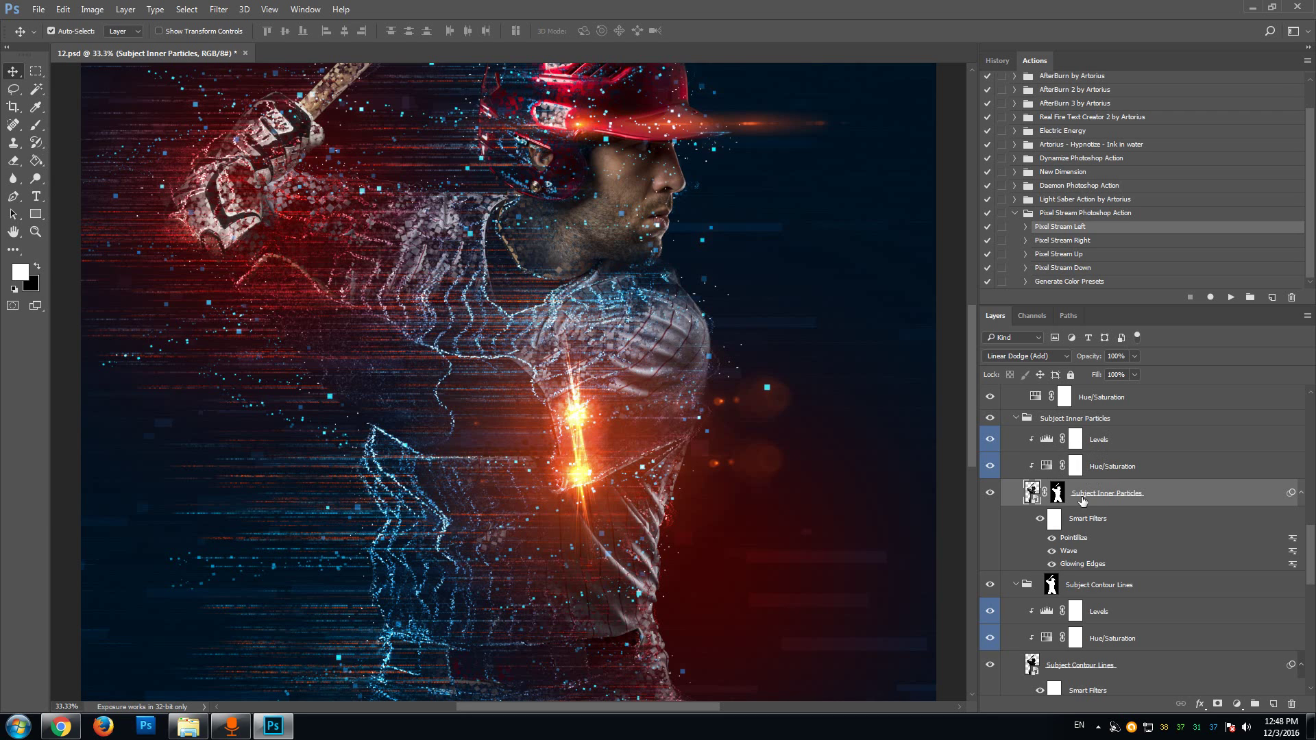
left_click(991, 493)
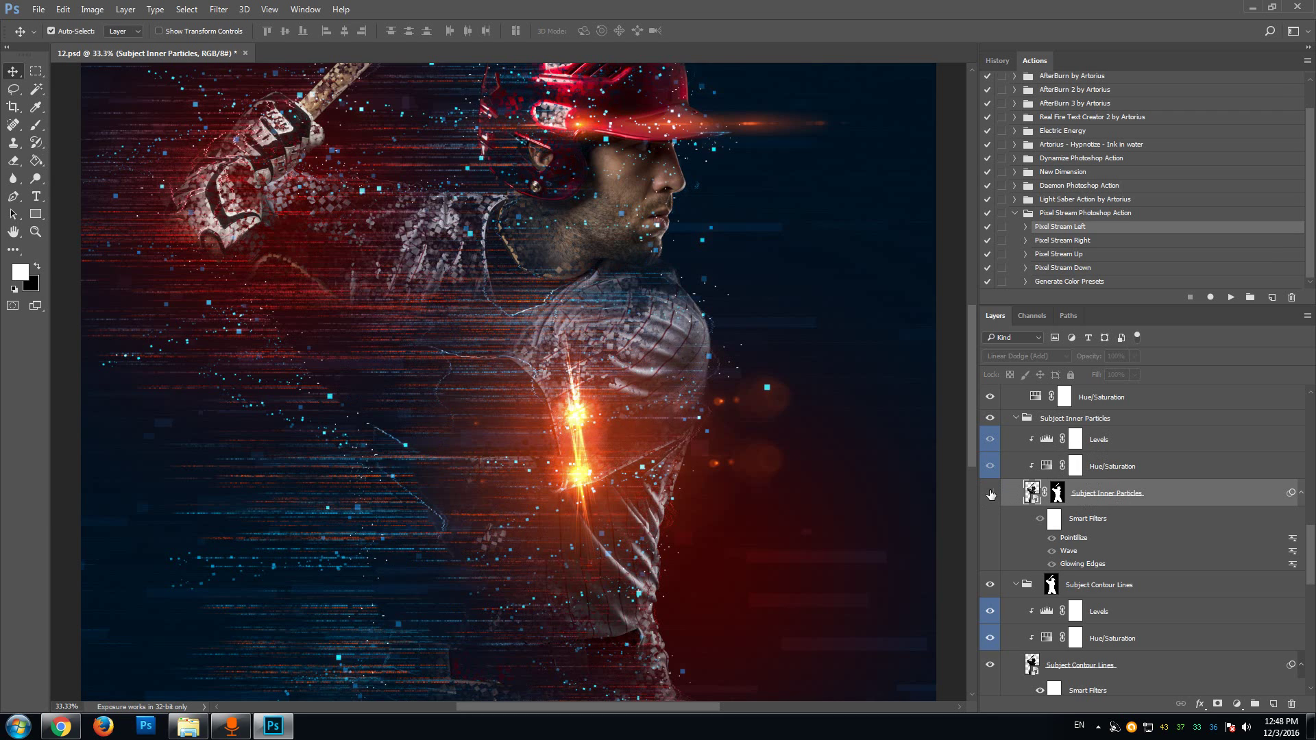
left_click(990, 493)
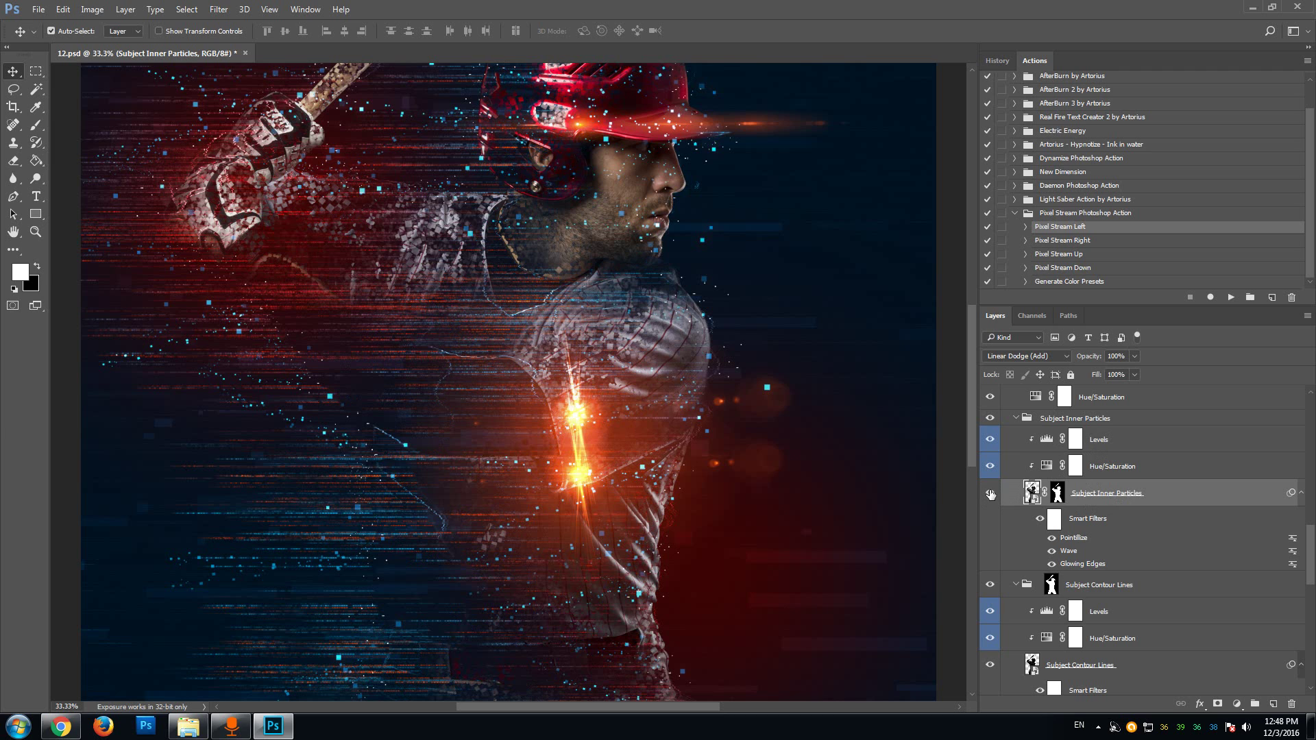
Step: Set the hue of the Hue/Saturation adjustment clipped to Subject Inner Particles to 12, and raise its saturation
left_click(1128, 467)
double_click(1046, 466)
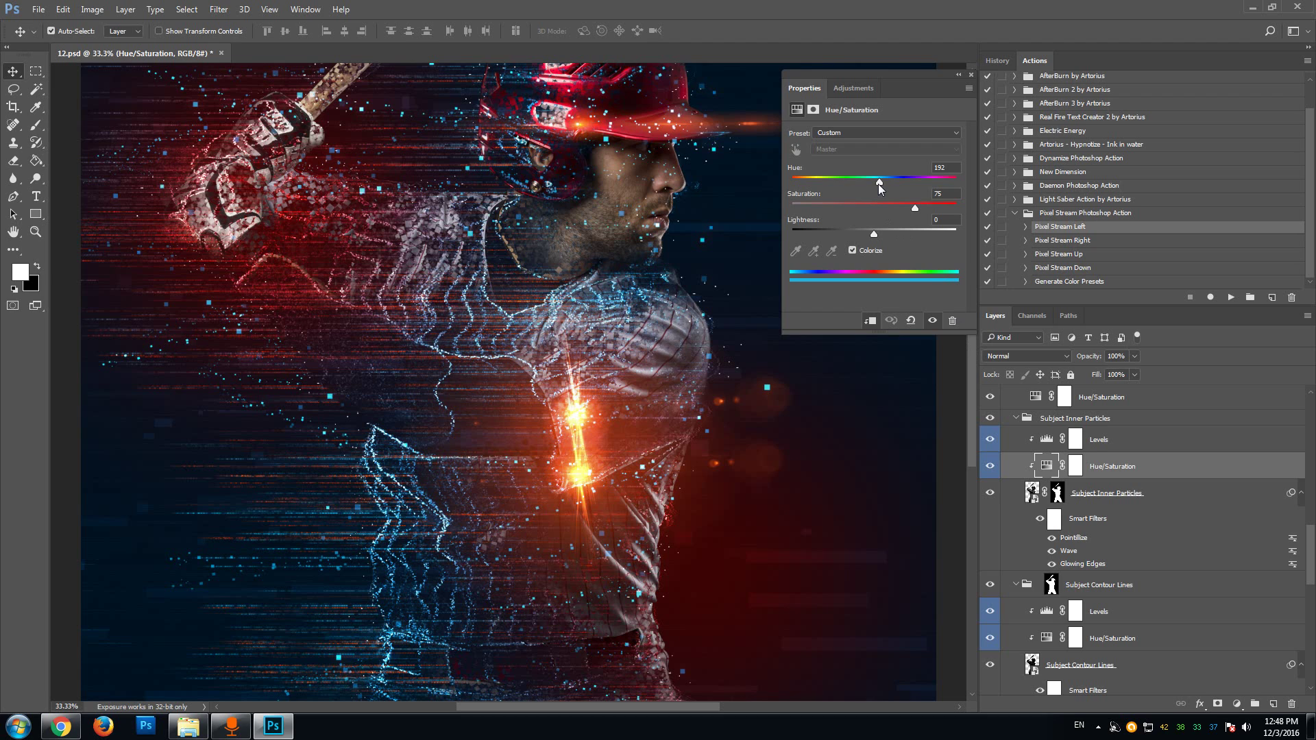
left_click_drag(878, 183, 797, 185)
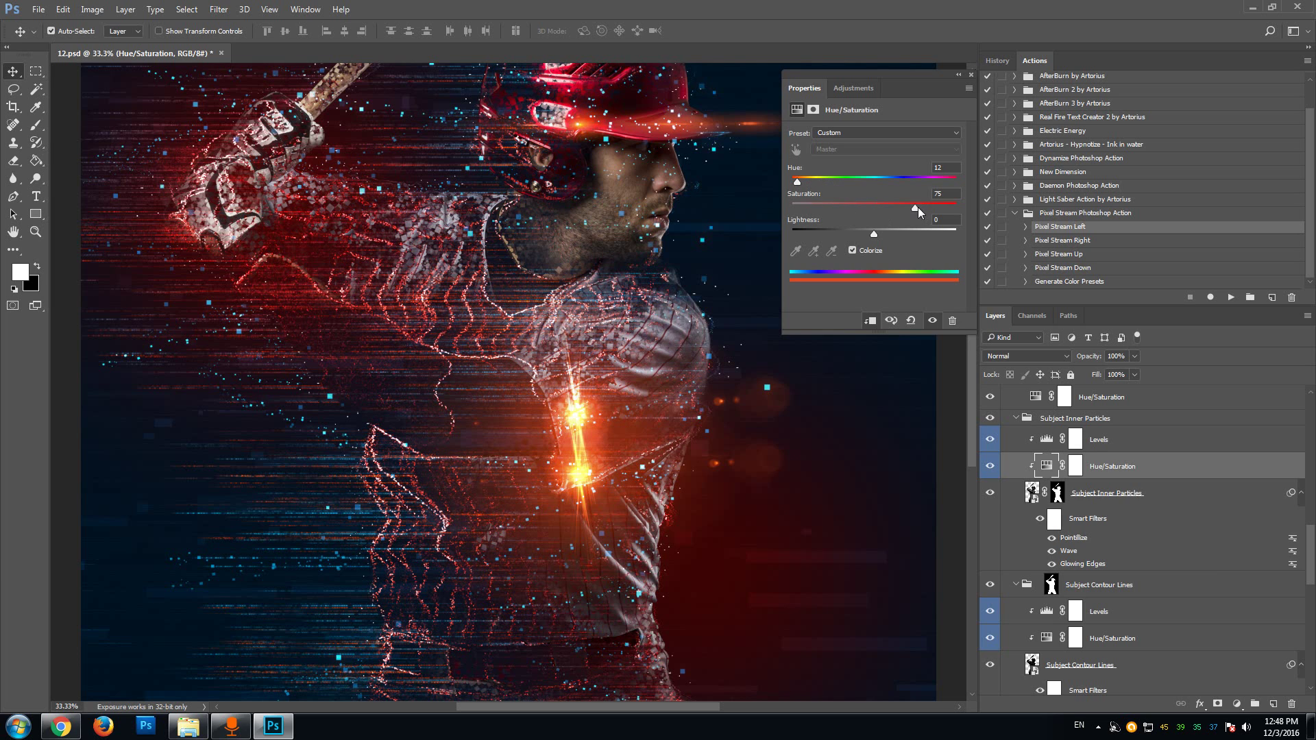
left_click_drag(940, 207, 934, 208)
Step: Hide and show the whole Subject Inner Particles group to check the recolored particles
left_click(1039, 419)
left_click(990, 420)
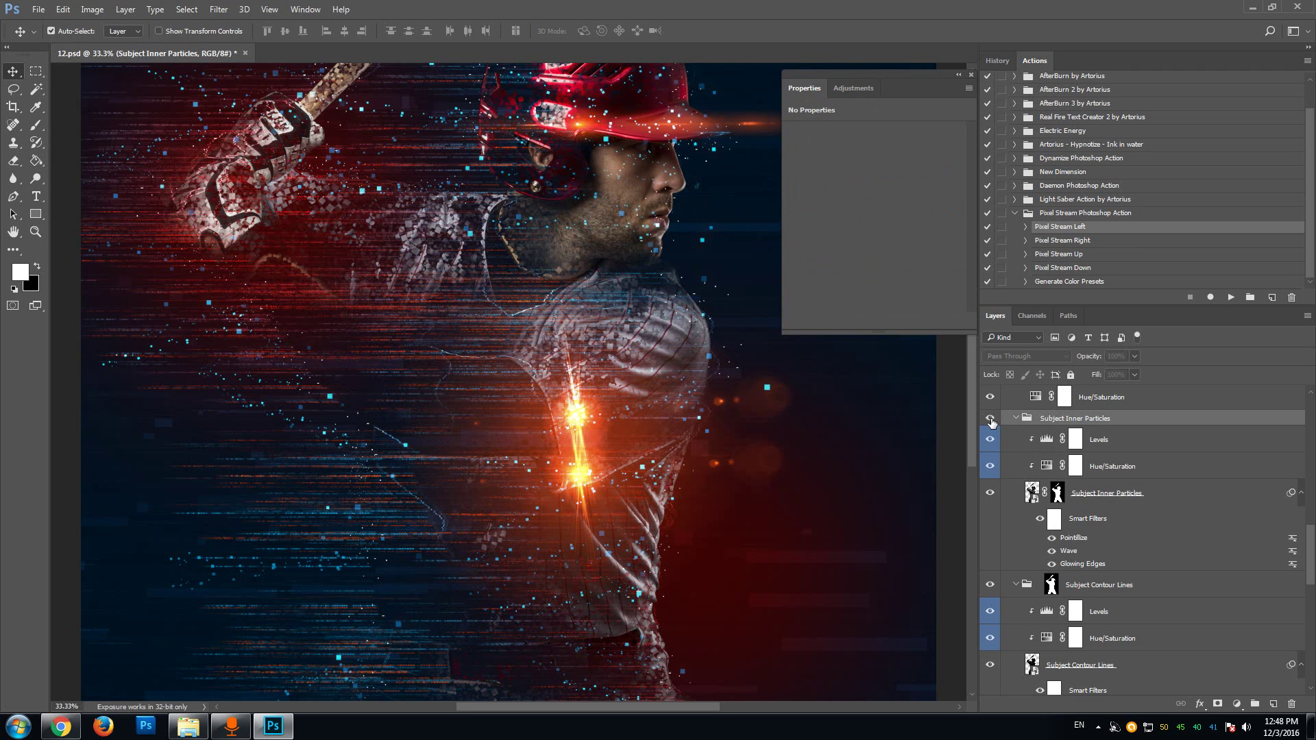
left_click(991, 419)
Step: Hide and show the Brush Mask to Reveal Subject group to check its effect, and leave the group selected
scroll(1075, 490, "up", 1)
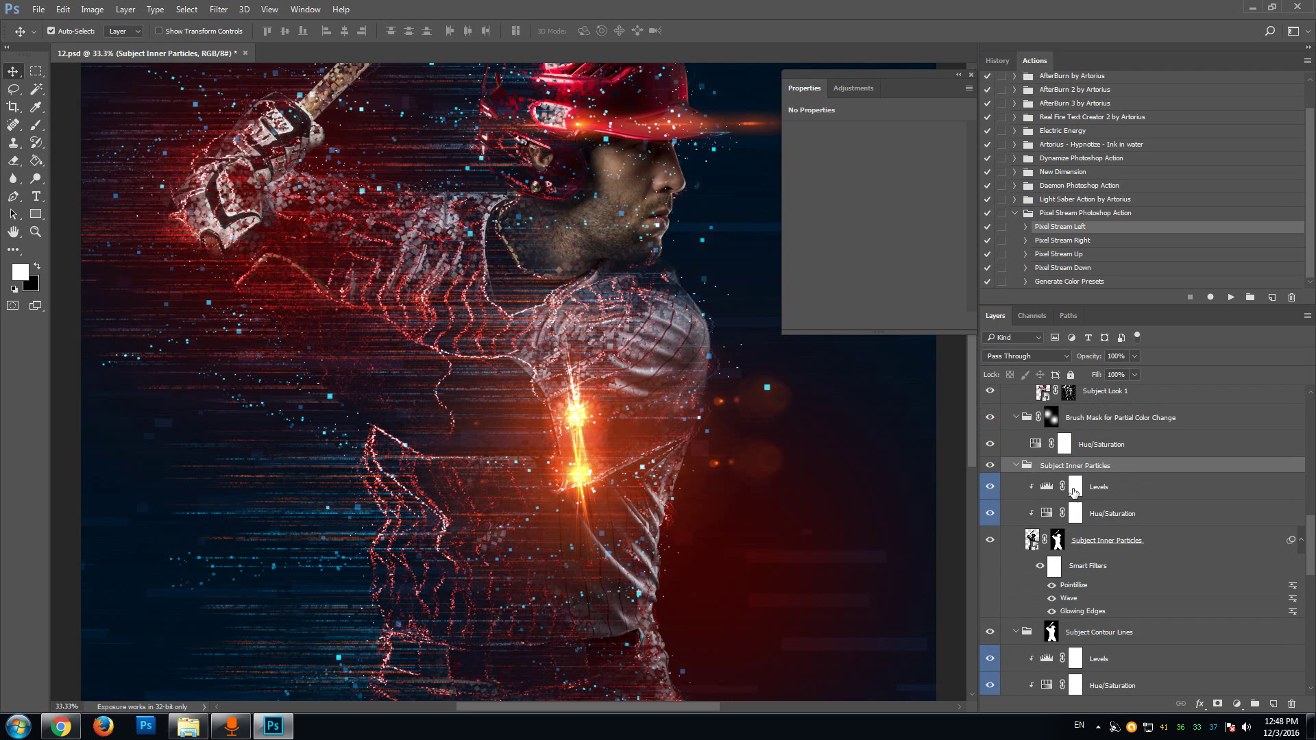
scroll(1075, 490, "up", 1)
scroll(1073, 492, "up", 3)
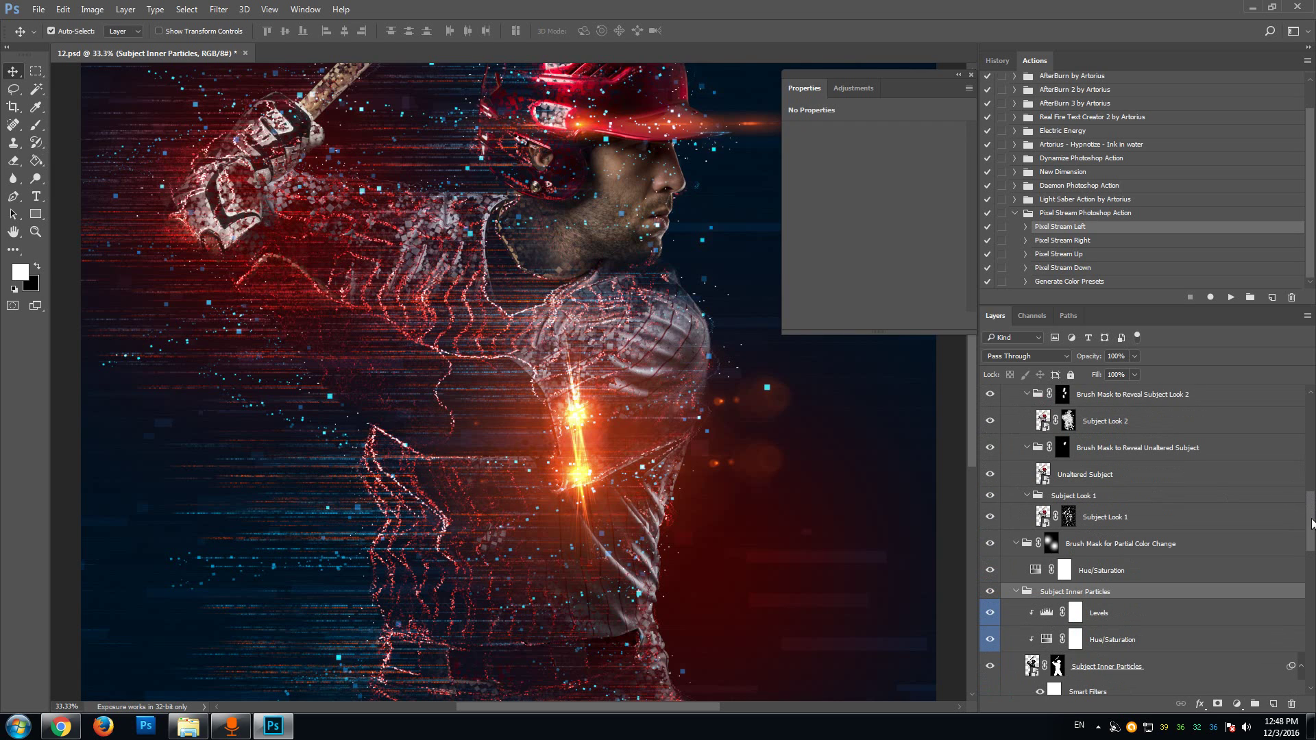
scroll(1312, 523, "up", 3)
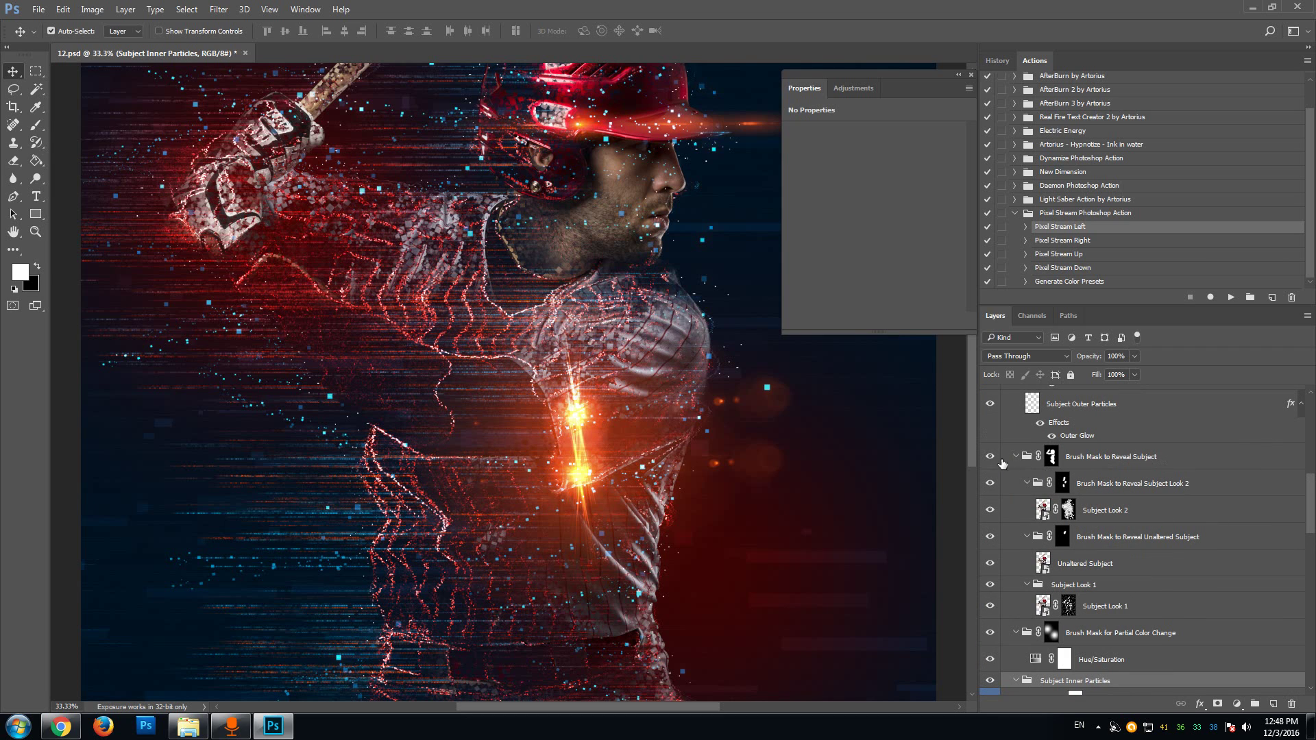
left_click(990, 457)
left_click(989, 457)
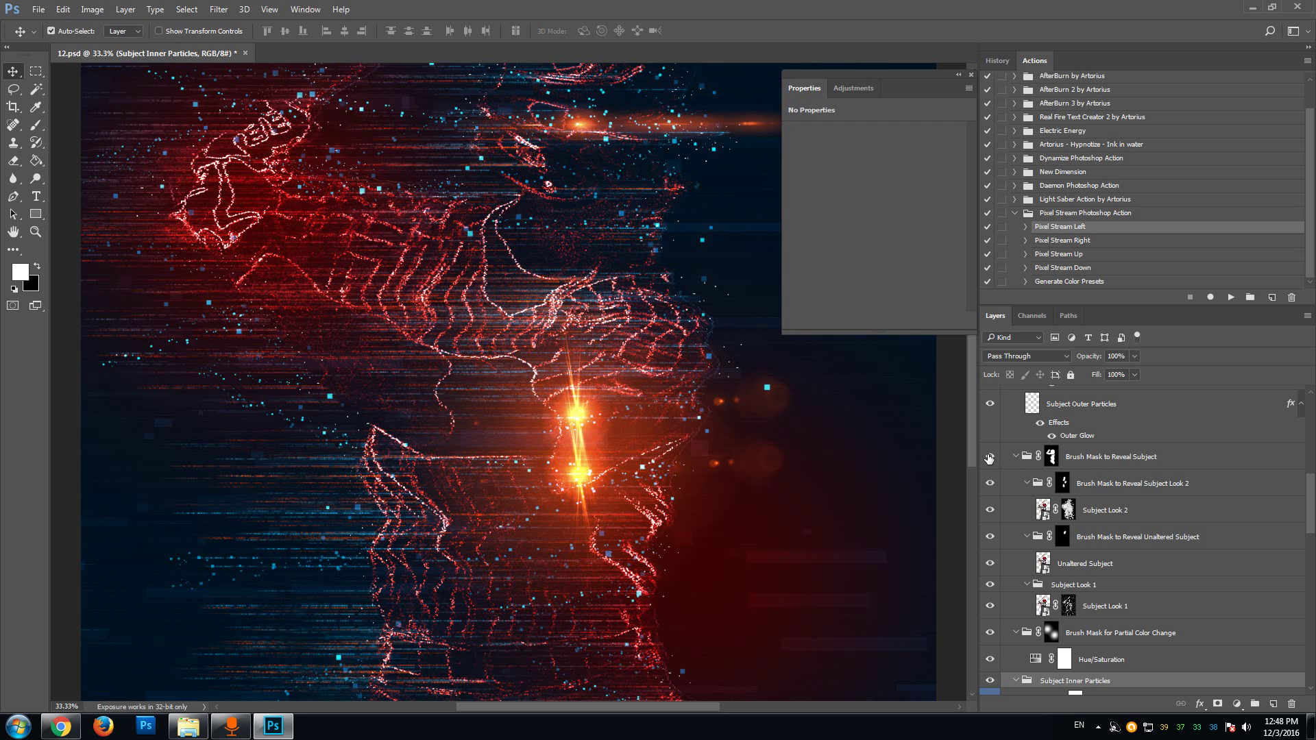
left_click(989, 458)
left_click(989, 457)
right_click(989, 457)
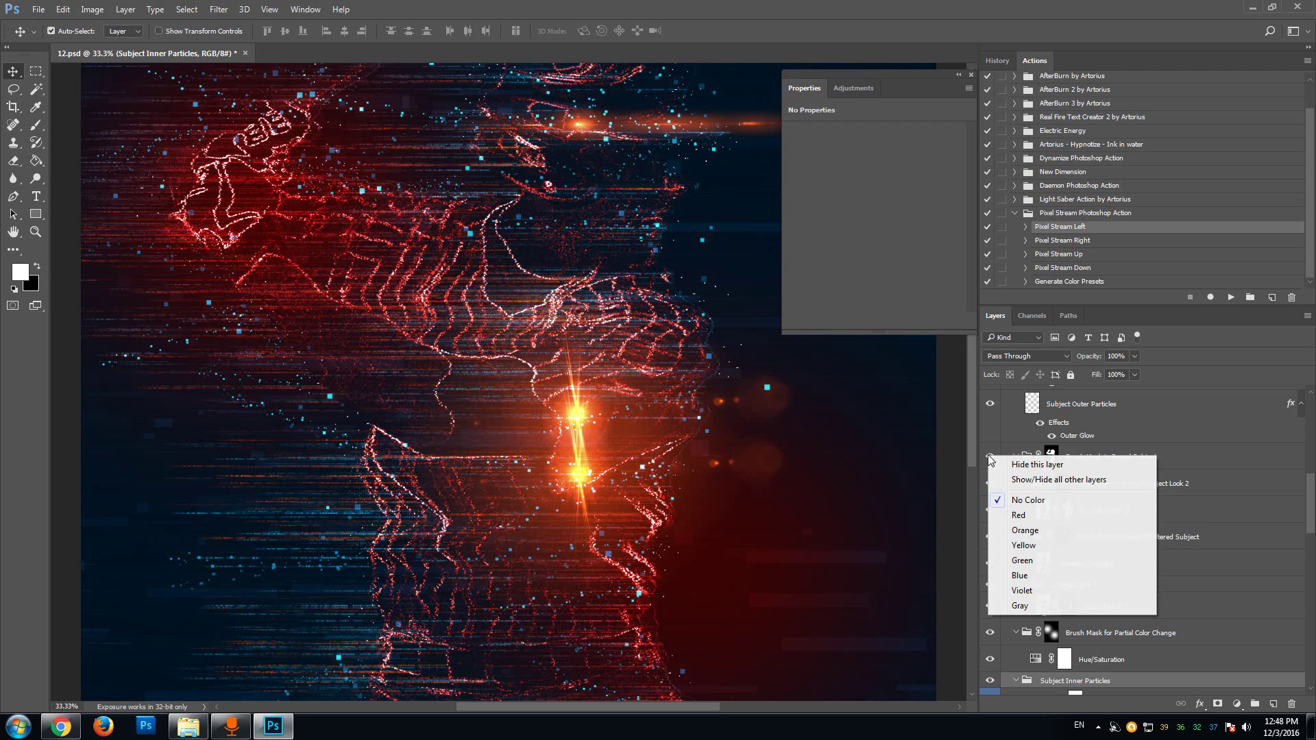
left_click(1097, 458)
Step: Hide and show the Subject Outer Particles layer to check its effect around the player
scroll(1204, 483, "up", 5)
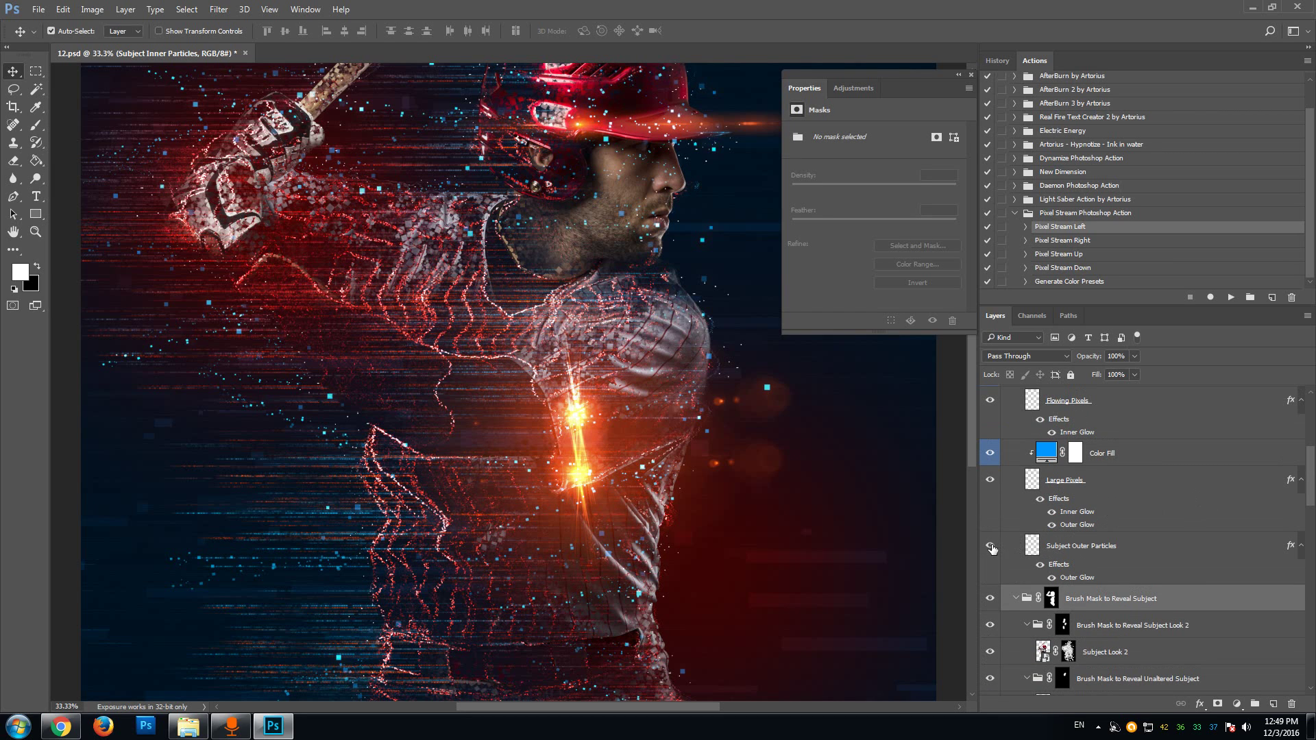
left_click(990, 546)
left_click(990, 547)
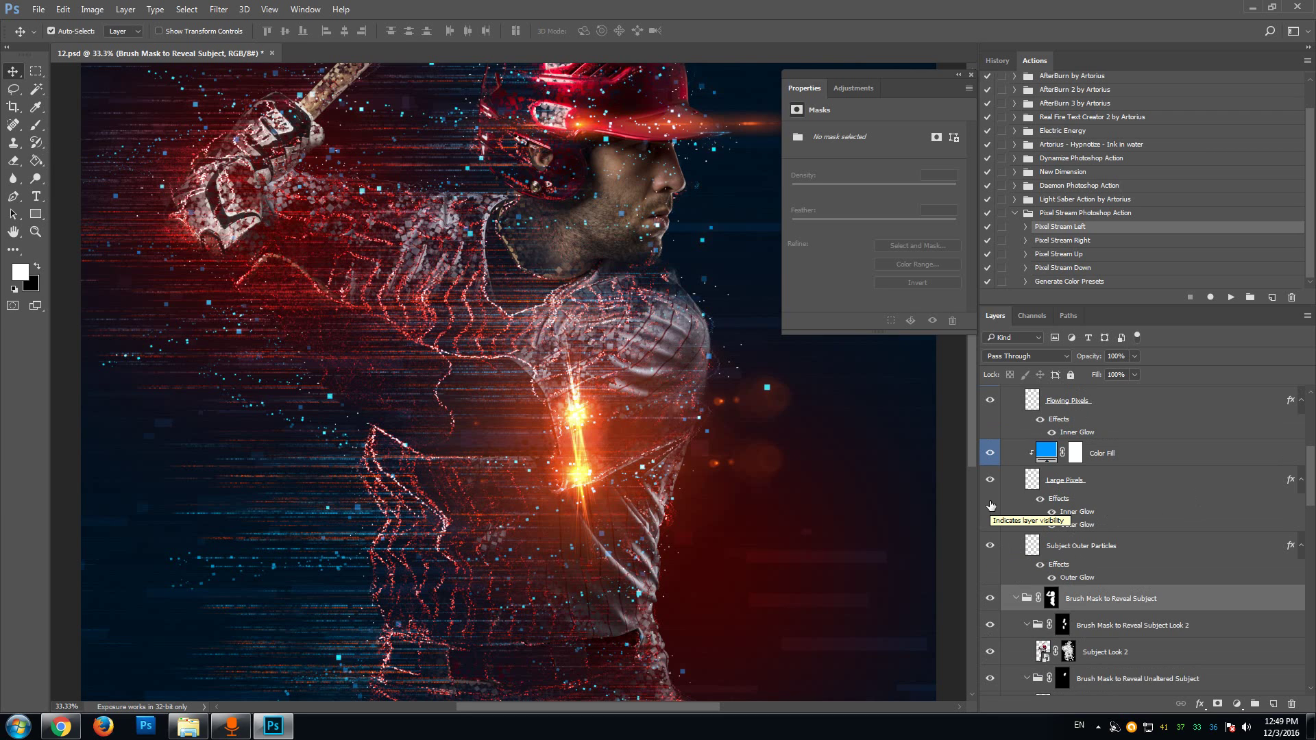
Step: Check the Large Pixels layer, try several hues on its clipped Color Fill, and set the fill color to ff2a00
left_click(989, 483)
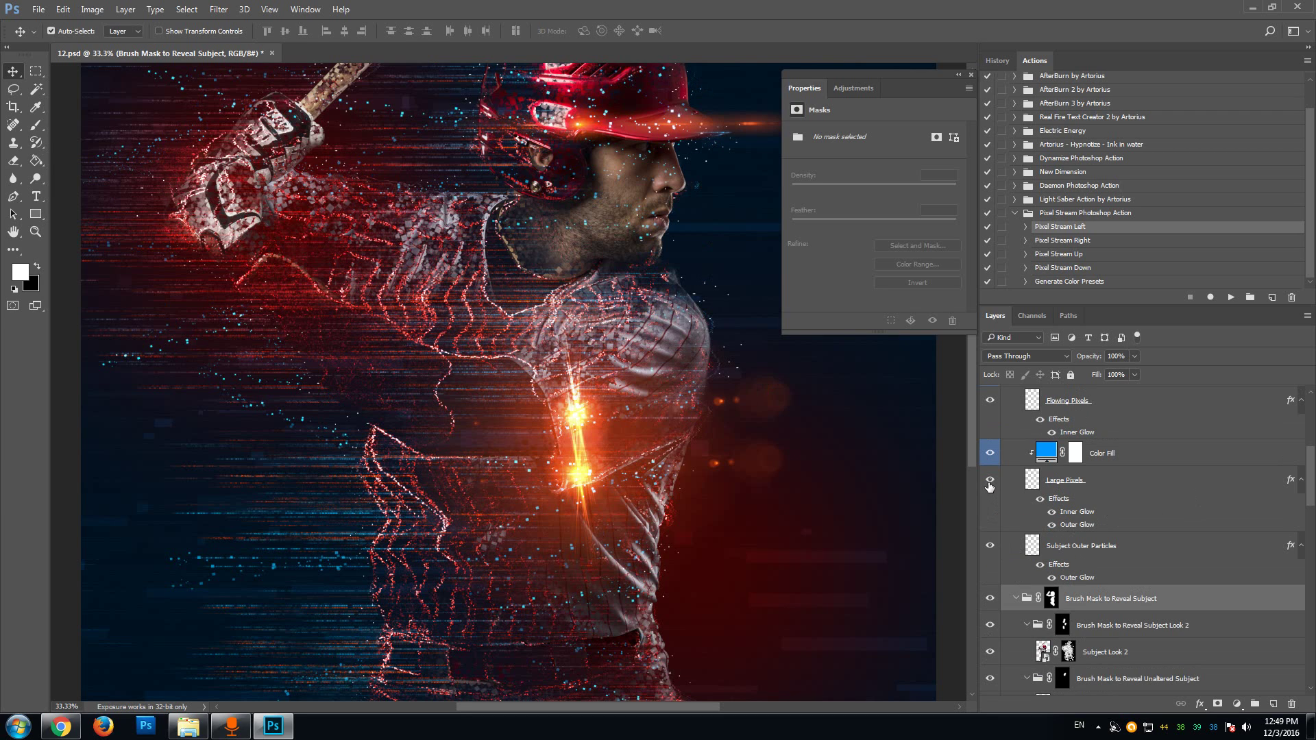
double_click(1046, 451)
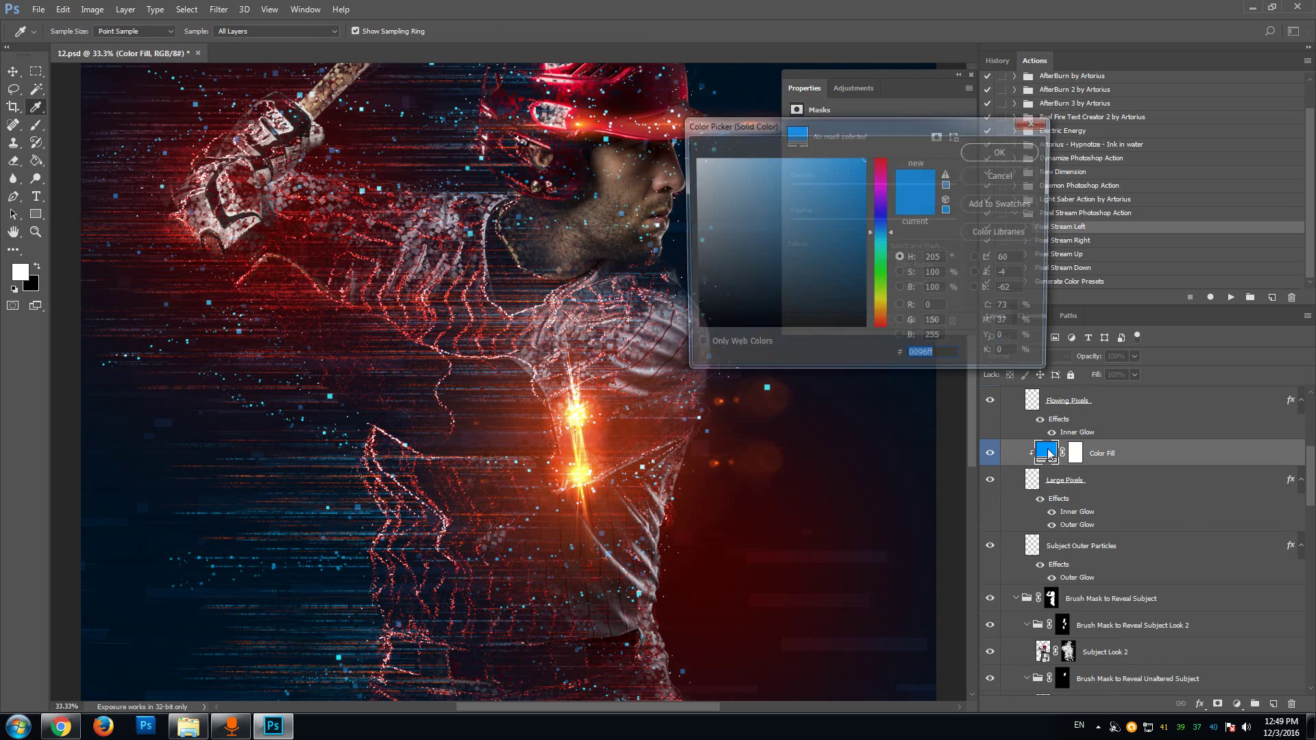
left_click(882, 314)
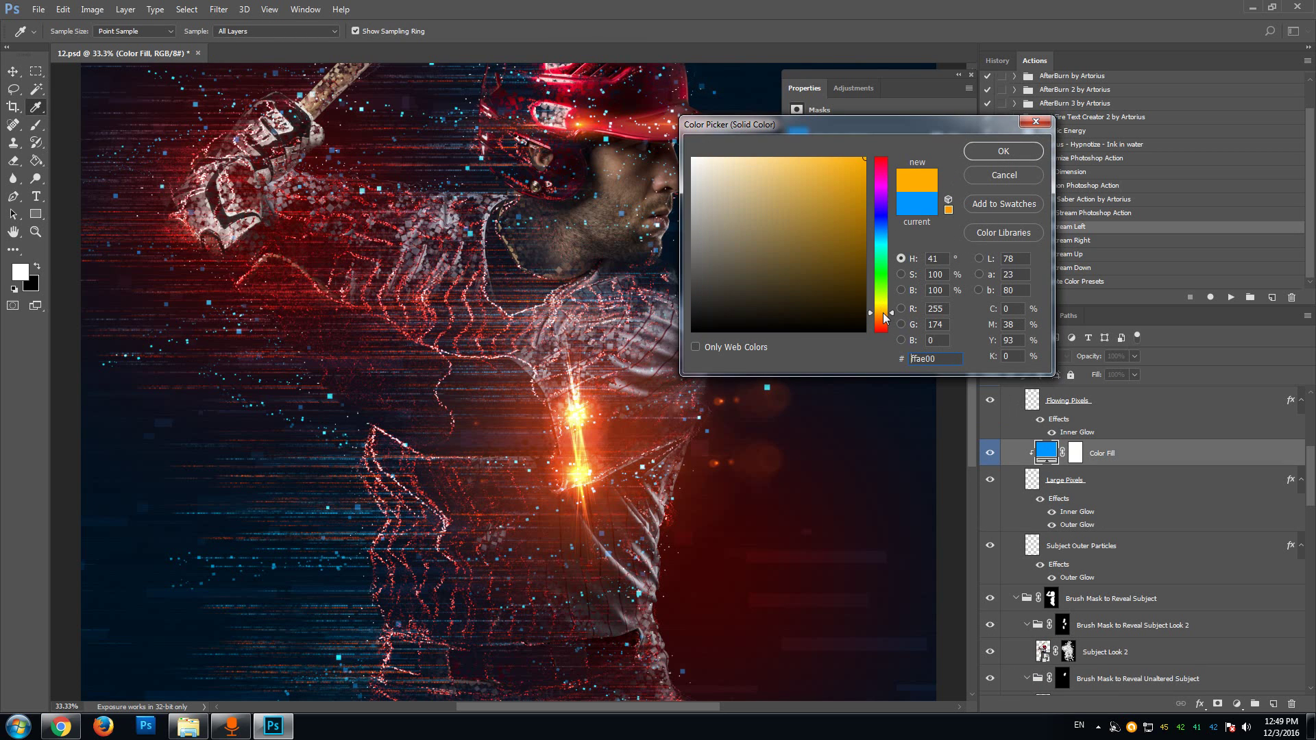
left_click_drag(969, 427, 971, 377)
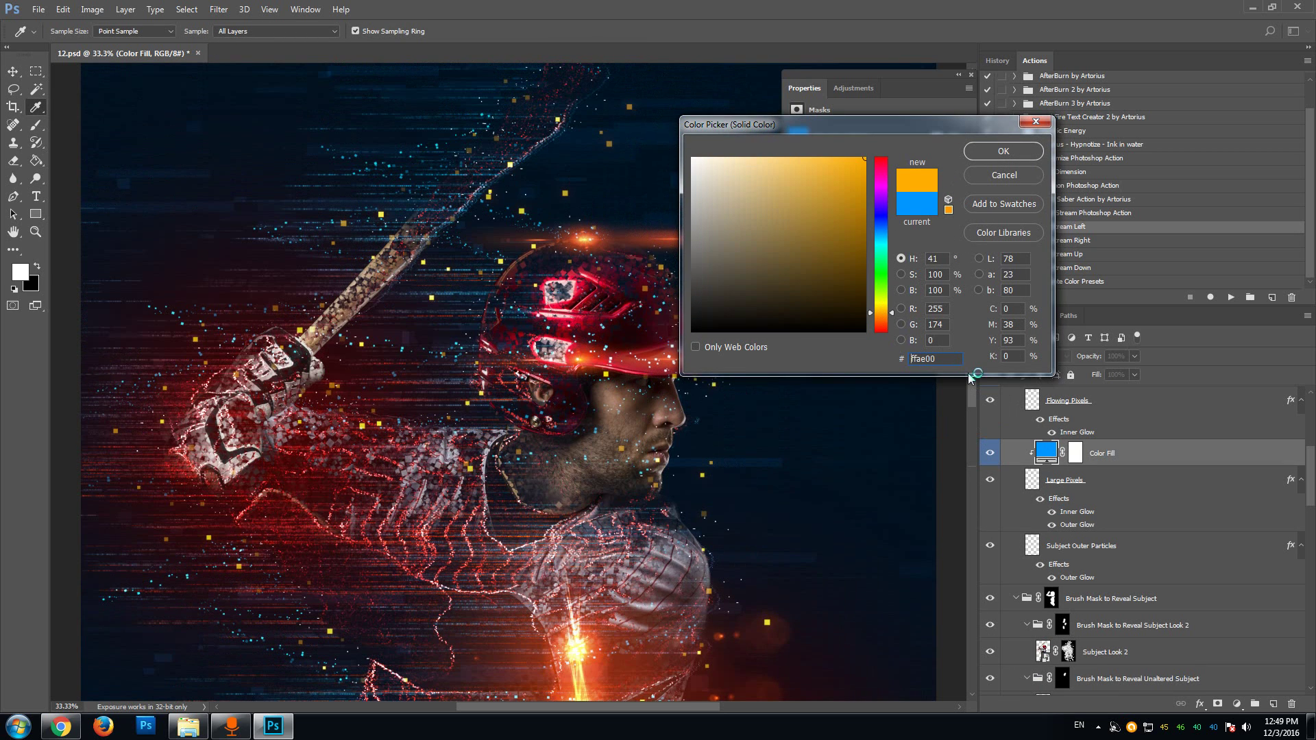
left_click(883, 211)
left_click(880, 230)
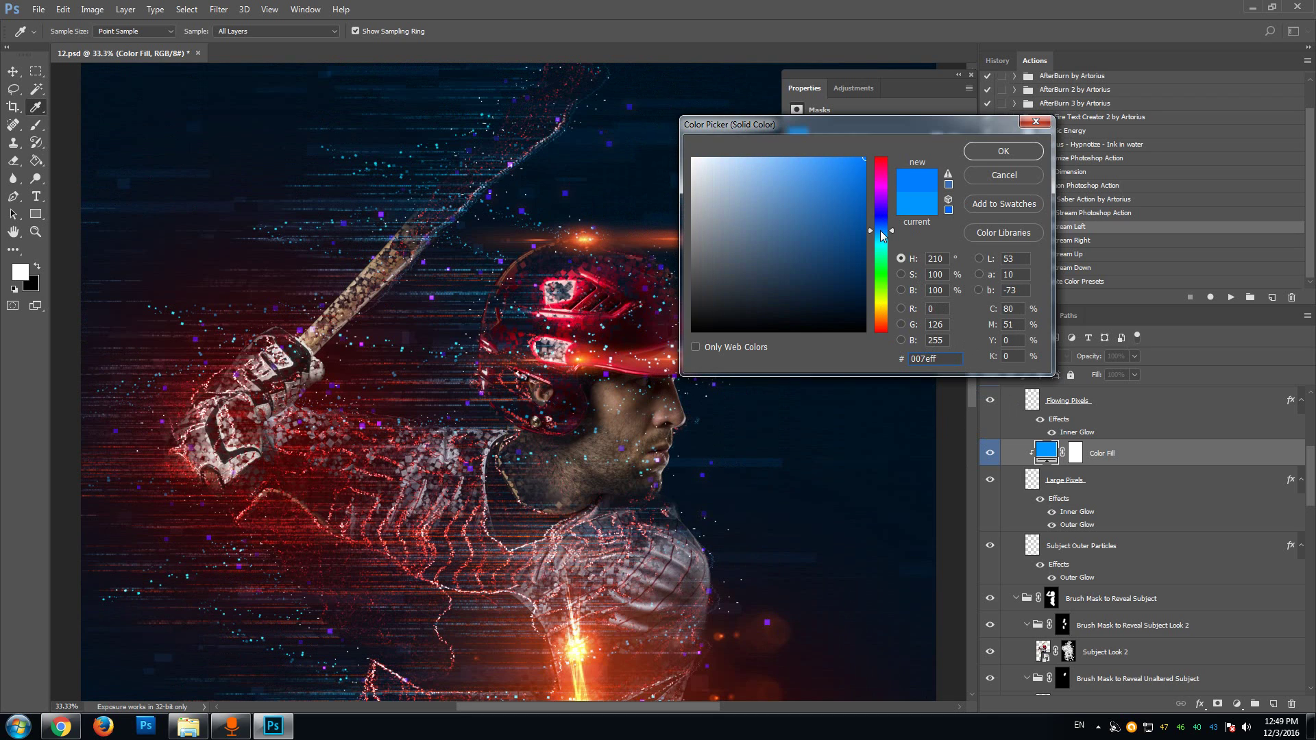
left_click(881, 195)
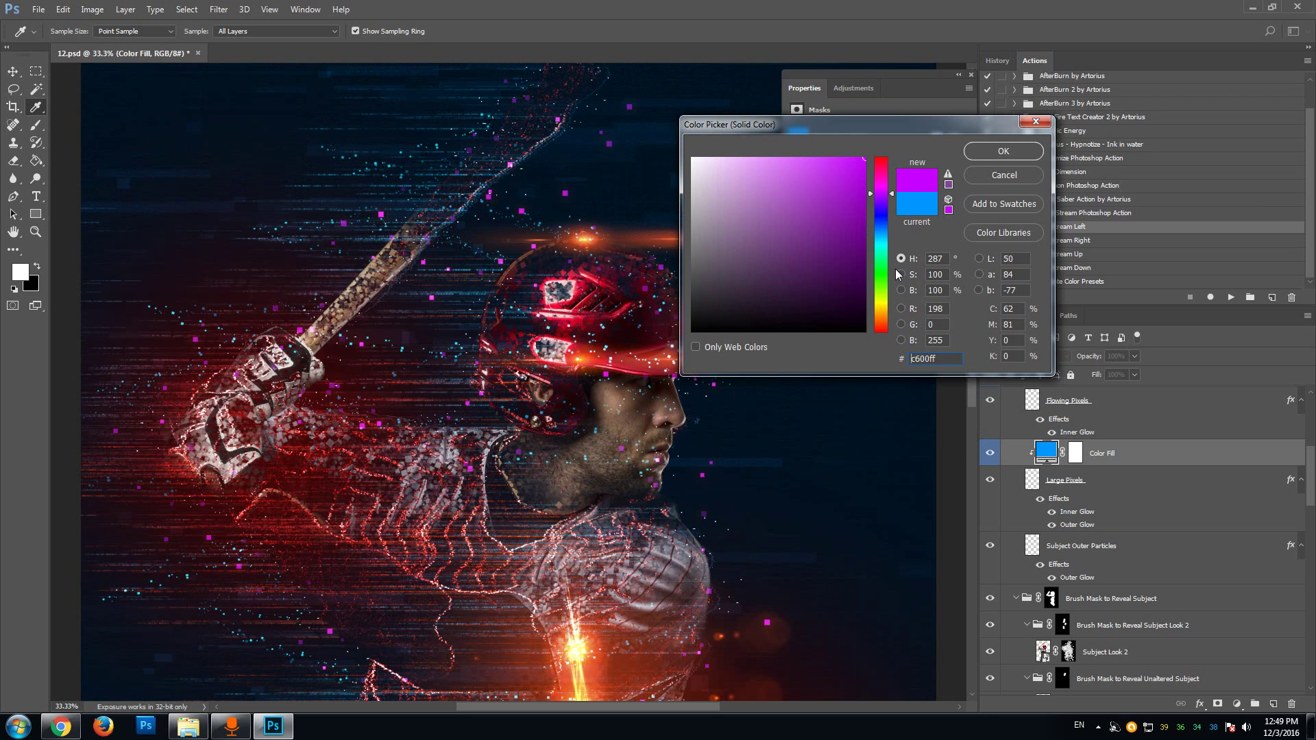
left_click(883, 323)
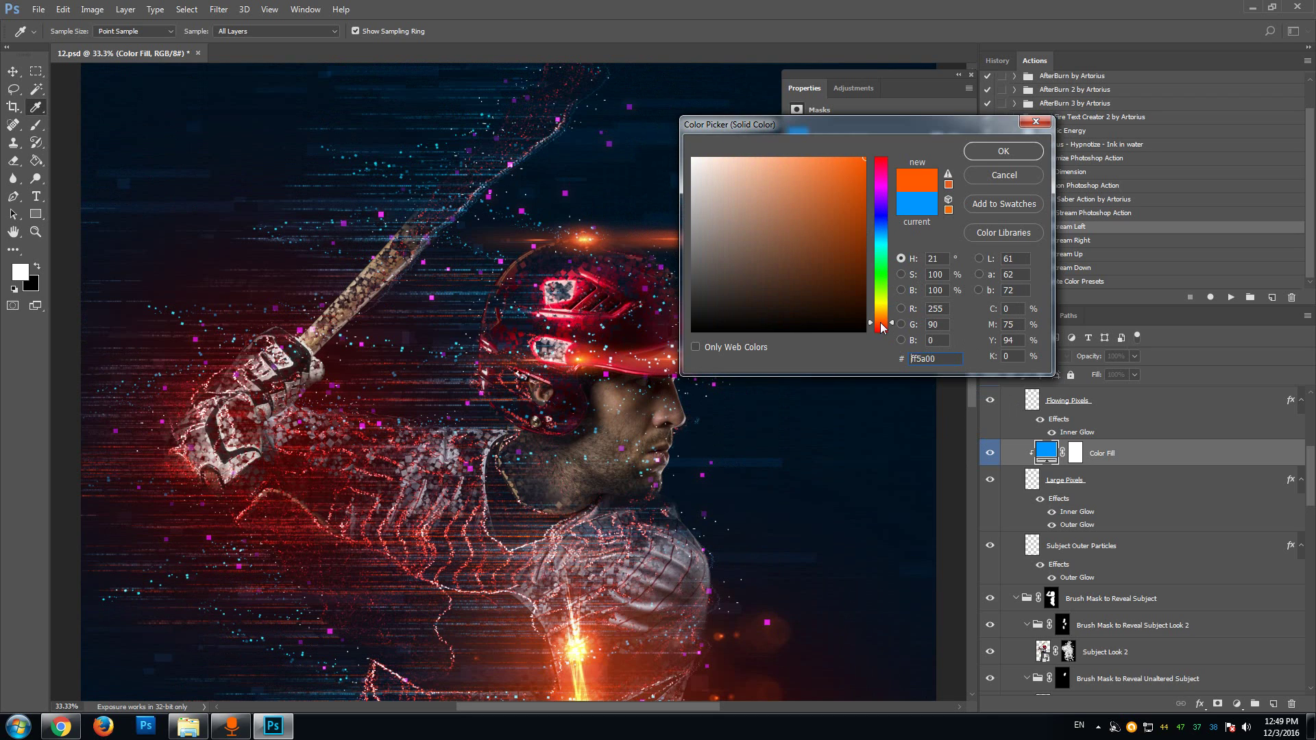
left_click(882, 327)
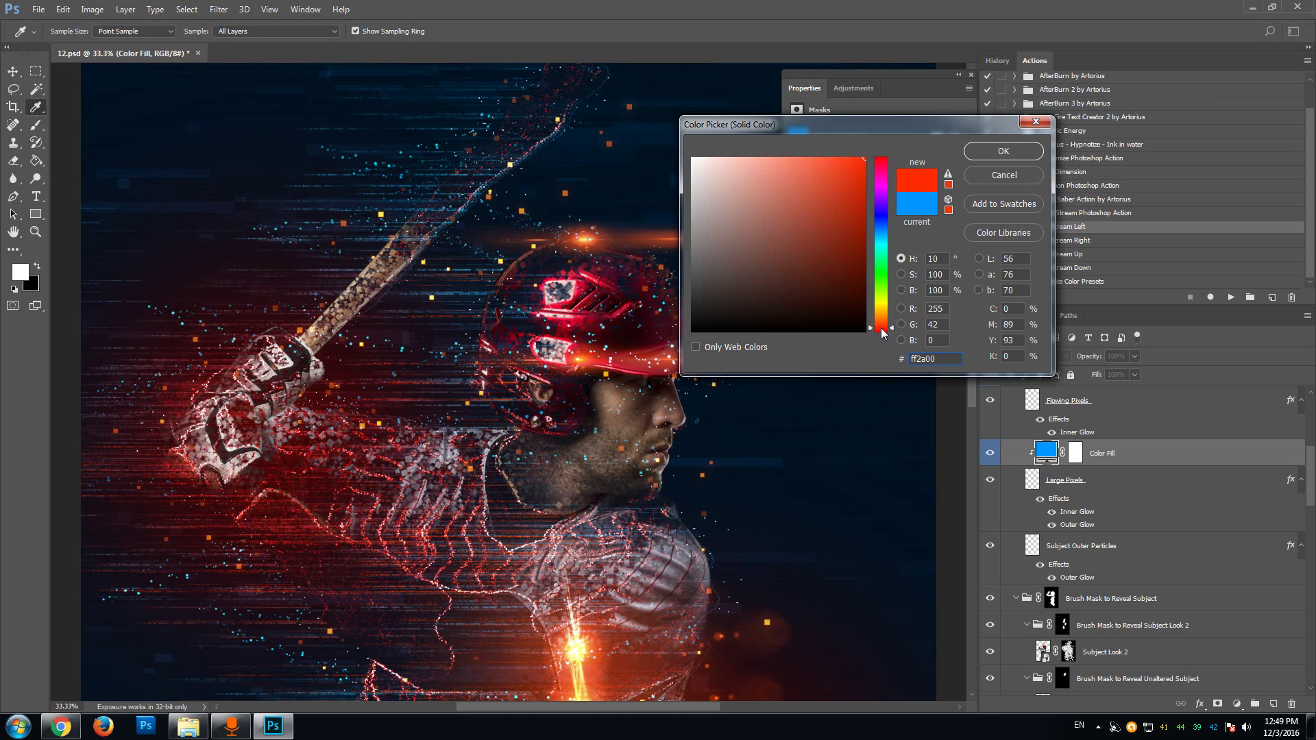
left_click(1004, 151)
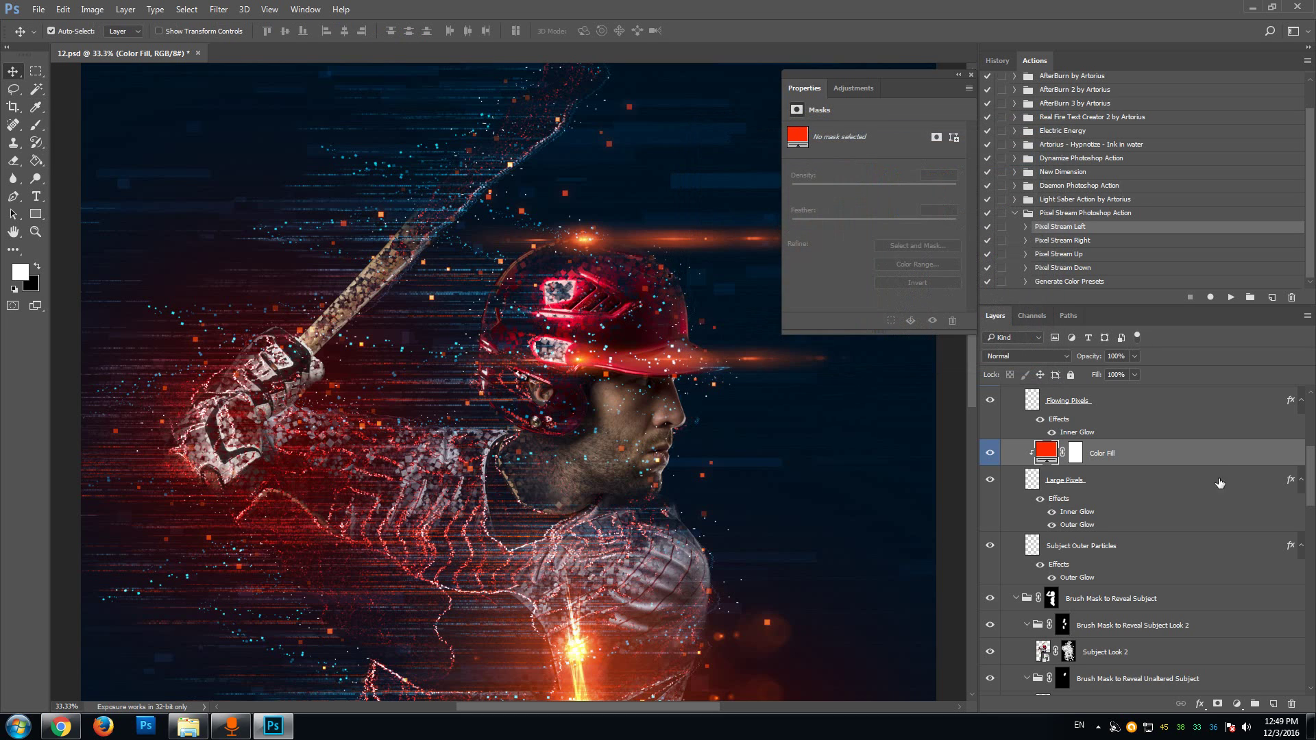
Step: Check the Flowing Pixels layer, try several hues on its clipped Color Fill, and set the fill color to ff6600
scroll(1166, 490, "up", 3)
left_click(990, 478)
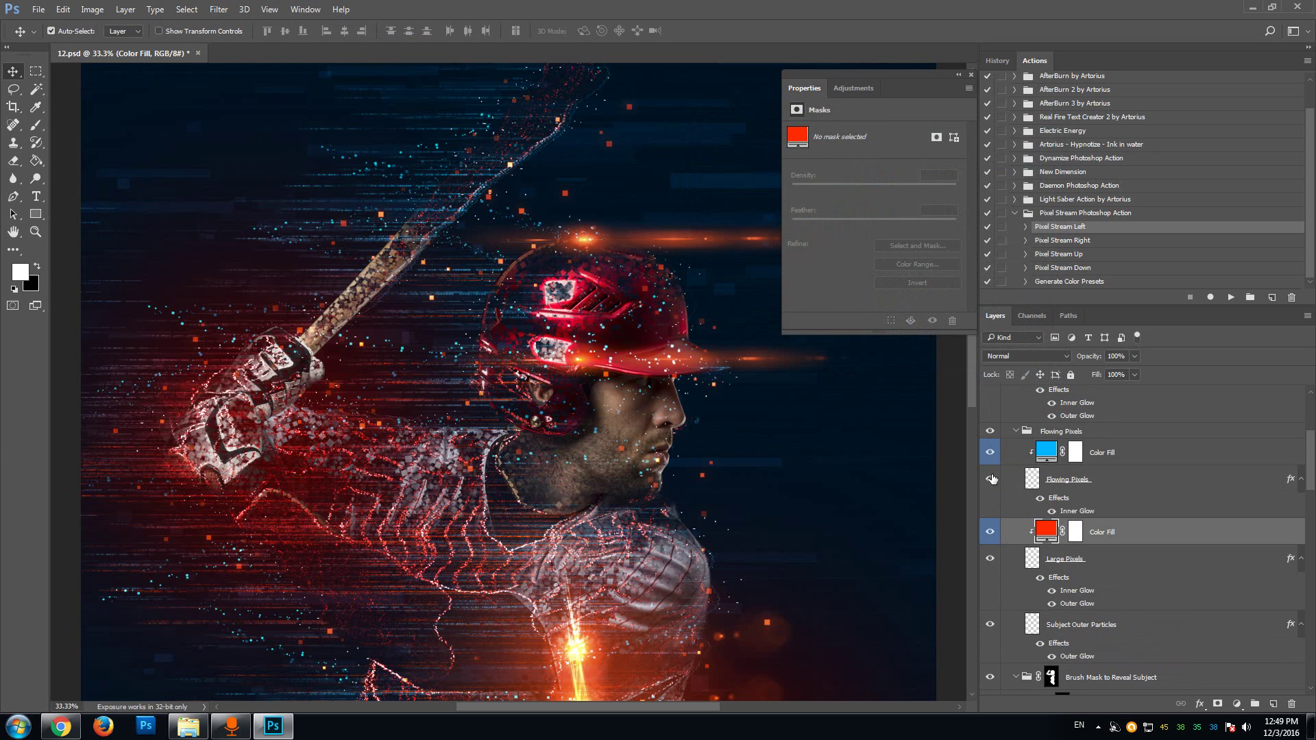
left_click(992, 479)
double_click(1046, 451)
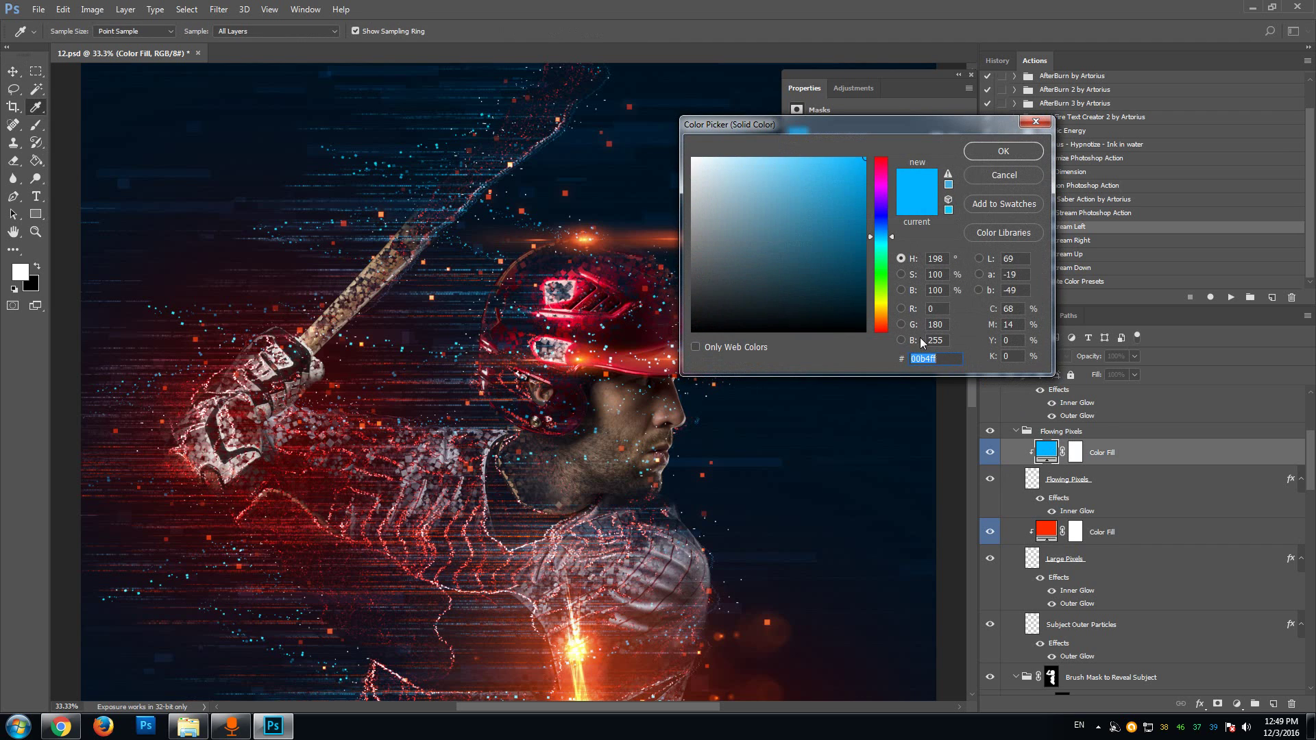
left_click(887, 323)
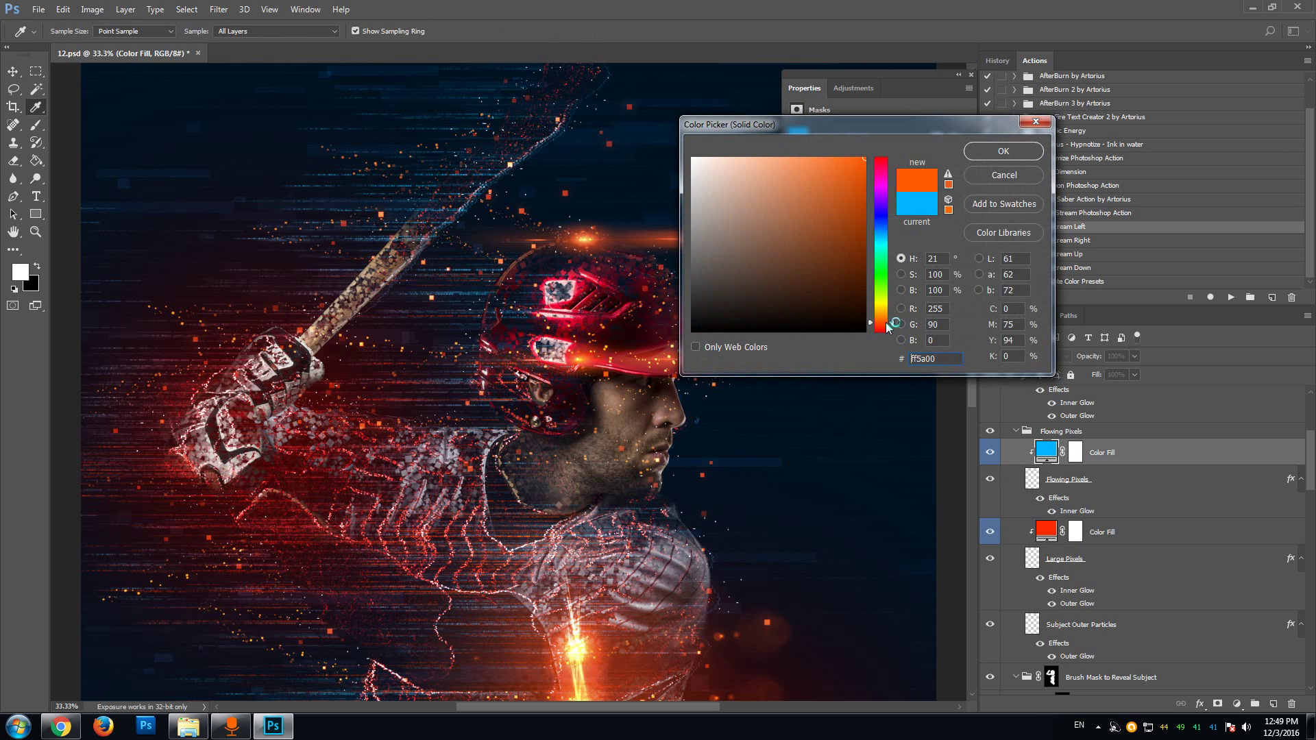
left_click(886, 283)
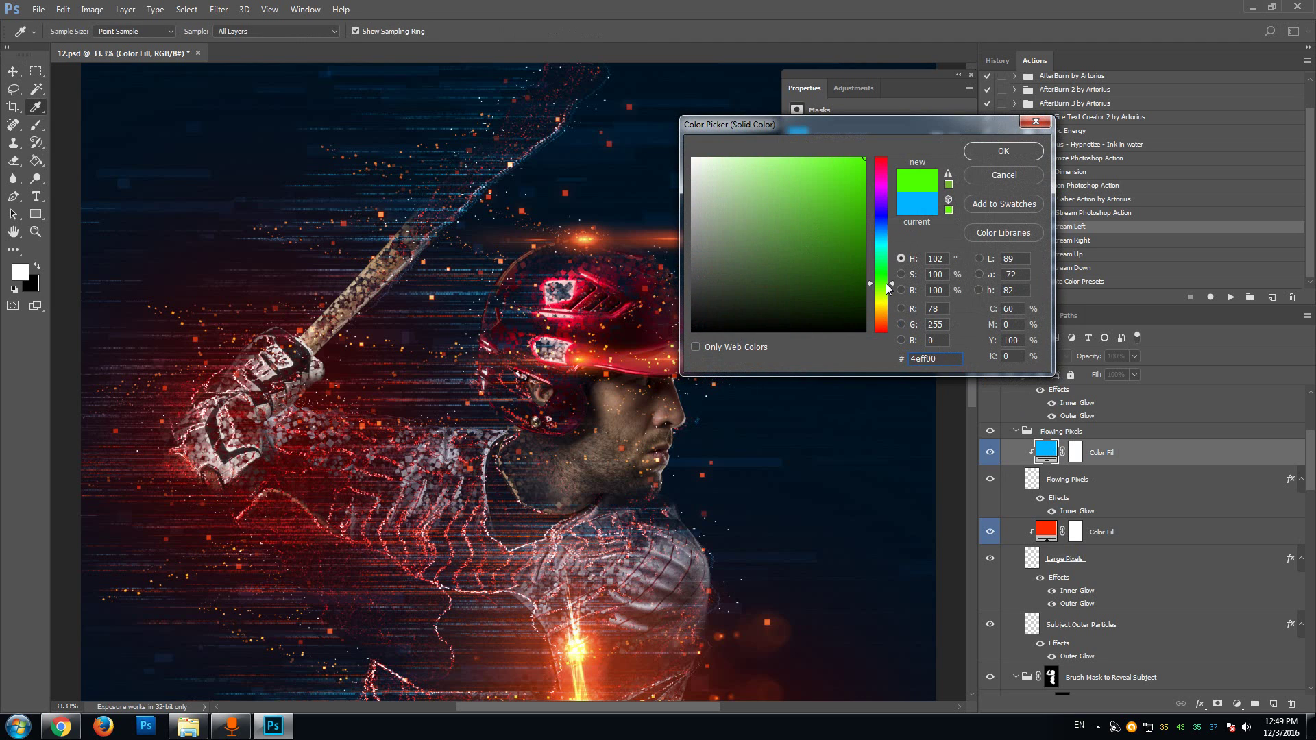
left_click(878, 228)
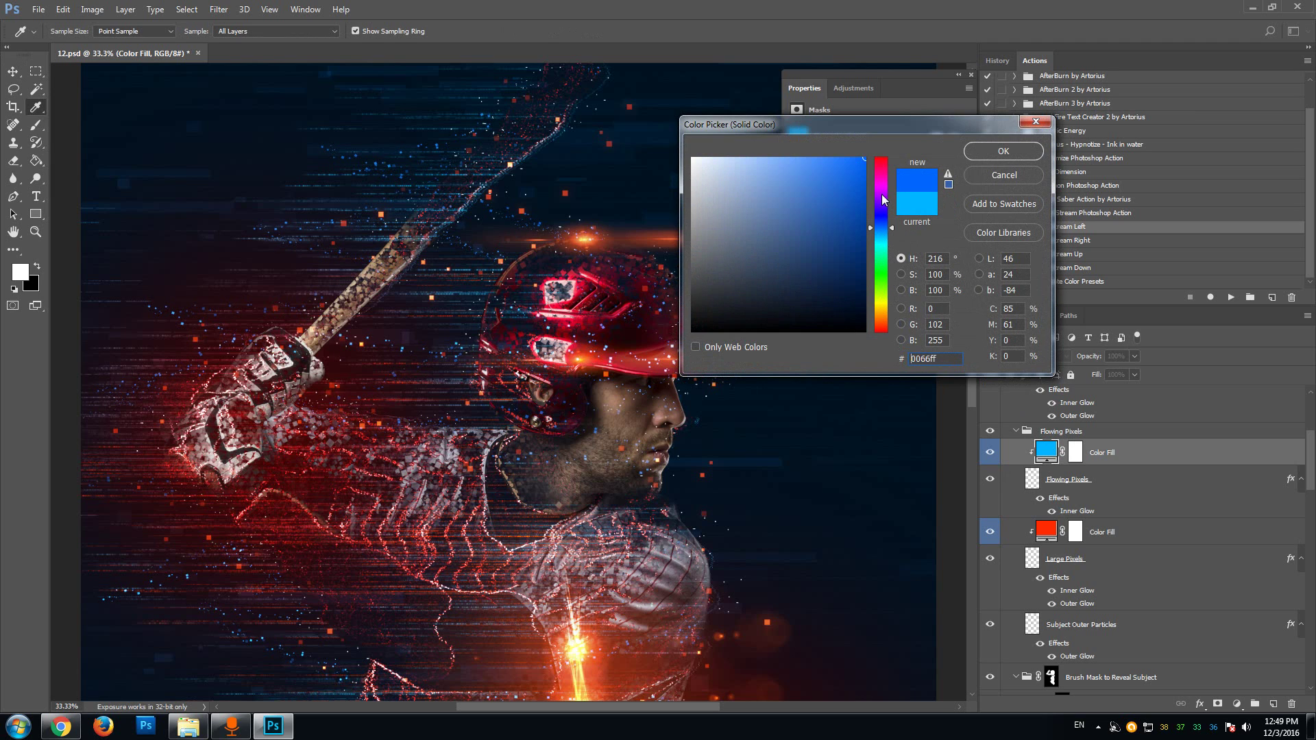
left_click(883, 198)
left_click(881, 314)
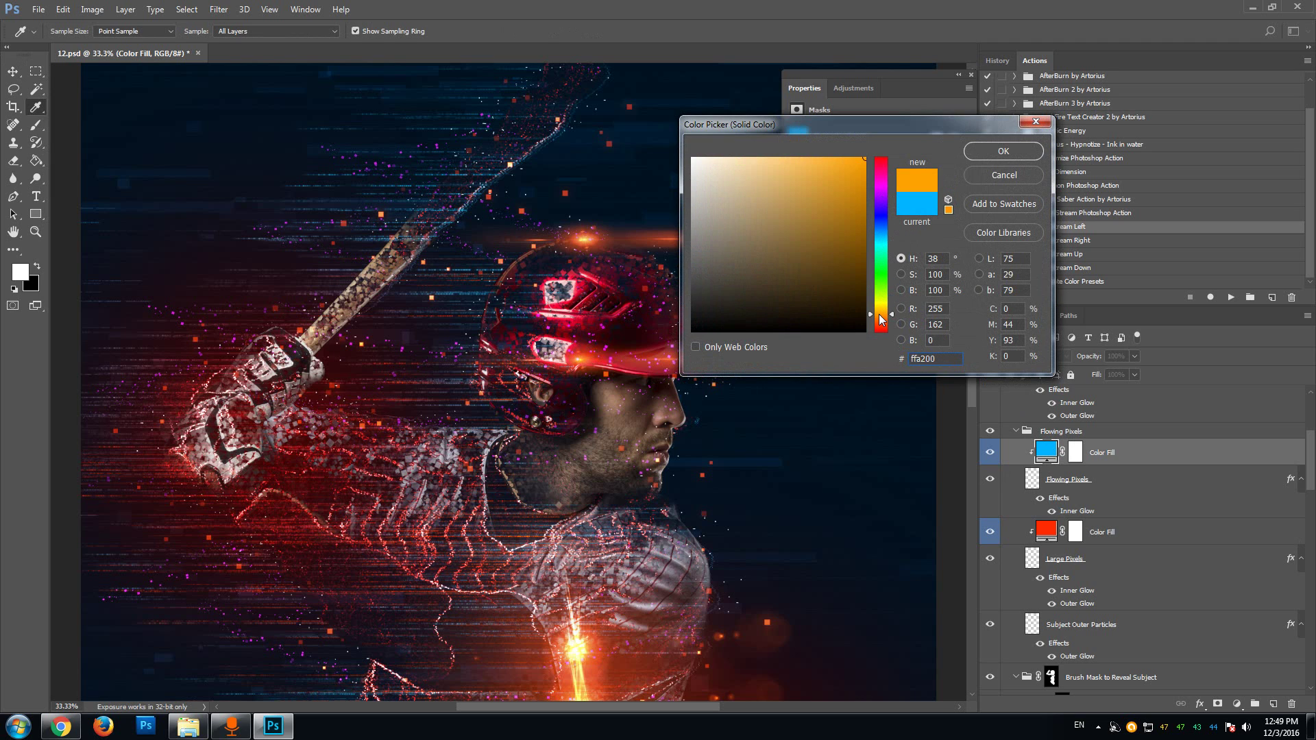
left_click(880, 321)
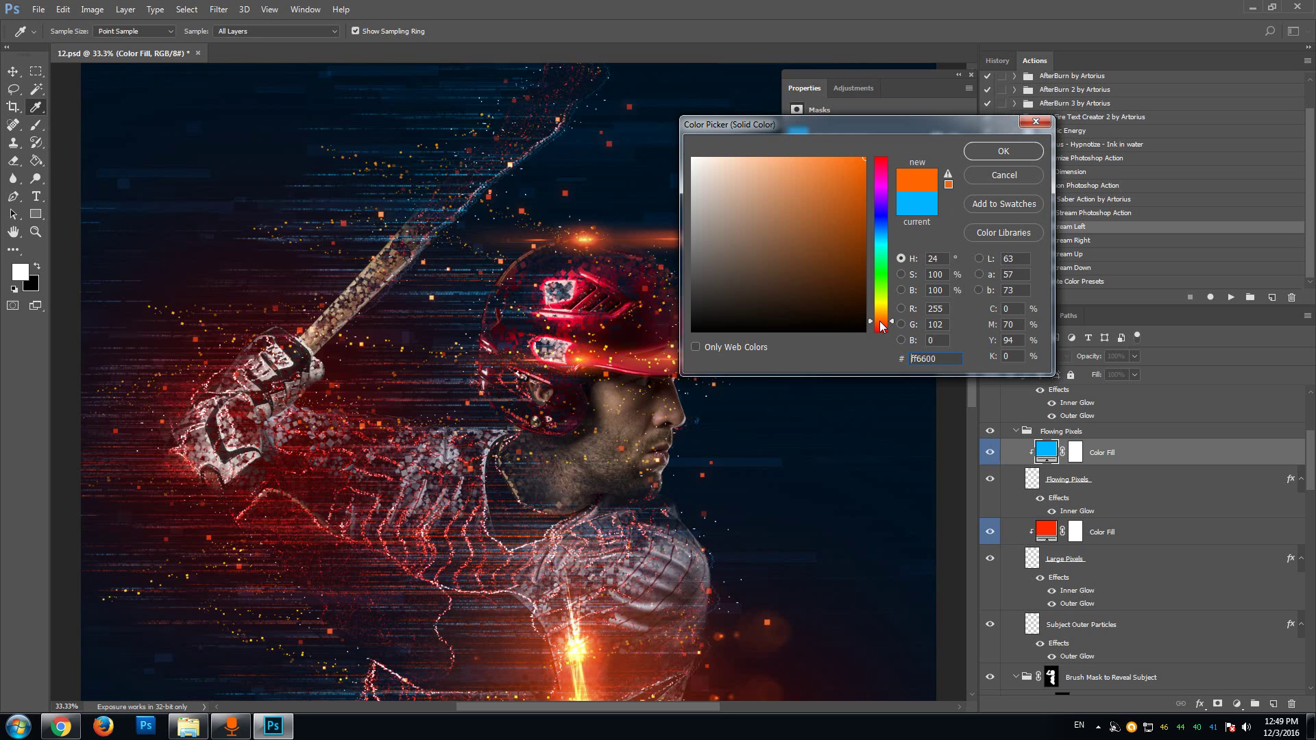
left_click(1018, 150)
Step: Hide and show the Light 1 and Light 2 layers in turn to check their effect, and close the Properties panel
scroll(1142, 510, "up", 3)
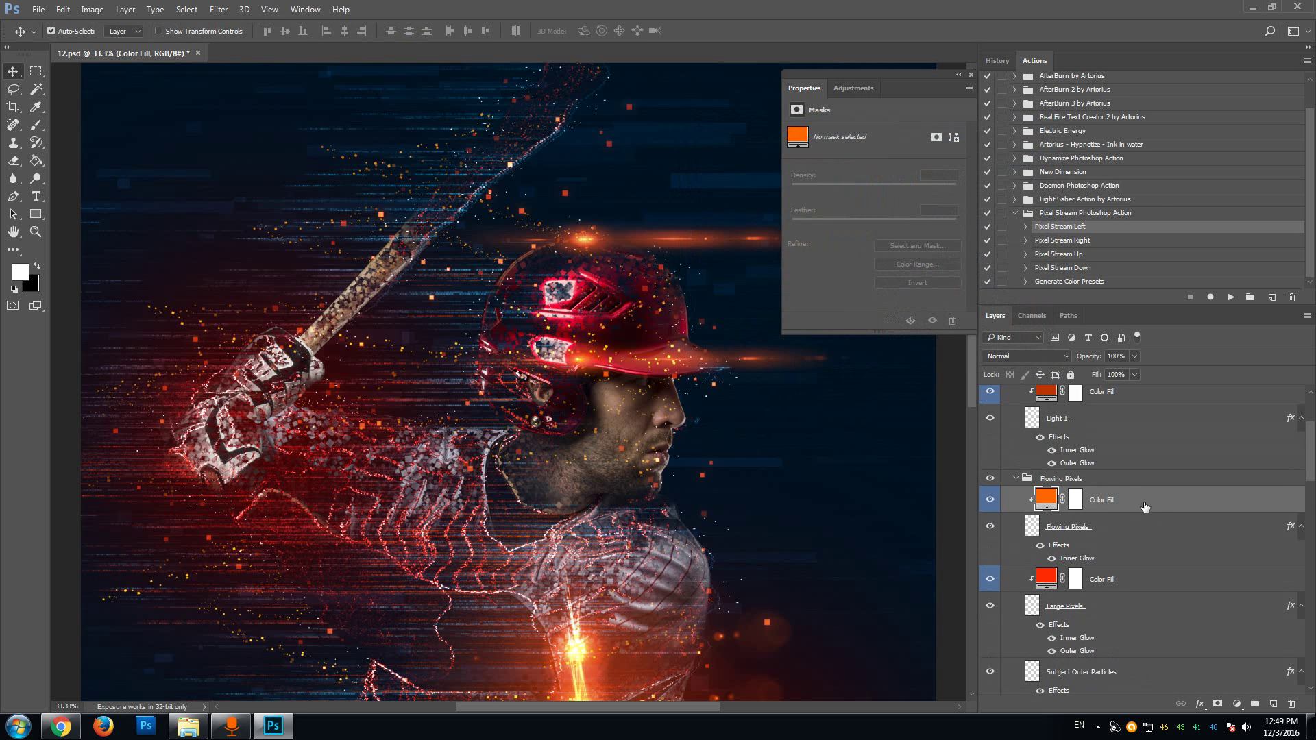
scroll(1142, 510, "up", 2)
left_click_drag(979, 346, 978, 399)
left_click(1114, 518)
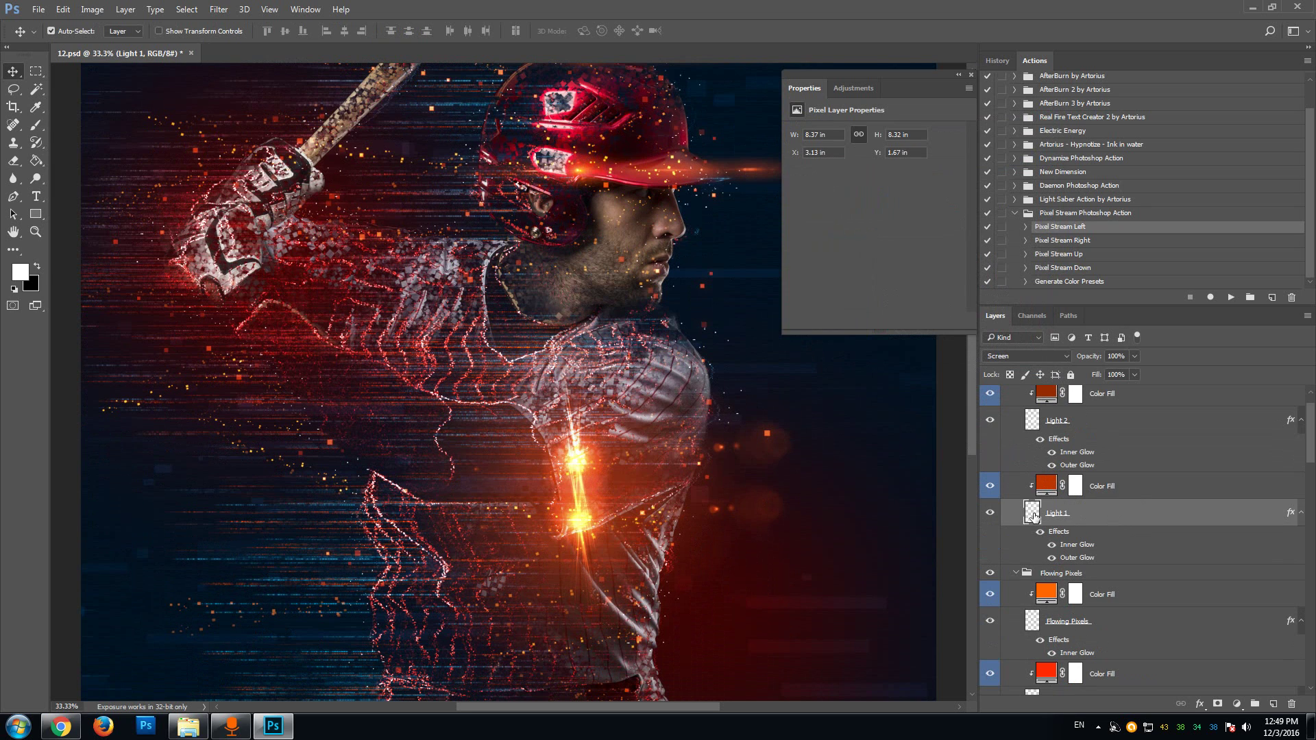
left_click(1099, 426)
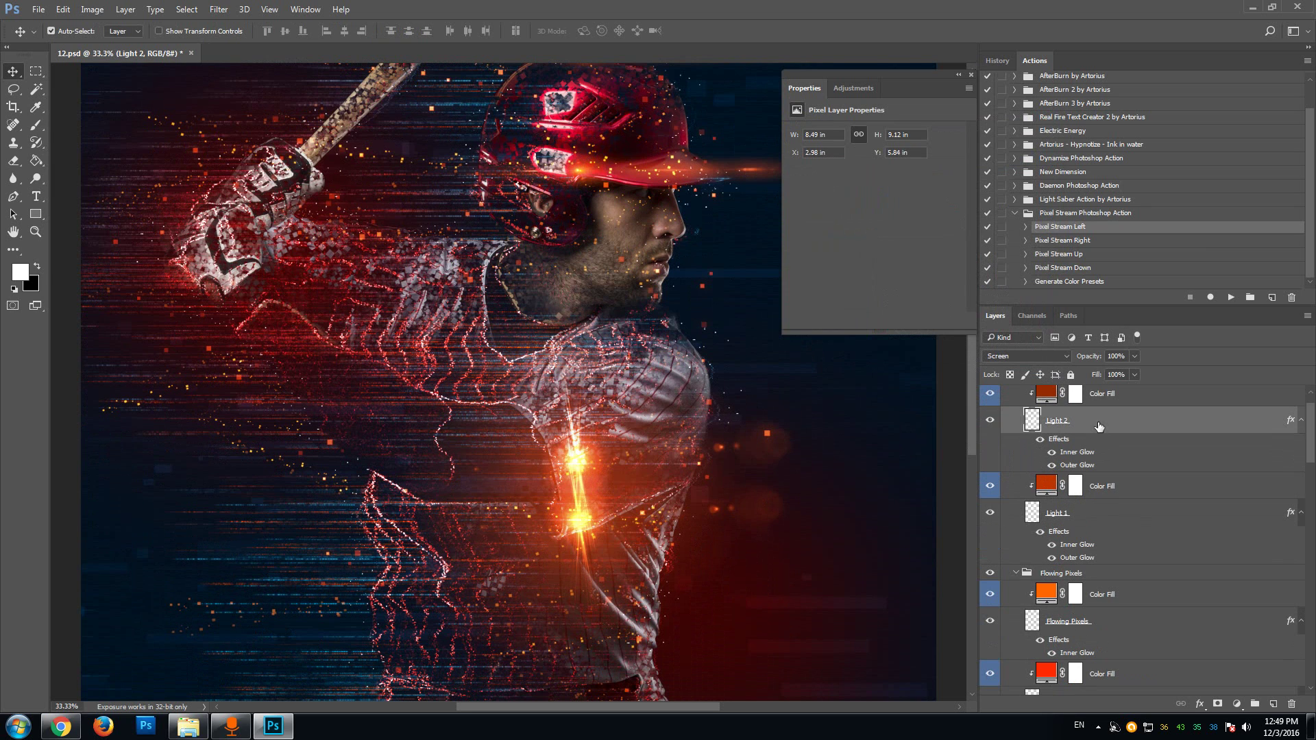
left_click(989, 515)
left_click(989, 515)
left_click(996, 424)
left_click(996, 424)
left_click(970, 74)
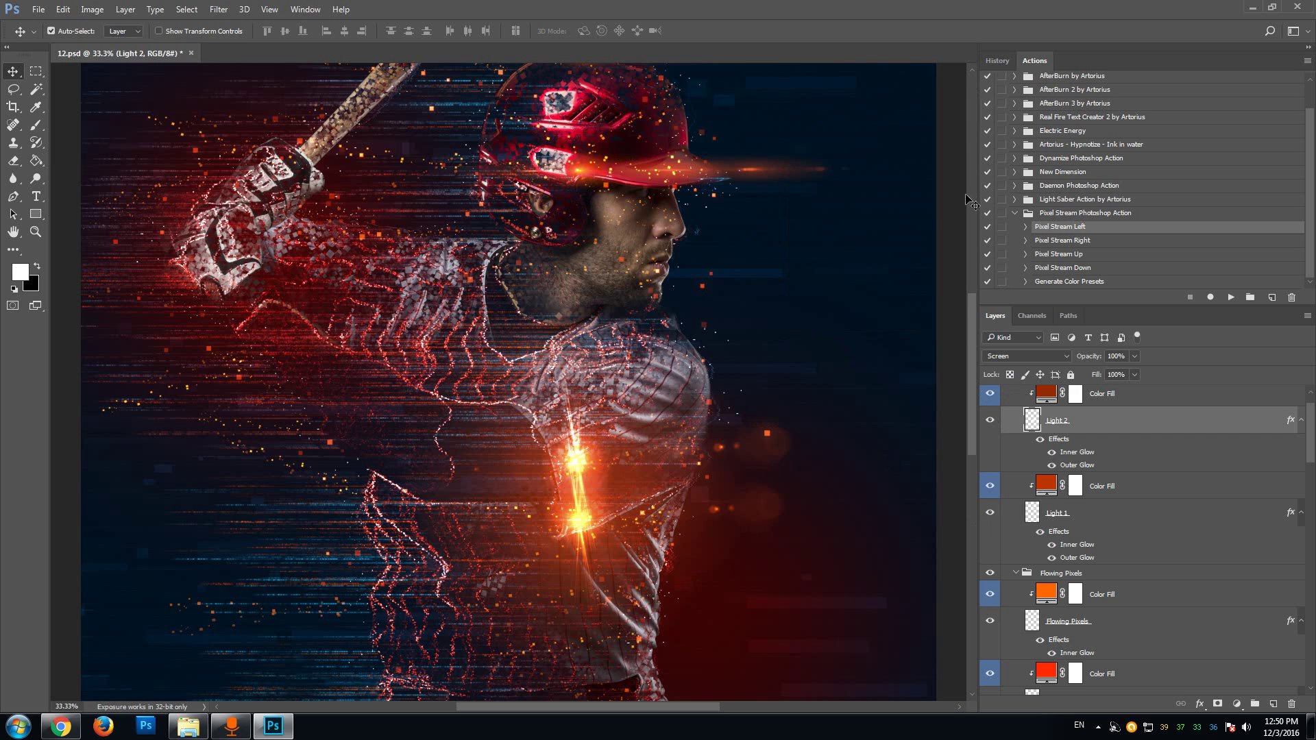
scroll(971, 308, "up", 2)
scroll(968, 310, "down", 2)
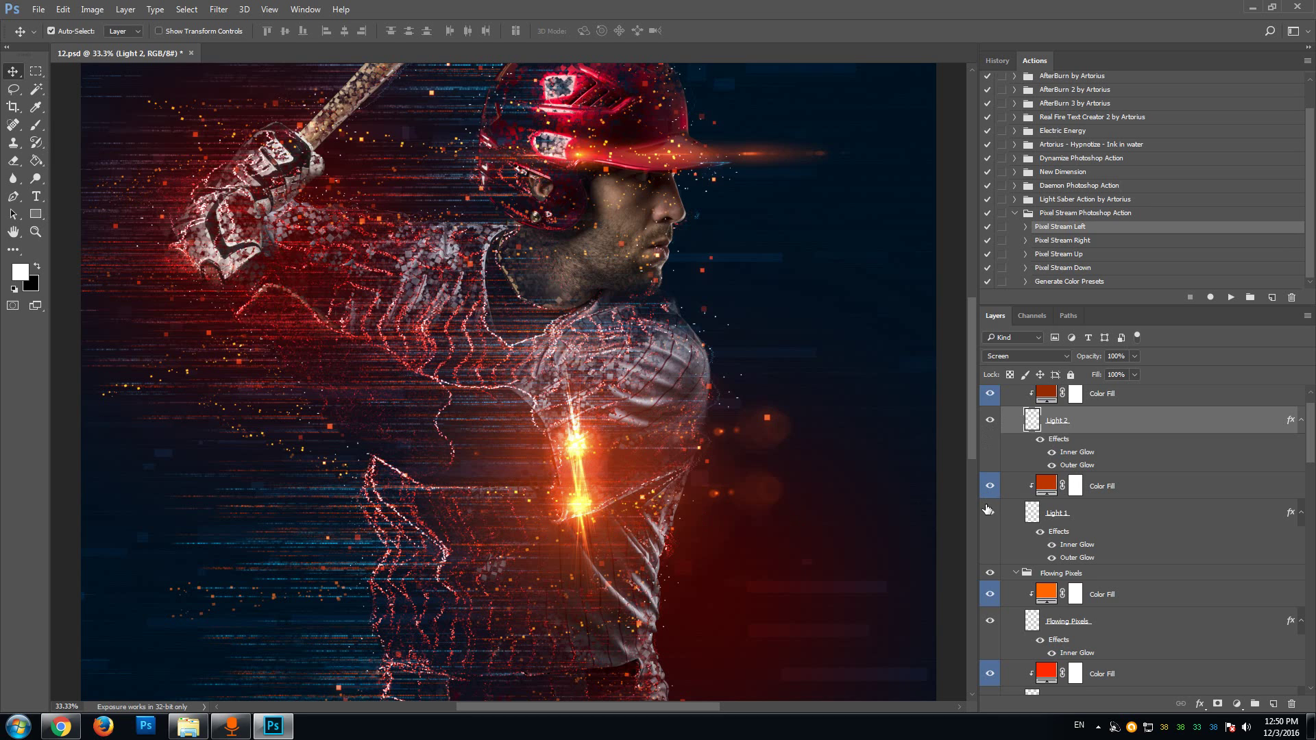
Step: Hide and show Light 2, and move its flares from the player's chest to the edge of his front shoulder
left_click(990, 424)
left_click(989, 424)
left_click_drag(570, 432, 574, 434)
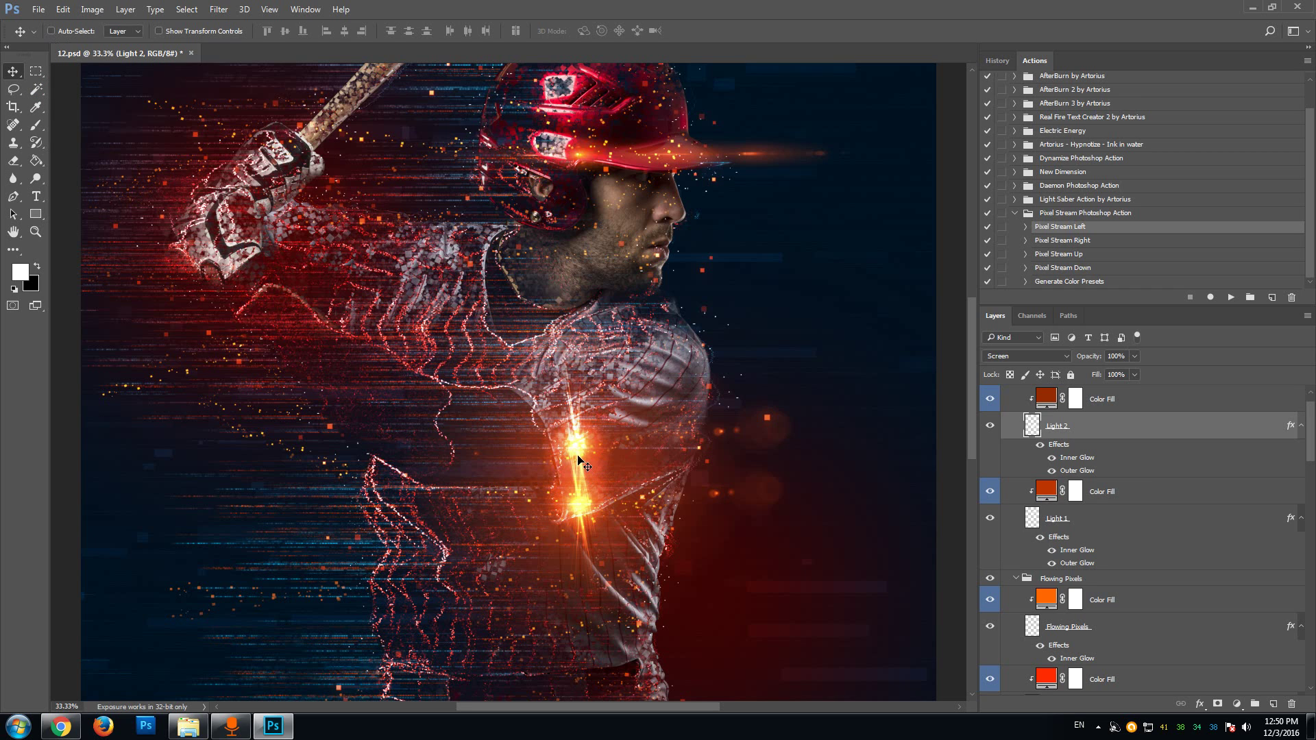
left_click_drag(584, 458, 696, 413)
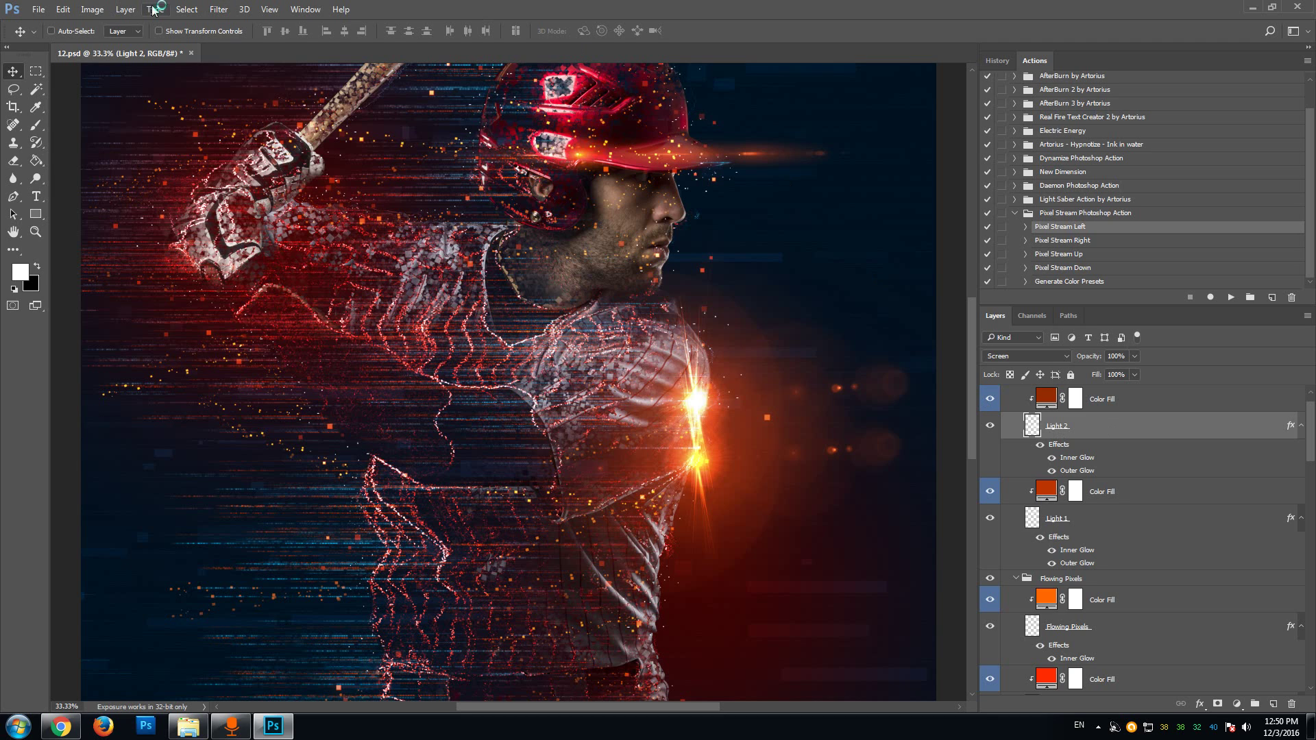
Step: Select the whole canvas, delete everything on the Light 2 layer, and deselect
left_click(181, 11)
left_click(186, 24)
key("Delete")
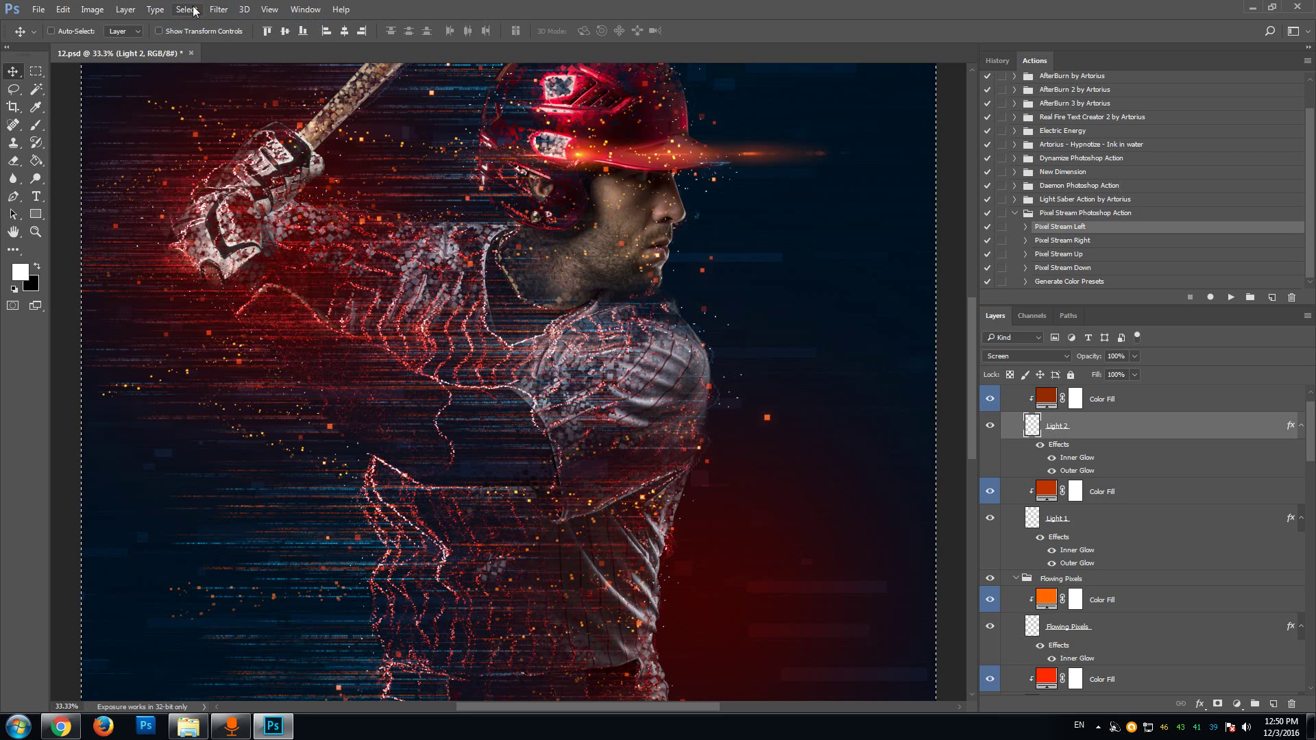
left_click(115, 15)
left_click(195, 39)
Step: Choose the 2500 px starburst light preset for the Brush tool
left_click(37, 127)
left_click(73, 31)
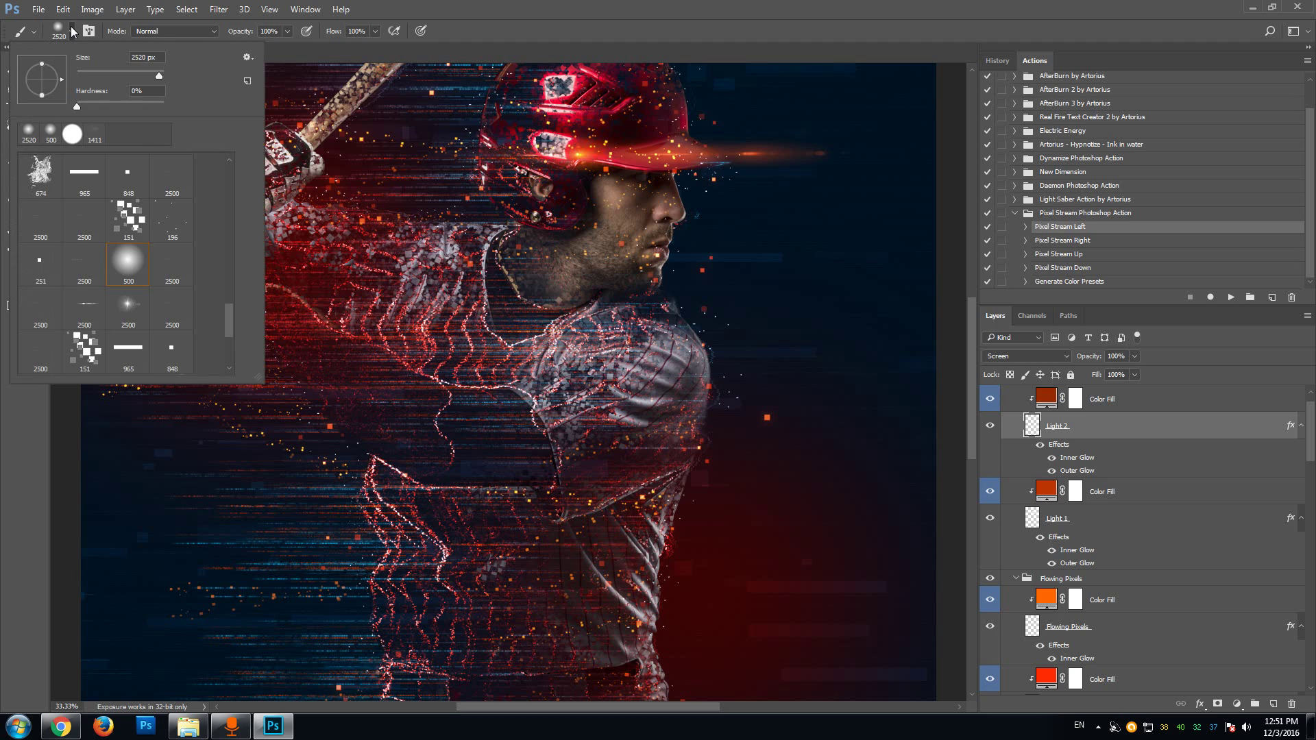
left_click_drag(229, 308, 226, 339)
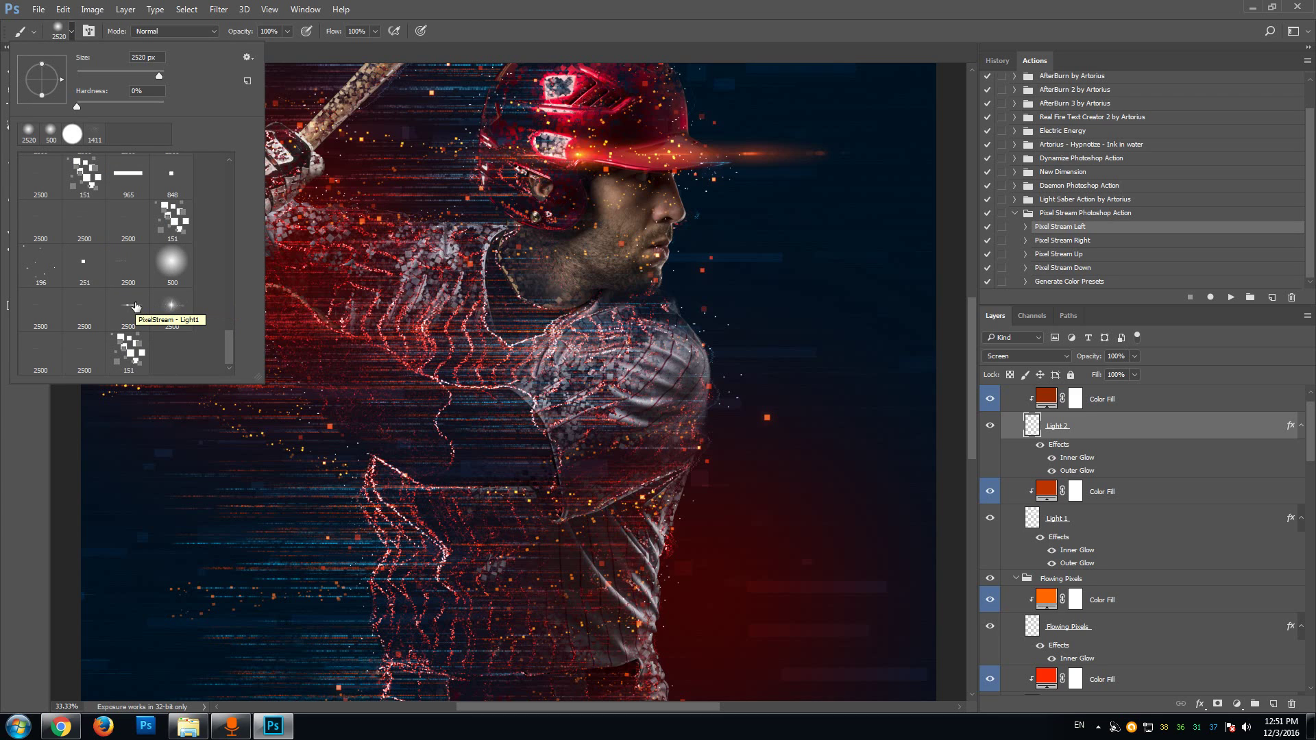
left_click(171, 306)
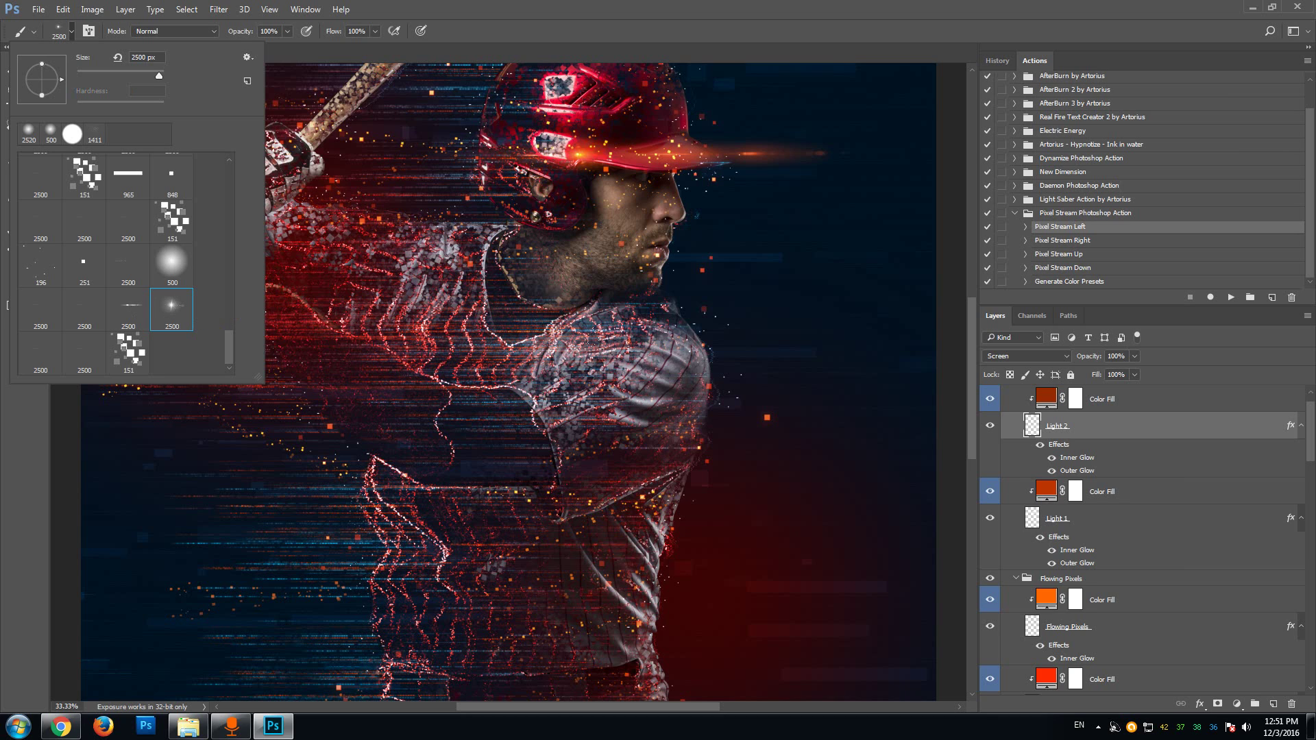
key("Return")
Step: Stamp single white light flares on the Light 2 layer at the player's front shoulder, batting glove and waist
left_click(696, 381)
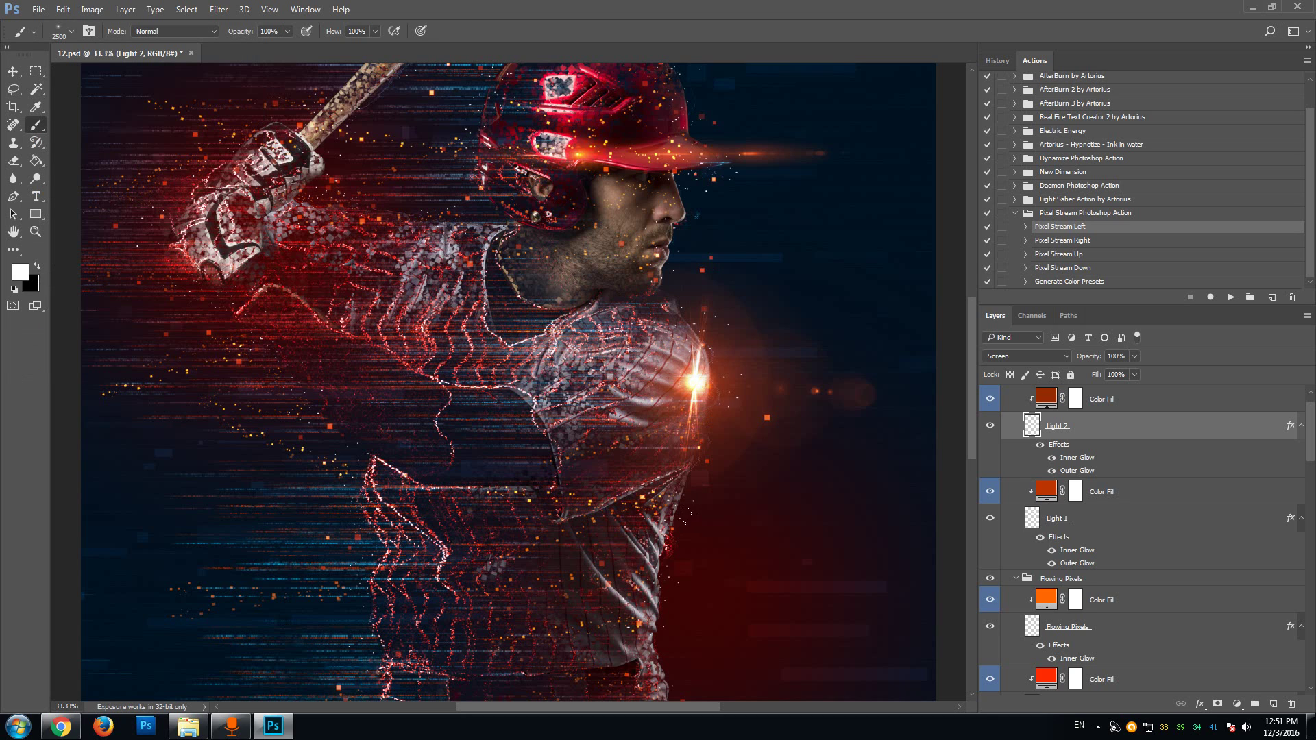
left_click(190, 240)
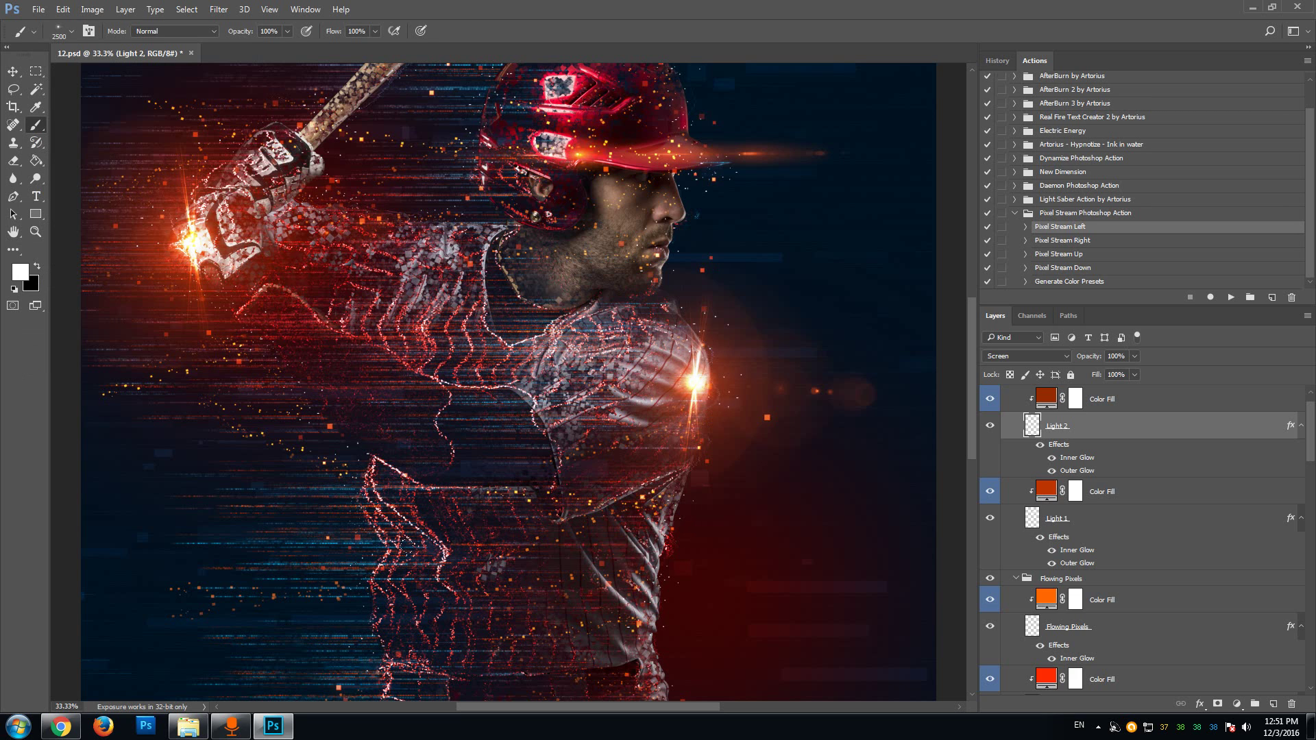
scroll(407, 549, "down", 4)
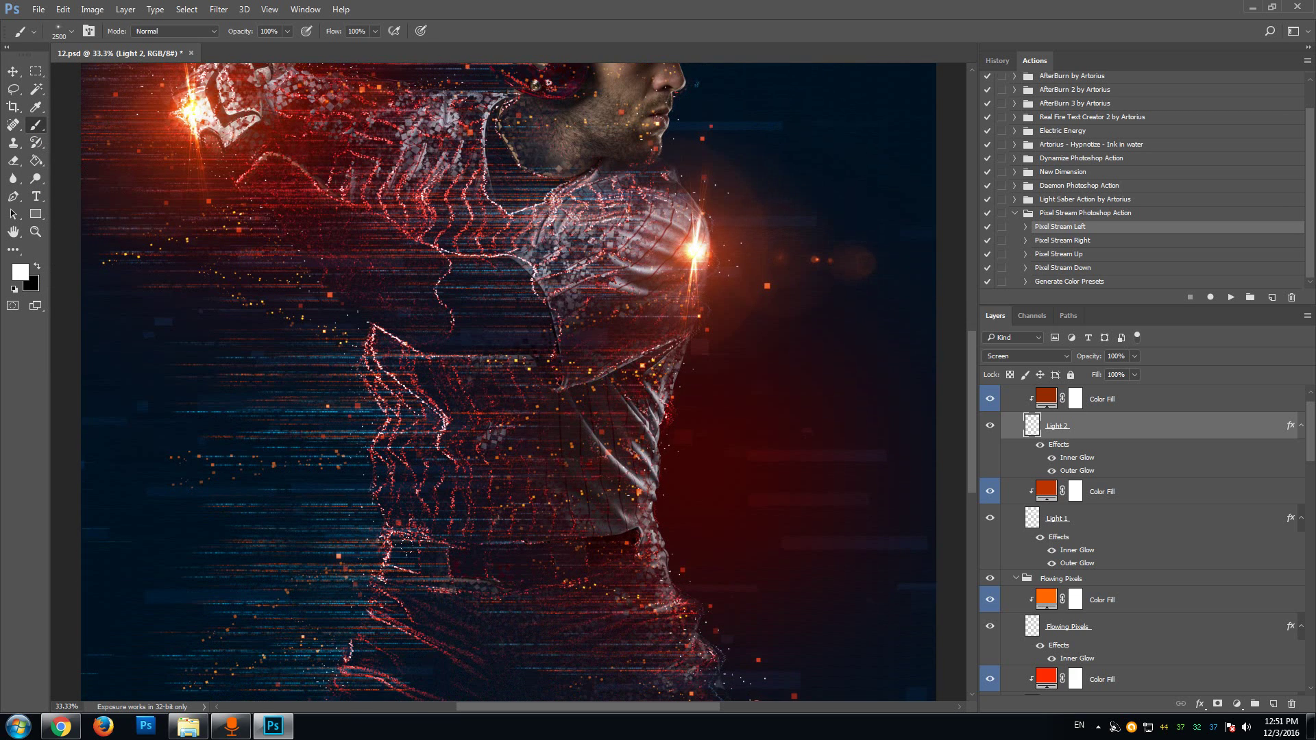
scroll(407, 549, "down", 4)
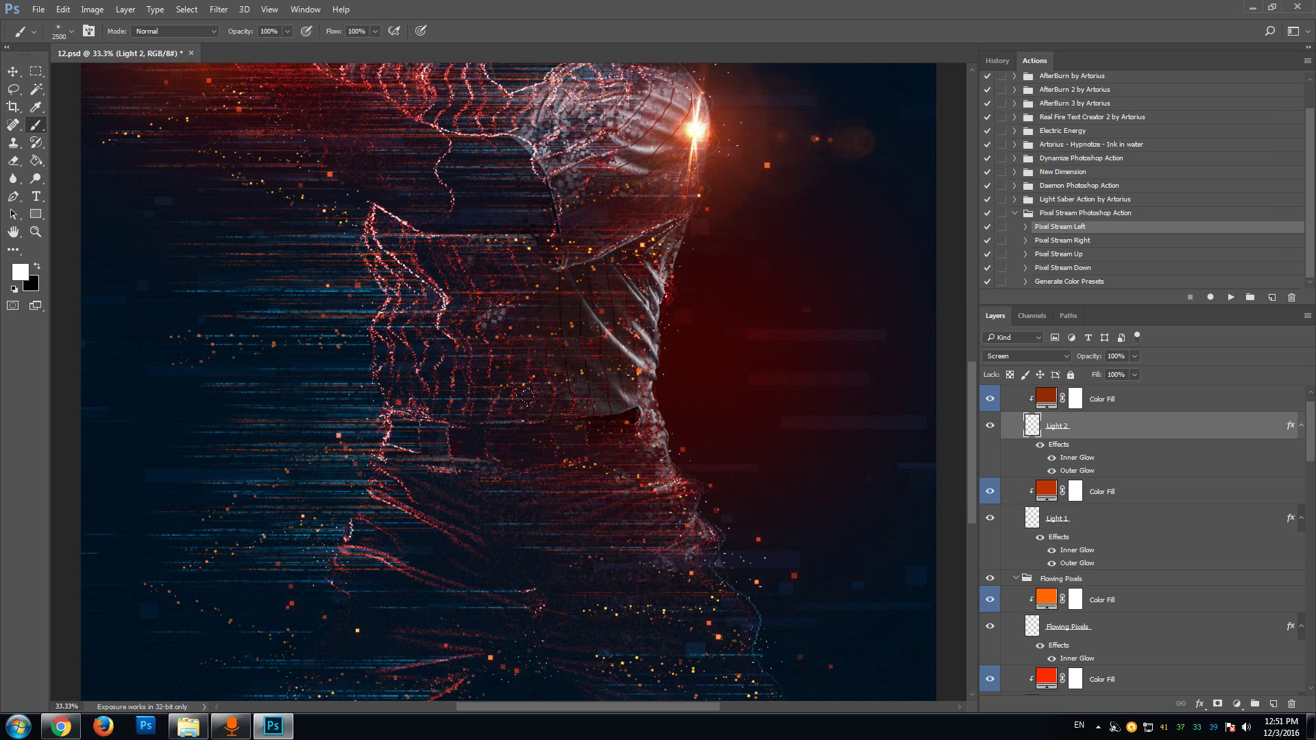
left_click(673, 472)
scroll(751, 628, "up", 8)
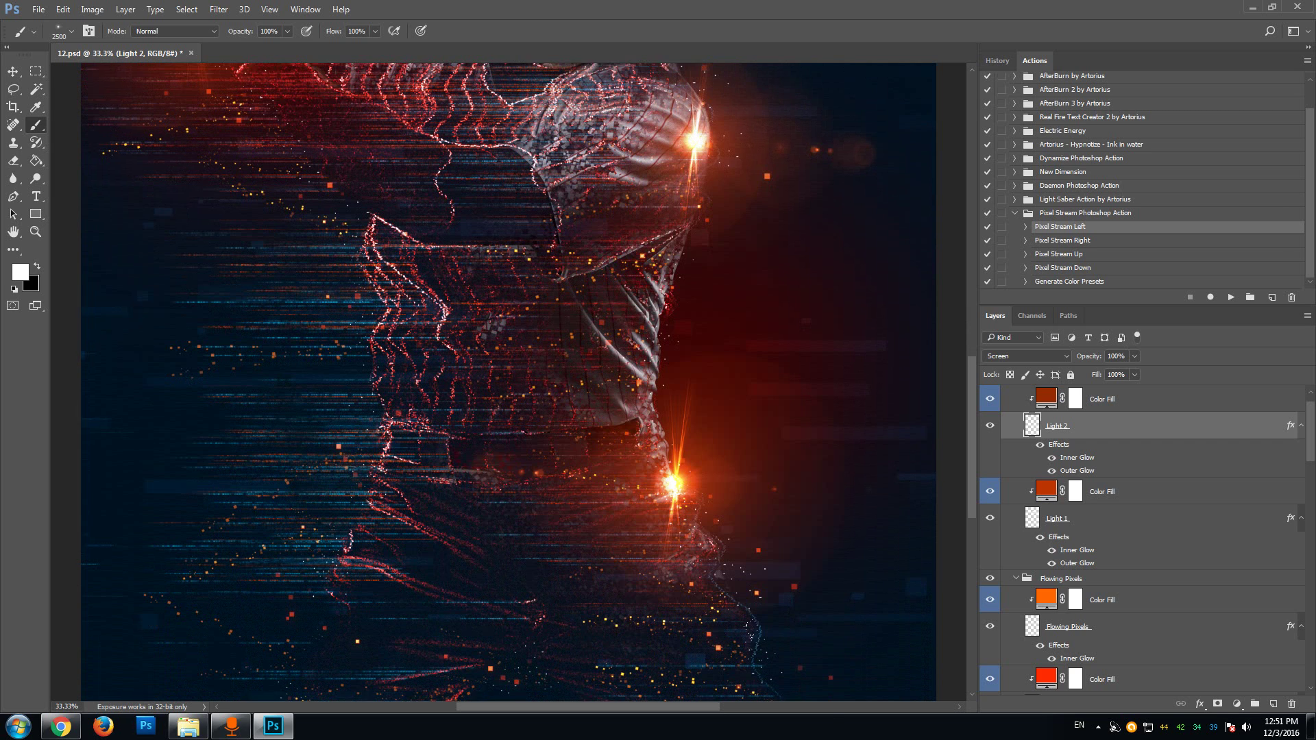
scroll(751, 628, "up", 2)
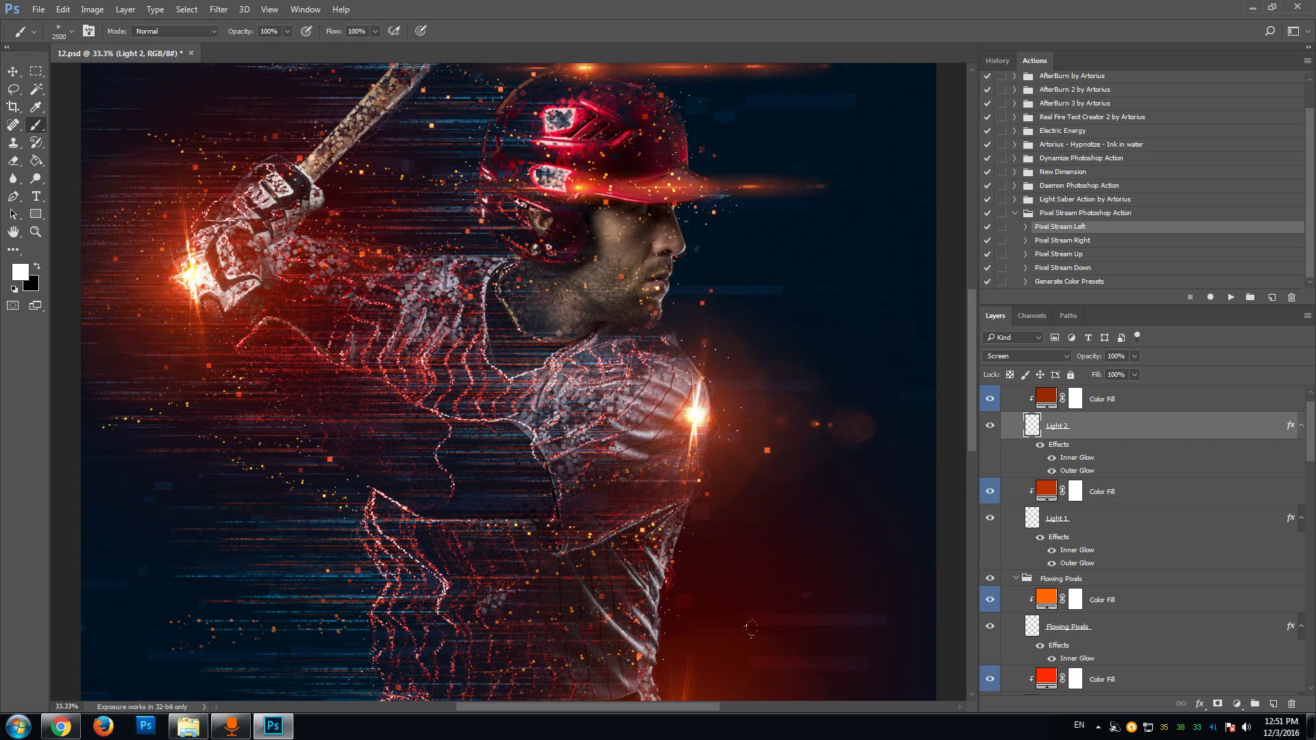
scroll(1138, 603, "up", 1)
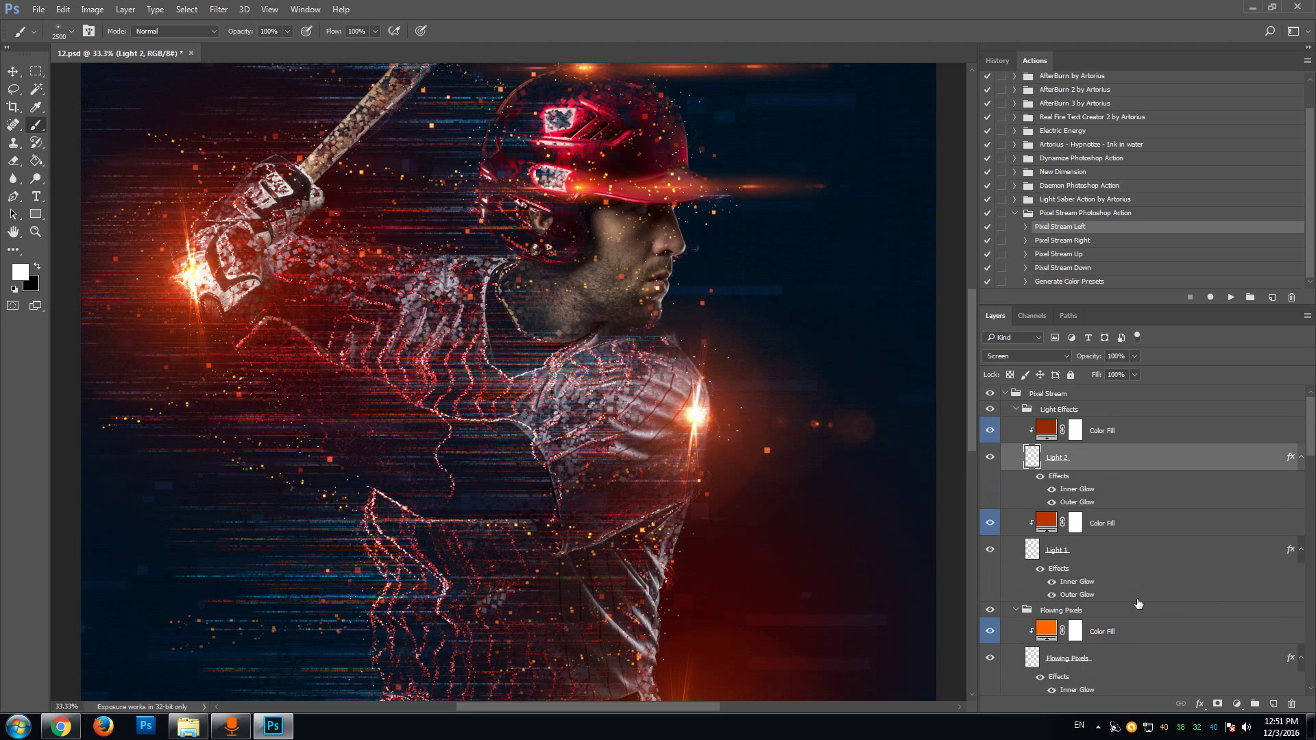
mouse_move(1312, 437)
left_mouse_down()
mouse_move(1312, 537)
mouse_move(1312, 517)
left_mouse_up()
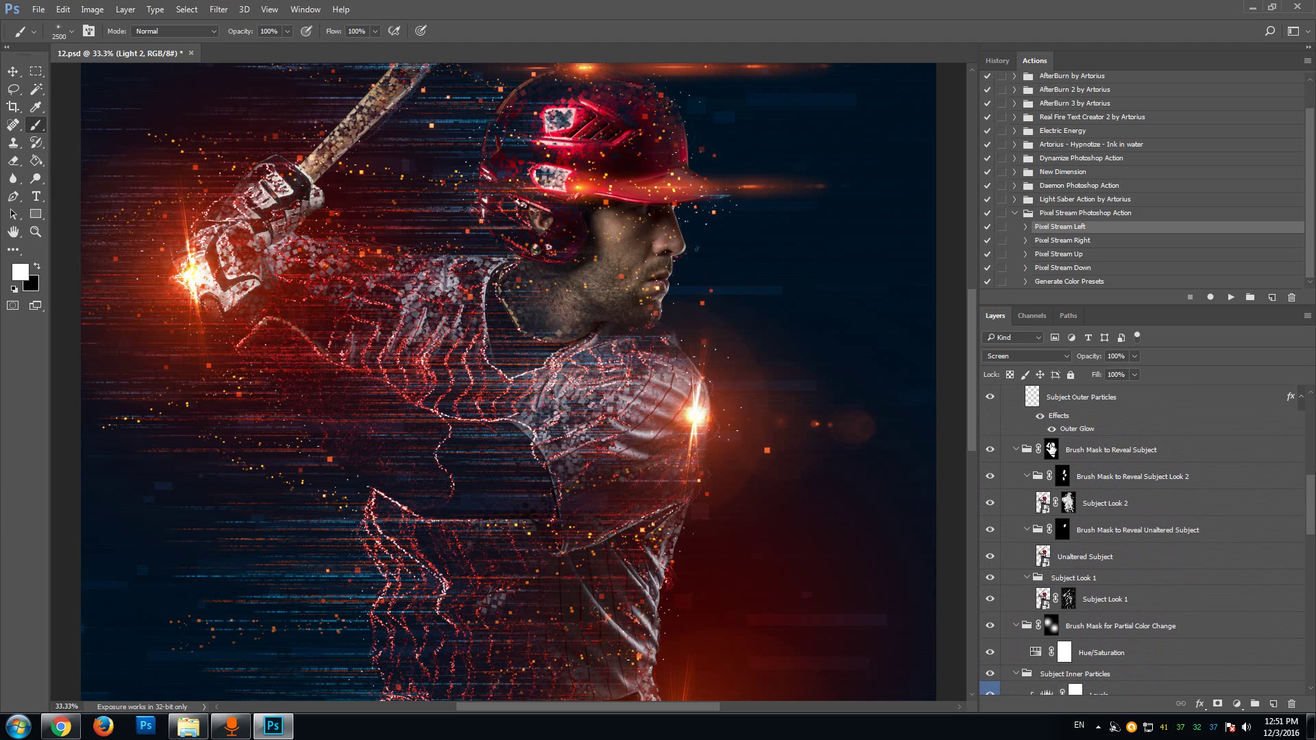
Step: Select the Brush Mask to Reveal Subject mask and set up a 448 px soft round brush with 0% hardness and black foreground
left_click_drag(973, 345, 971, 325)
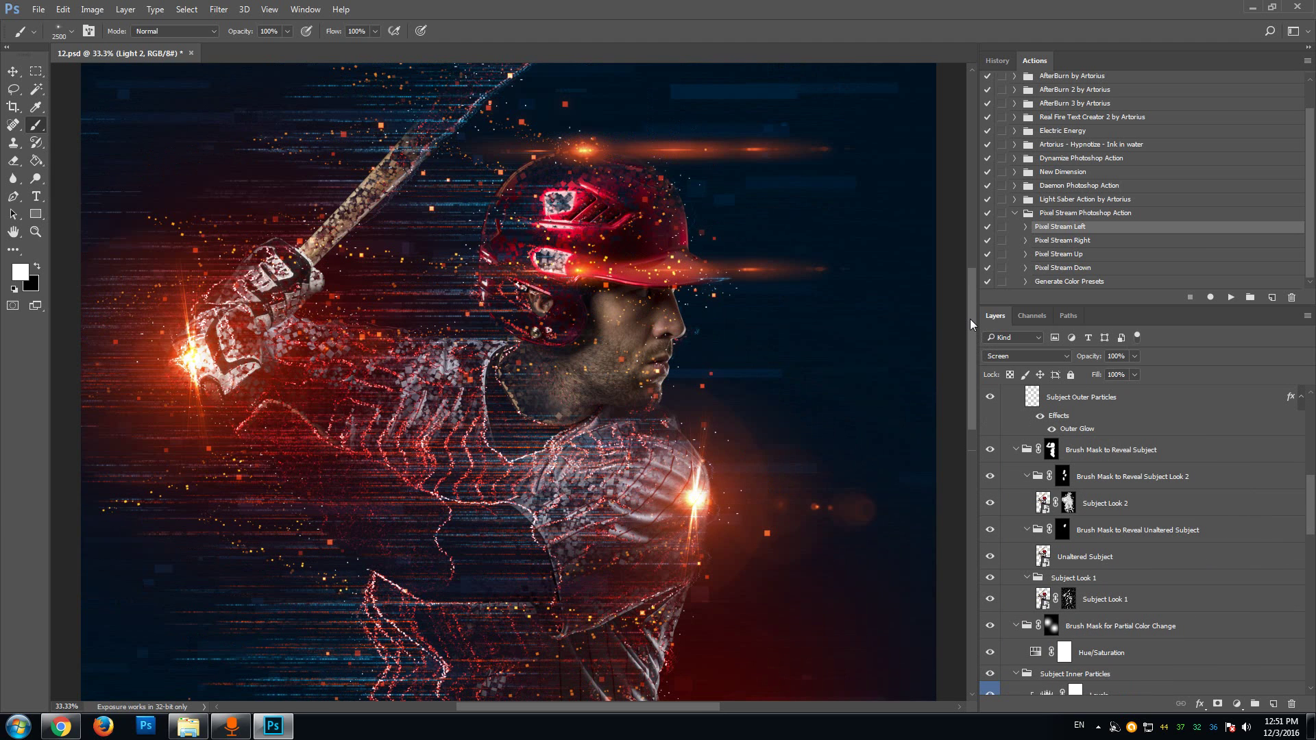
scroll(439, 225, "up", 2)
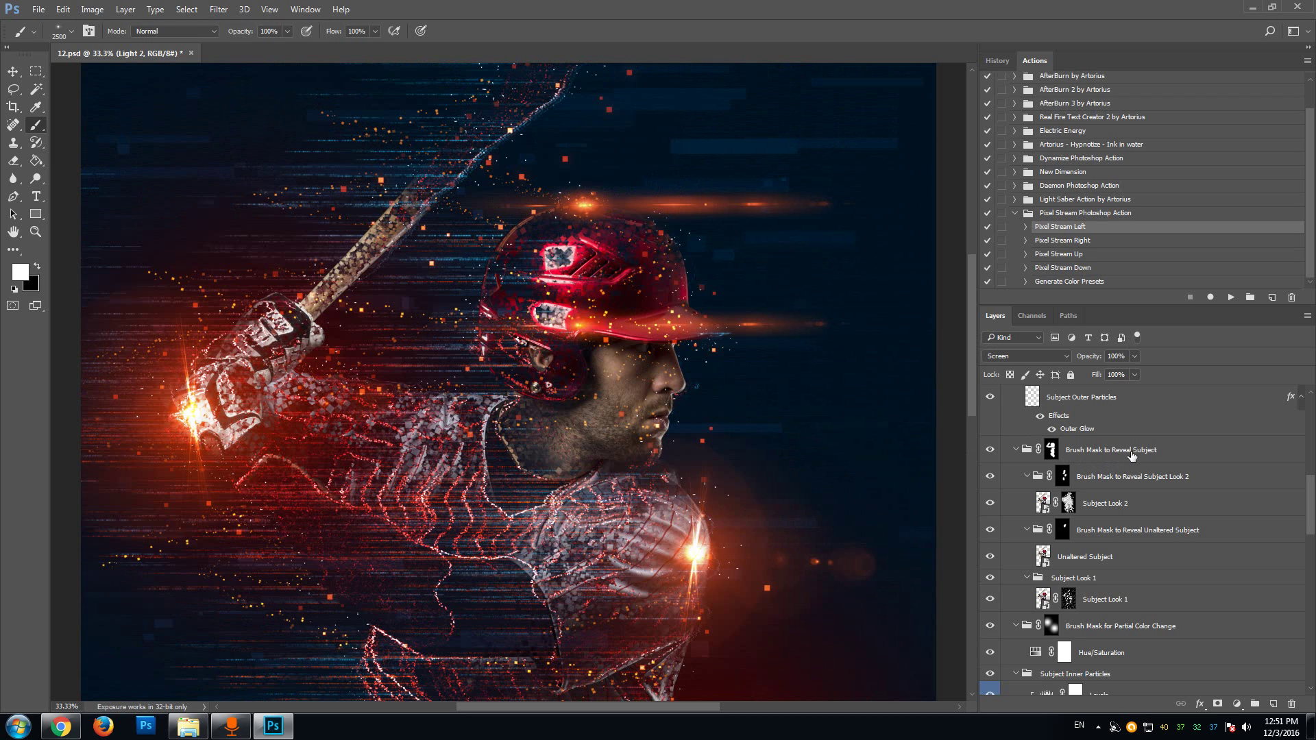
left_click(1054, 451)
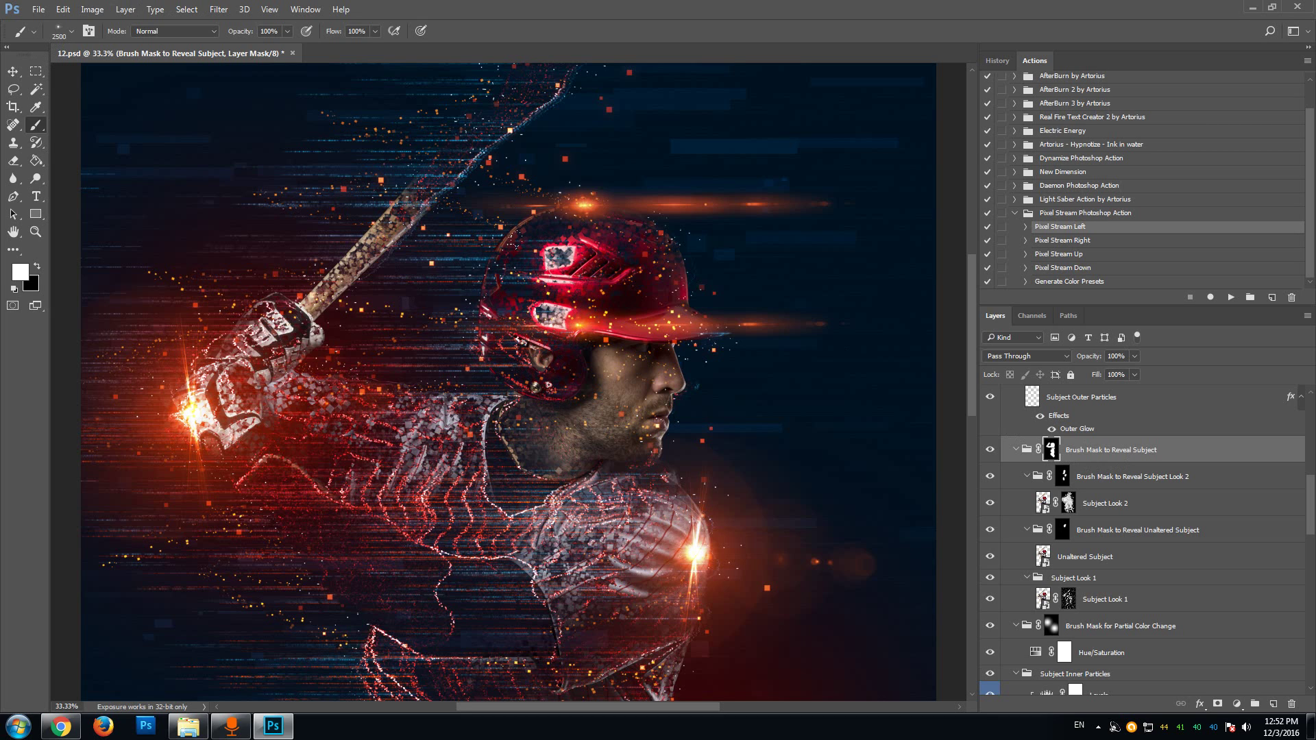
left_click(72, 31)
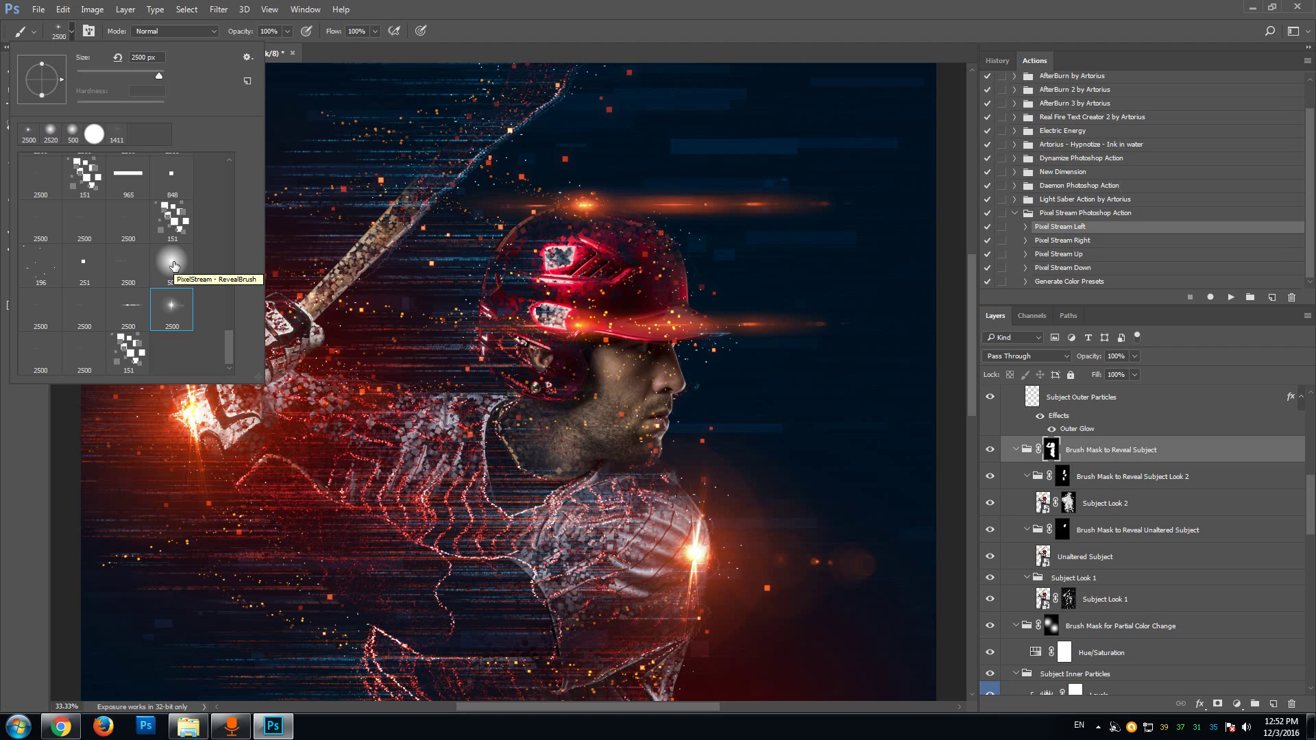
mouse_move(229, 347)
left_mouse_down()
mouse_move(216, 286)
mouse_move(239, 173)
left_mouse_up()
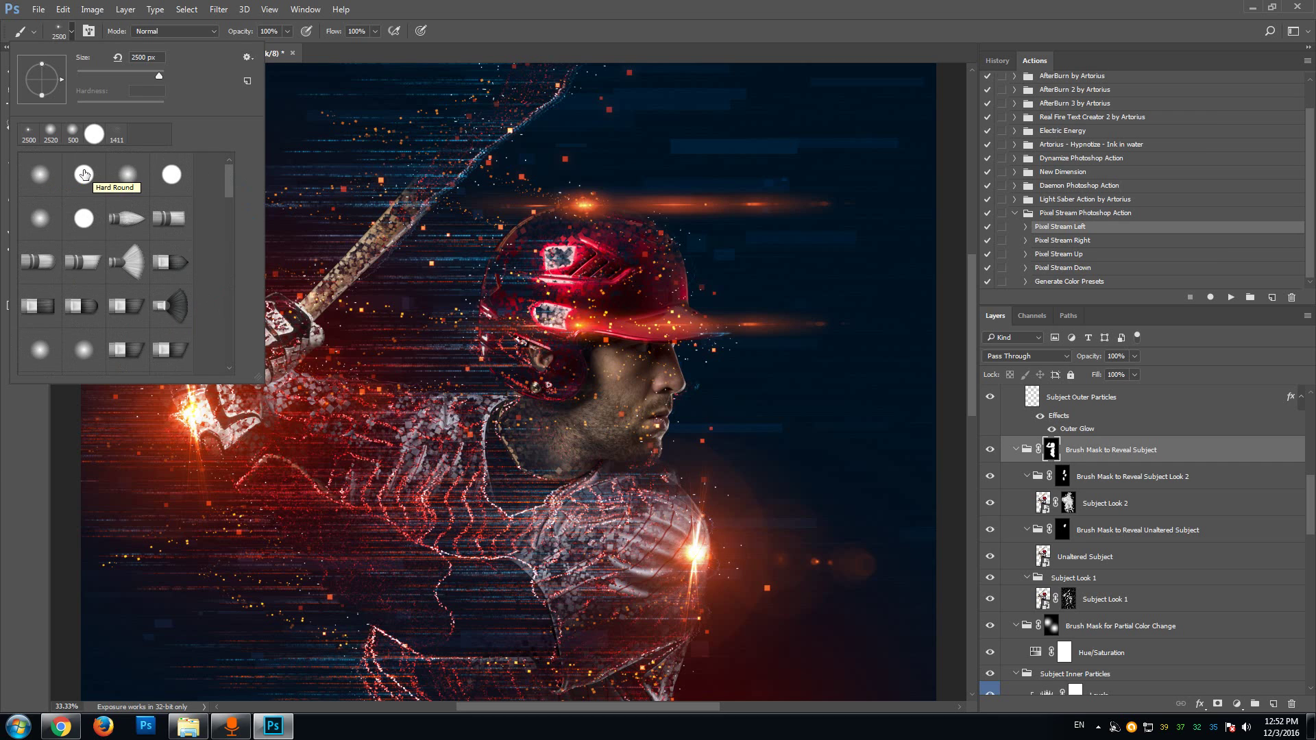
left_click(47, 177)
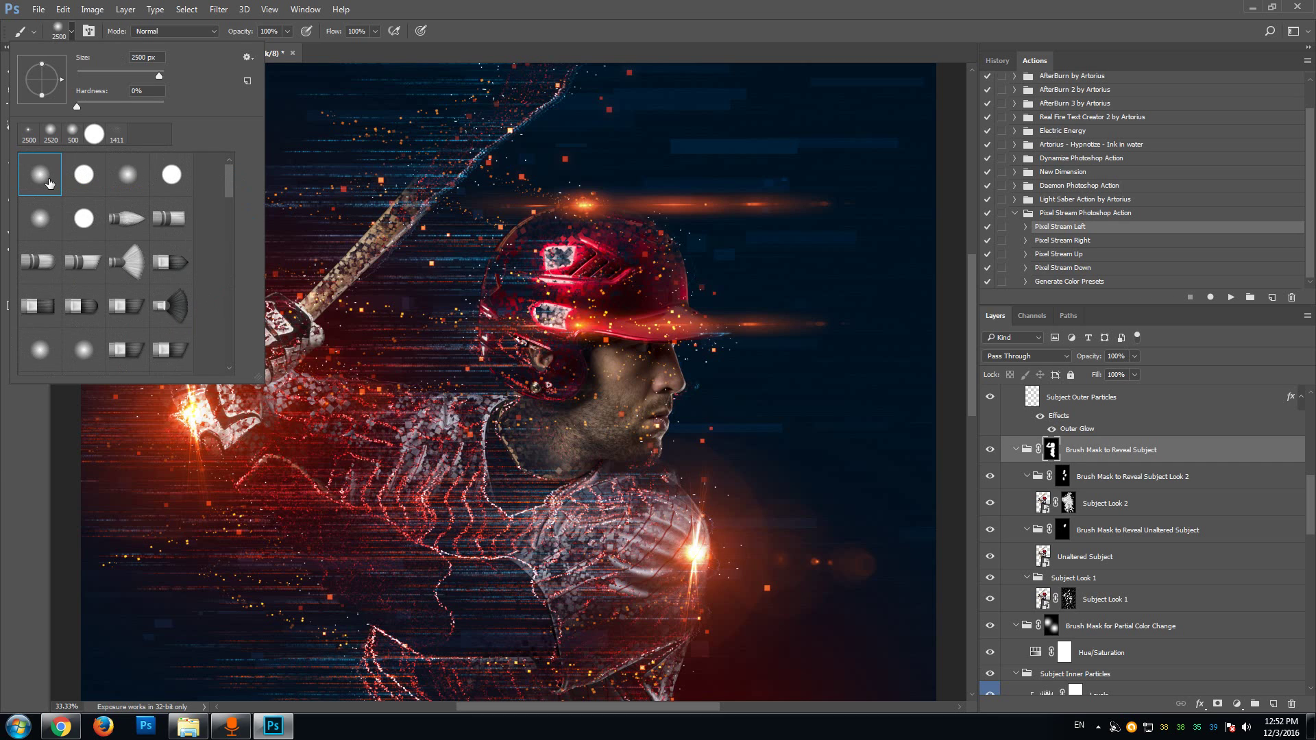
left_click(124, 76)
left_click_drag(127, 80, 154, 77)
key("Return")
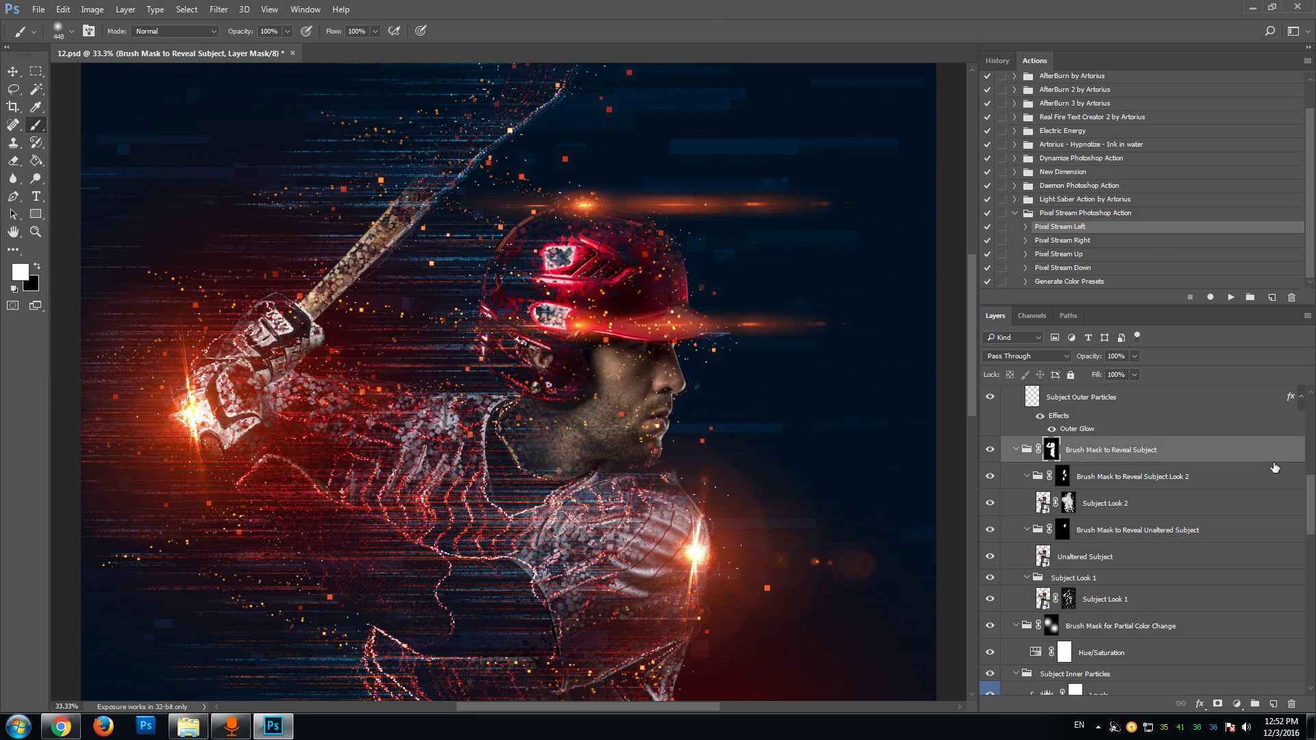
left_click(37, 268)
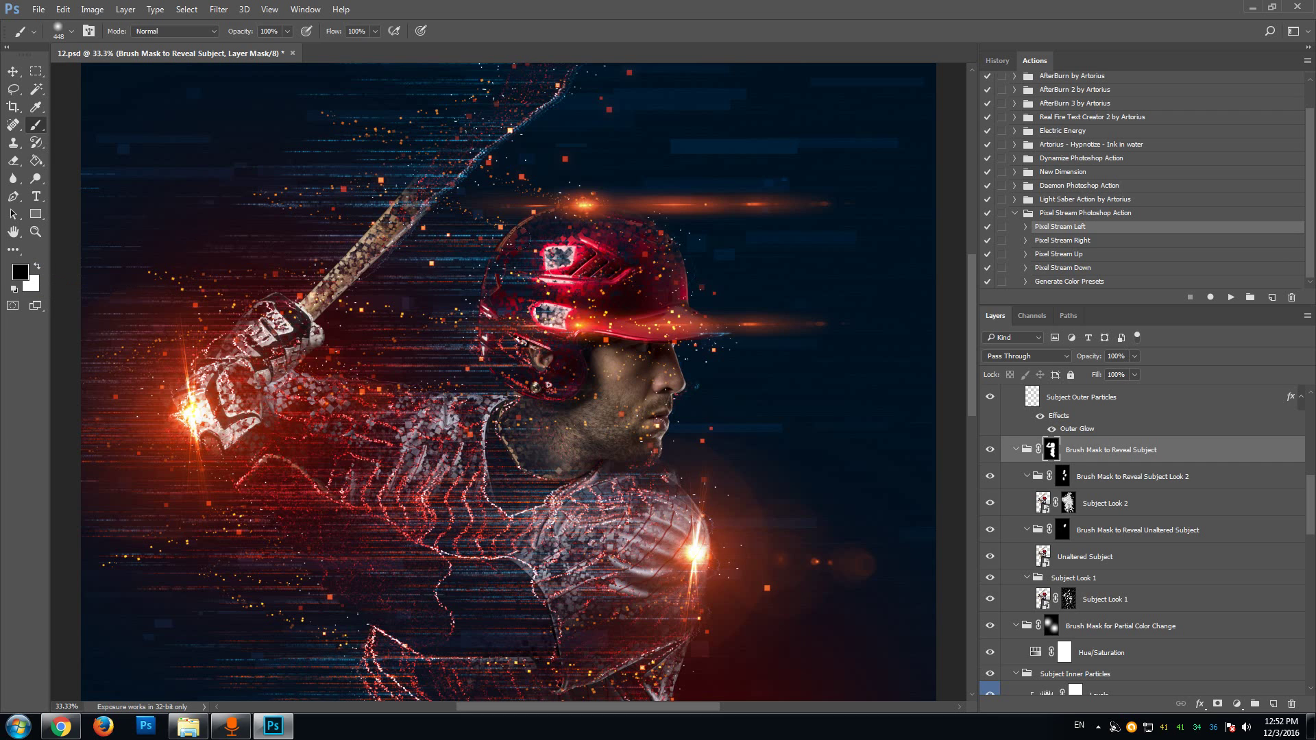
Step: Paint black over the player's face on the Brush Mask to Reveal Subject mask and undo the stroke
mouse_move(501, 385)
left_mouse_down()
mouse_move(580, 456)
mouse_move(603, 378)
mouse_move(545, 381)
mouse_move(539, 353)
mouse_move(610, 370)
mouse_move(635, 411)
mouse_move(530, 400)
mouse_move(647, 407)
mouse_move(584, 380)
left_mouse_up()
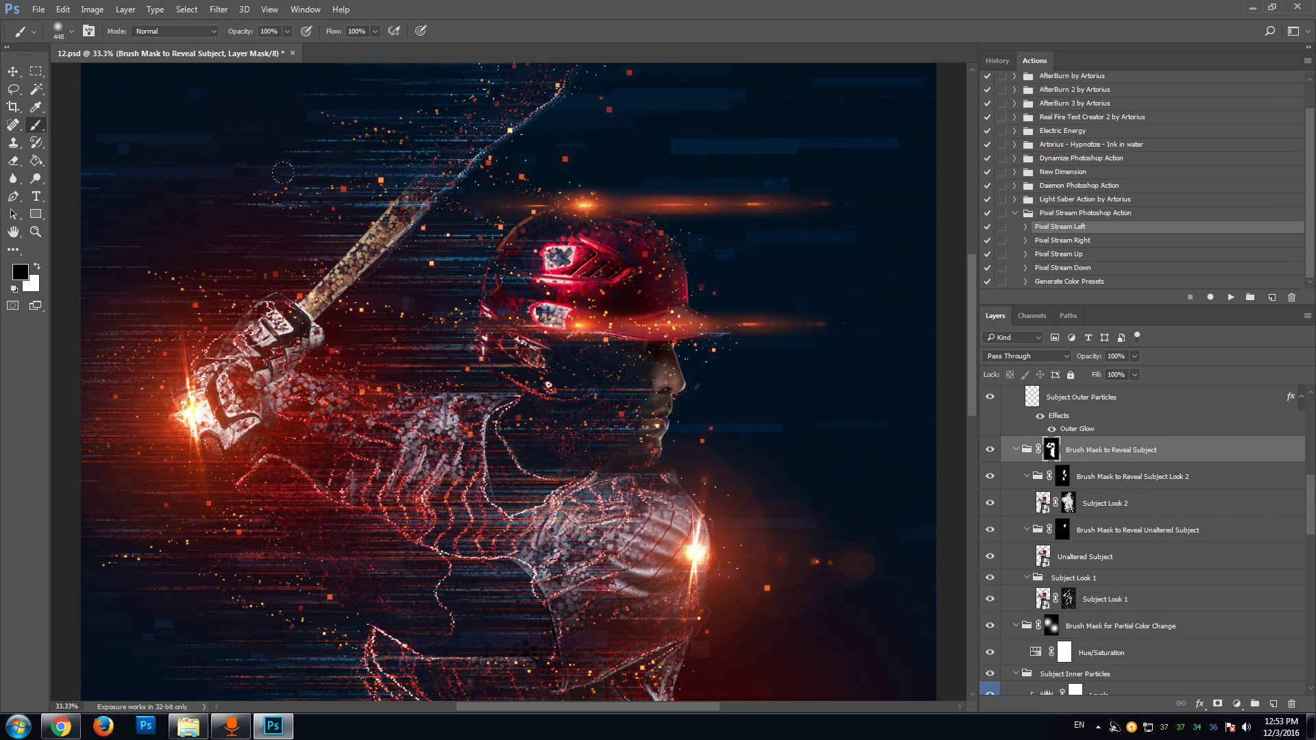
left_click(62, 10)
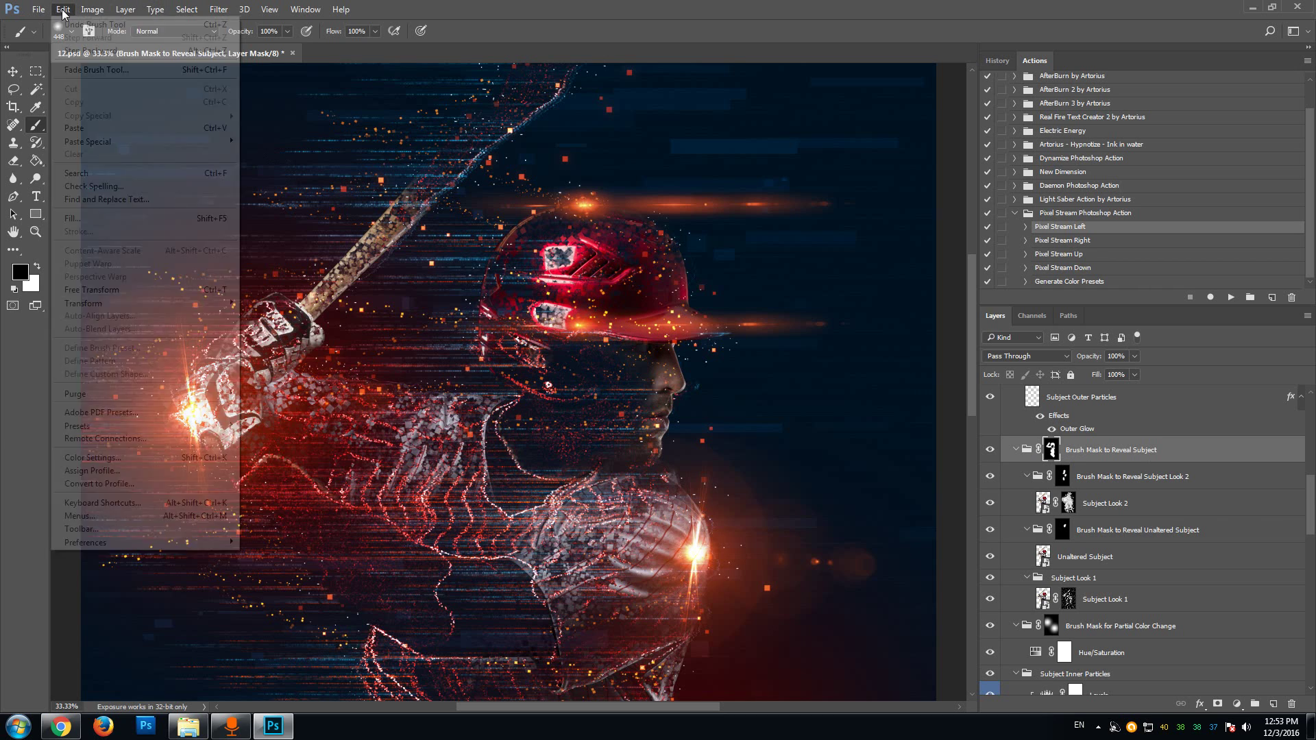
left_click(72, 25)
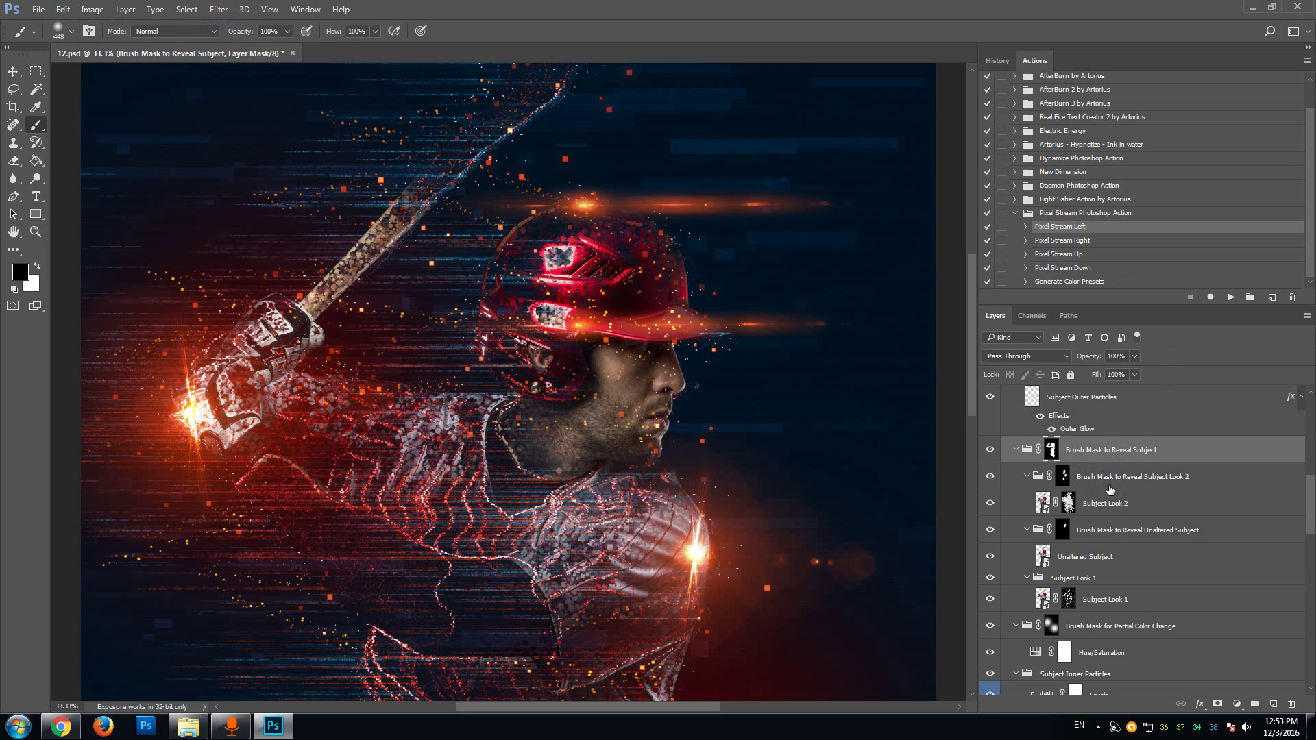
Step: Paint black over the player's cheek and eye area on the Brush Mask to Reveal Unaltered Subject mask and inspect the face at 50%
left_click(1169, 536)
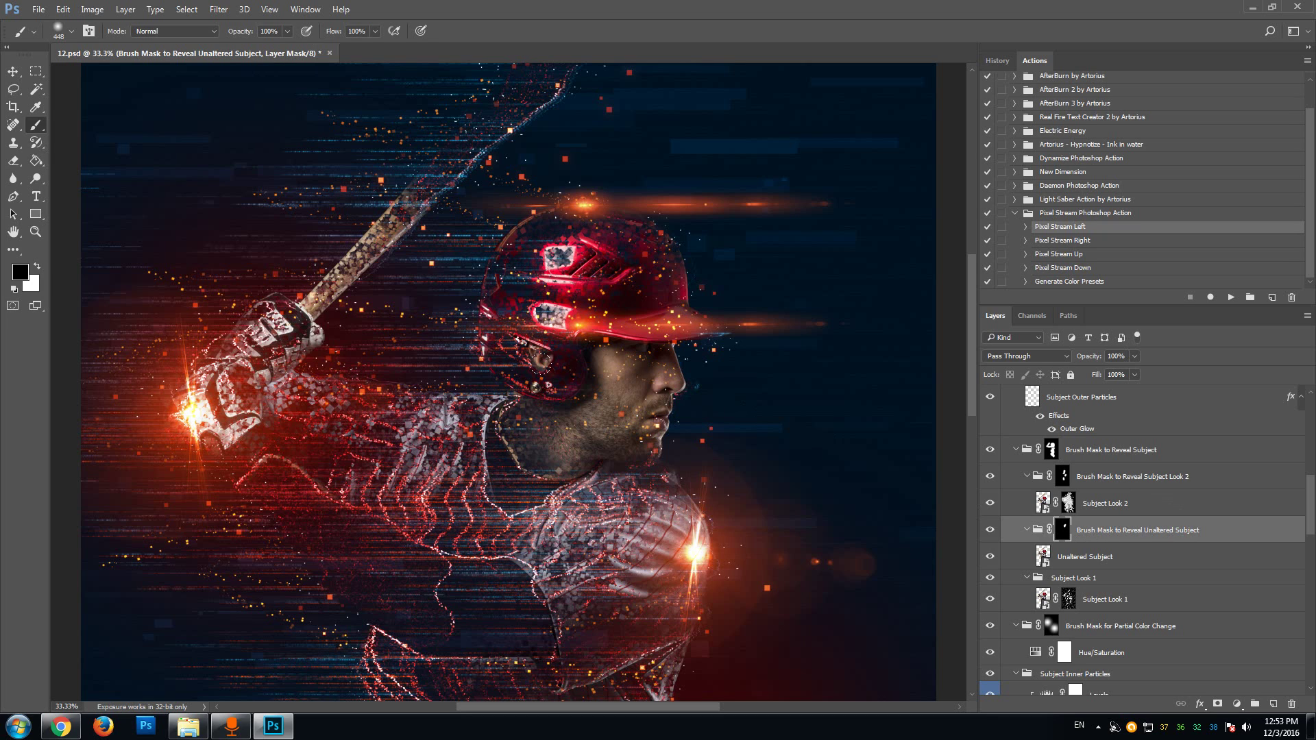
mouse_move(545, 365)
left_mouse_down()
mouse_move(615, 384)
mouse_move(565, 346)
left_mouse_up()
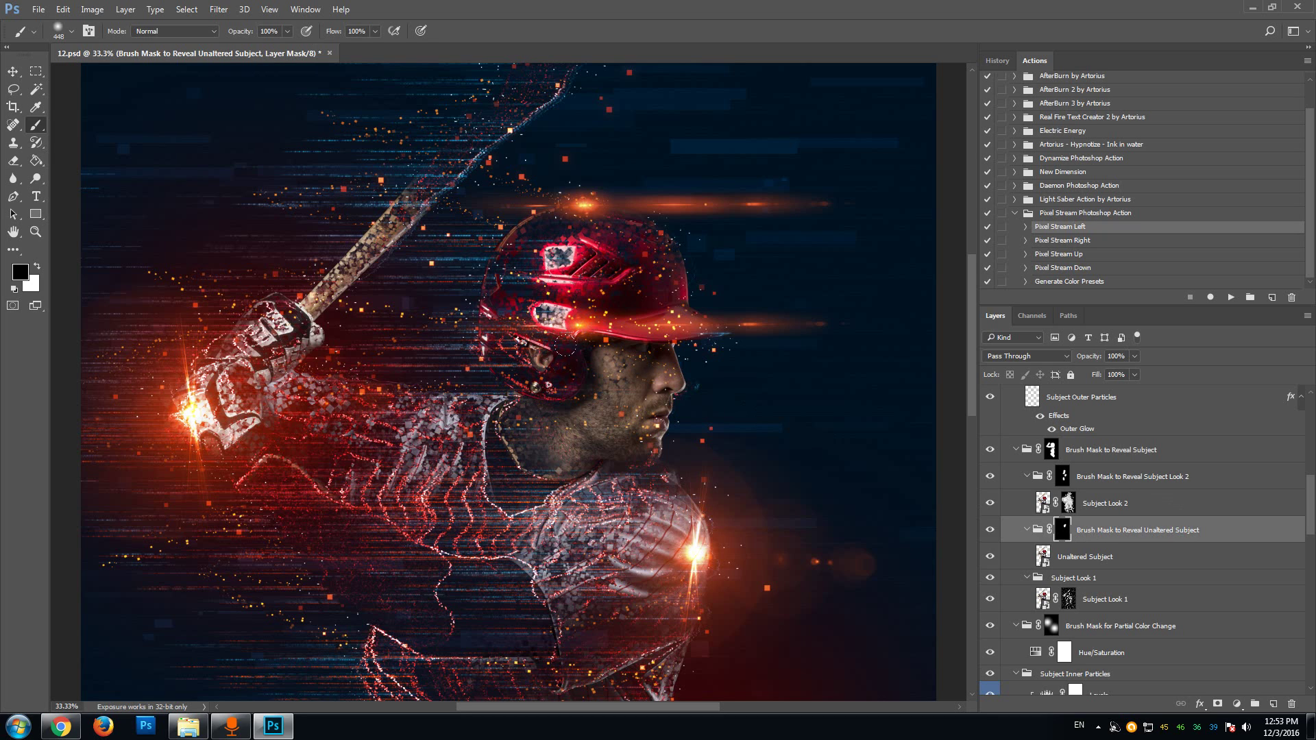
key("z")
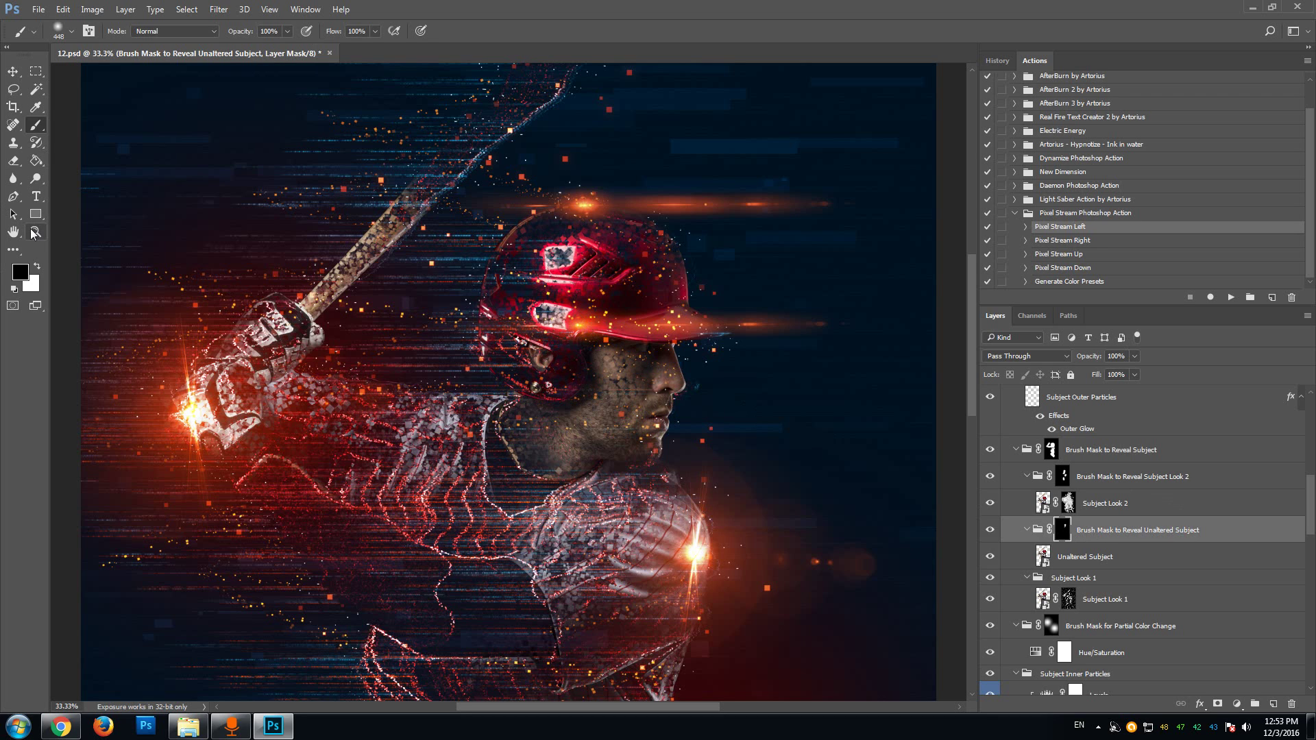
left_click(697, 361)
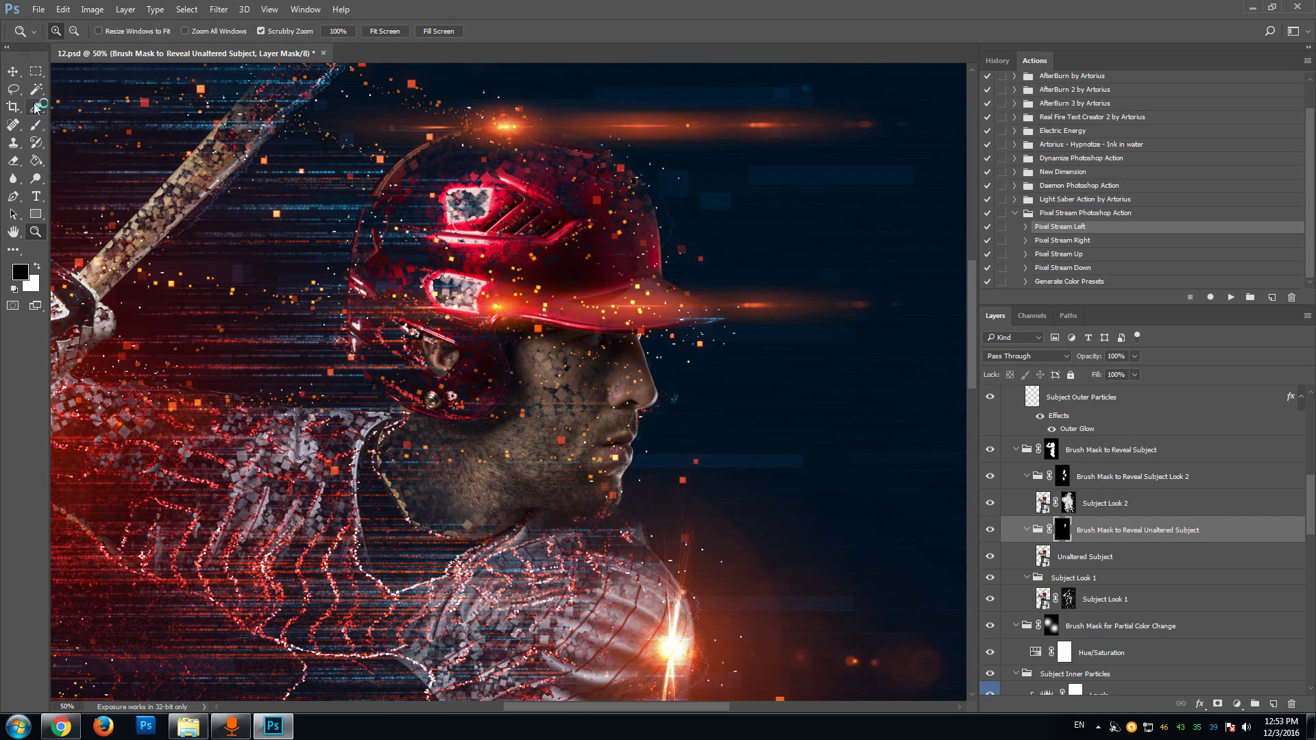
left_click(37, 127)
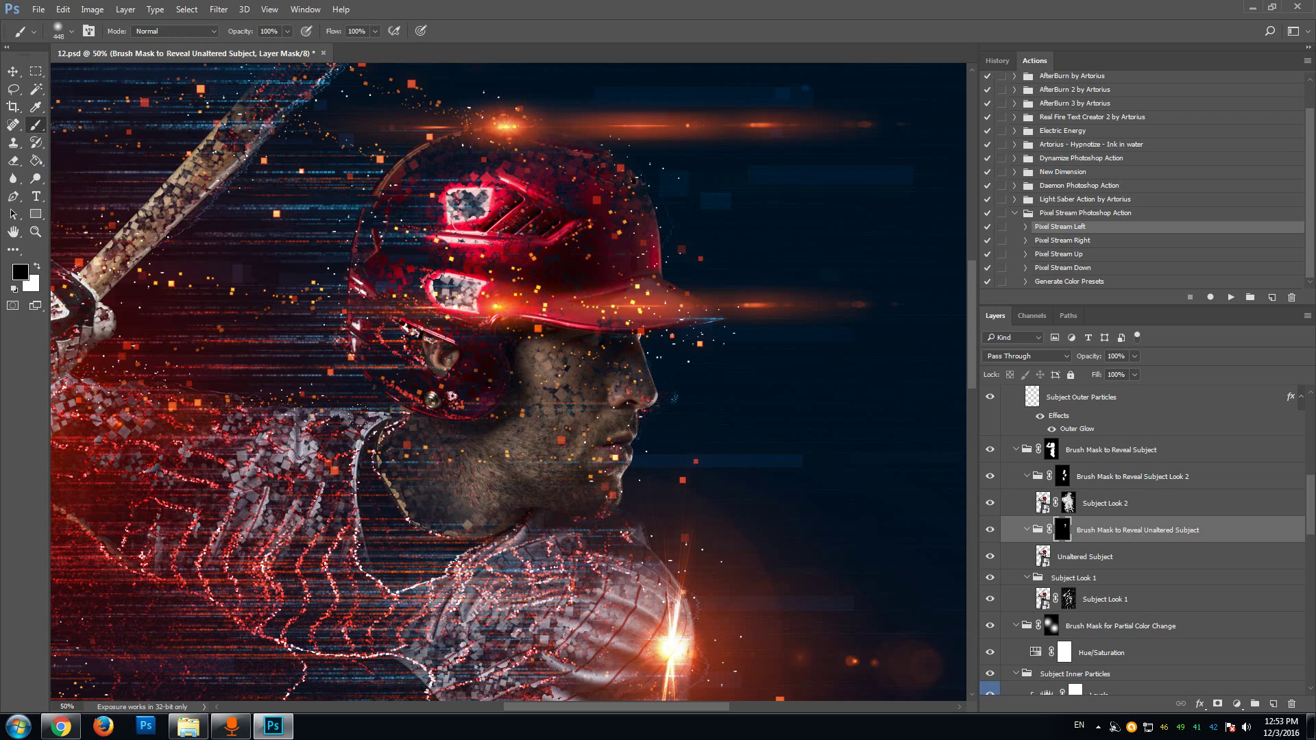
Step: Paint black over the player's jaw, neck and cheek on the Brush Mask to Reveal Subject Look 2 mask
left_click(1063, 478)
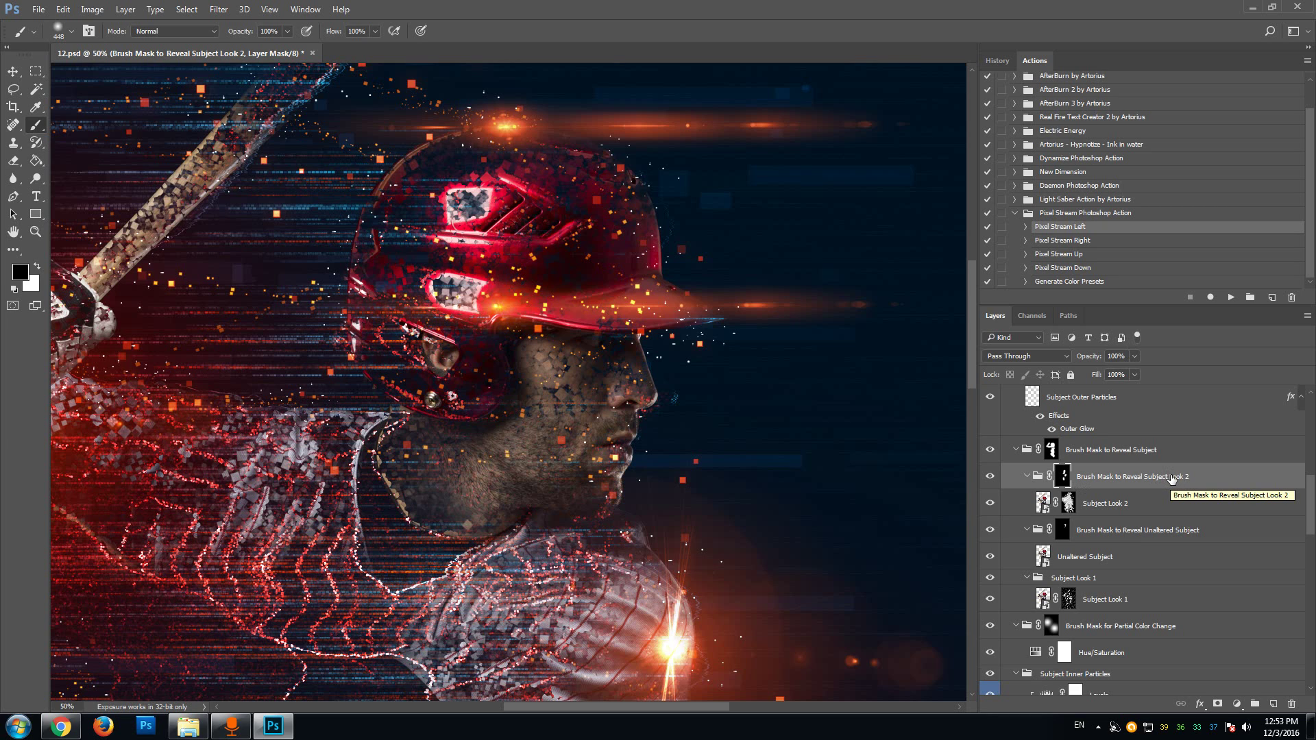
left_click_drag(425, 452, 490, 480)
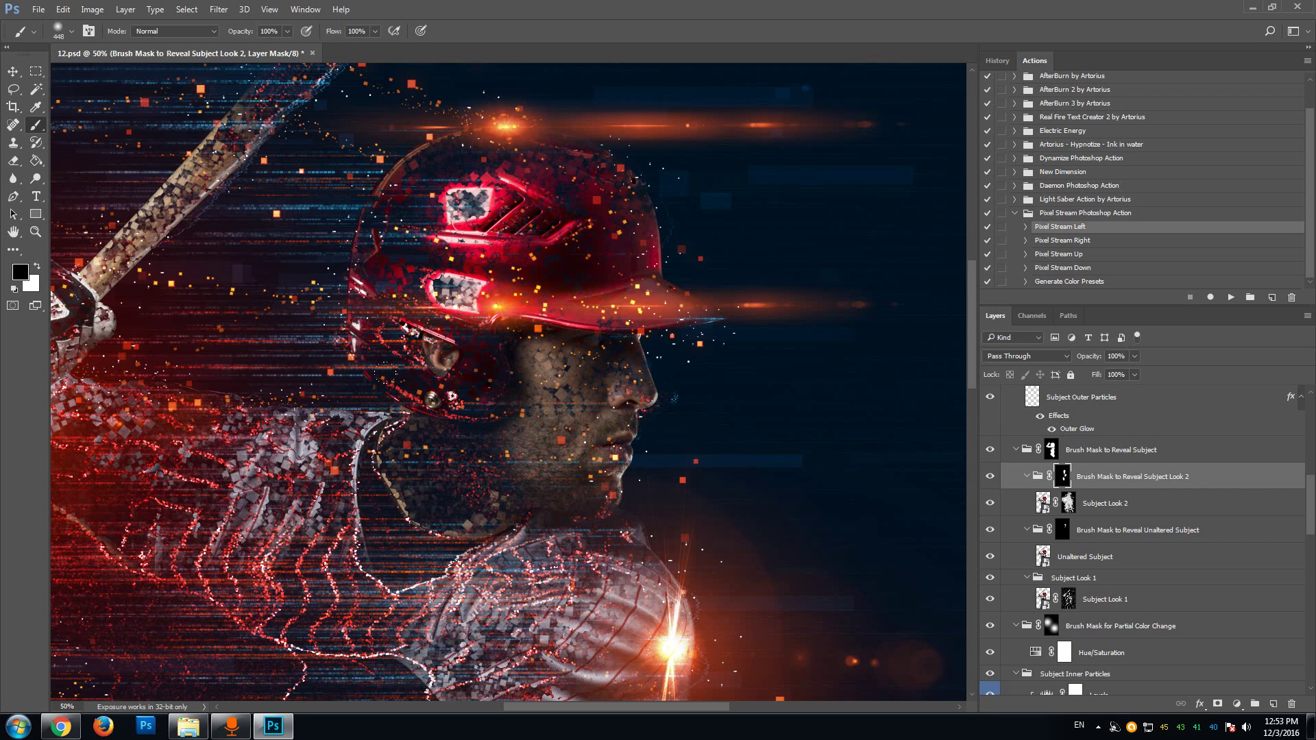
mouse_move(456, 340)
left_mouse_down()
mouse_move(549, 425)
mouse_move(465, 350)
left_mouse_up()
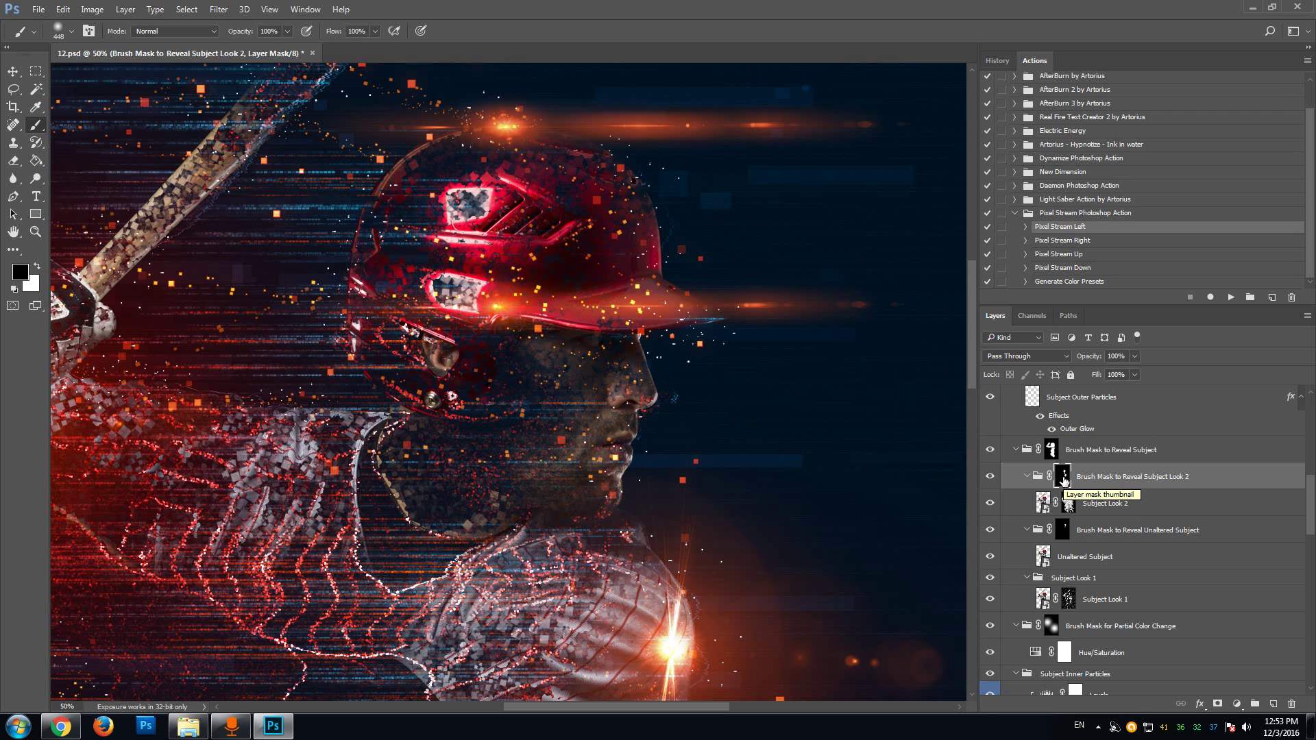
Step: Review the Unaltered Subject and Subject Look 2 reveal masks in turn, ending on the Brush Mask to Reveal Subject mask
left_click(1061, 533)
left_click(1063, 480)
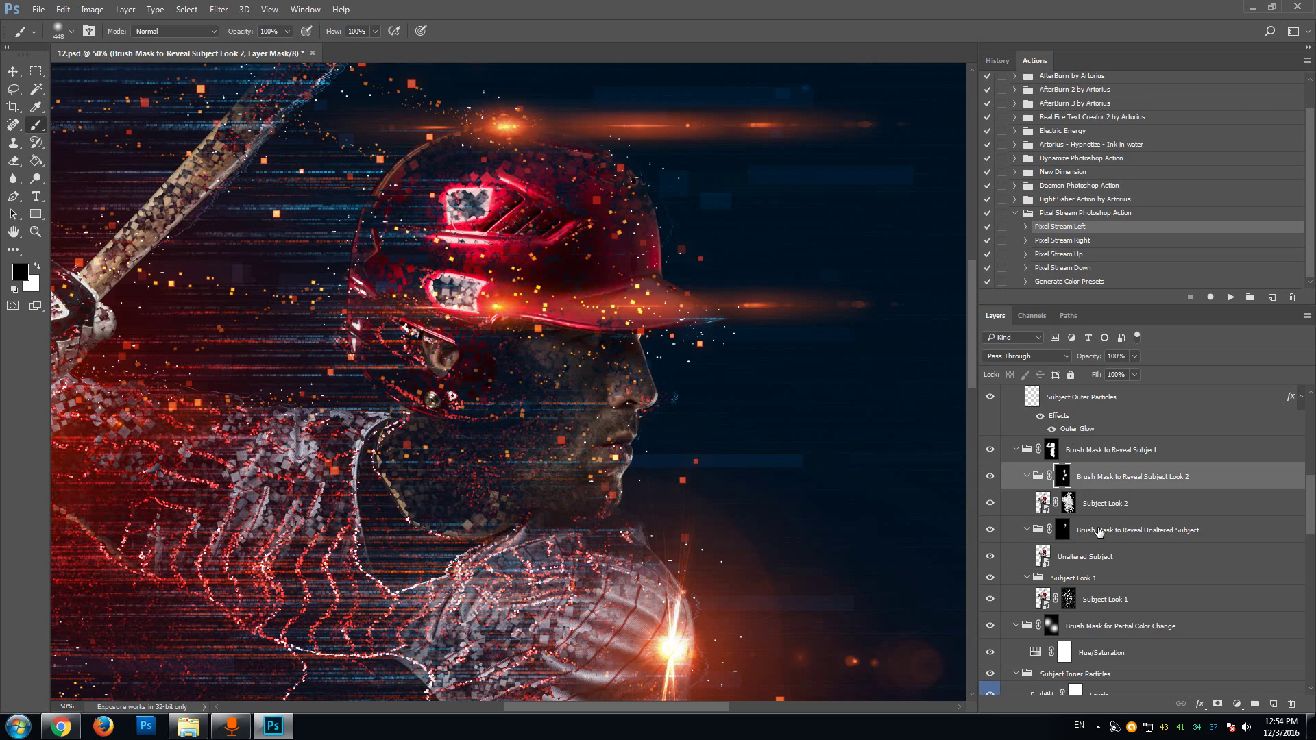
left_click(1099, 533)
left_click(1093, 484)
left_click(1064, 535)
left_click(1099, 478)
left_click(1059, 454)
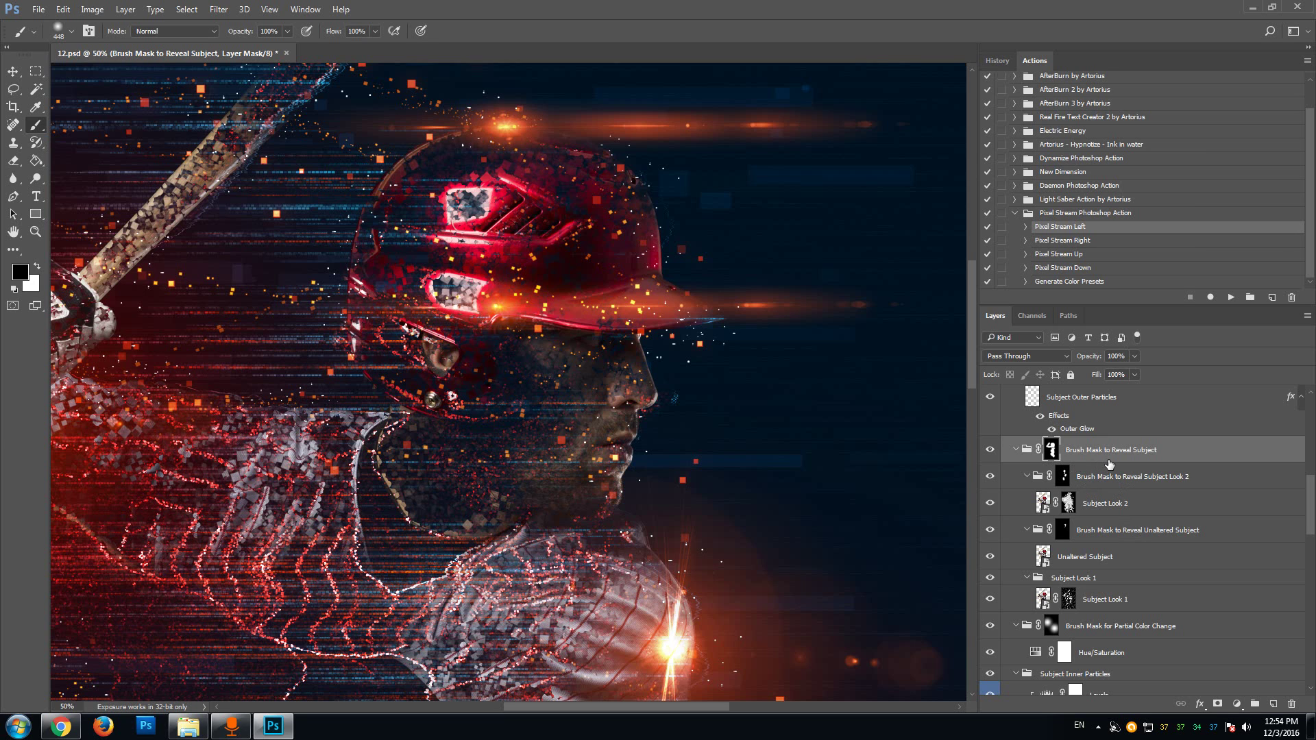
Step: Select the Subject Inner Particles layer and hide and show it to check its effect on the player
left_click_drag(973, 373, 968, 332)
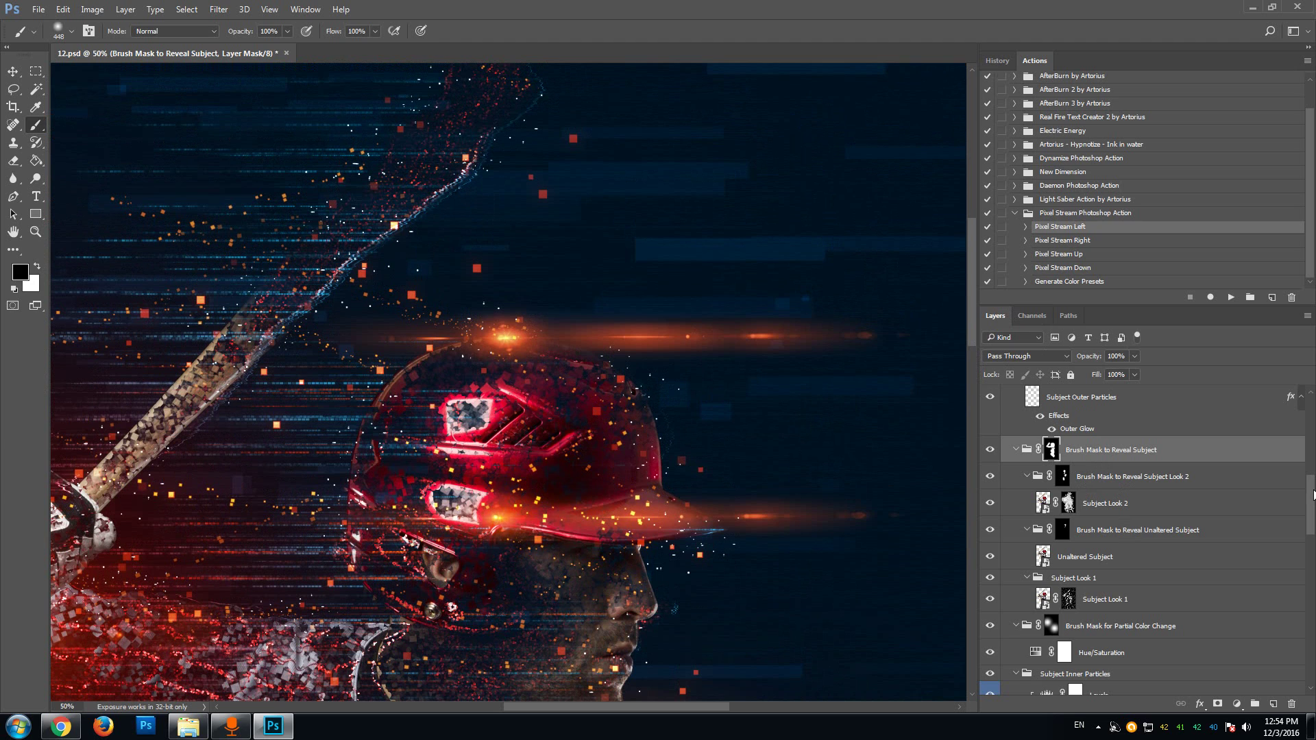
scroll(1314, 495, "down", 2)
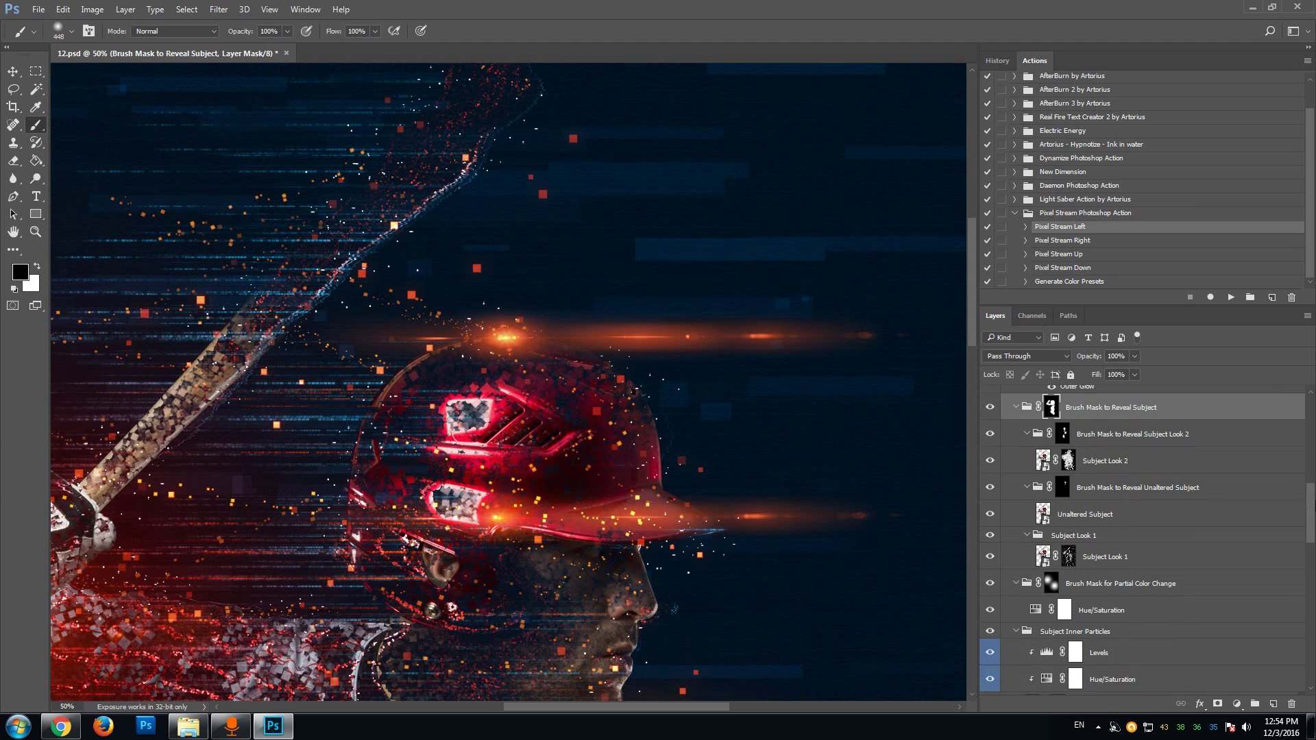
scroll(1141, 539, "down", 4)
scroll(1314, 539, "down", 3)
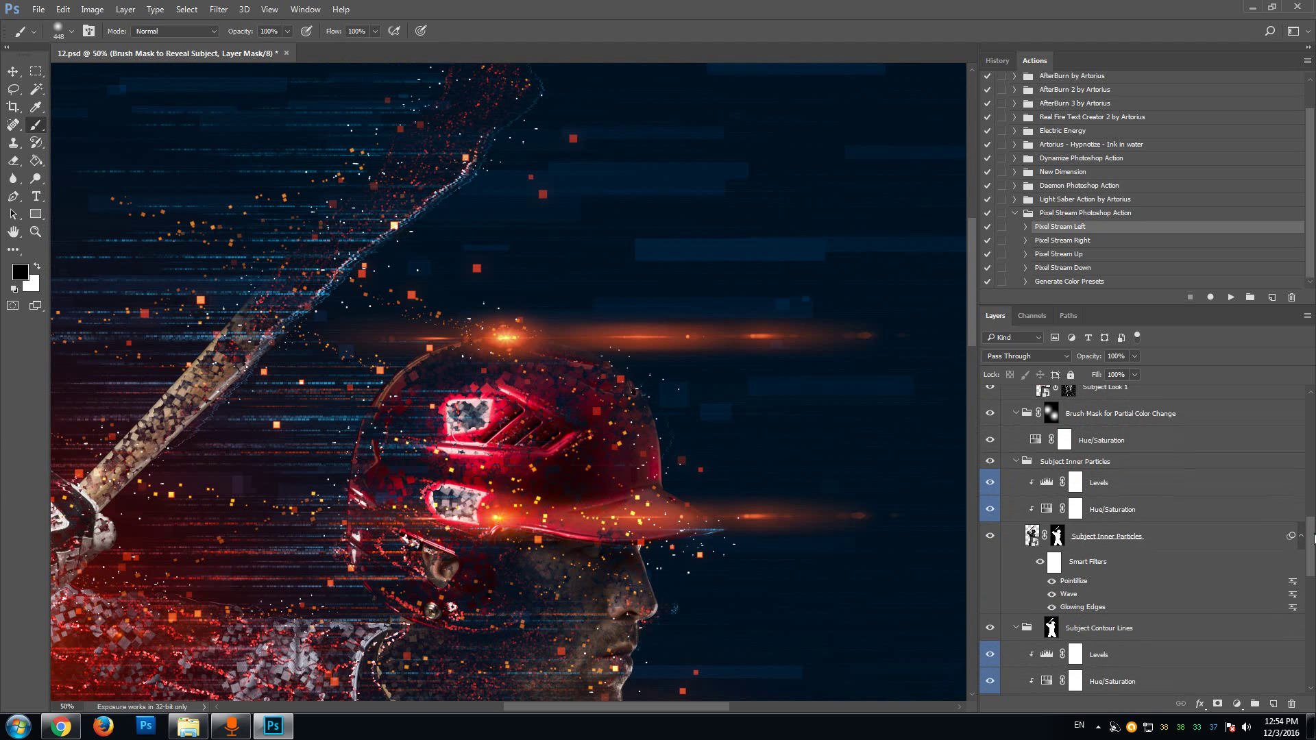
left_click_drag(971, 310, 978, 379)
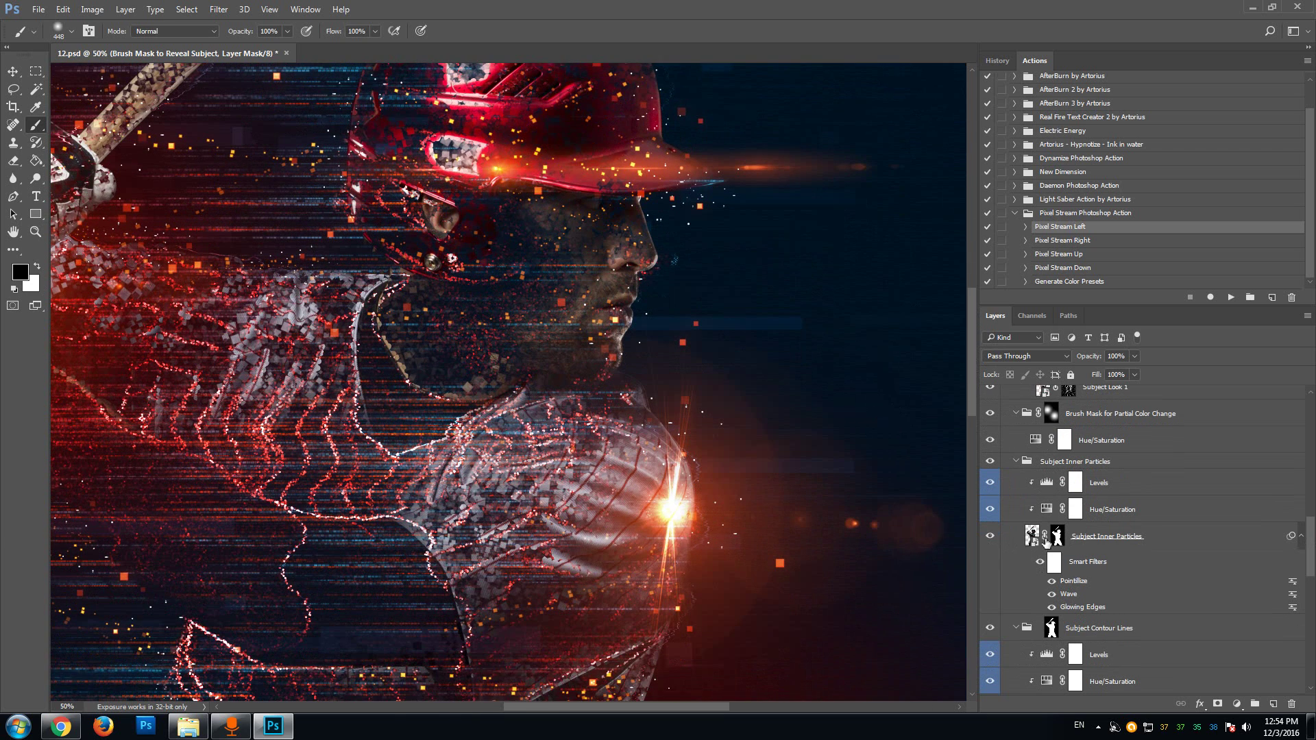
left_click(1180, 538)
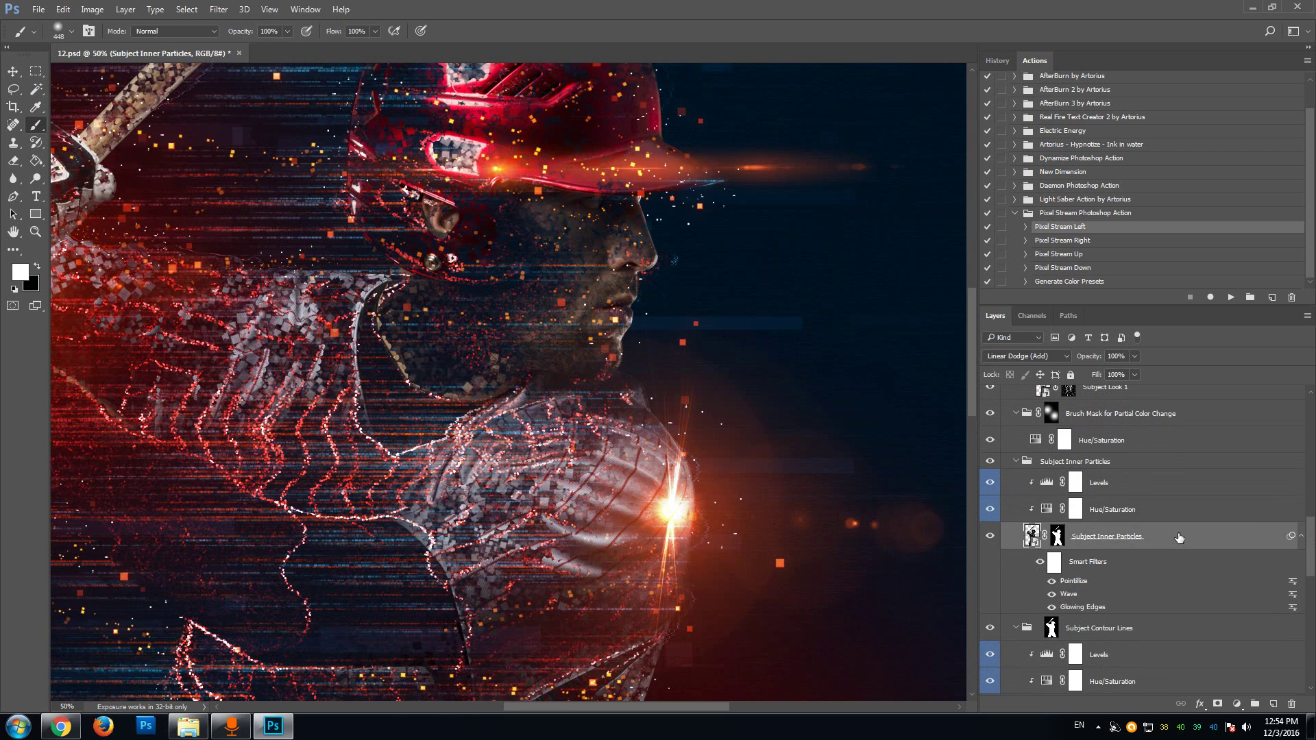
left_click(990, 537)
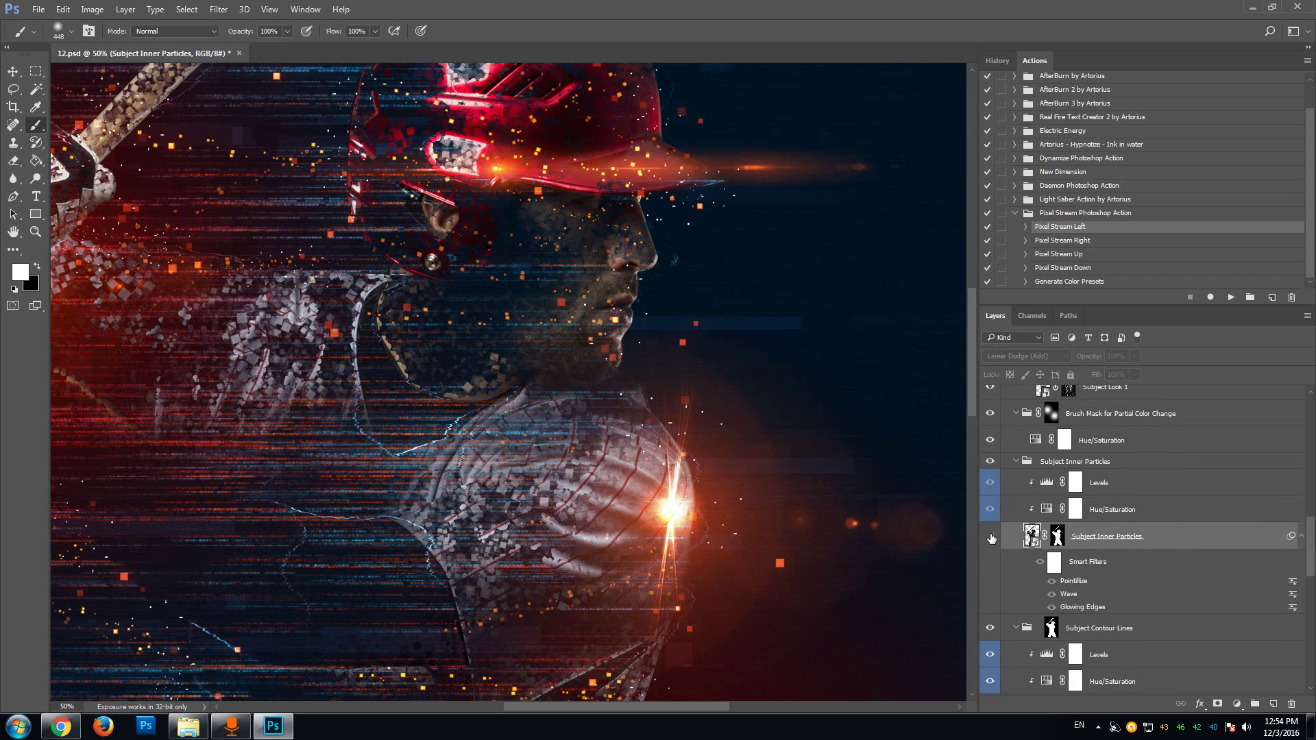
left_click(991, 538)
Step: Try Edge Width 1, Edge Brightness 17 and Smoothness 15 in the Subject Inner Particles layer's Glowing Edges smart filter, previewing the player at 50%
left_click_drag(972, 395, 974, 466)
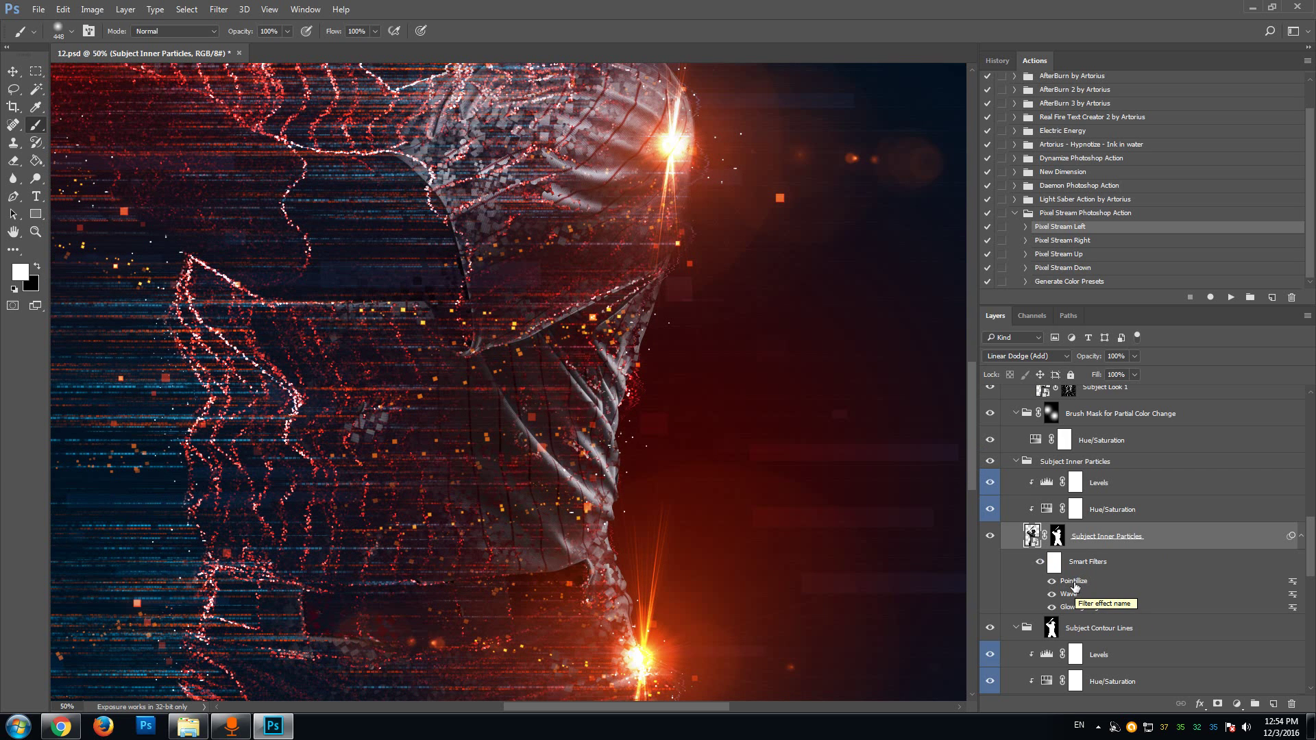
double_click(1121, 611)
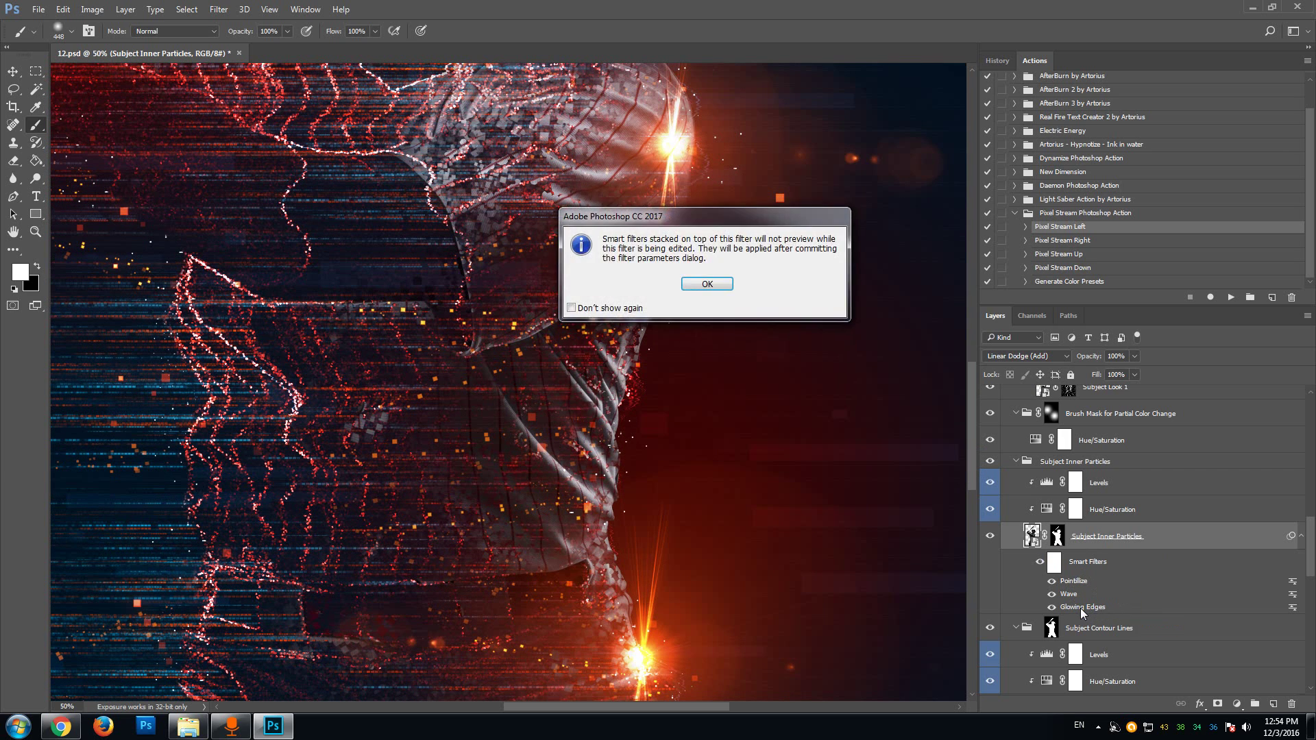
left_click(694, 286)
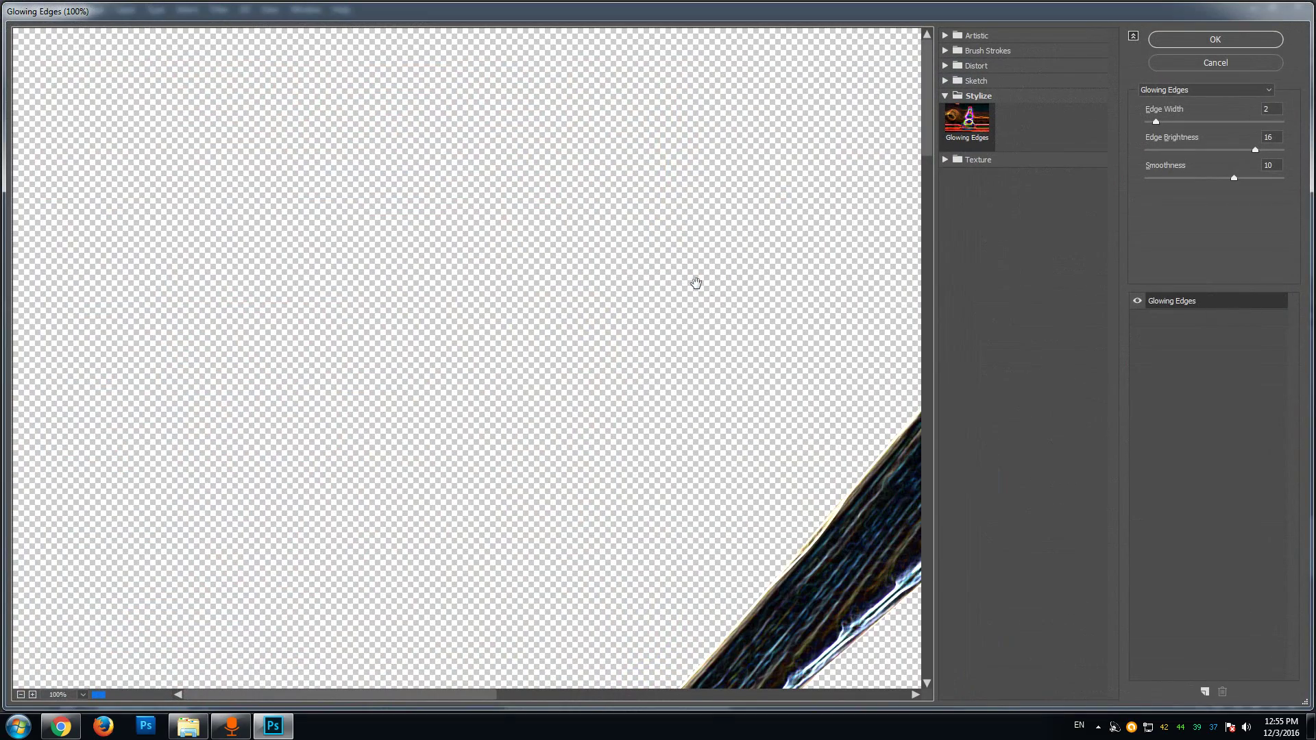
left_click_drag(840, 412, 320, 244)
left_click_drag(752, 409, 391, 165)
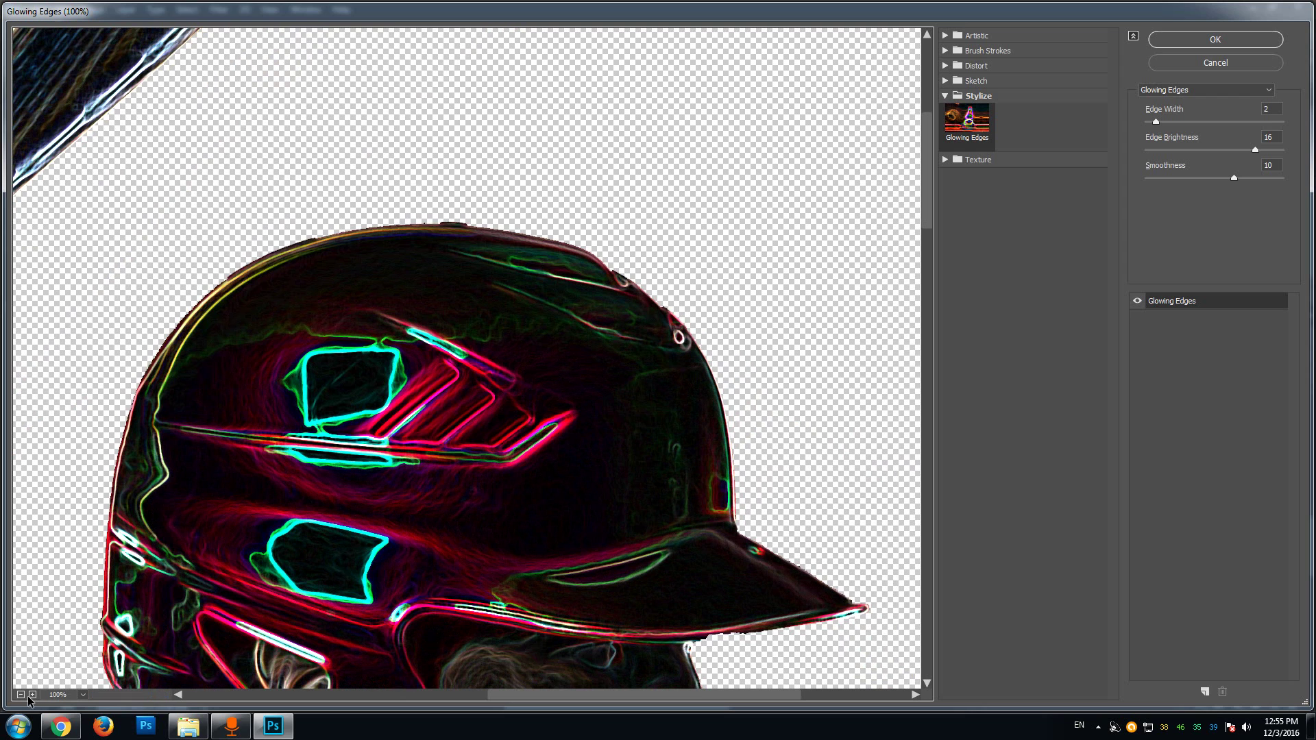
left_click(22, 696)
left_click(21, 695)
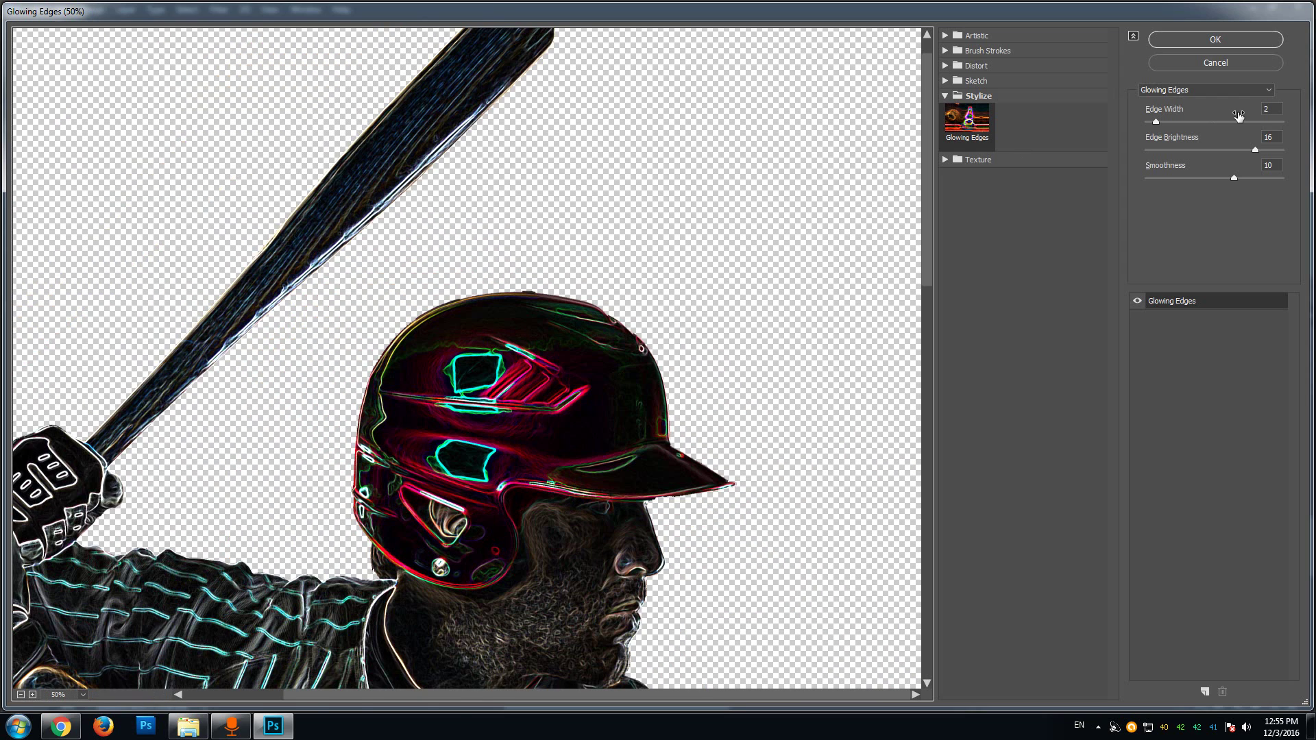
left_click_drag(1254, 153, 1284, 178)
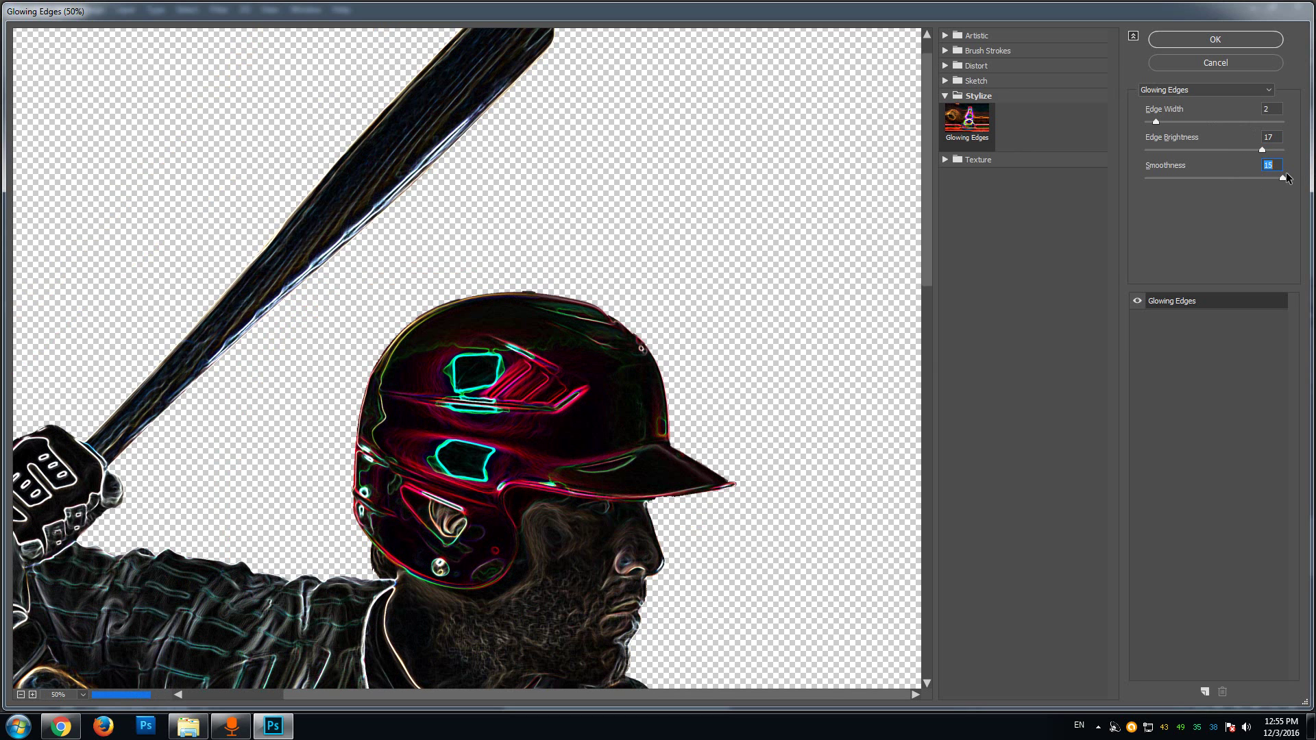
left_click_drag(1156, 121, 1149, 121)
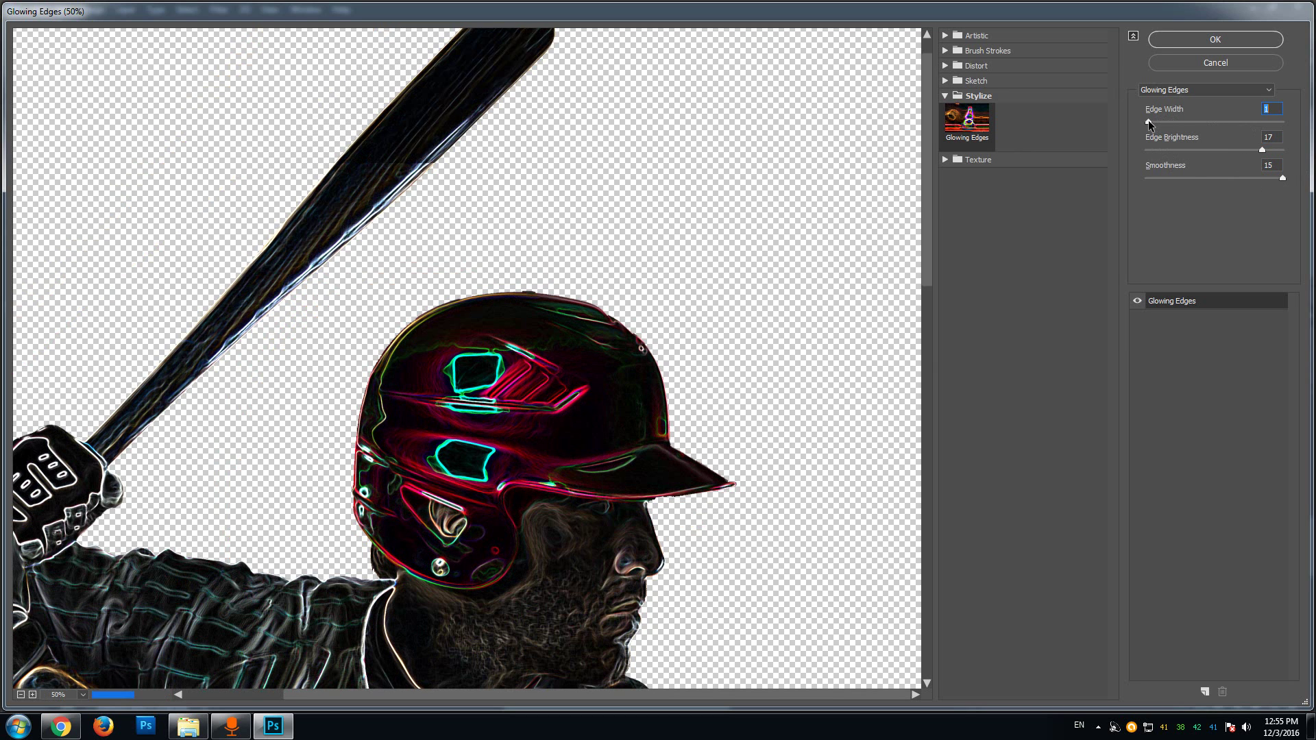
Step: Try a Glowing Edges Edge Width of 5, apply the filter and inspect the particles across the player at 33.3%
left_click_drag(635, 569, 721, 159)
left_click_drag(1170, 120, 1185, 119)
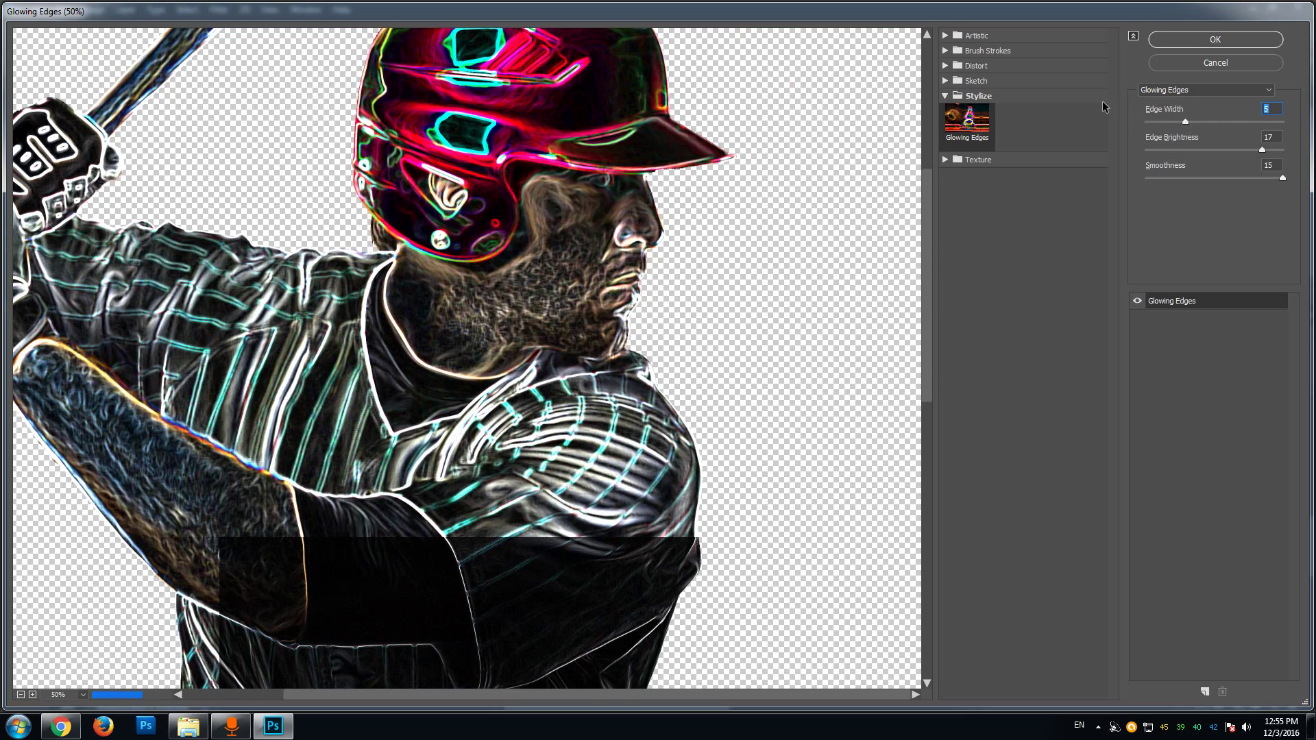
left_click_drag(788, 140, 771, 375)
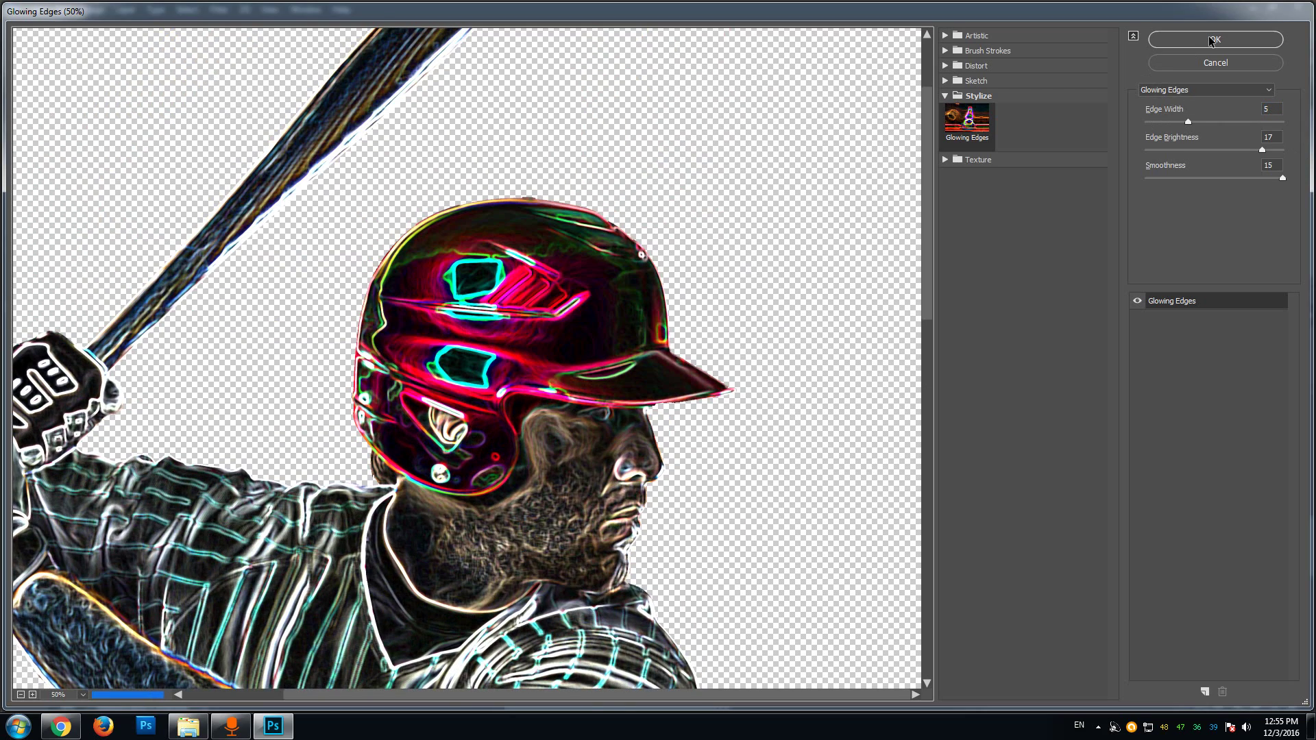
left_click(1210, 39)
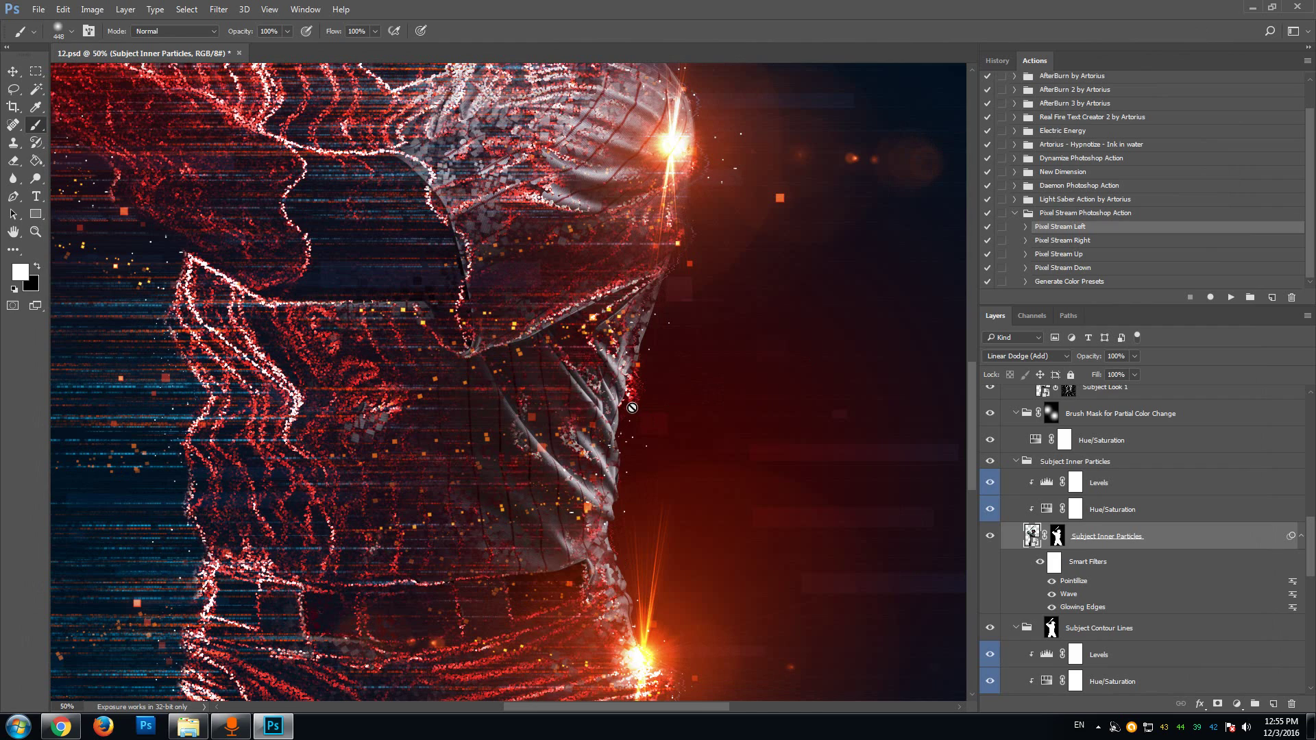
left_click_drag(970, 388, 974, 296)
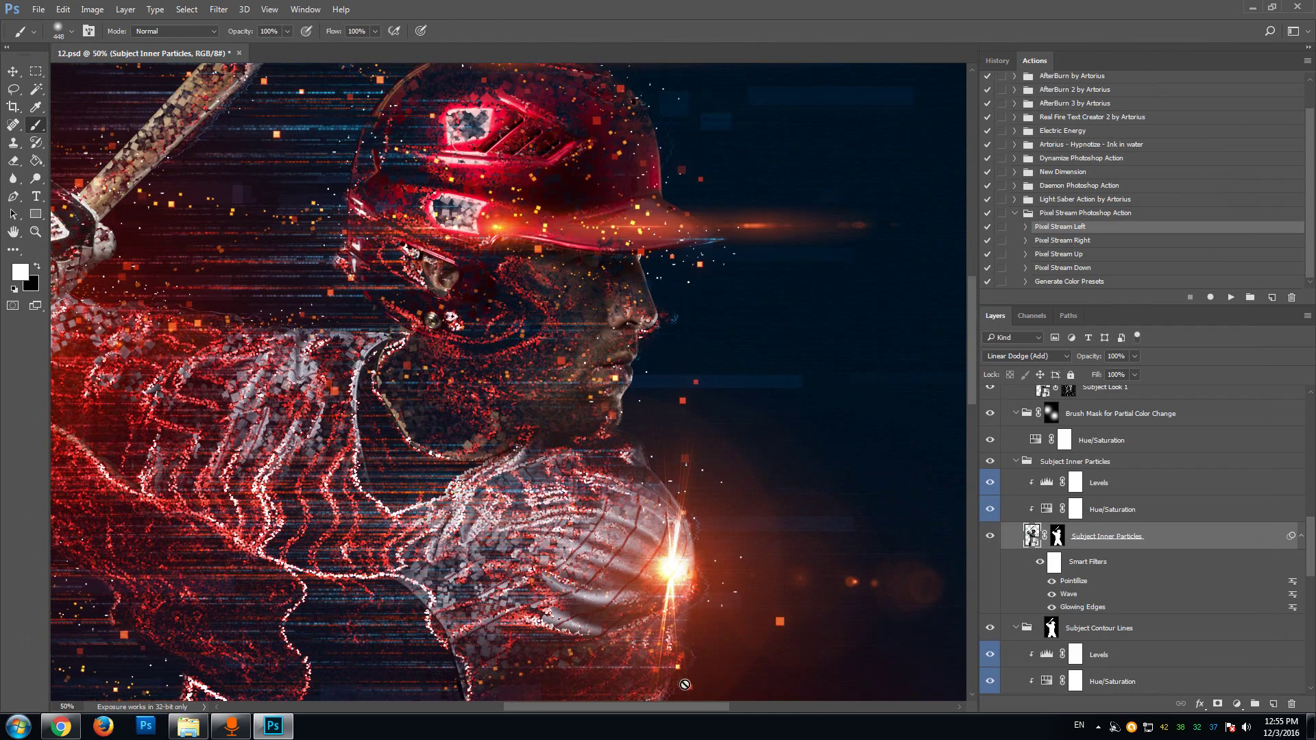
left_click_drag(651, 707, 601, 701)
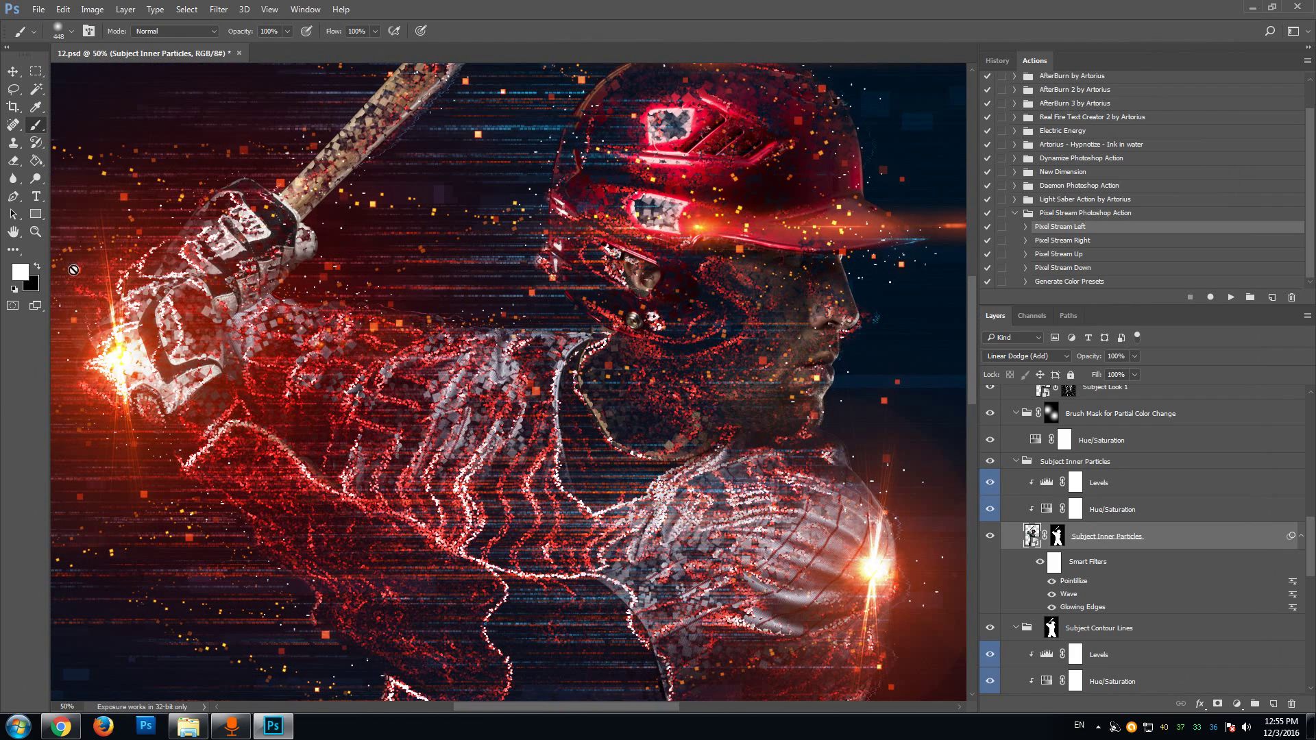
left_click(36, 232)
left_click(714, 352, "alt")
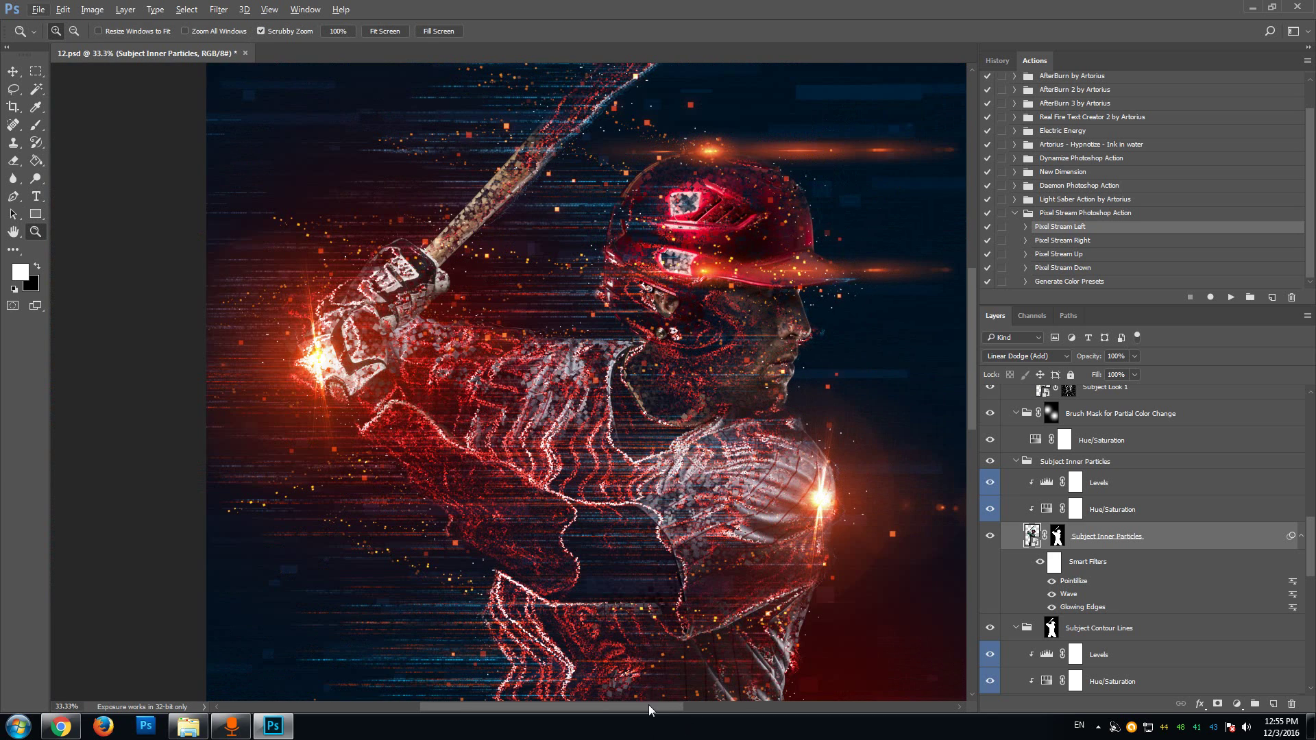
left_click_drag(652, 707, 702, 706)
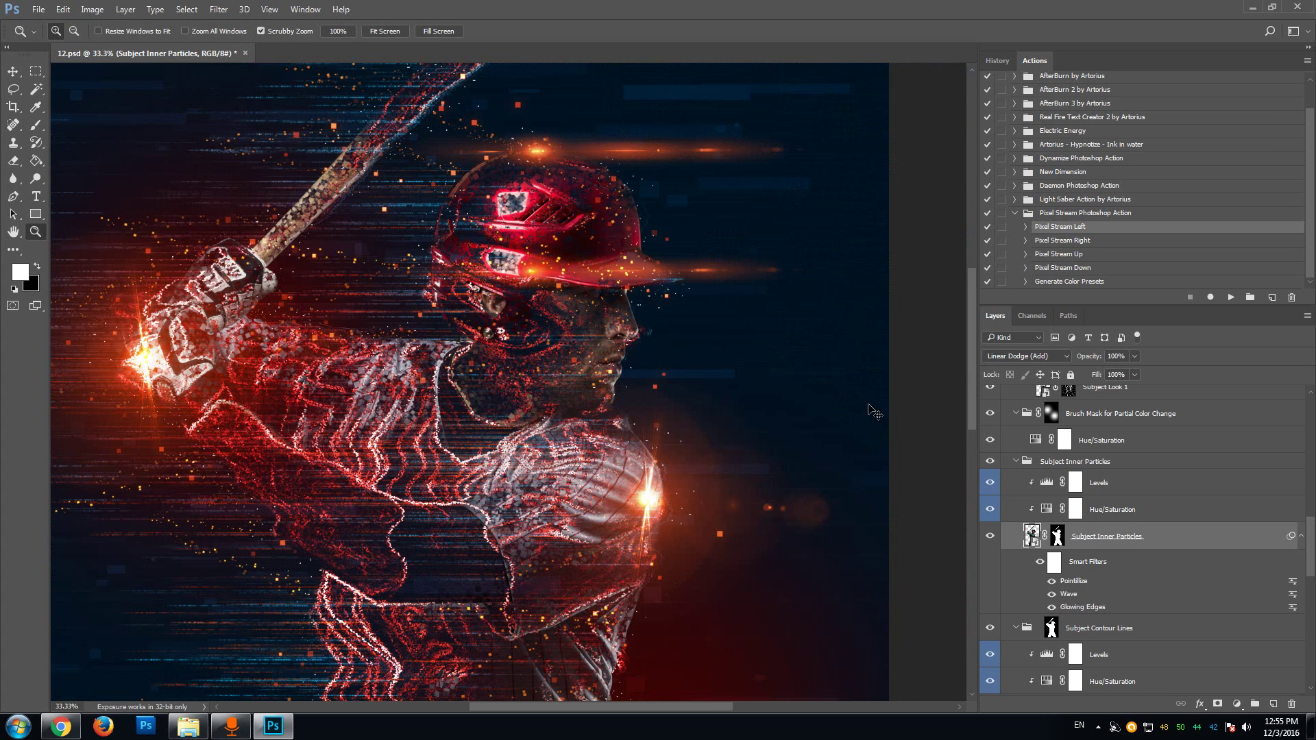
Step: Try a minimum wavelength of 105 and an amplitude of 101 to 141 in the Subject Inner Particles layer's Wave smart filter
left_click_drag(974, 344, 968, 389)
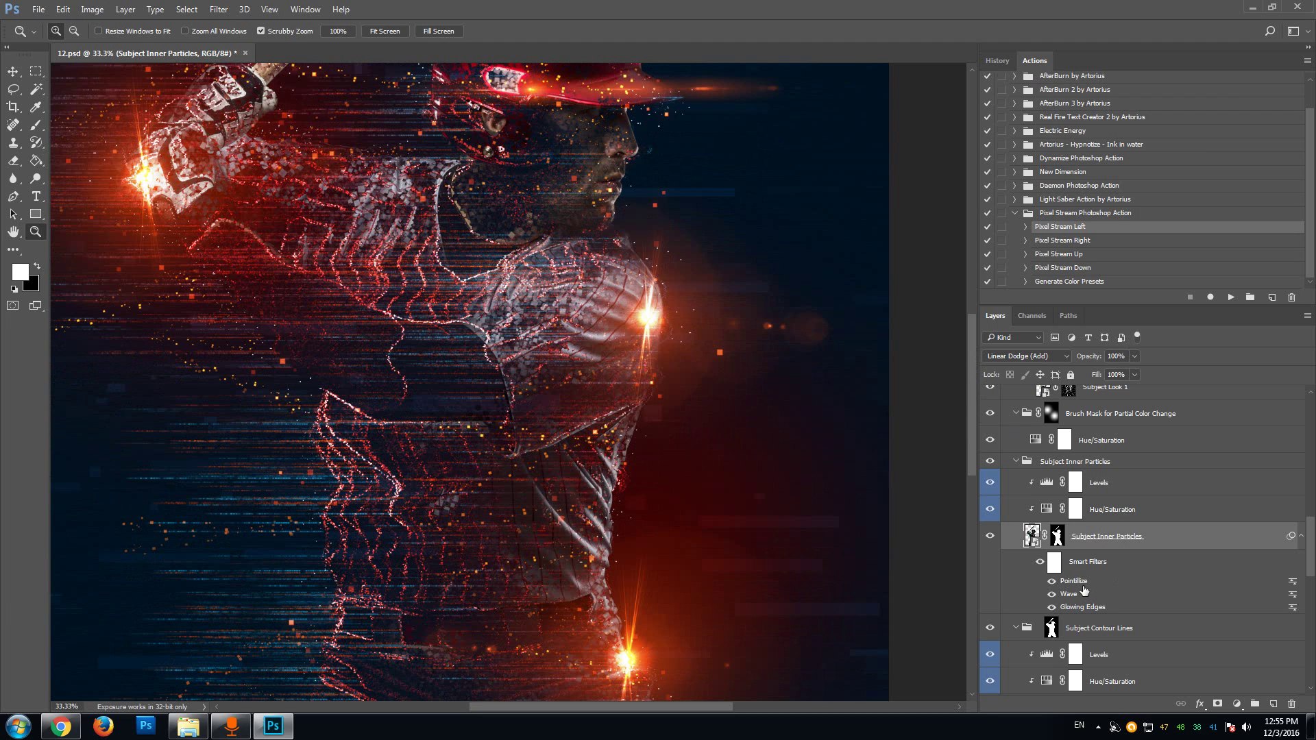
double_click(1076, 595)
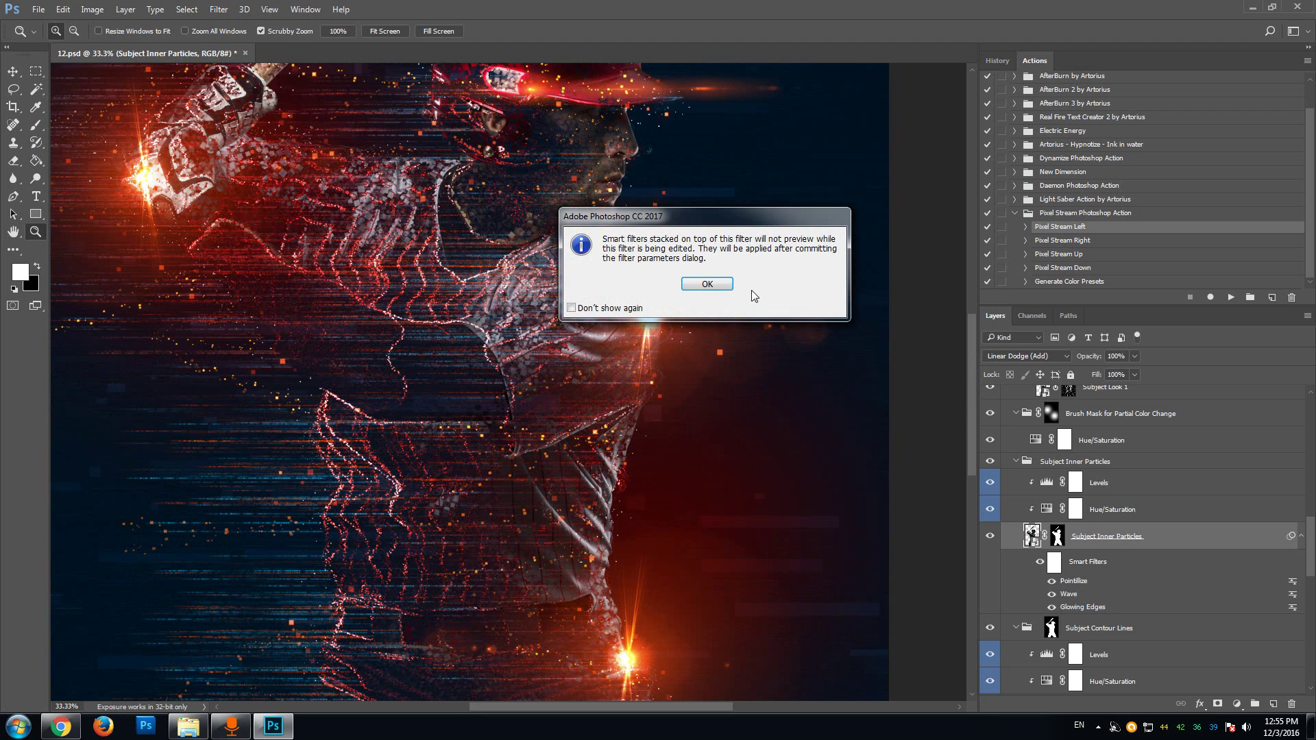
left_click(608, 313)
left_click(694, 284)
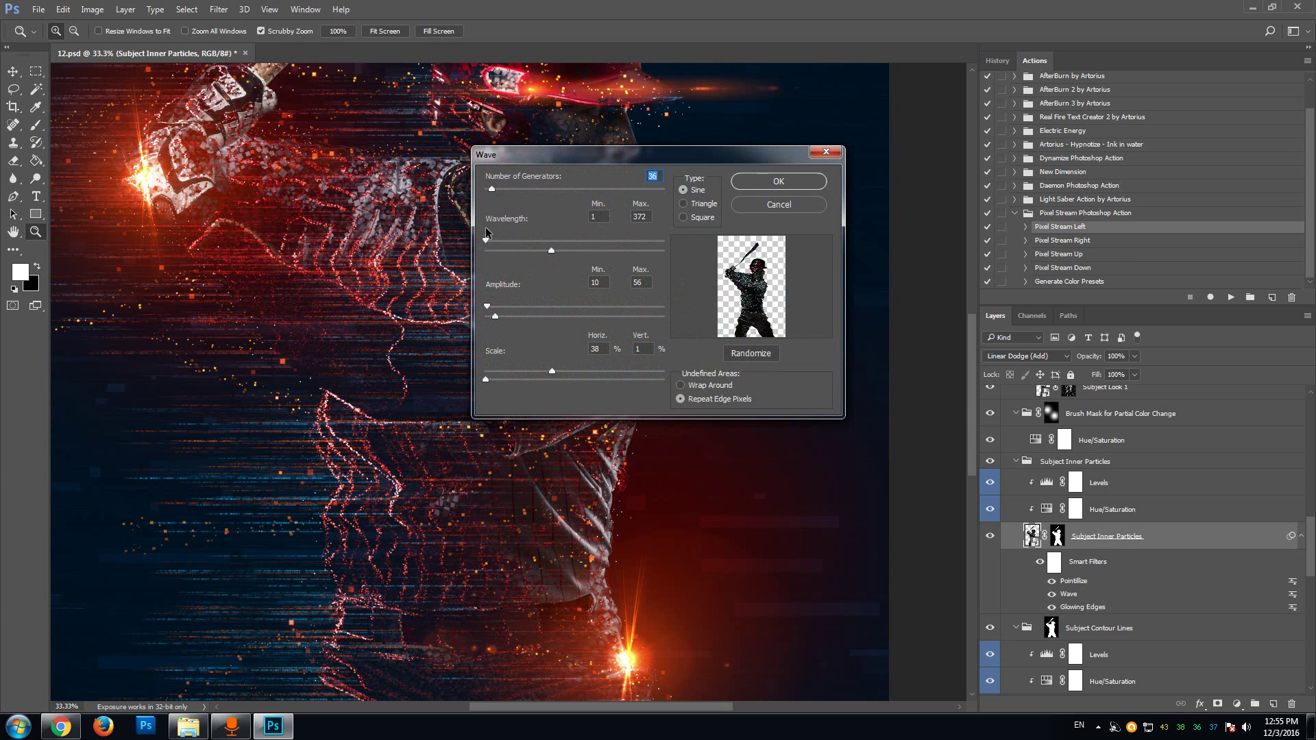
left_click_drag(487, 240, 510, 243)
mouse_move(495, 318)
left_mouse_down()
mouse_move(569, 318)
mouse_move(505, 308)
left_mouse_up()
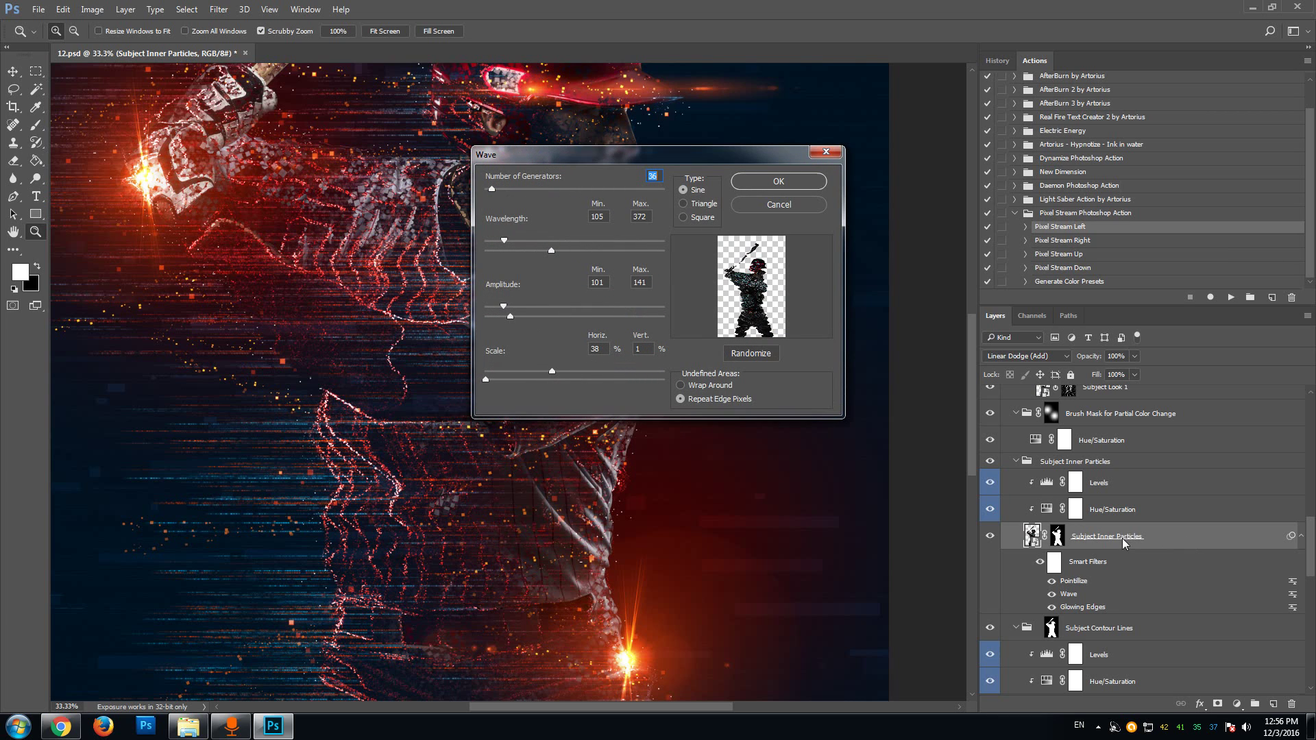
left_click(778, 182)
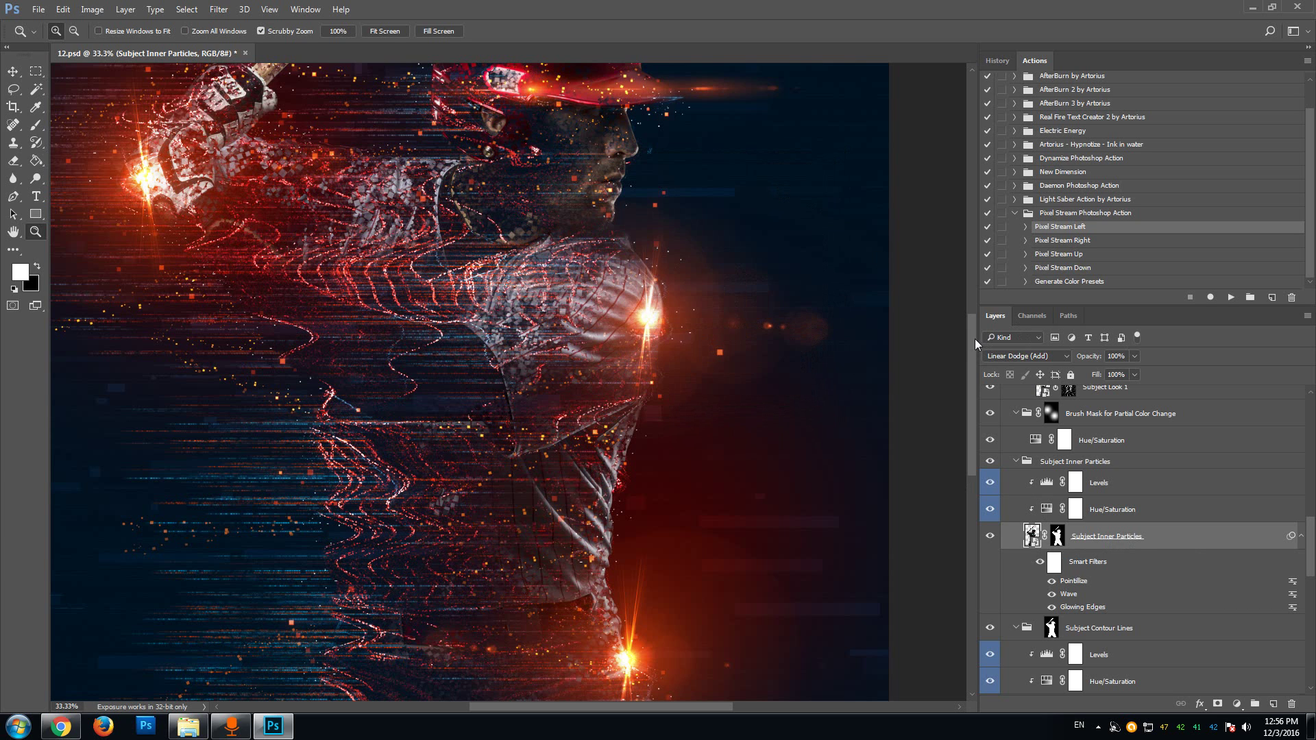
Step: Inspect the waved particles on the player and hide the Wave smart filter to compare the look without it
mouse_move(974, 338)
left_mouse_down()
mouse_move(972, 307)
mouse_move(971, 325)
left_mouse_up()
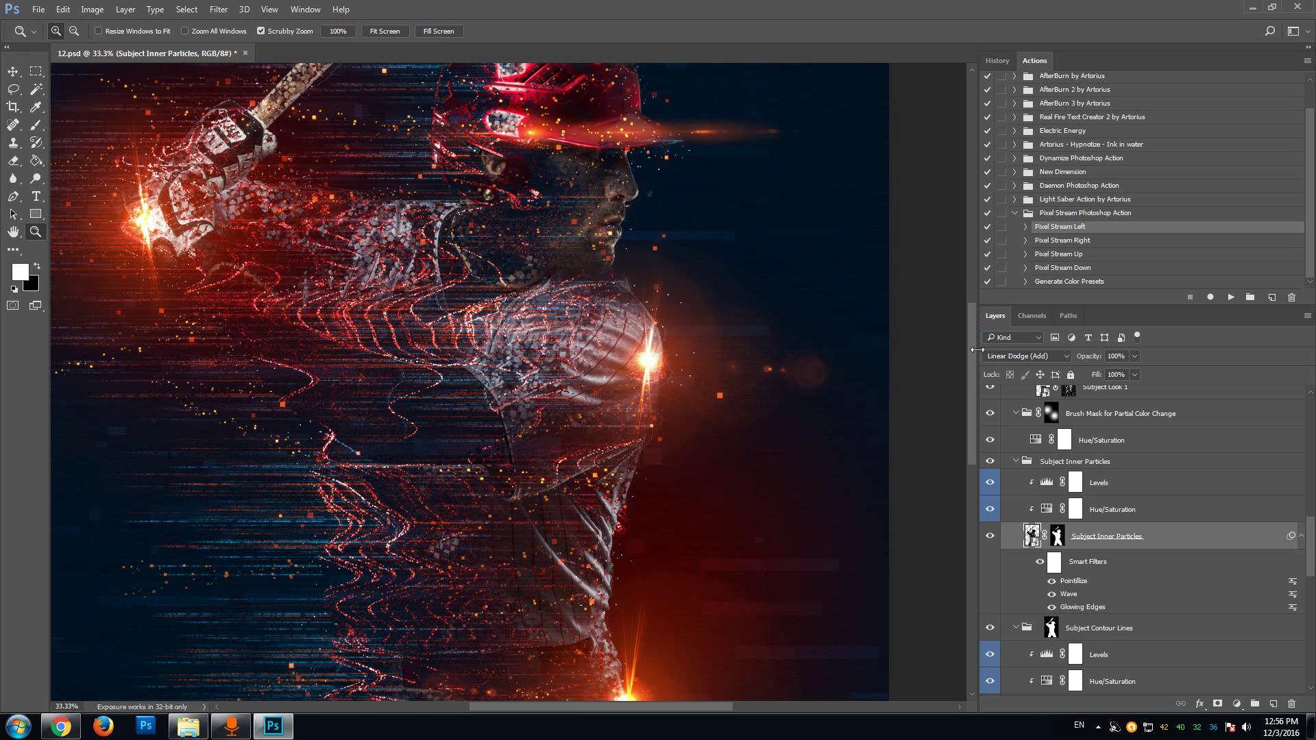
left_click_drag(969, 344, 978, 327)
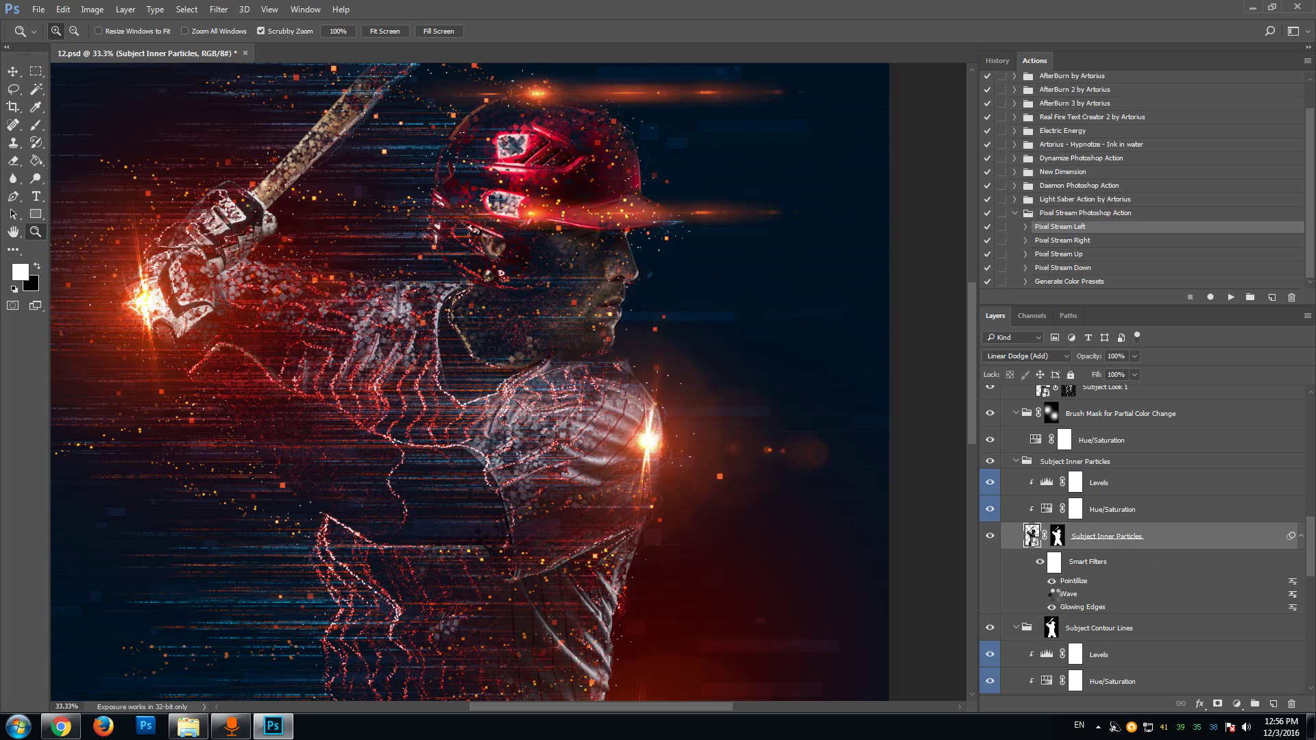
left_click(1050, 594)
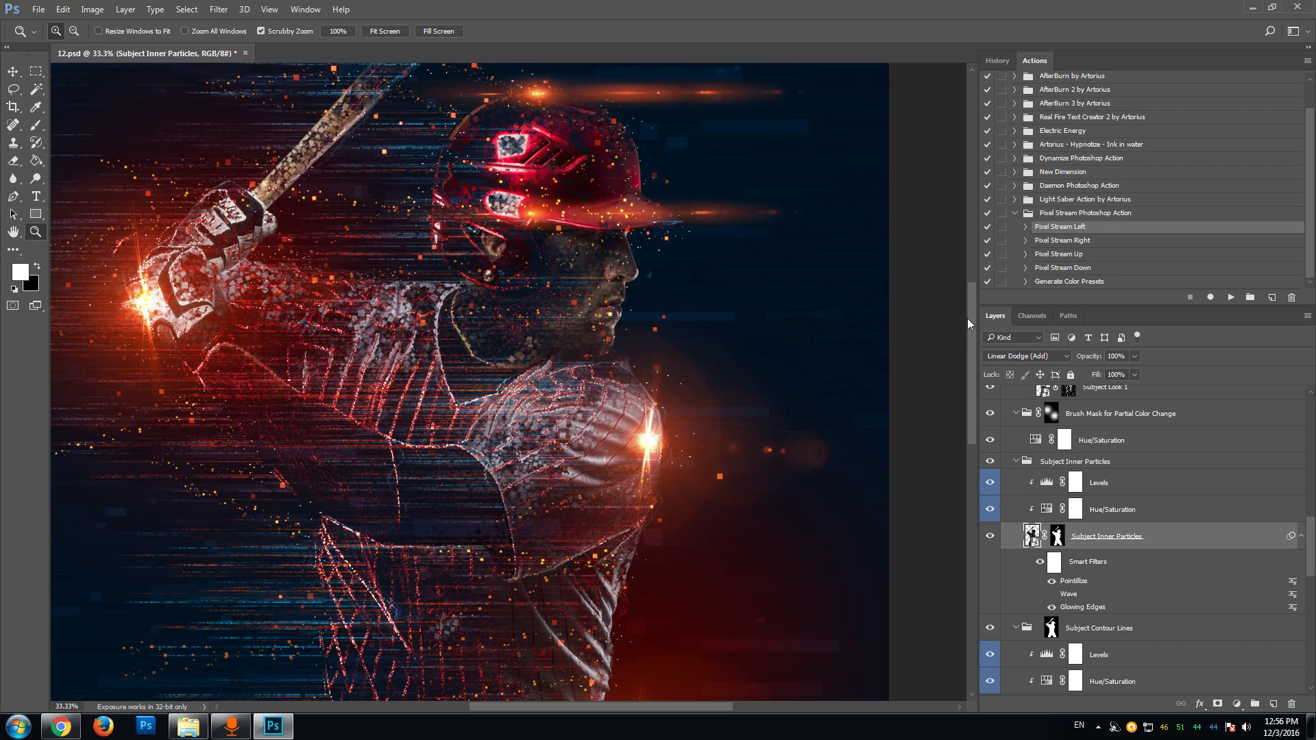
left_click_drag(973, 334, 965, 406)
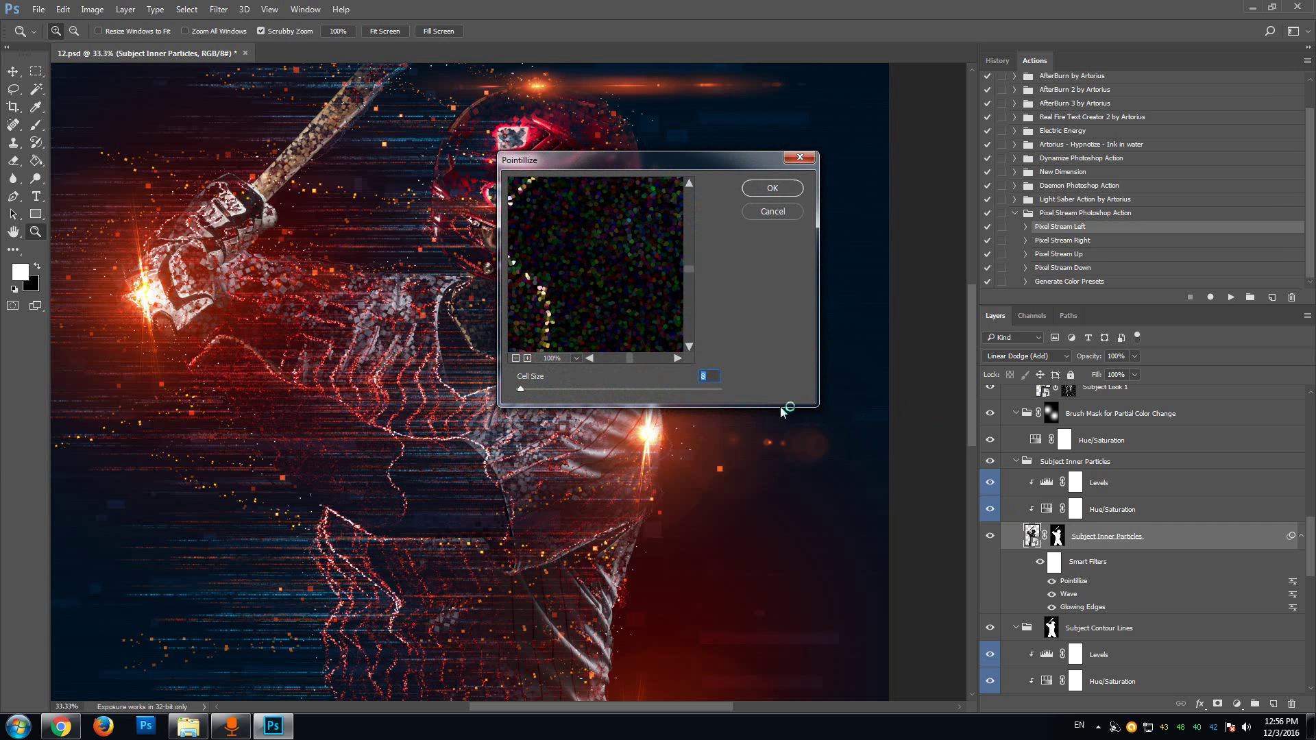
Step: Try a Cell Size of 16 in the Pointillize smart filter of the Subject Inner Particles layer and inspect the result
left_click_drag(522, 391, 527, 391)
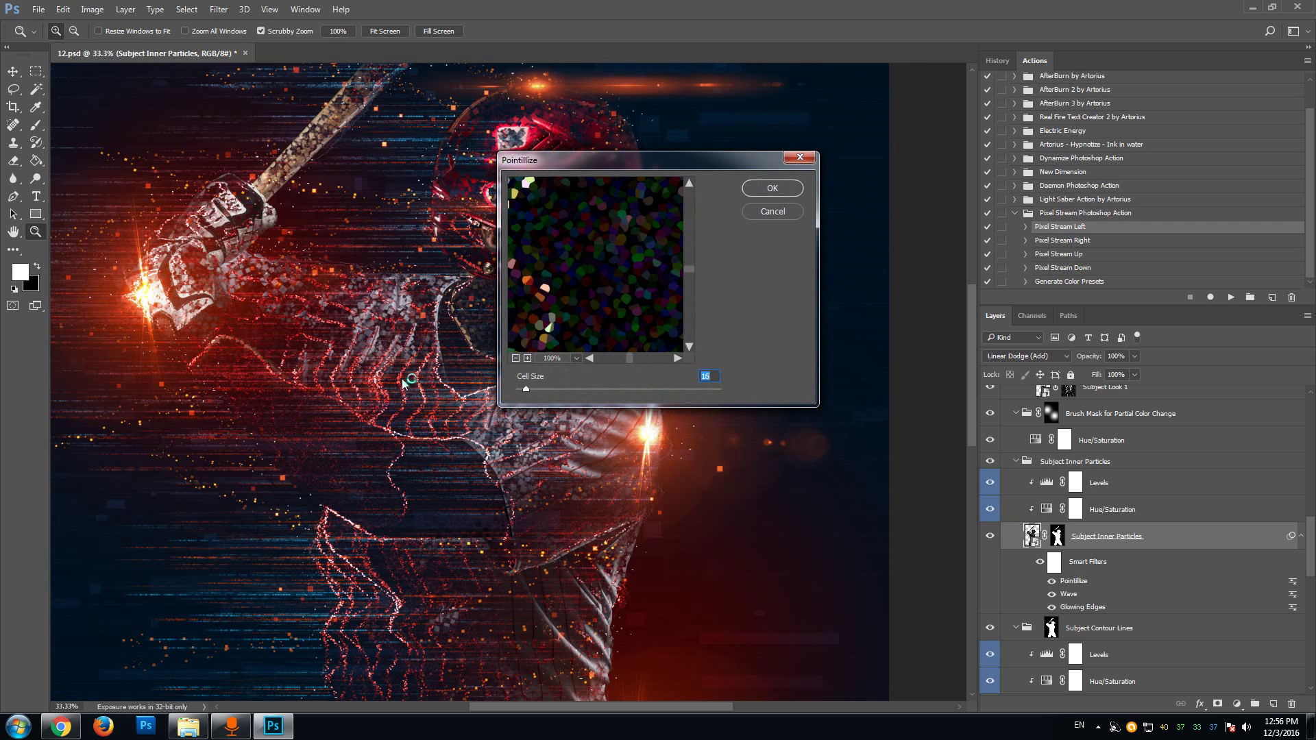
left_click(773, 190)
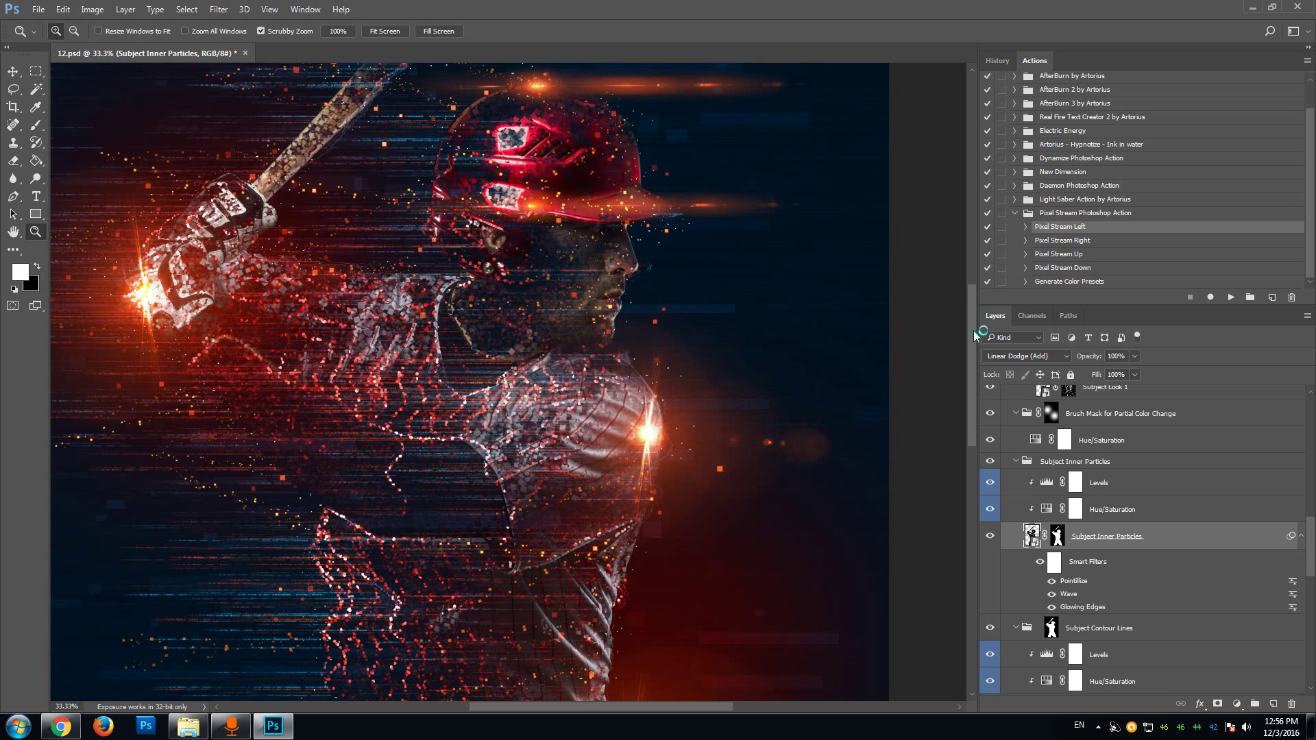
mouse_move(972, 330)
left_mouse_down()
mouse_move(968, 403)
mouse_move(968, 320)
left_mouse_up()
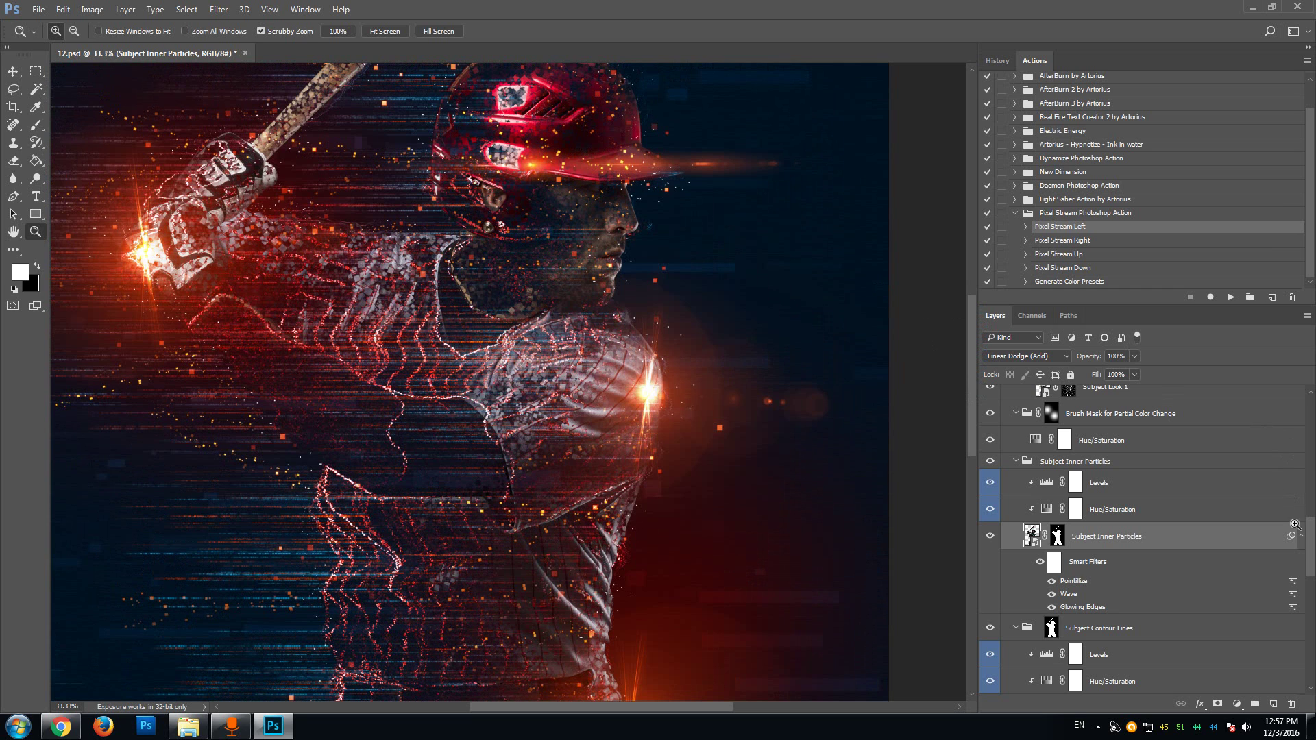
Step: Select the Subject Contour Lines layer and look over its smart filters and the pixel line groups beneath it
left_click_drag(1313, 540, 1312, 587)
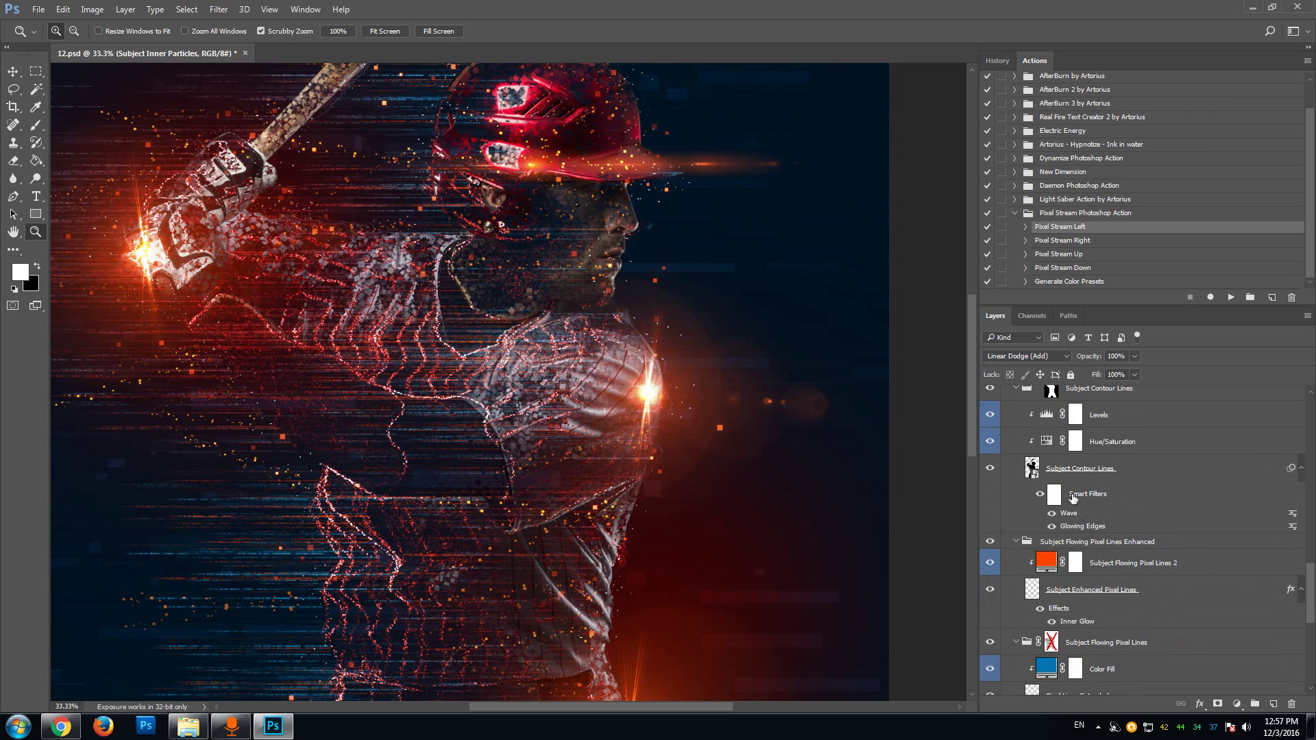
left_click(1138, 466)
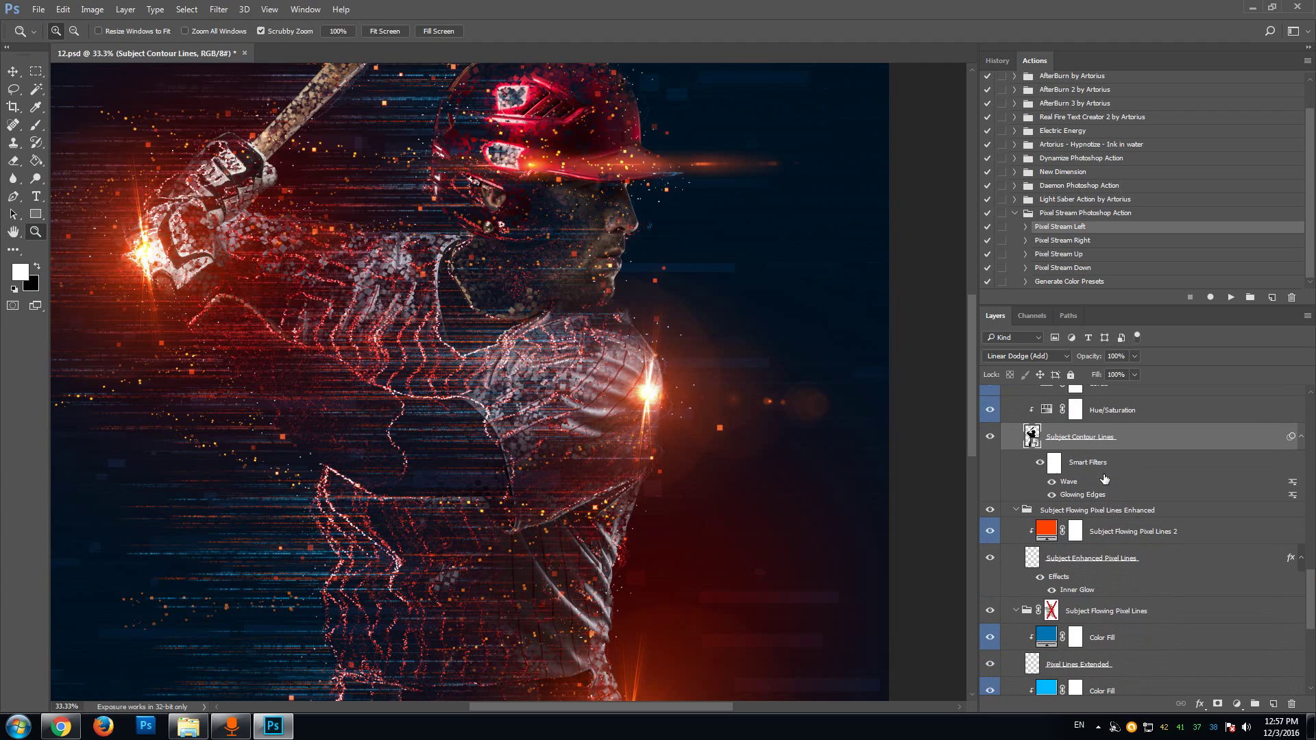
scroll(1097, 480, "down", 4)
scroll(1078, 480, "down", 4)
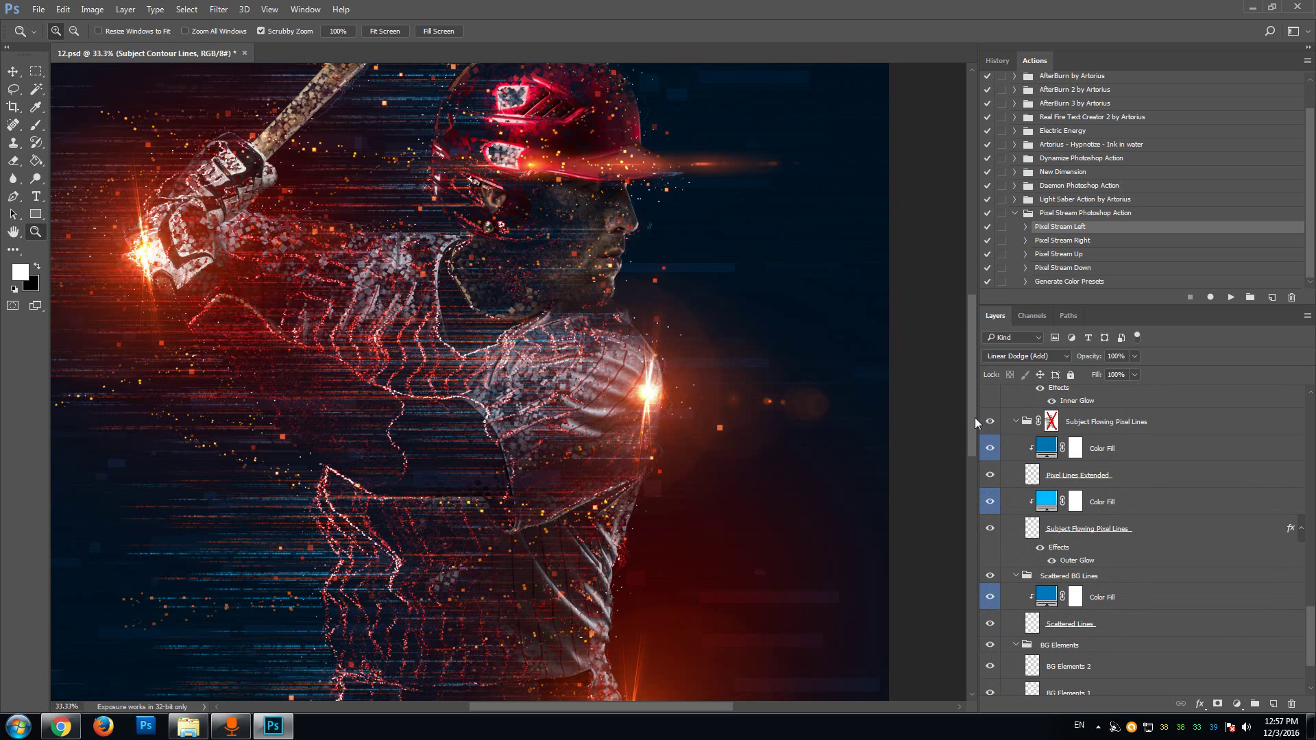
Step: Set the Scattered Lines layer's opacity to 55% and inspect the background lines around the player at 50%
left_click_drag(971, 418, 971, 443)
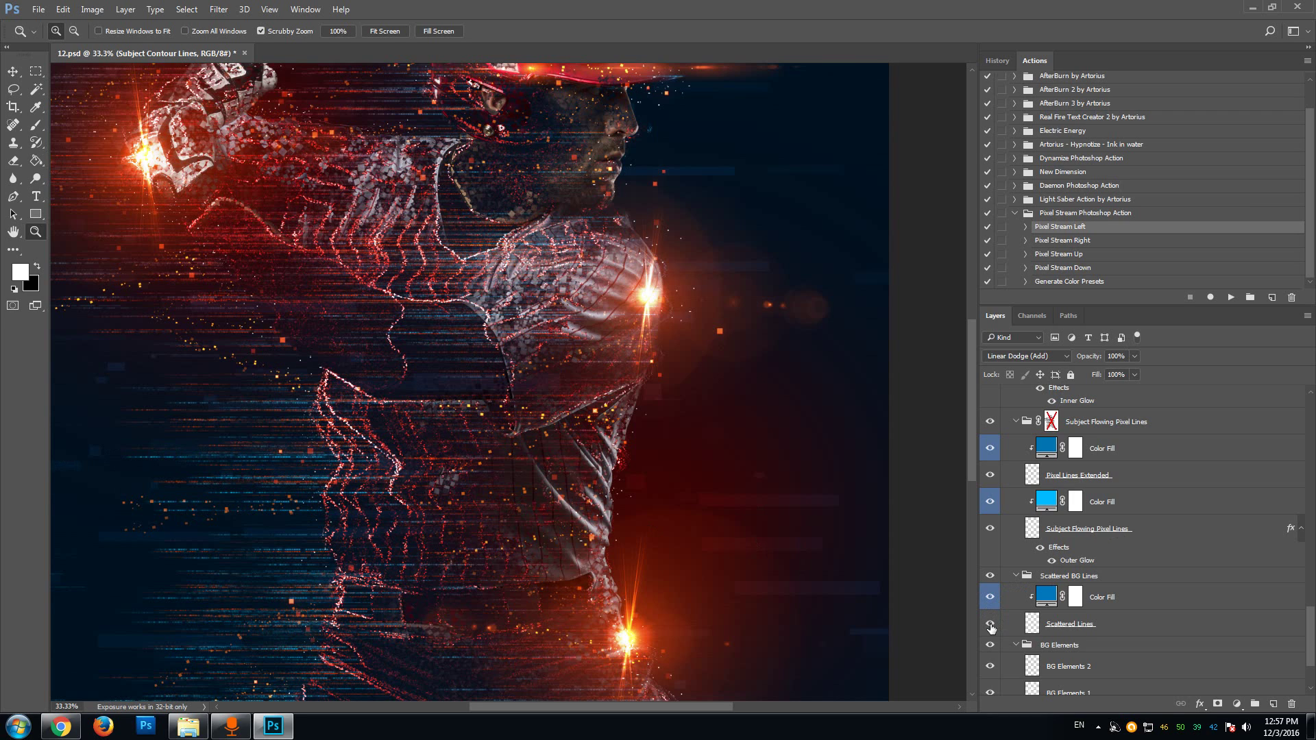
left_click(1118, 629)
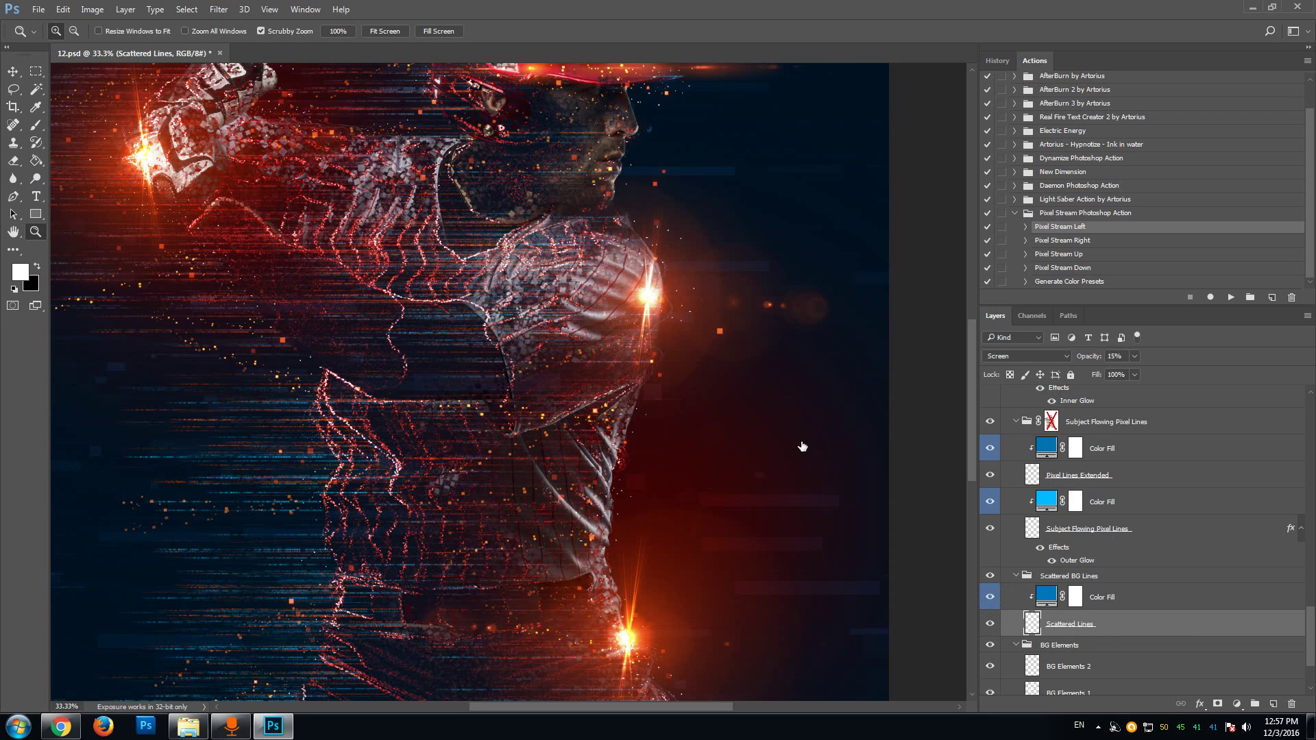
left_click(834, 434)
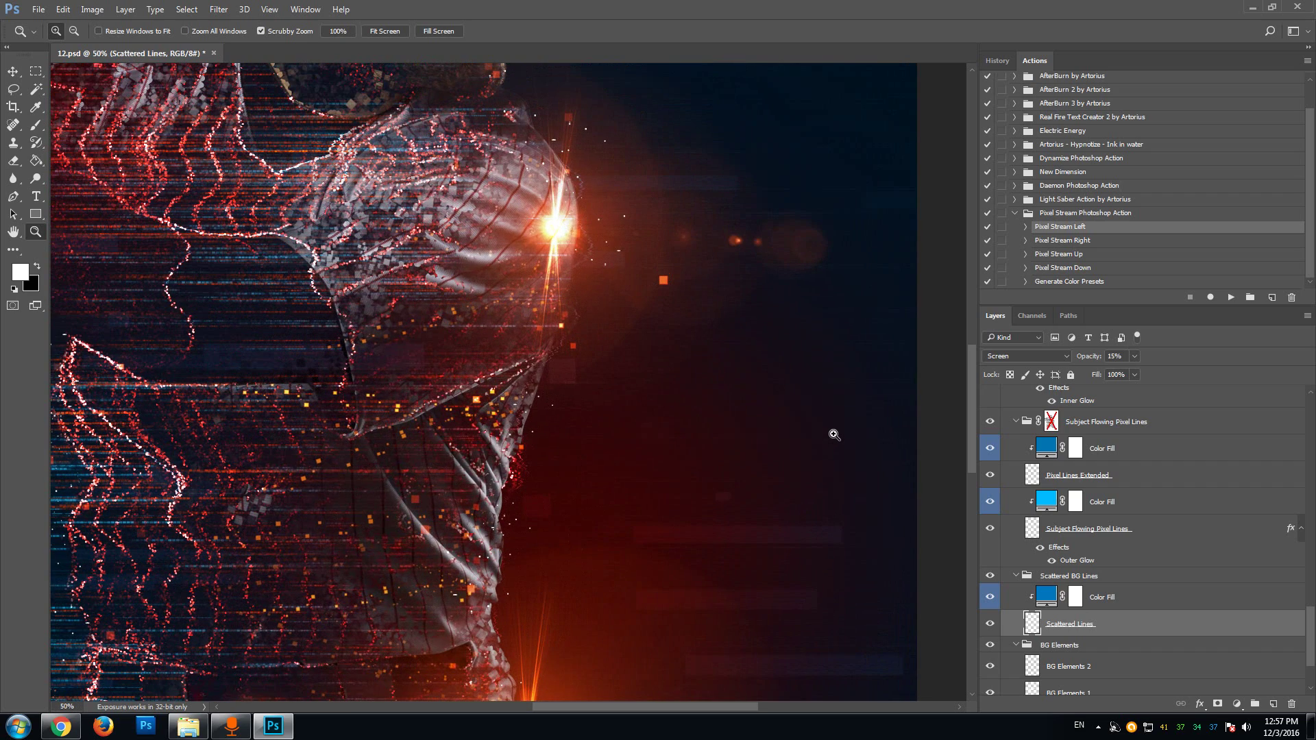
left_click(720, 411)
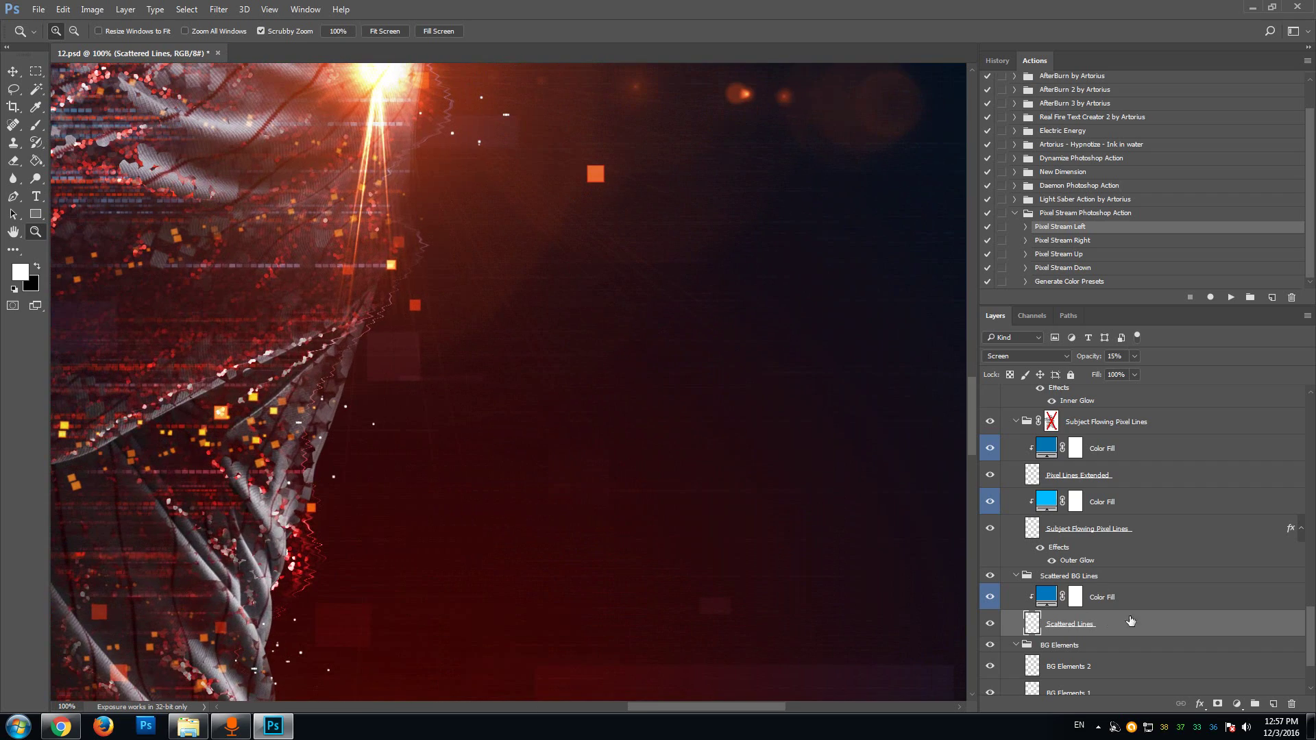
left_click(1134, 357)
left_click(467, 370, "alt")
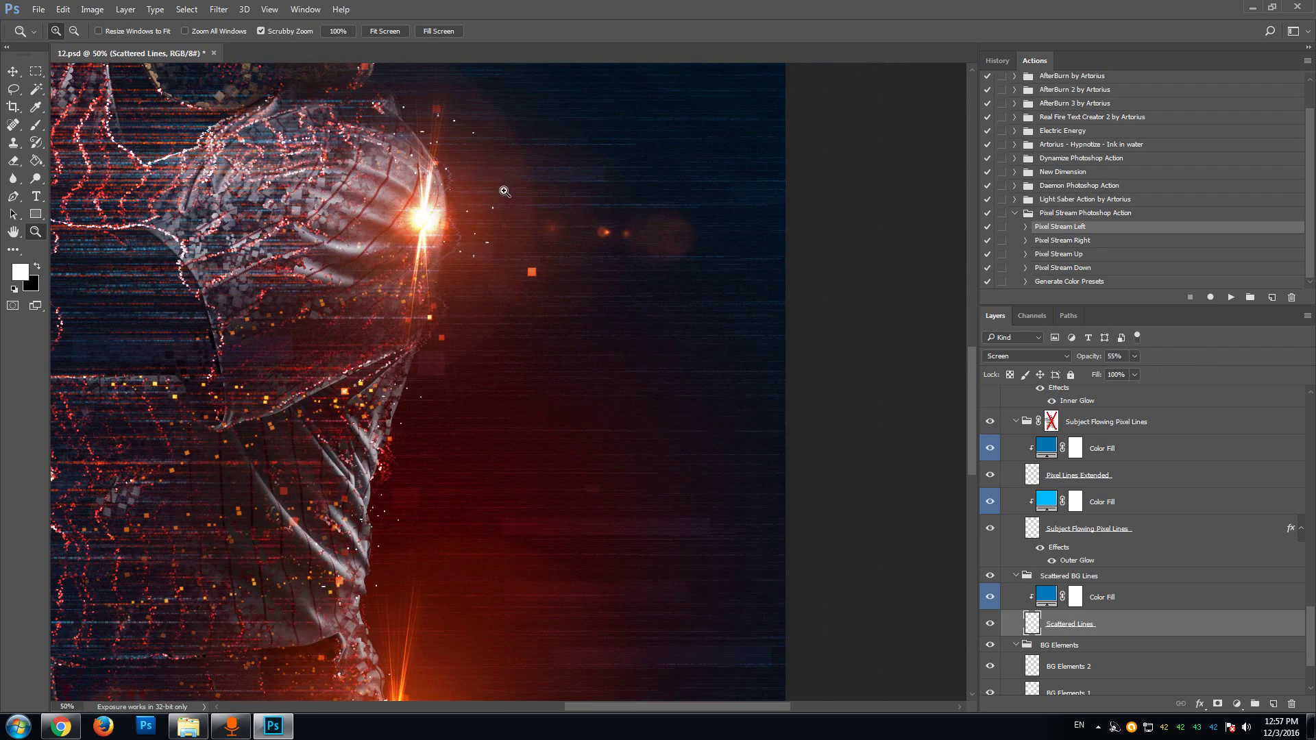
left_click_drag(567, 706, 471, 707)
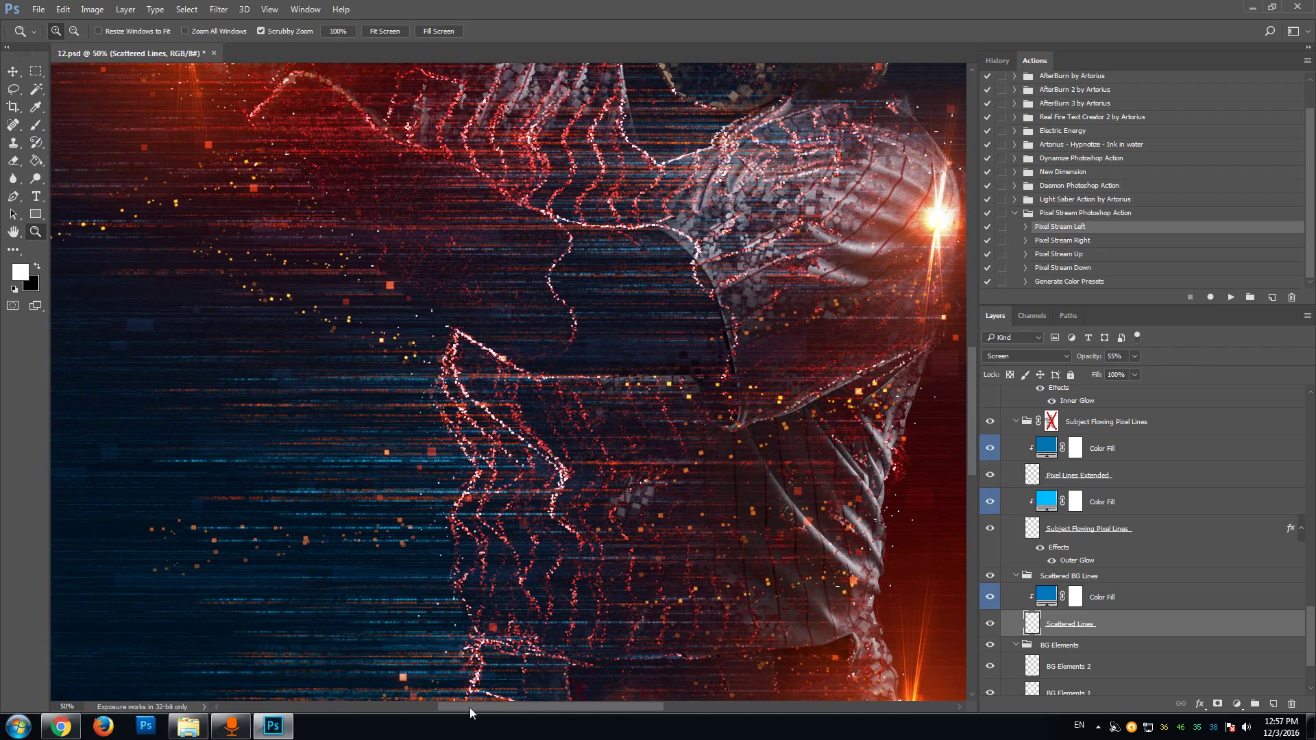
Step: Set the Scattered Lines layer's opacity to 86% and view the player at 33.3%
left_click(566, 503, "alt")
scroll(644, 451, "up", 1)
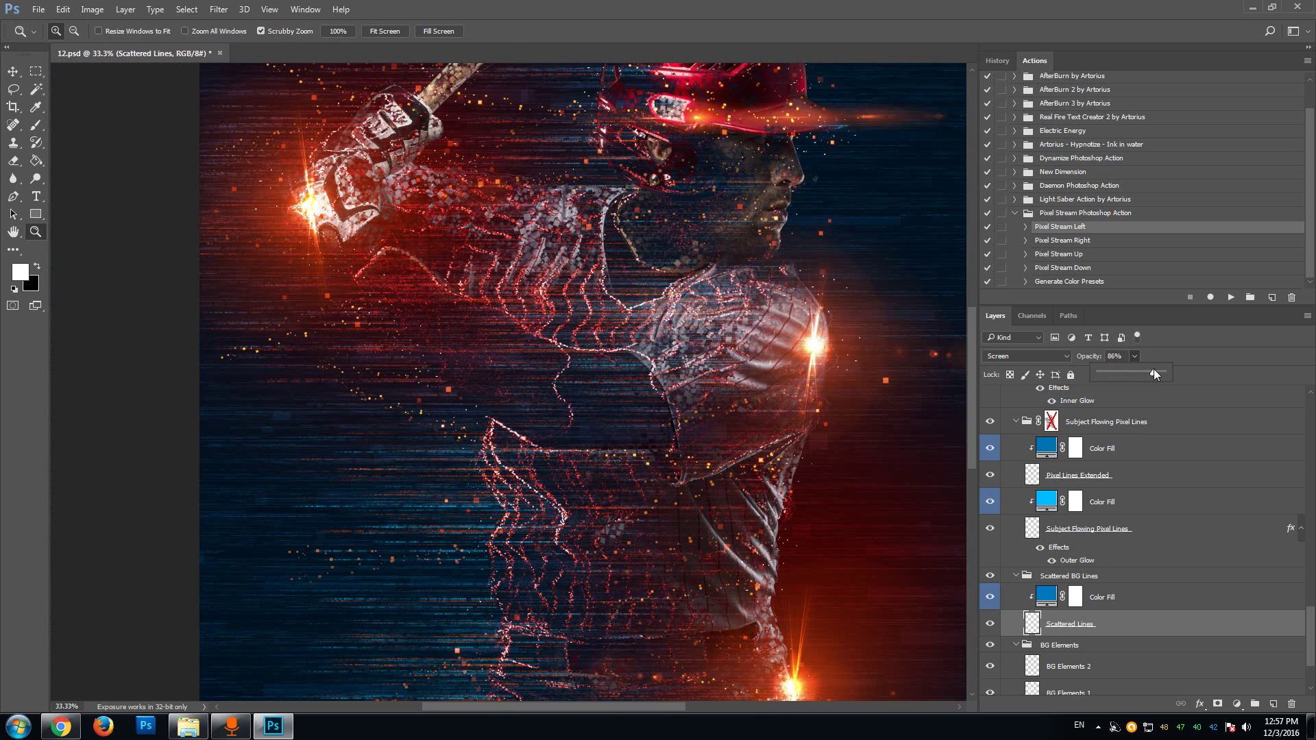
left_click_drag(690, 706, 714, 707)
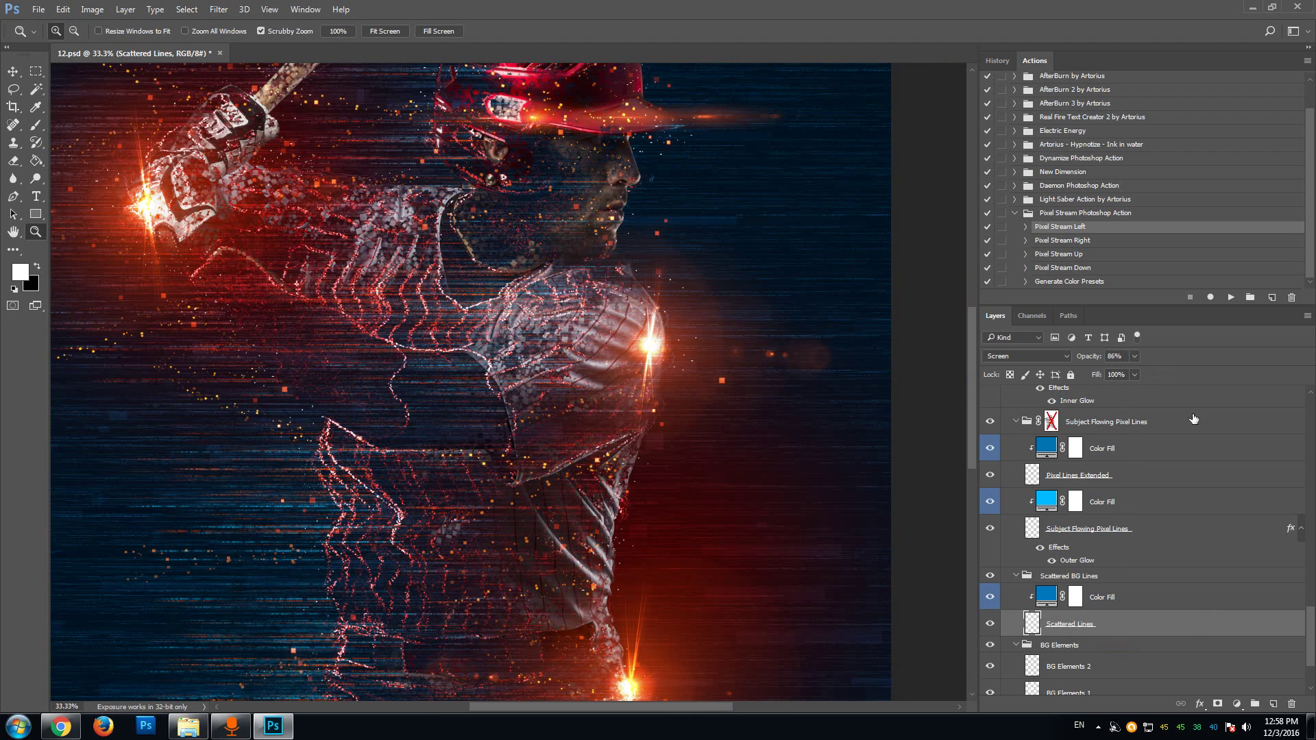
Step: Try recoloring the BG Color fill layer to the dark red 200700, compare the look at 25%, and undo the recoloring
scroll(1315, 644, "down", 3)
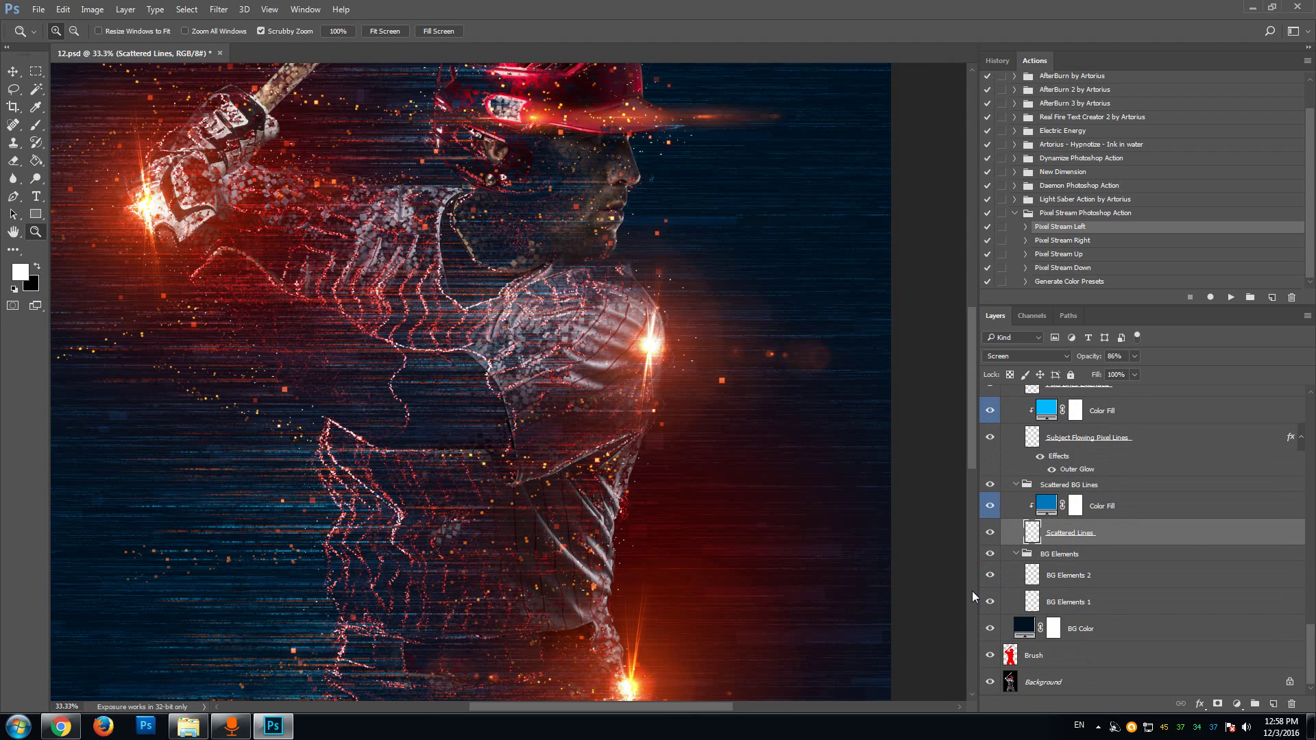
left_click(1129, 638)
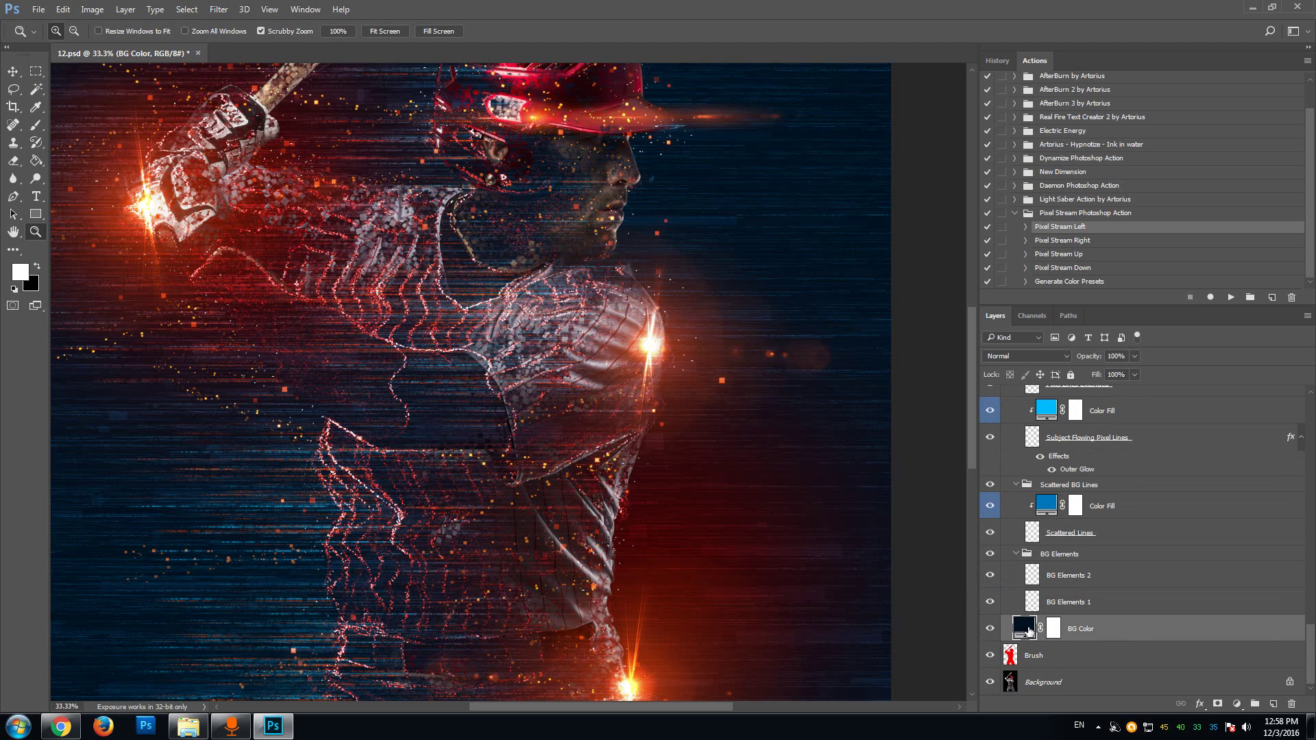
double_click(1025, 626)
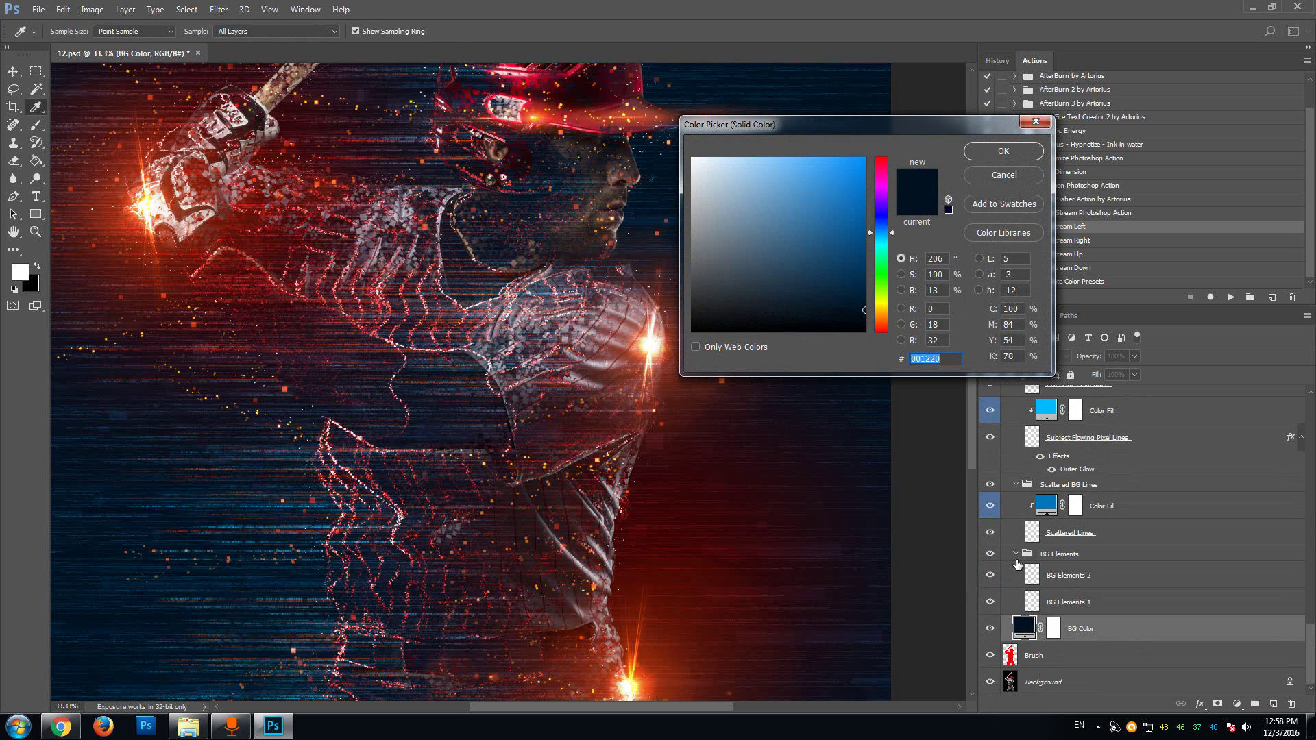
left_click(883, 241)
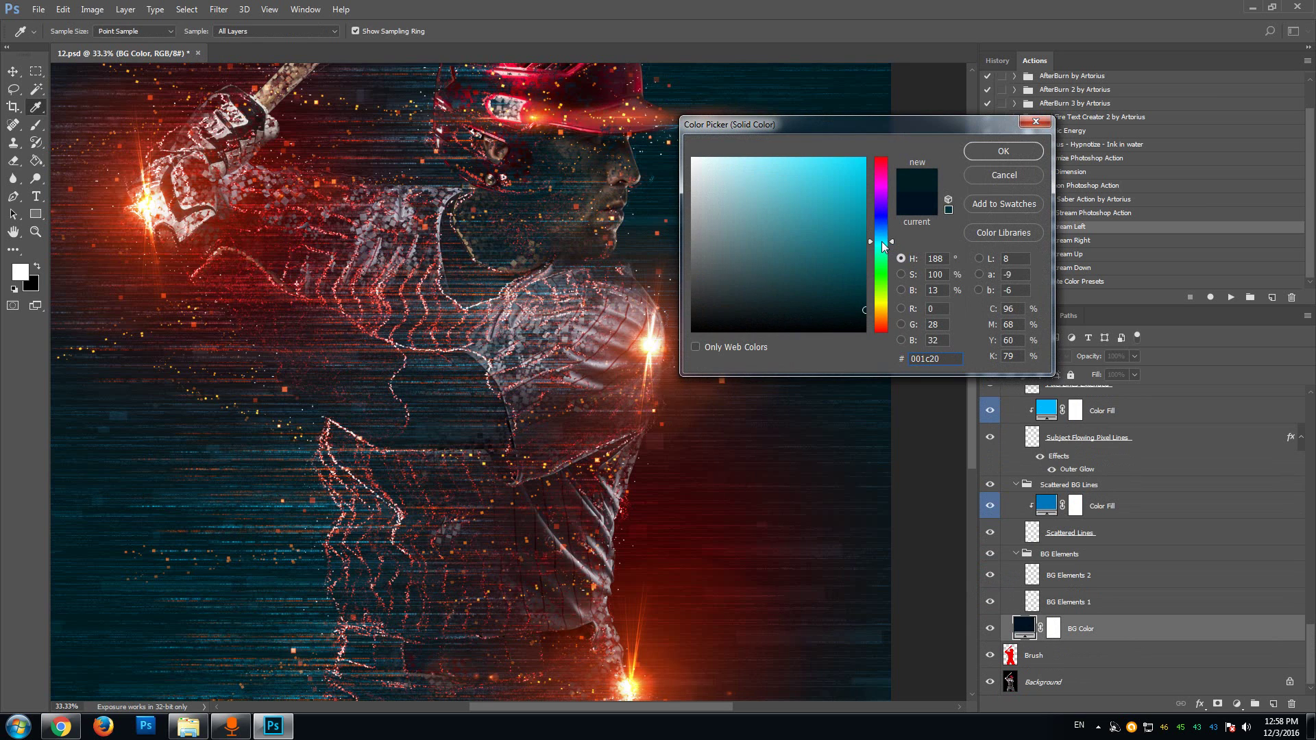
left_click(884, 313)
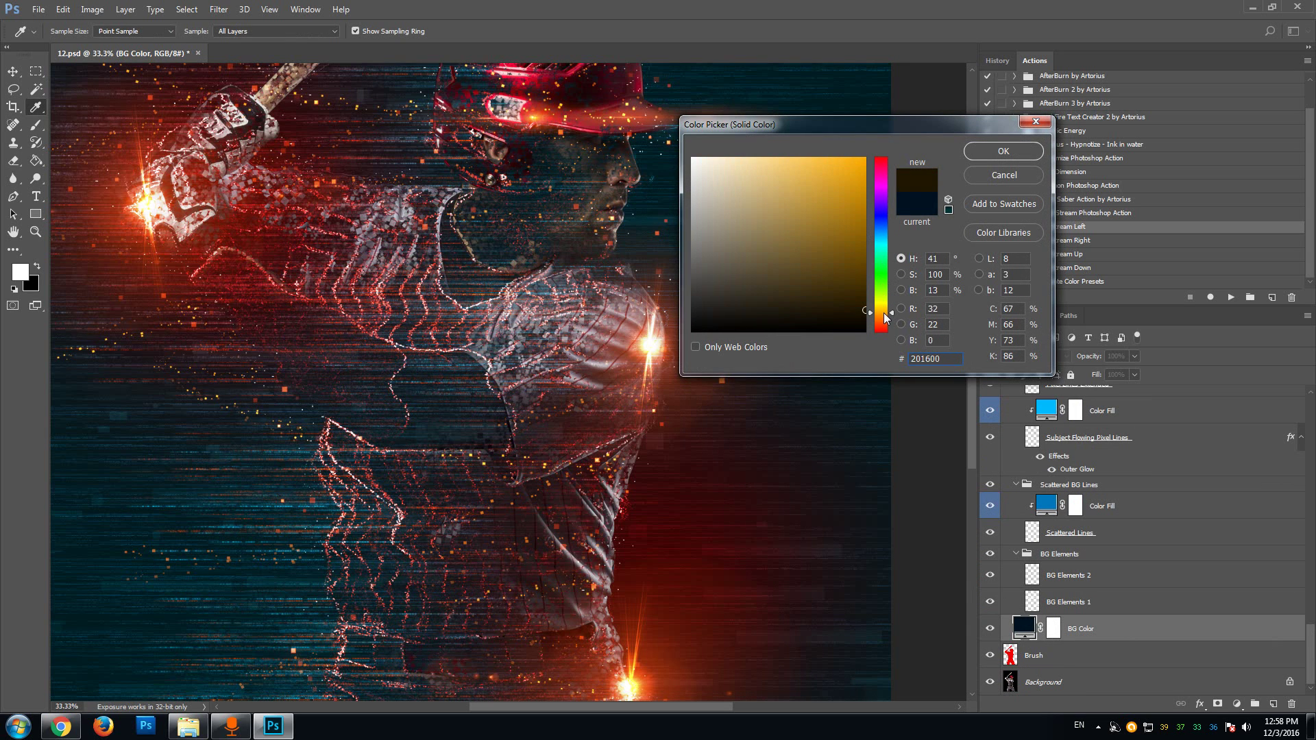
left_click(883, 327)
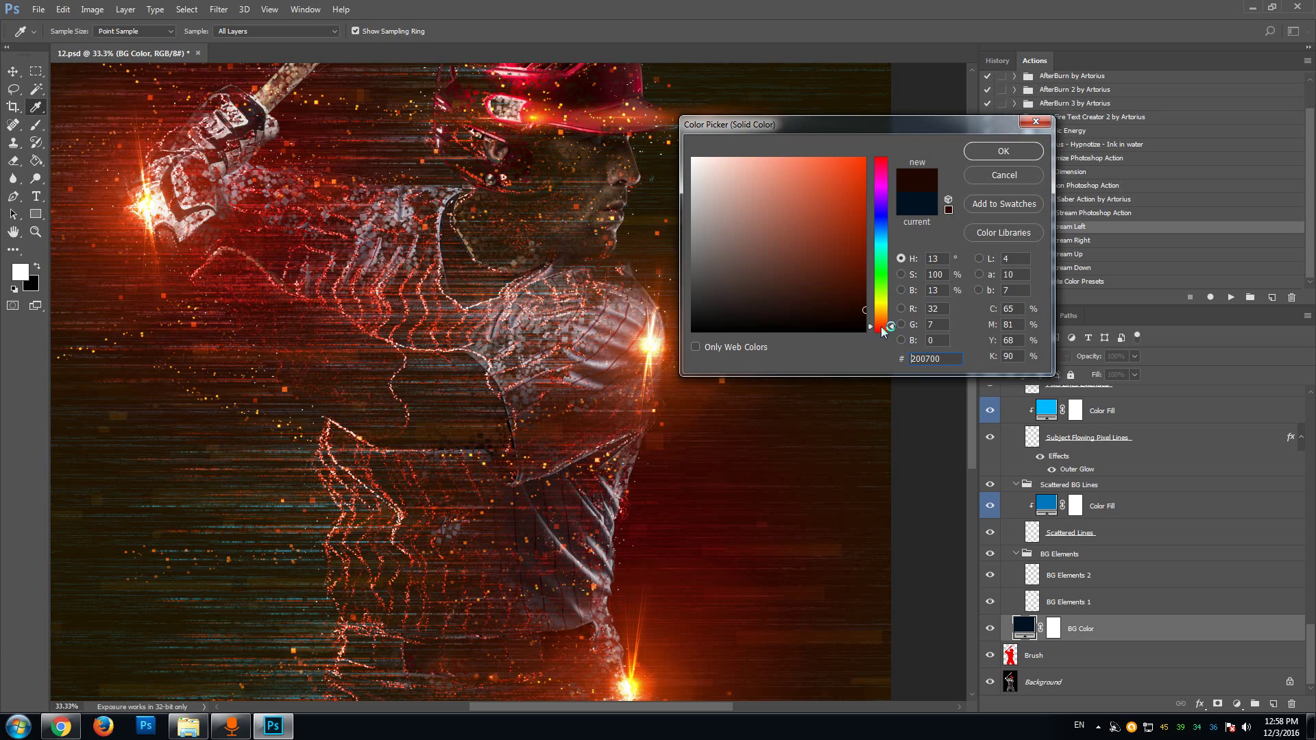
left_click(1004, 152)
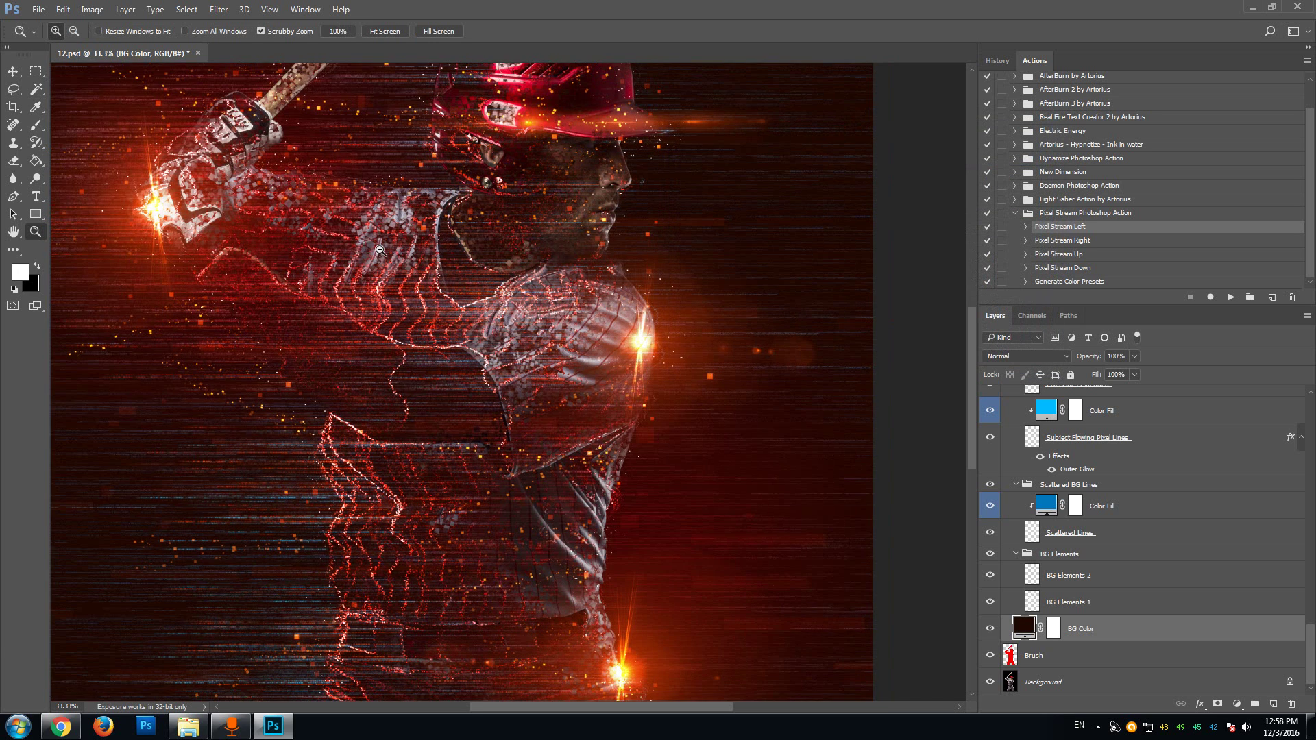
left_click(380, 250, "alt")
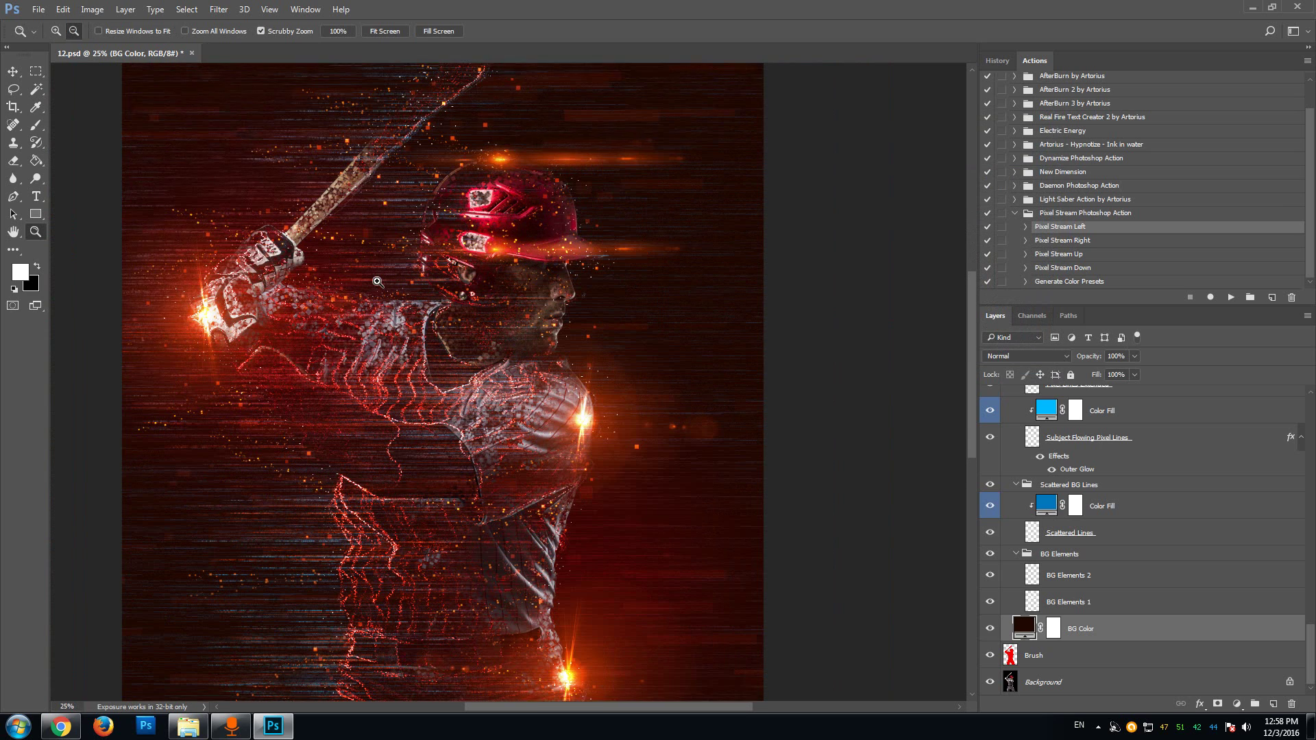
scroll(378, 282, "up", 3)
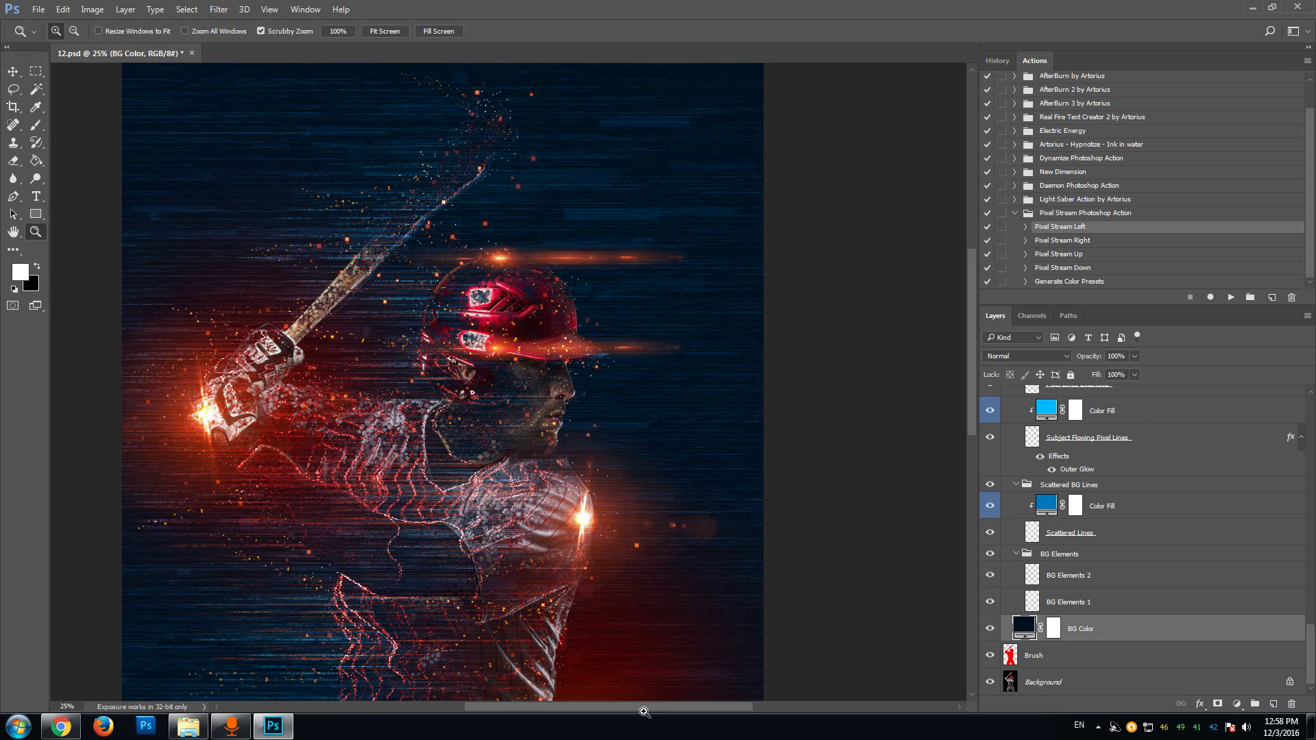
left_click_drag(662, 707, 635, 708)
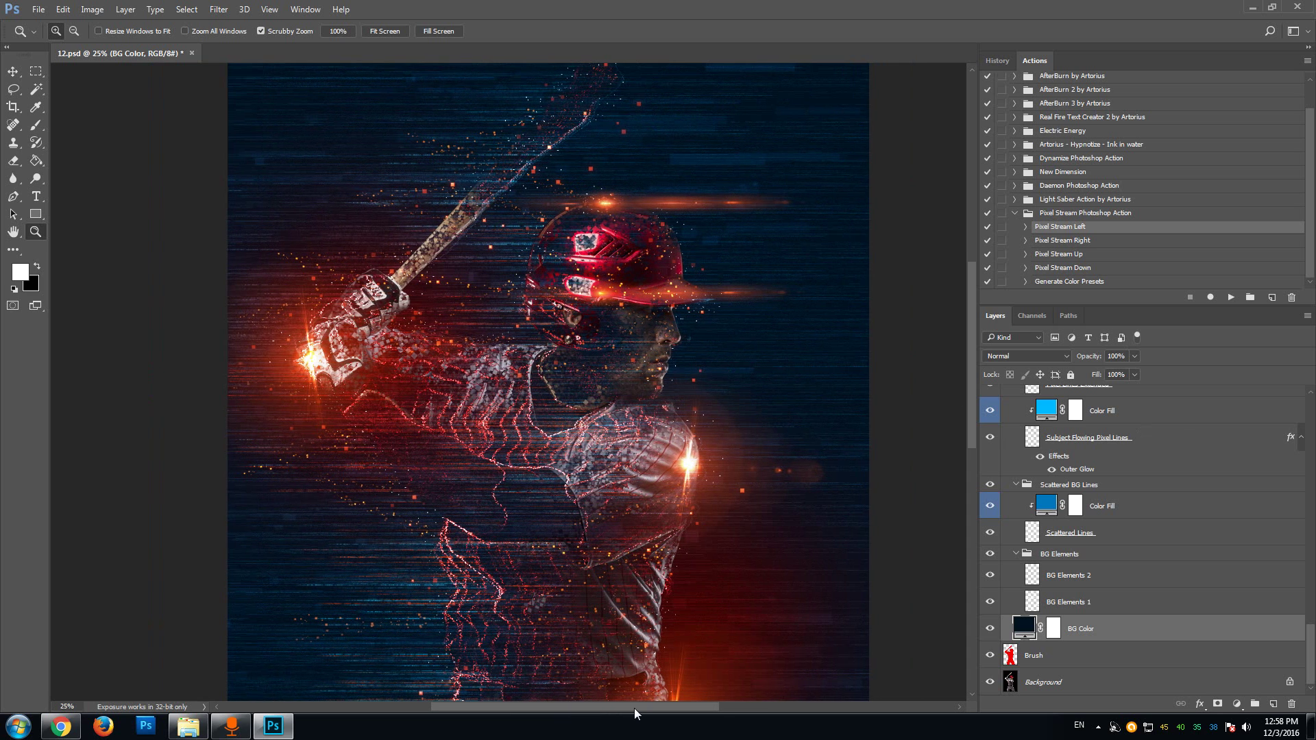
Step: Run the Generate Color Presets action from the Pixel Stream Photoshop Action set
scroll(1308, 657, "up", 10)
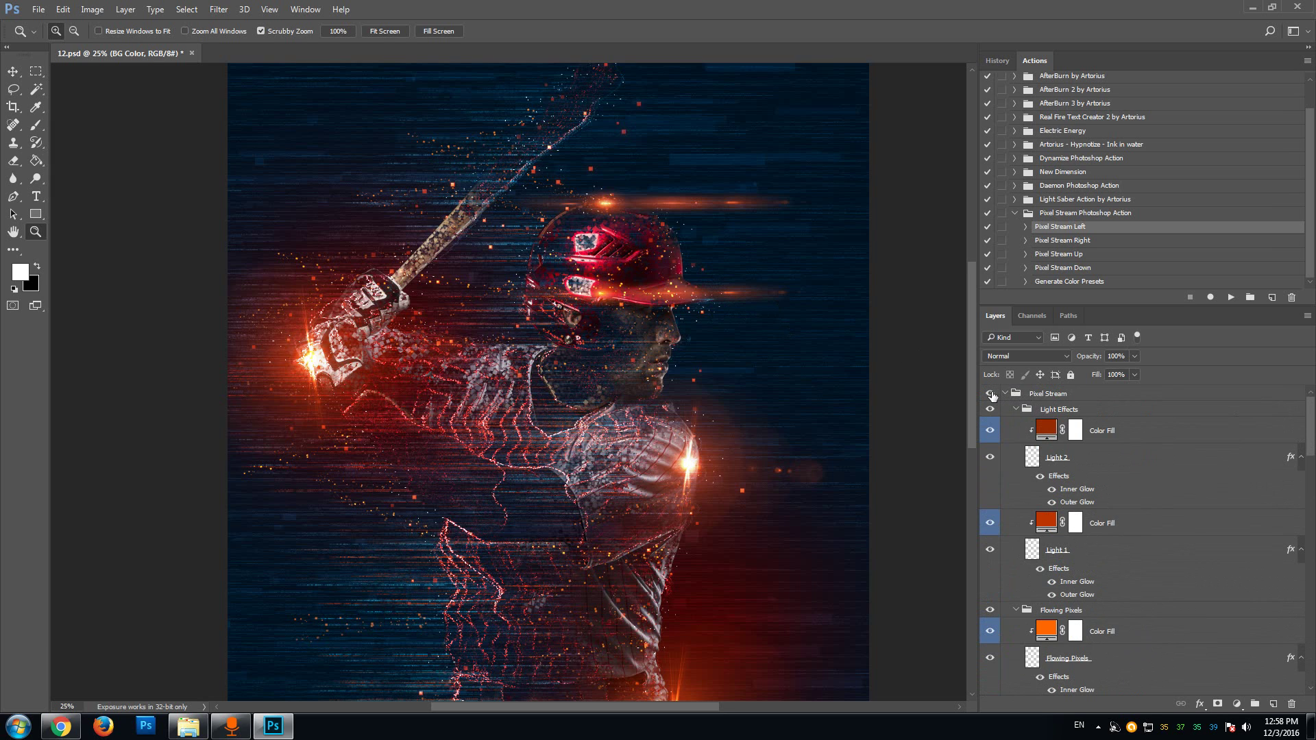
left_click_drag(680, 709, 706, 706)
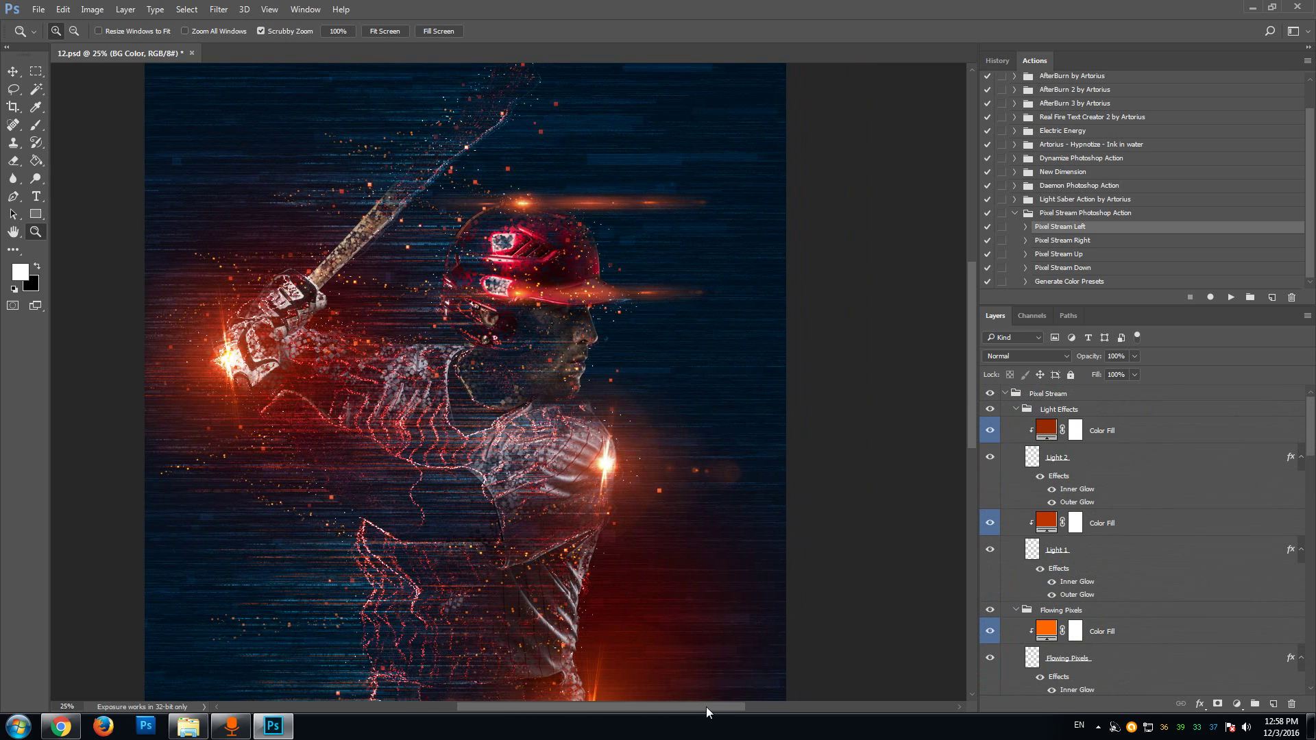
left_click(1059, 282)
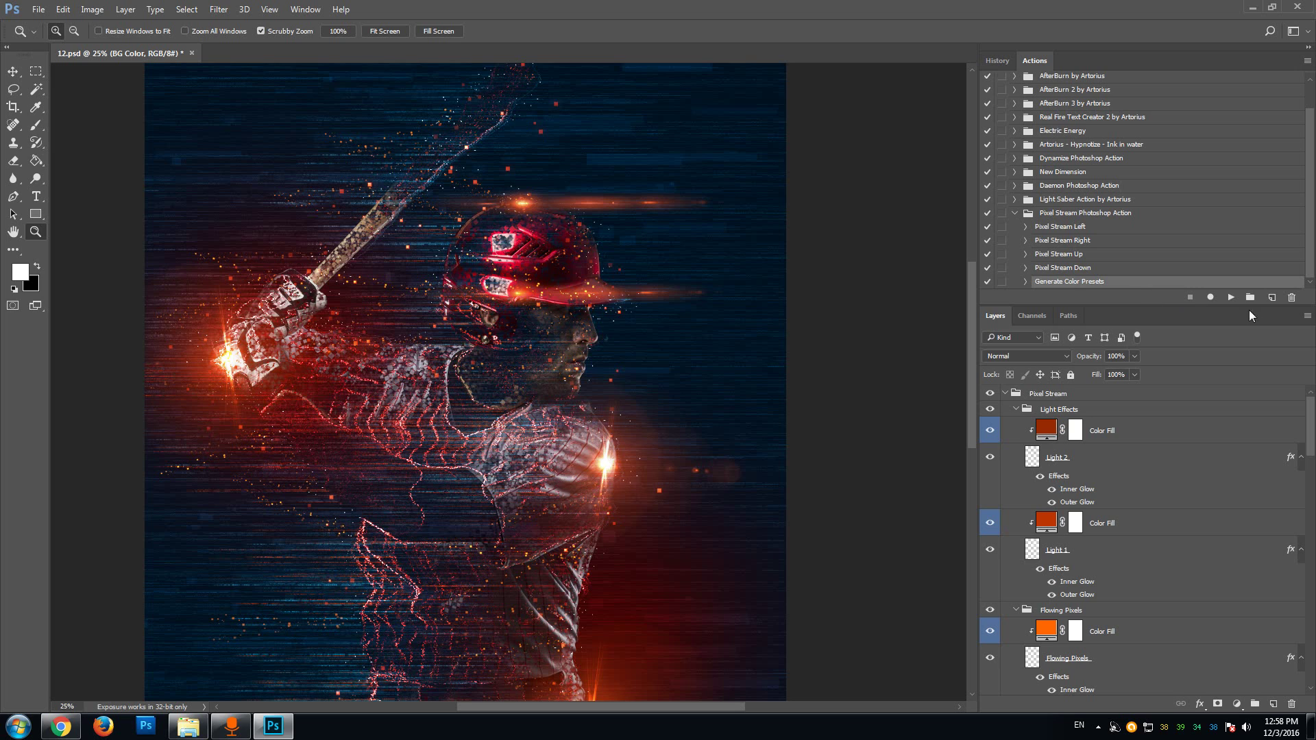
left_click(1231, 298)
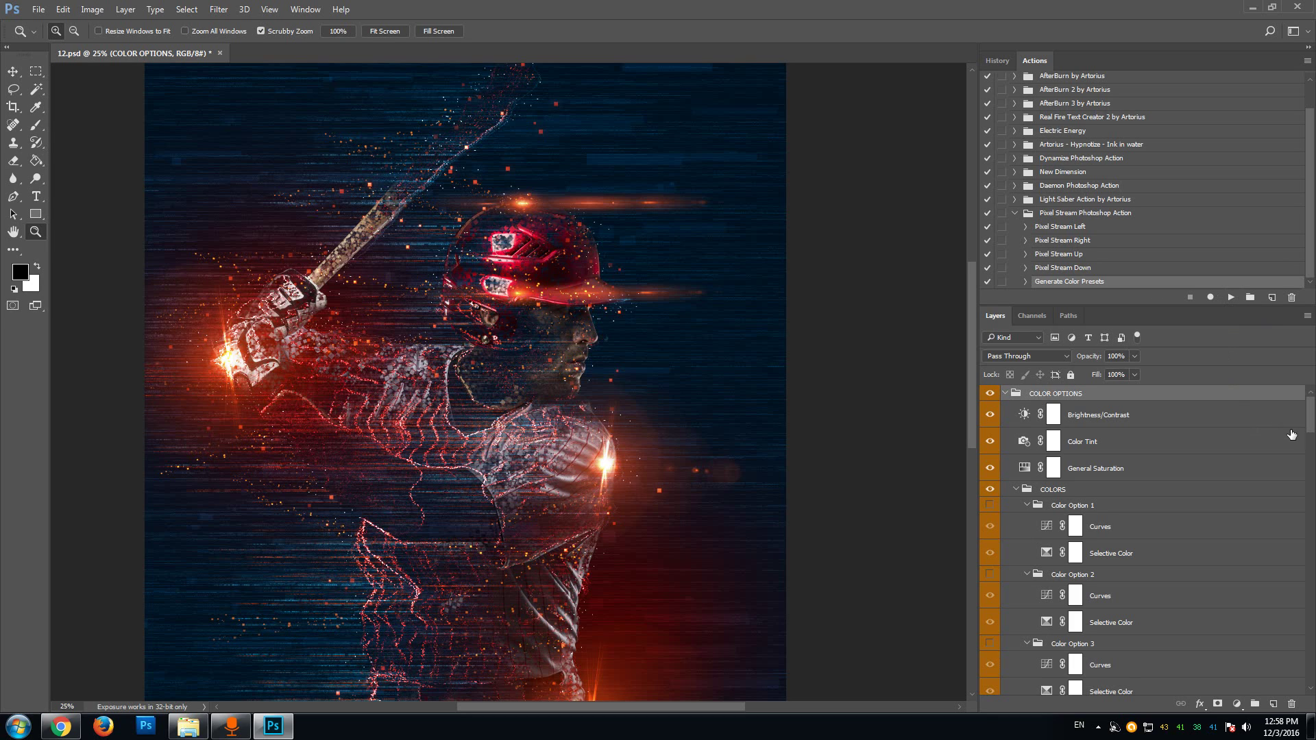
Step: Look over the COLOR OPTIONS group, including its Brightness/Contrast, Color Tint and General Saturation layers and the COLORS subgroup
left_click(1004, 395)
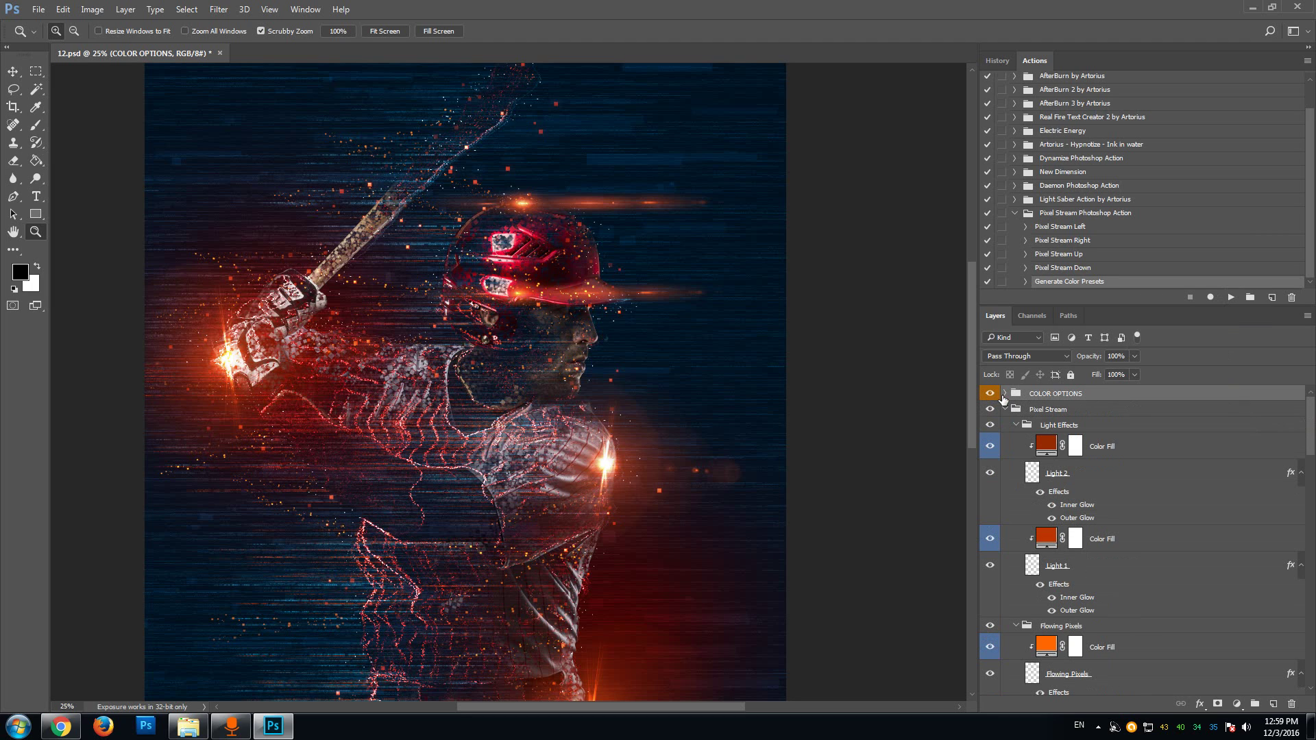
left_click(1004, 395)
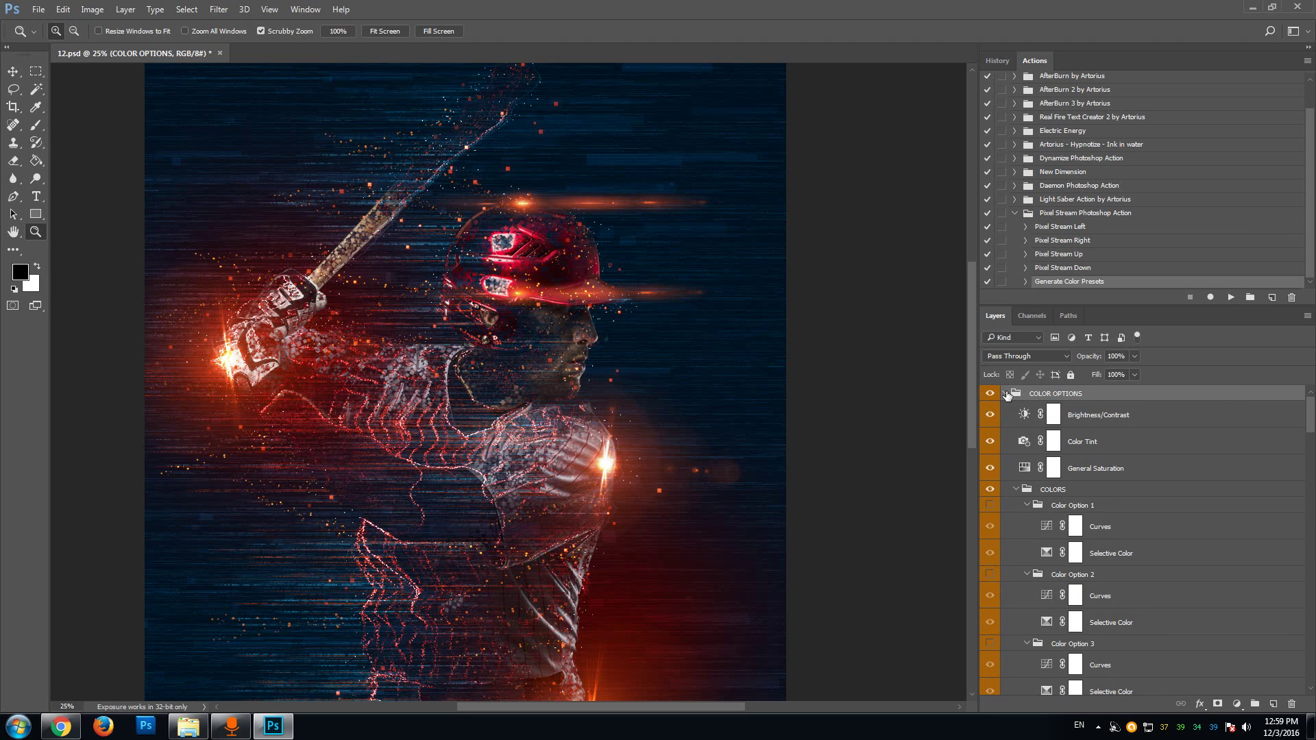
left_click(1101, 415)
left_click(1097, 447)
left_click(1091, 473)
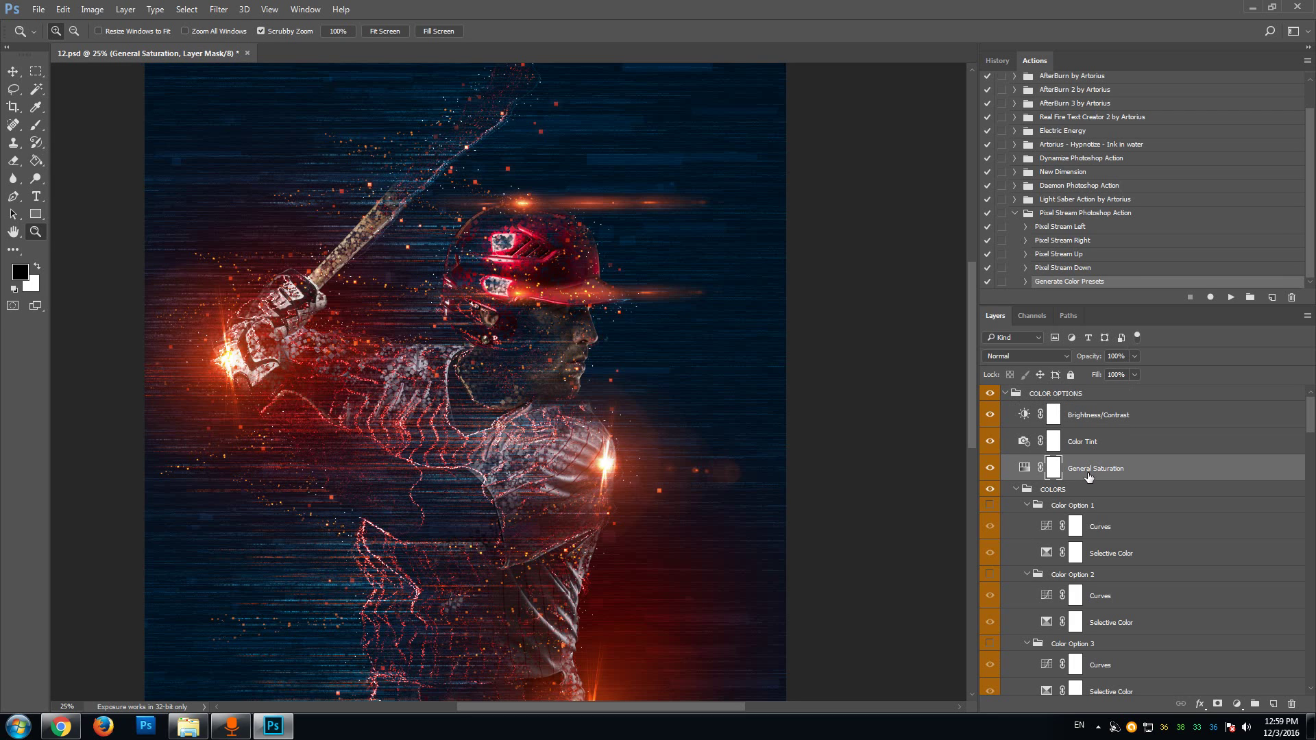
left_click(1086, 491)
scroll(1088, 491, "down", 1)
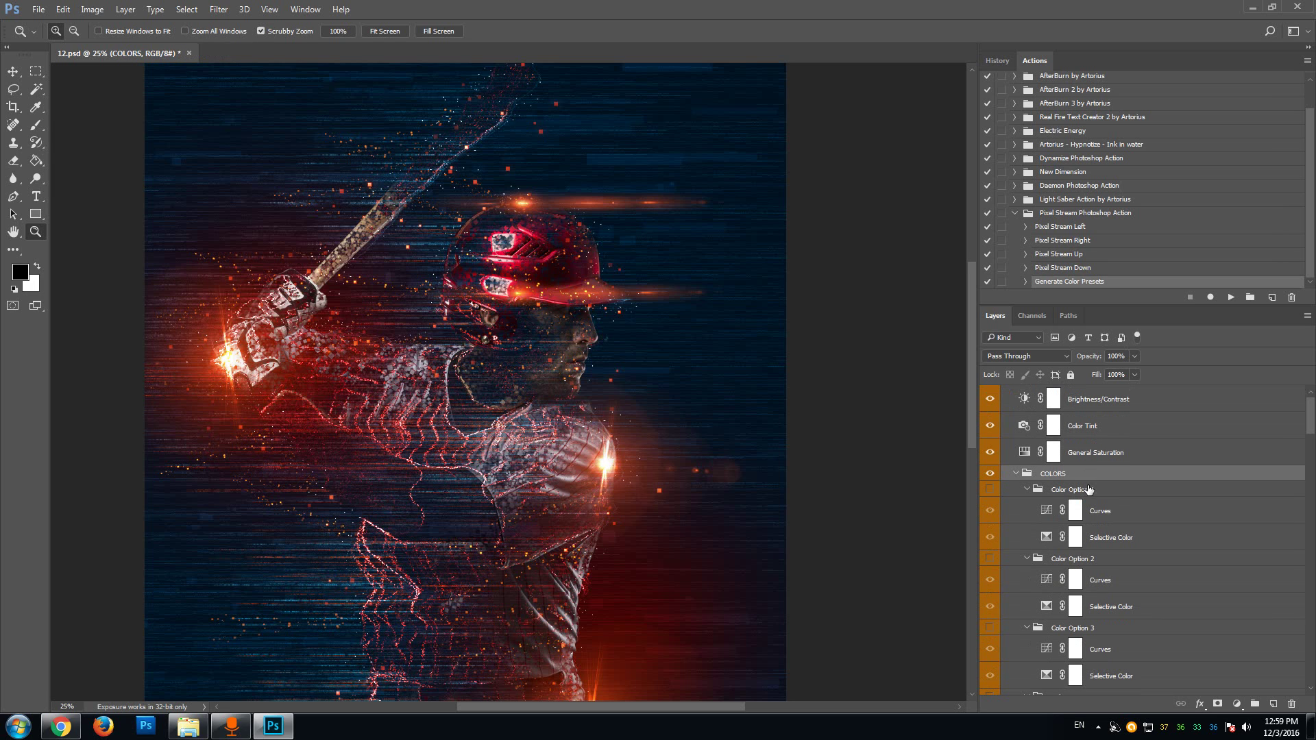
Step: Preview Color Options 1, 2 and 3 on the image one at a time, hiding each again after viewing
left_click(989, 489)
left_click(990, 490)
left_click(990, 558)
left_click(990, 559)
left_click(990, 628)
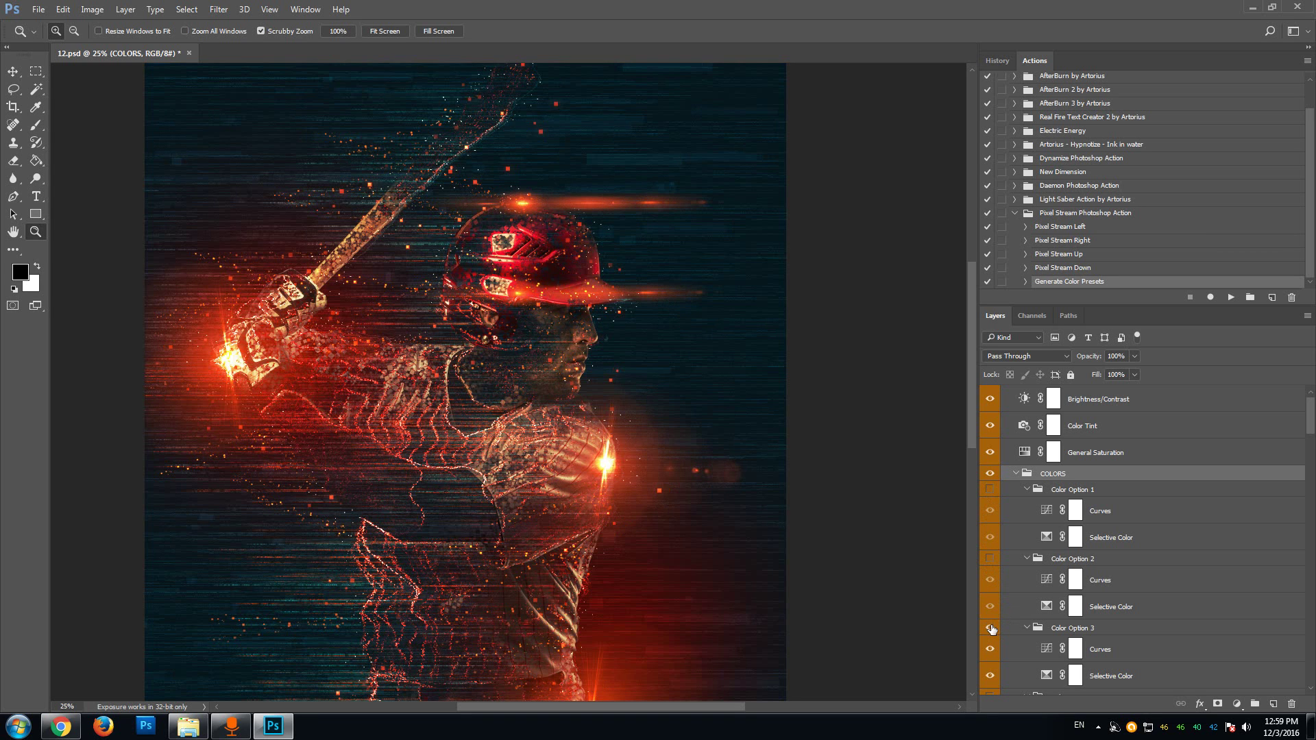
scroll(655, 298, "down", 4)
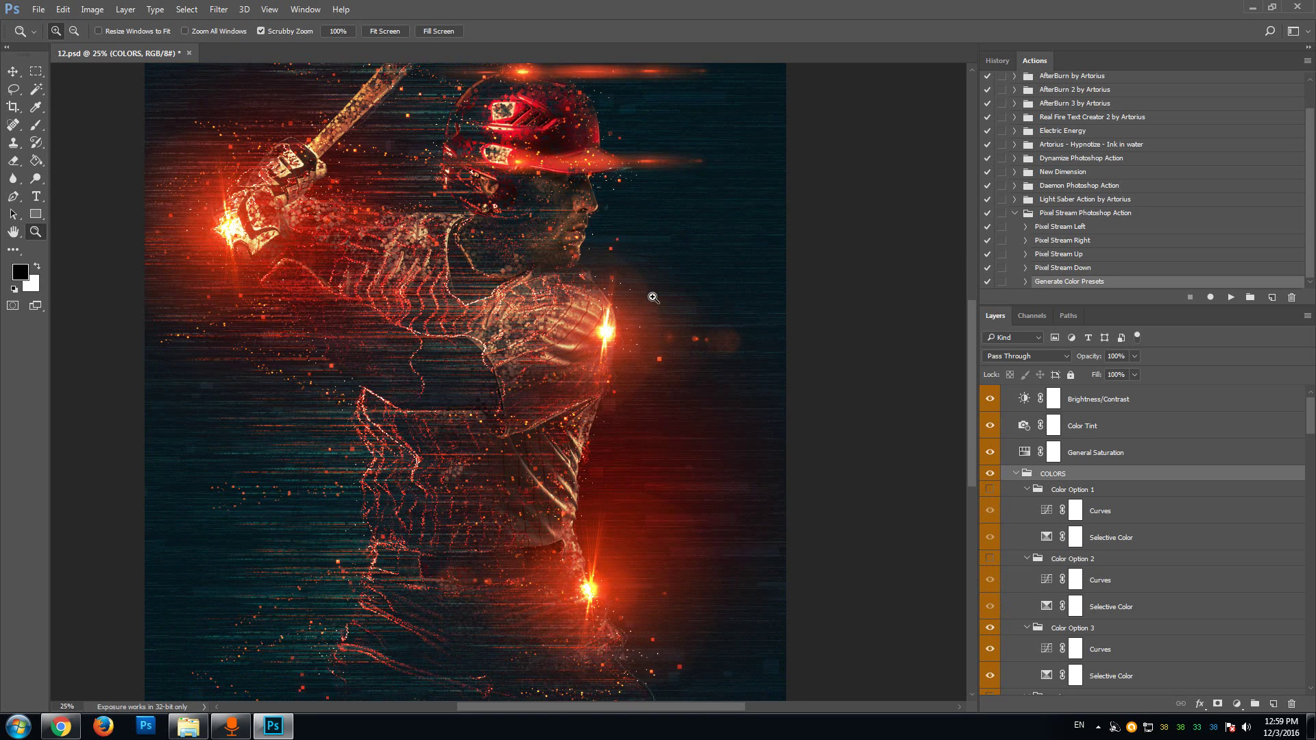
scroll(1016, 620, "down", 2)
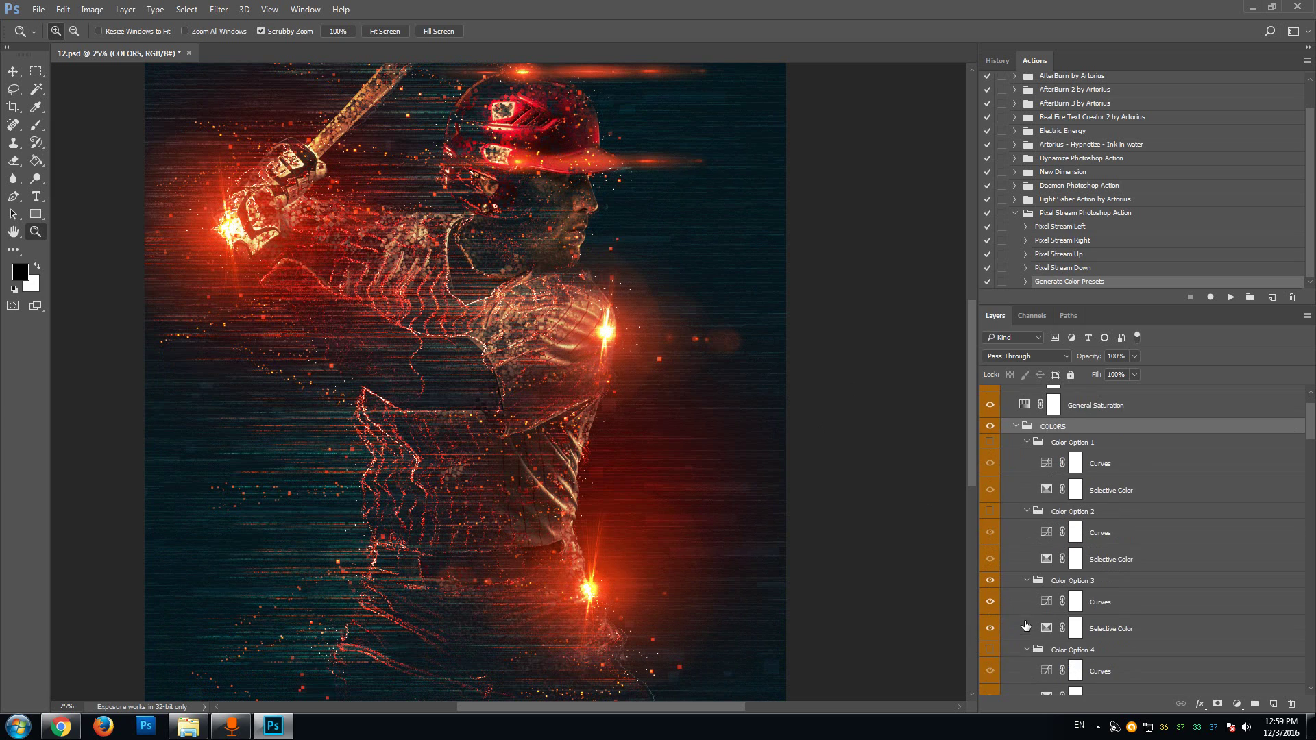
left_click(990, 549)
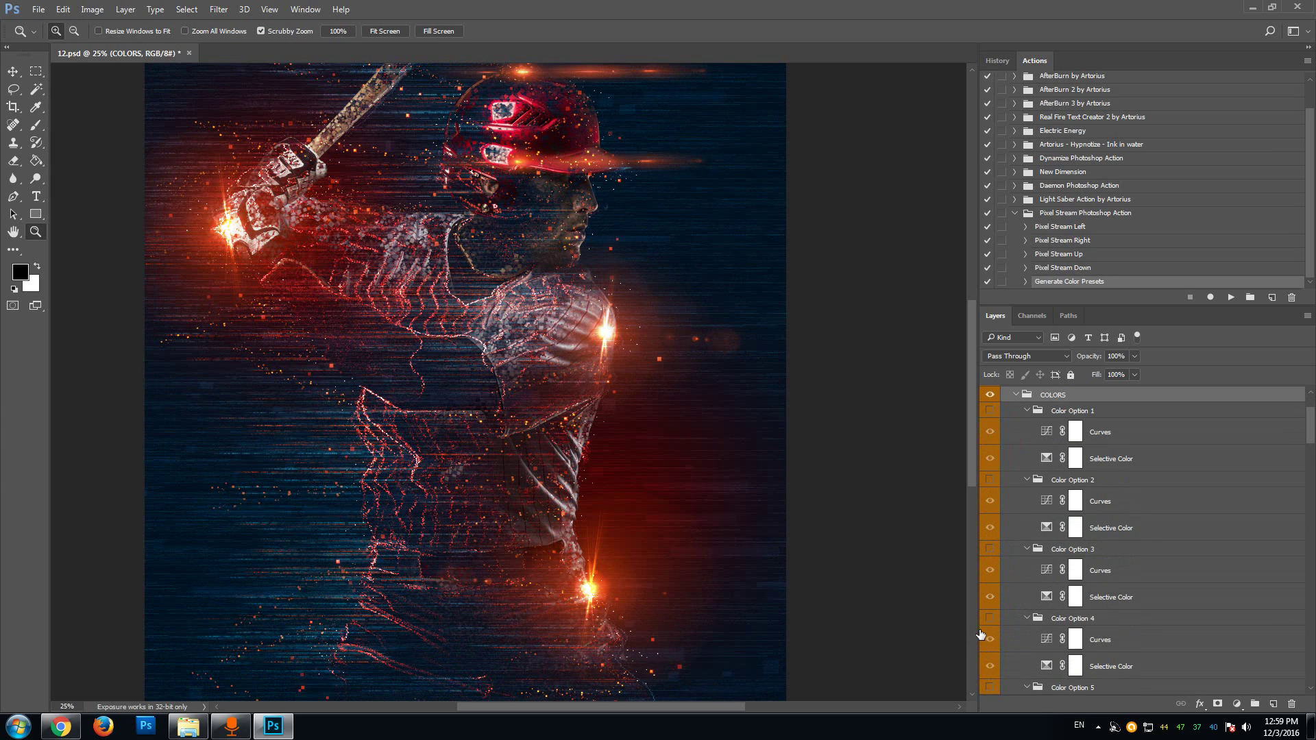
Step: Preview Color Options 4 through 8 on the image one at a time, hiding each again after viewing
left_click(990, 619)
left_click(990, 619)
left_click(990, 687)
scroll(1001, 595, "down", 4)
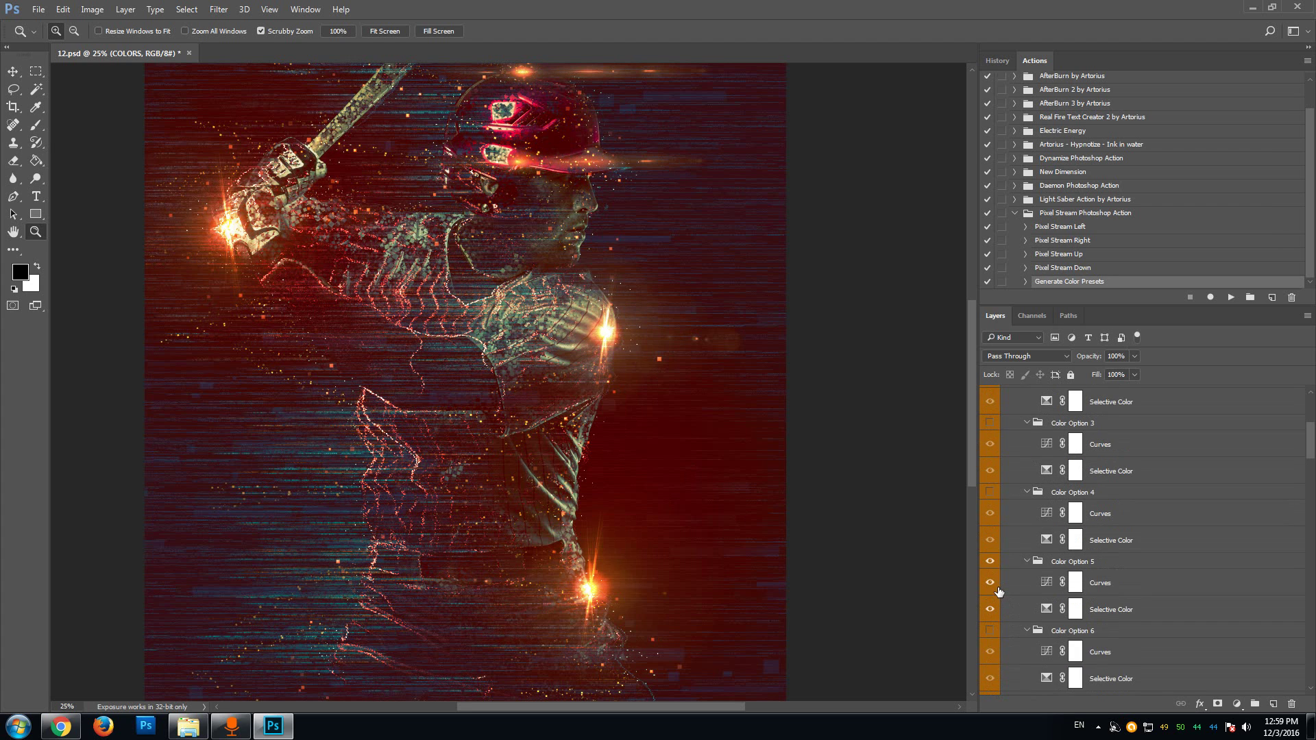
left_click(990, 545)
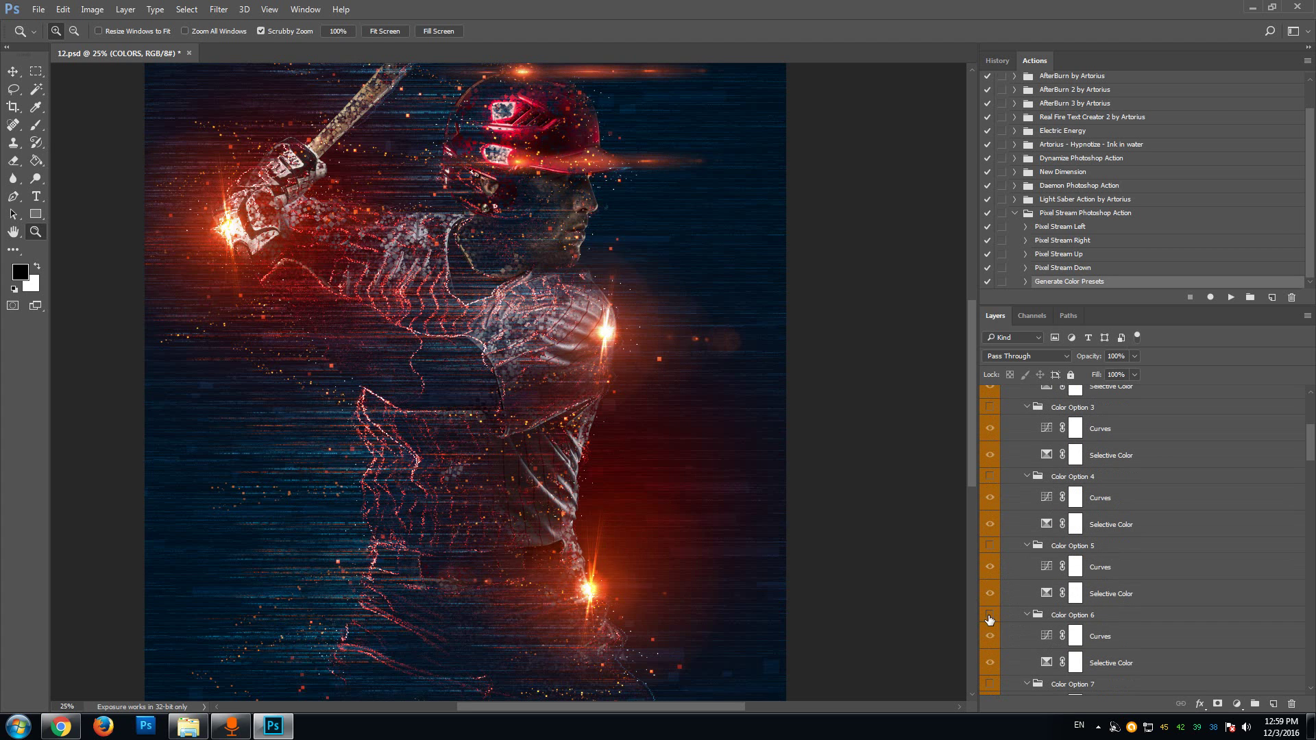
left_click(990, 616)
left_click(990, 616)
left_click(989, 684)
scroll(991, 679, "down", 2)
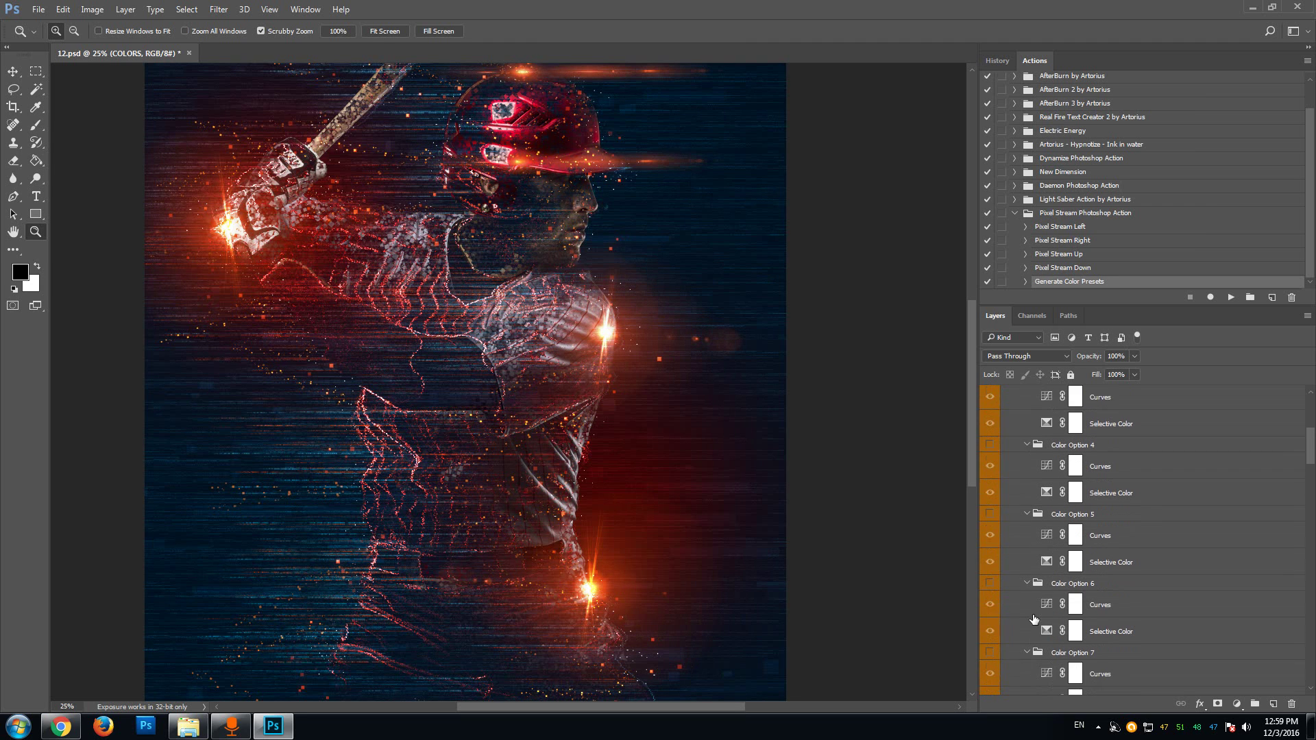
left_click(991, 658)
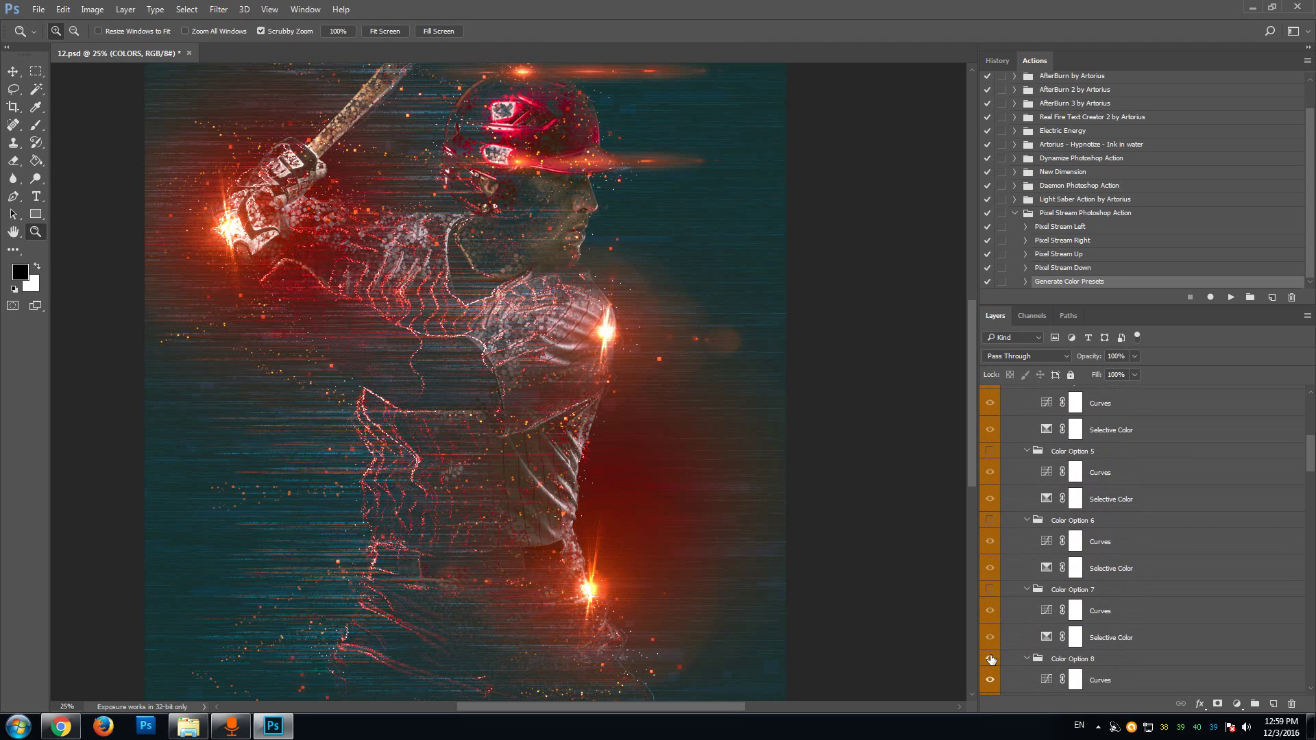
left_click(992, 660)
Step: Preview Color Options 9 through 12 on the image one at a time, hiding each again after viewing
scroll(1009, 644, "down", 2)
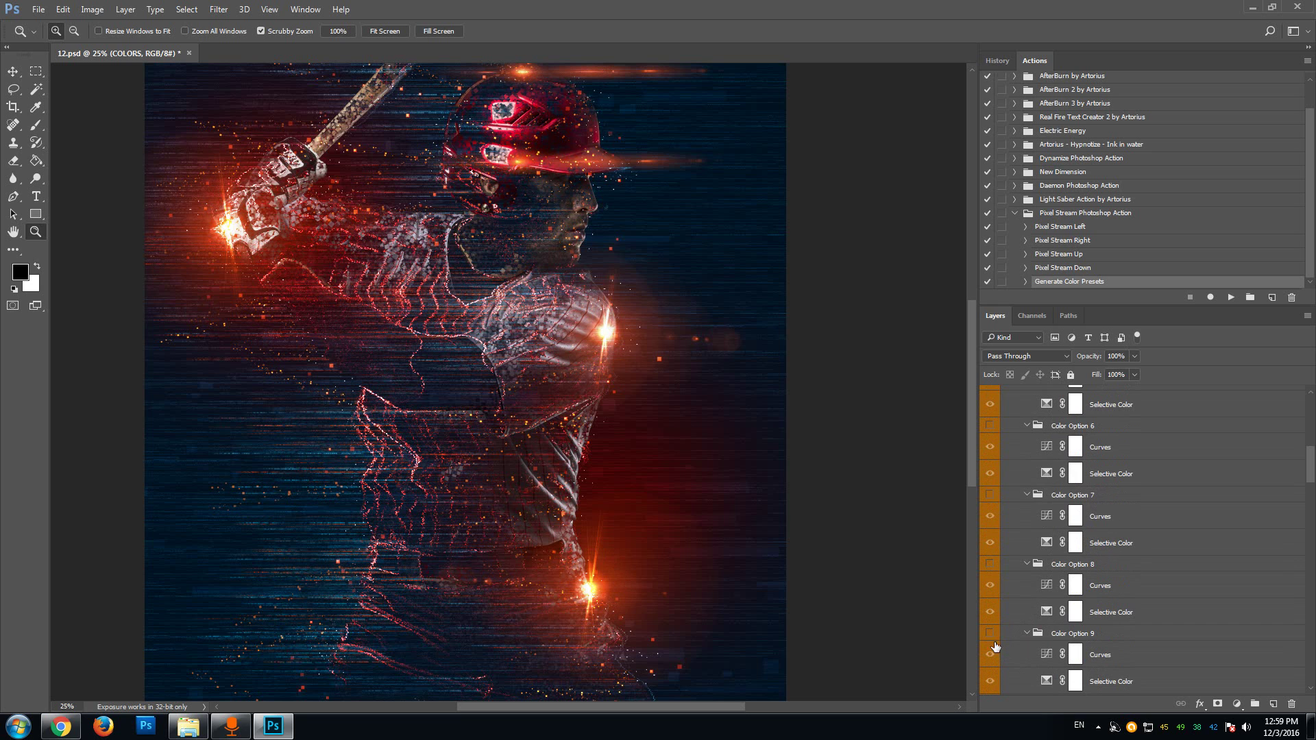
left_click(990, 634)
left_click(989, 635)
scroll(1020, 620, "down", 3)
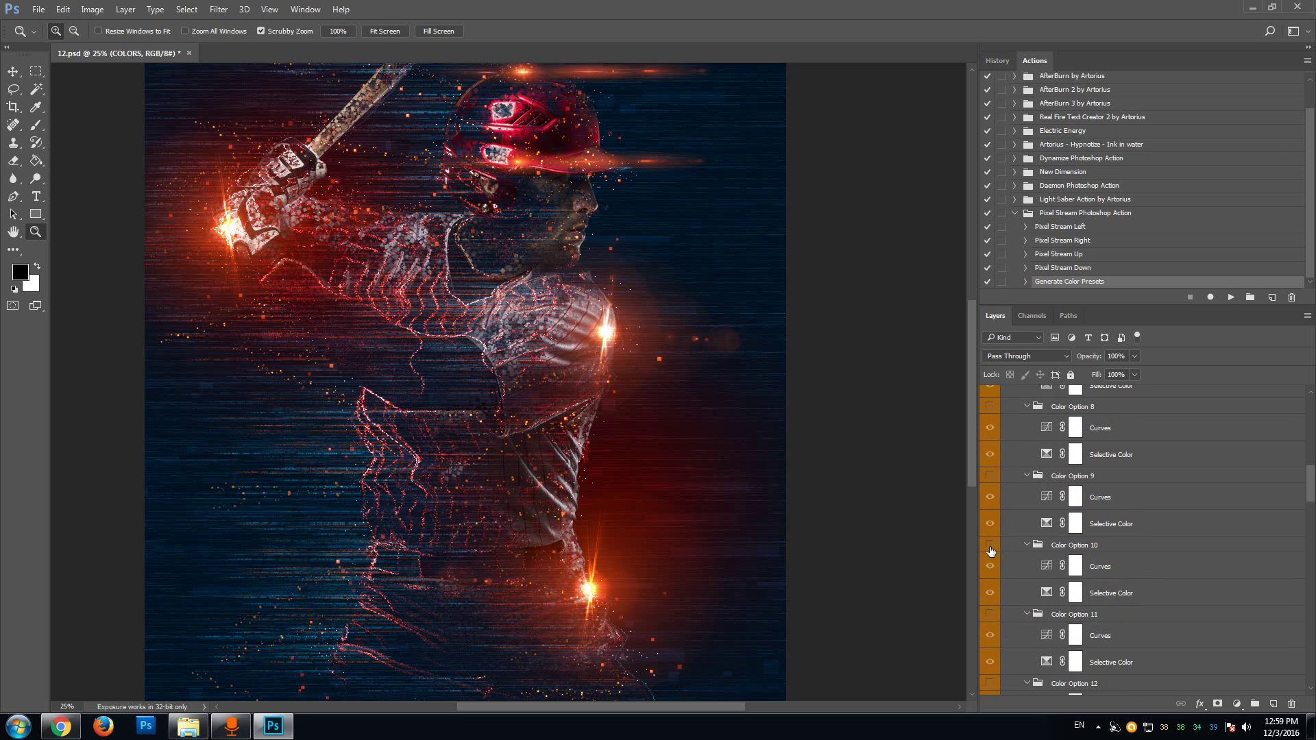
left_click(990, 545)
left_click(990, 546)
left_click(990, 616)
left_click(990, 616)
scroll(990, 627, "down", 2)
left_click(990, 589)
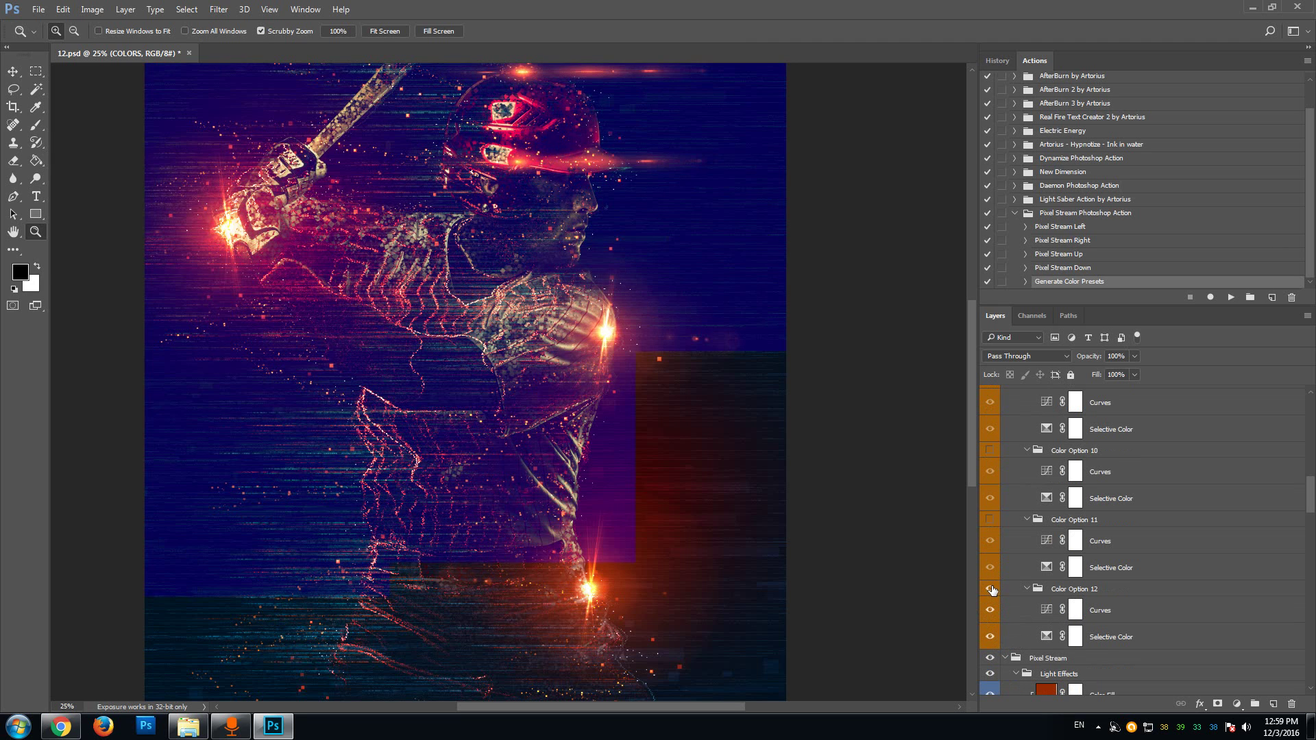
left_click(990, 589)
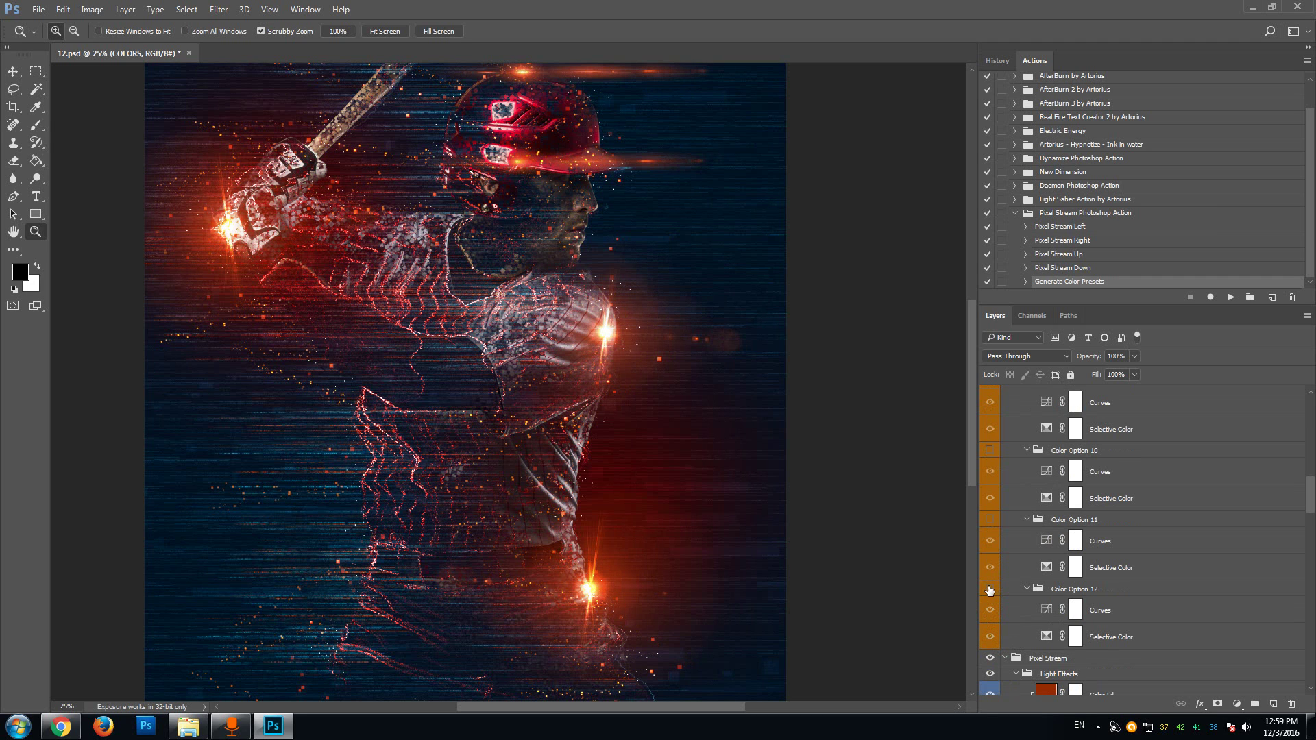
Step: Turn on the Color Option 3 preset group and view its effect on the player
left_click_drag(1311, 511, 1304, 443)
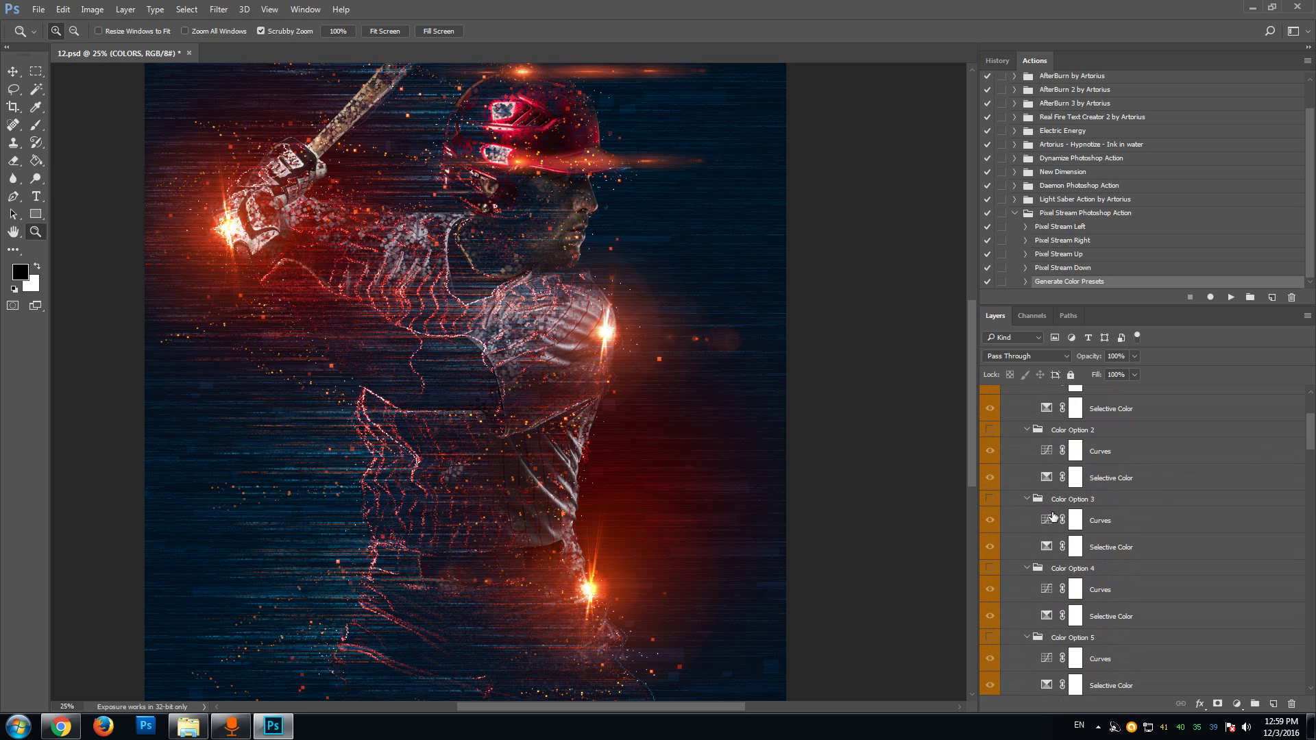
left_click(990, 500)
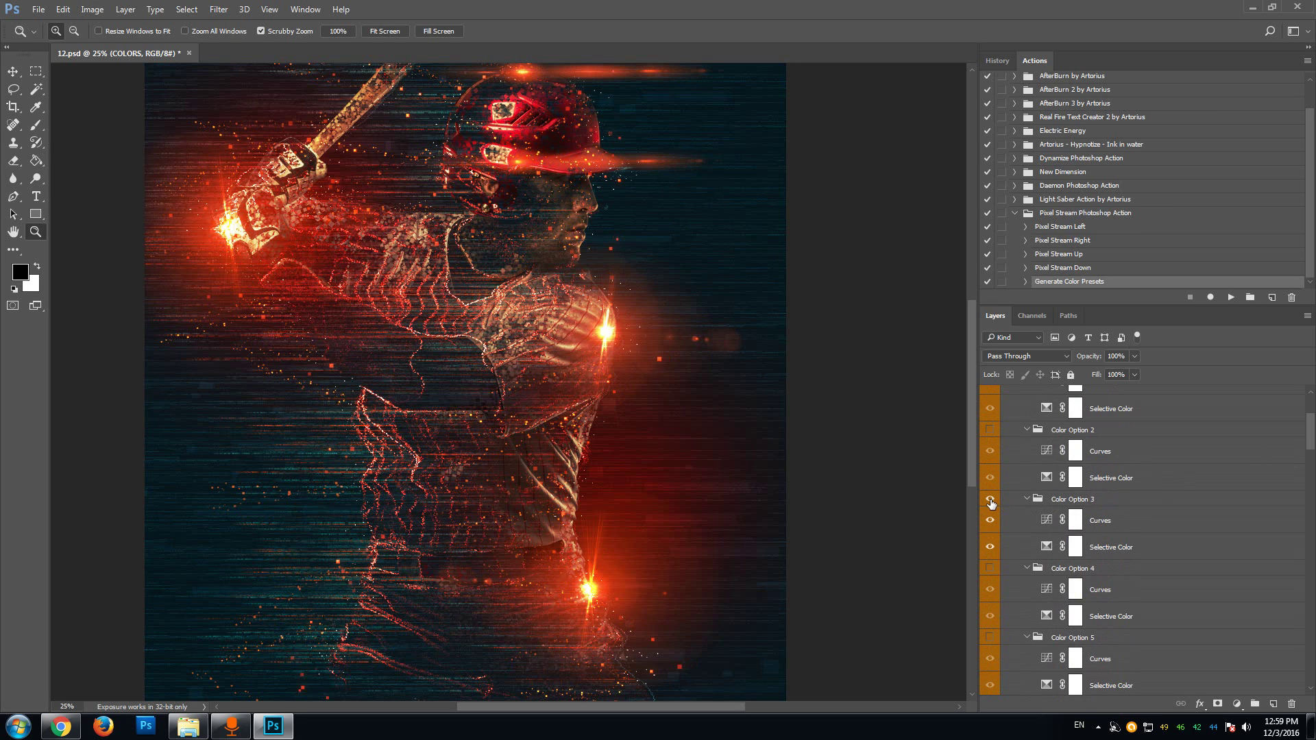
left_click_drag(969, 422, 968, 393)
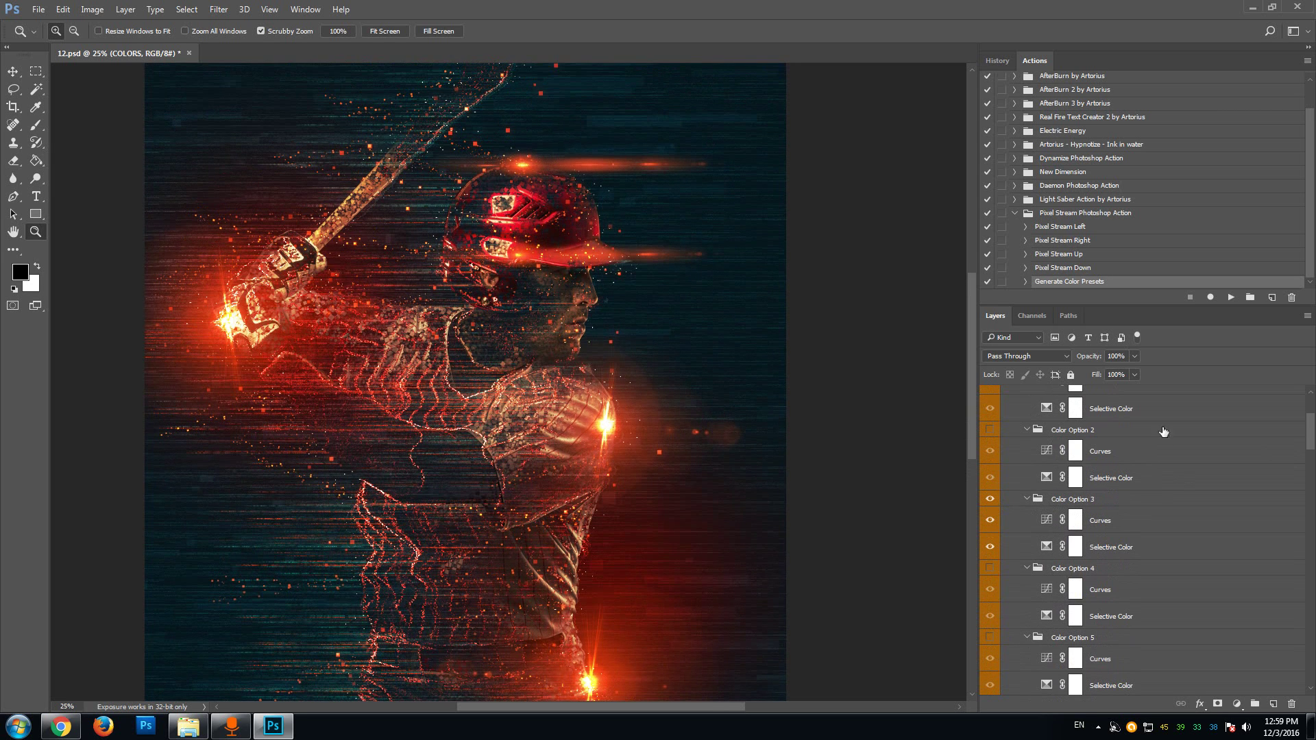
Step: Collapse the COLORS group inside the COLOR OPTIONS group
scroll(1163, 431, "up", 5)
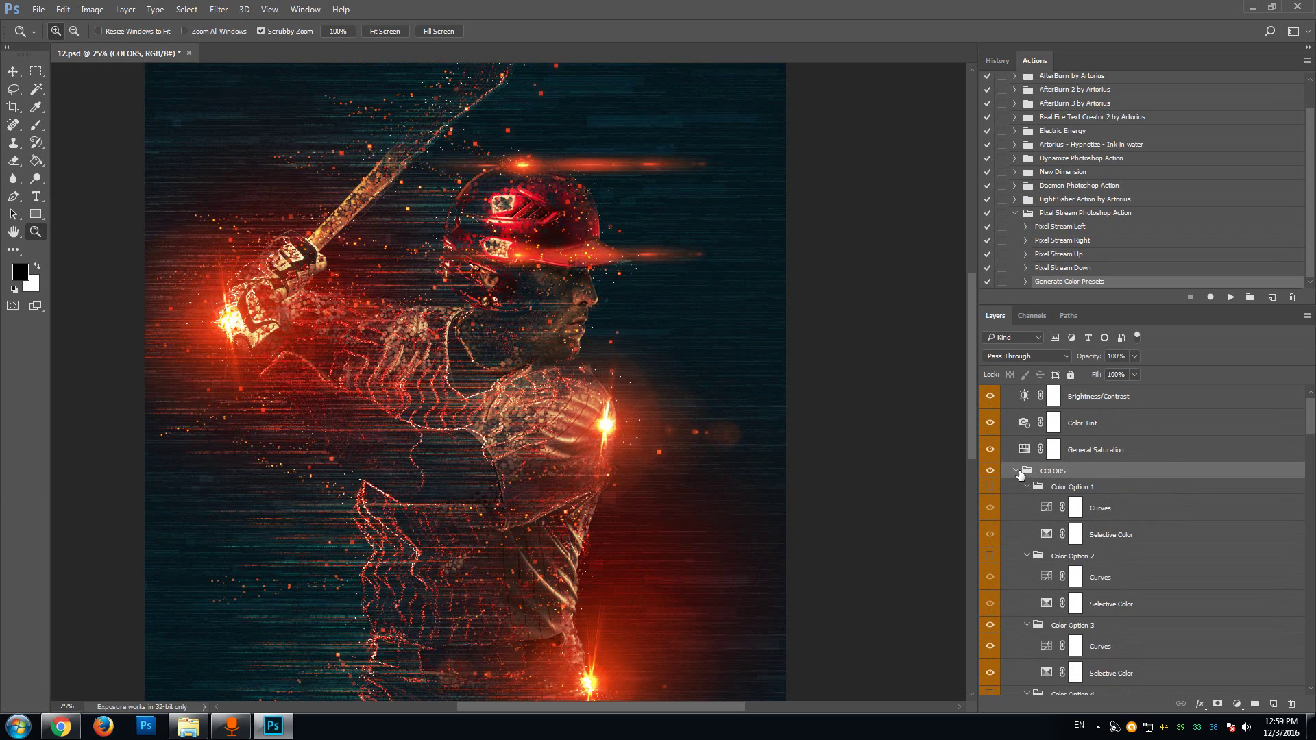
left_click(1016, 472)
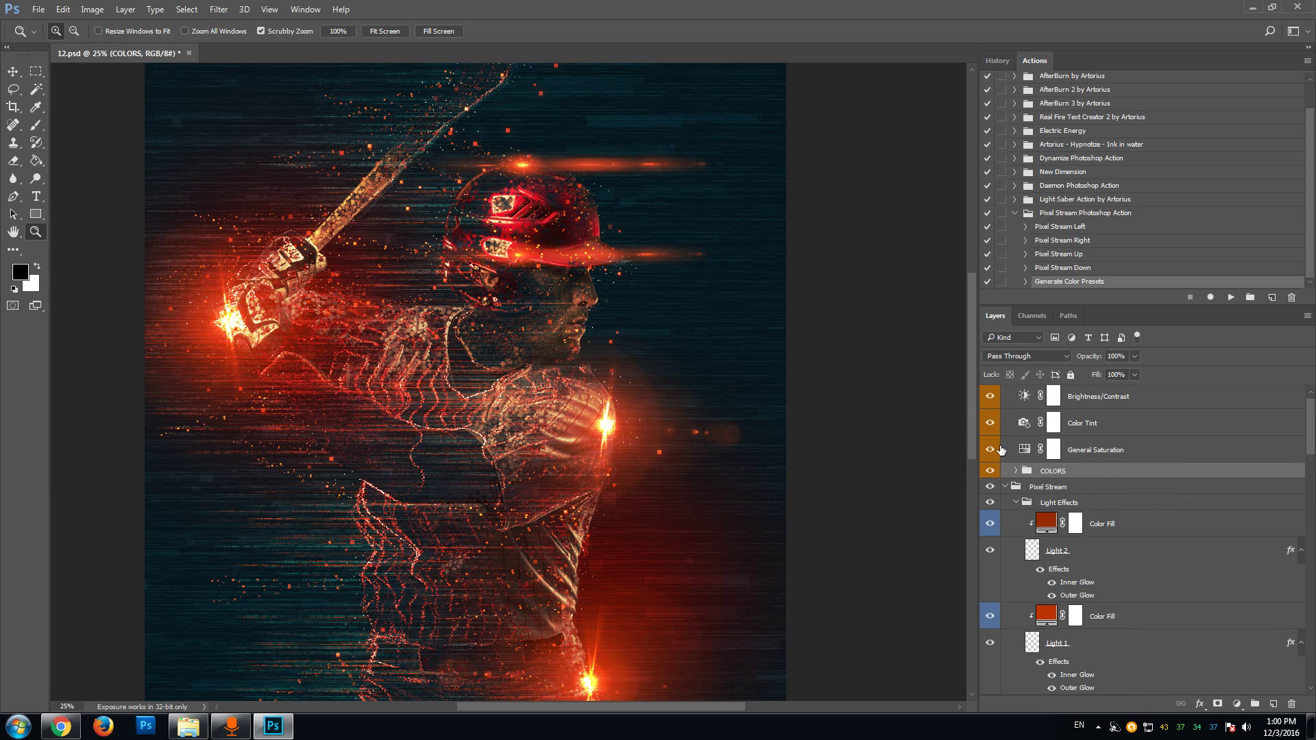
scroll(1031, 467, "up", 1)
scroll(1015, 420, "down", 1)
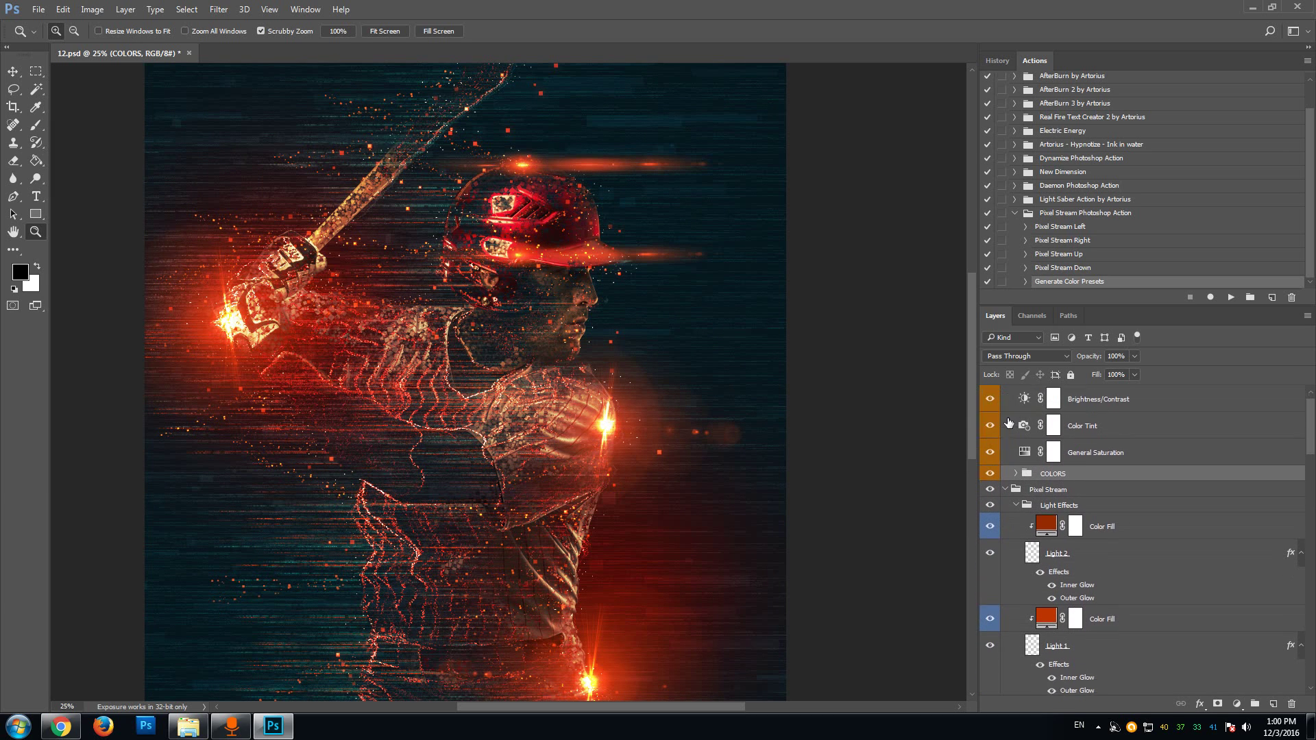
scroll(1010, 423, "up", 1)
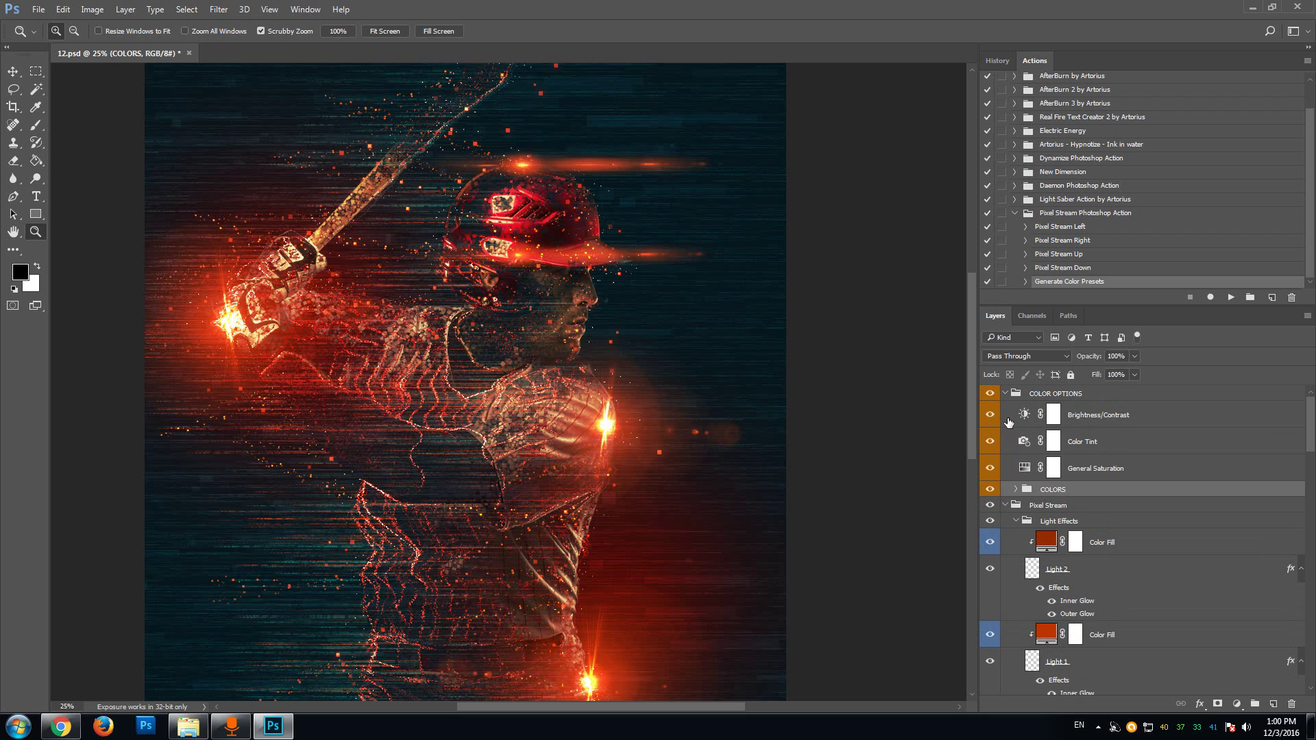
Step: Set the Color Tint photo filter to the custom blue 00acec and hide the Color Tint layer
left_click(1140, 419)
left_click(1103, 443)
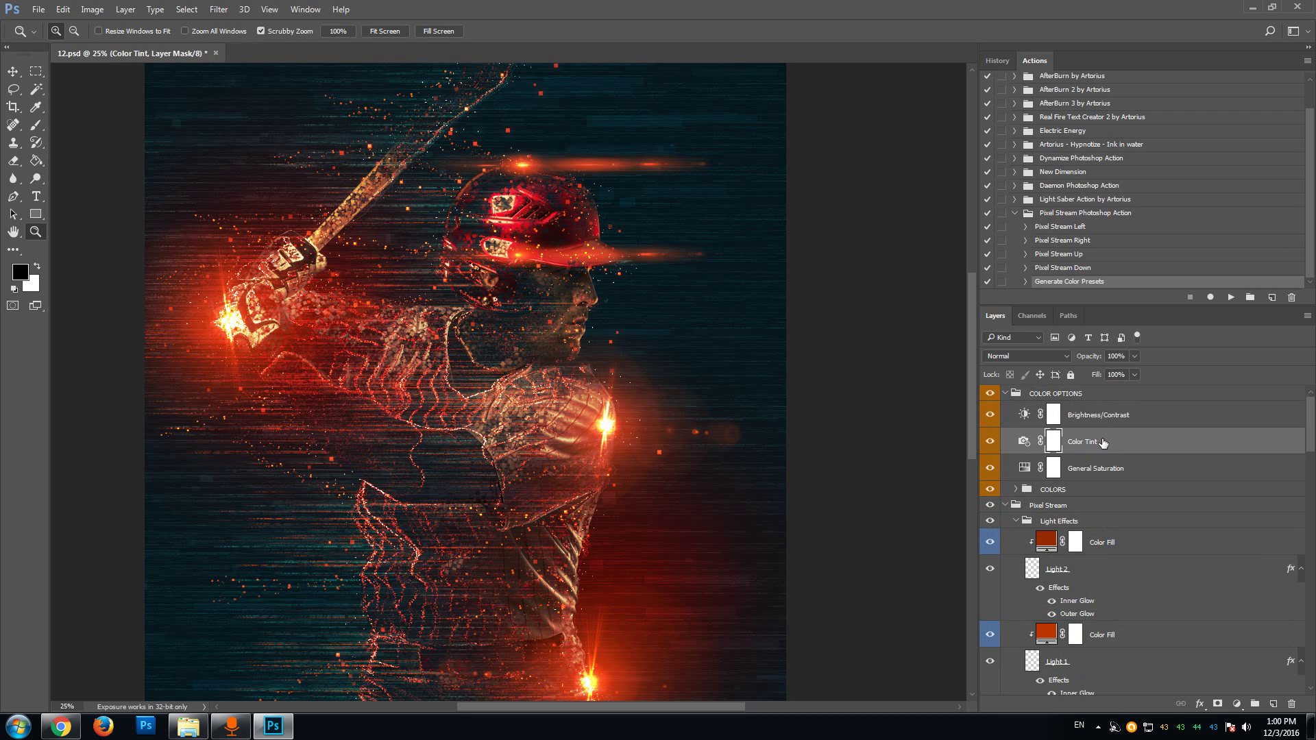
double_click(1024, 442)
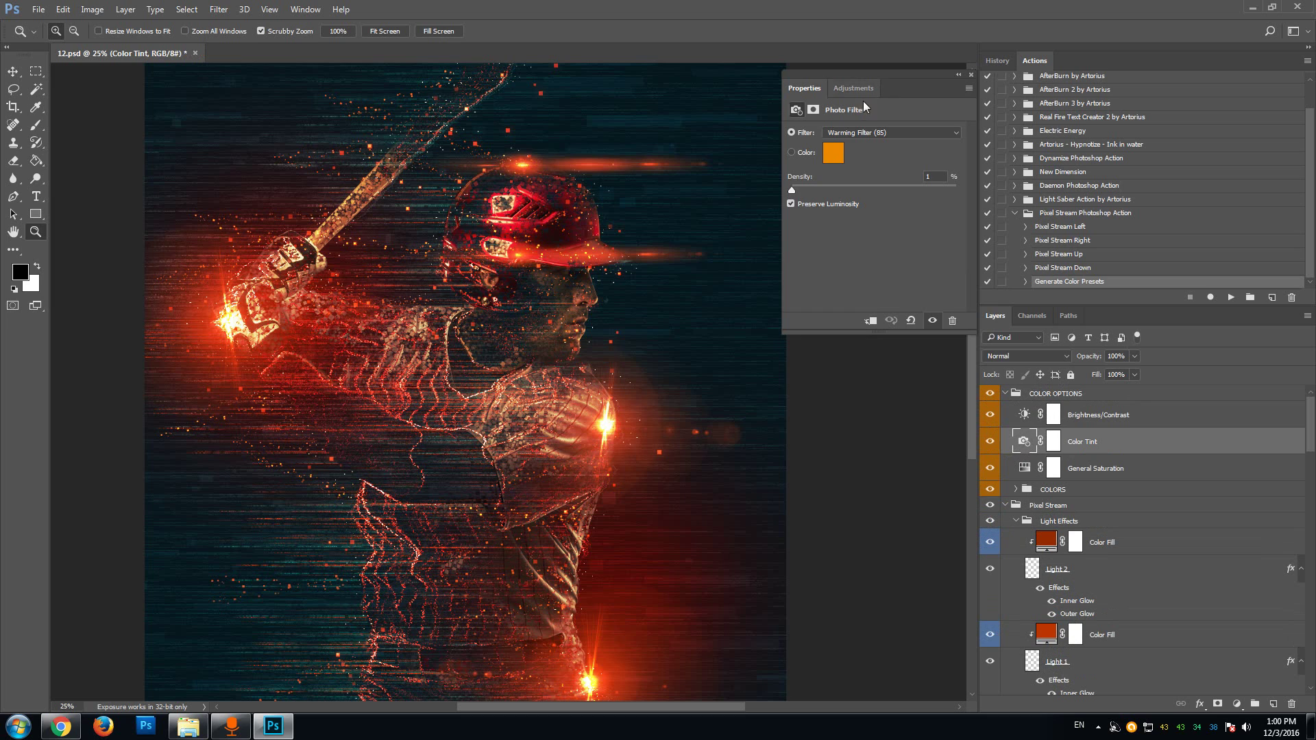
left_click(834, 157)
left_click(881, 237)
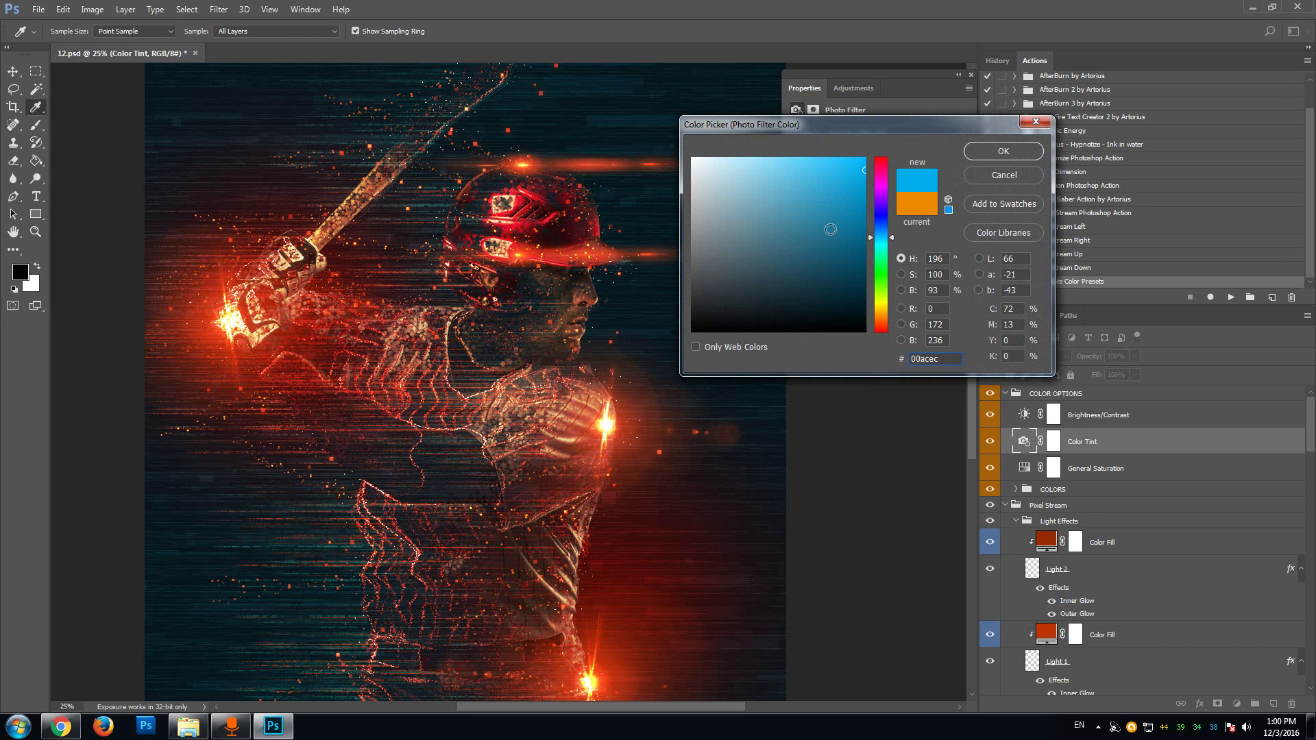
key("Return")
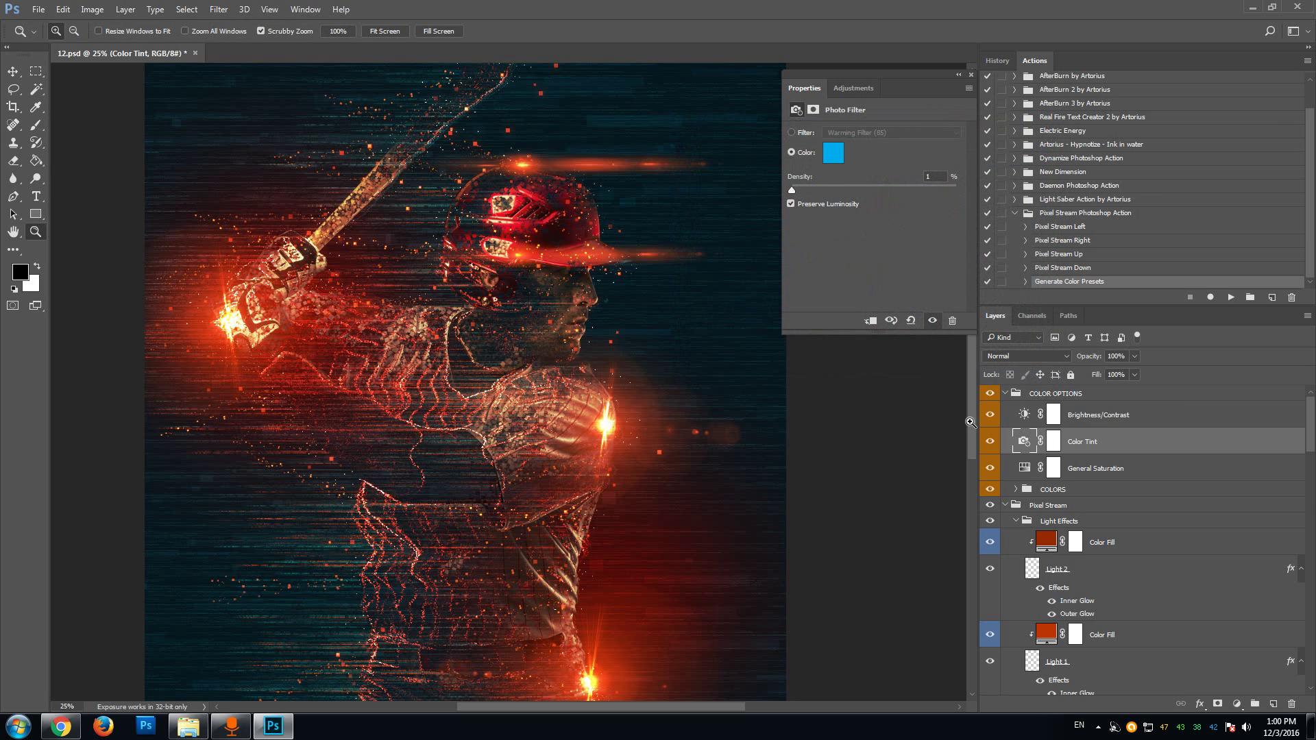
left_click(990, 442)
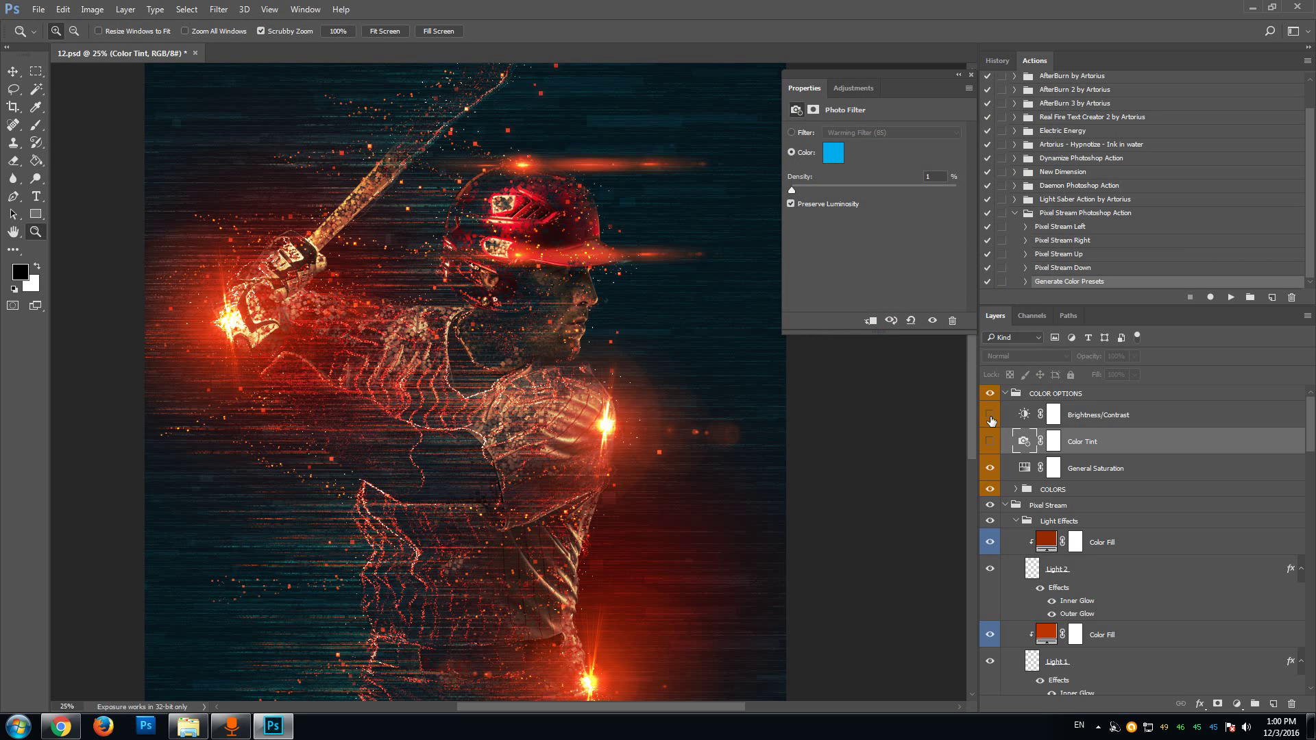
Step: Set the visible Brightness/Contrast adjustment layer to brightness 18 and contrast 29
left_click(990, 415)
left_click(1109, 416)
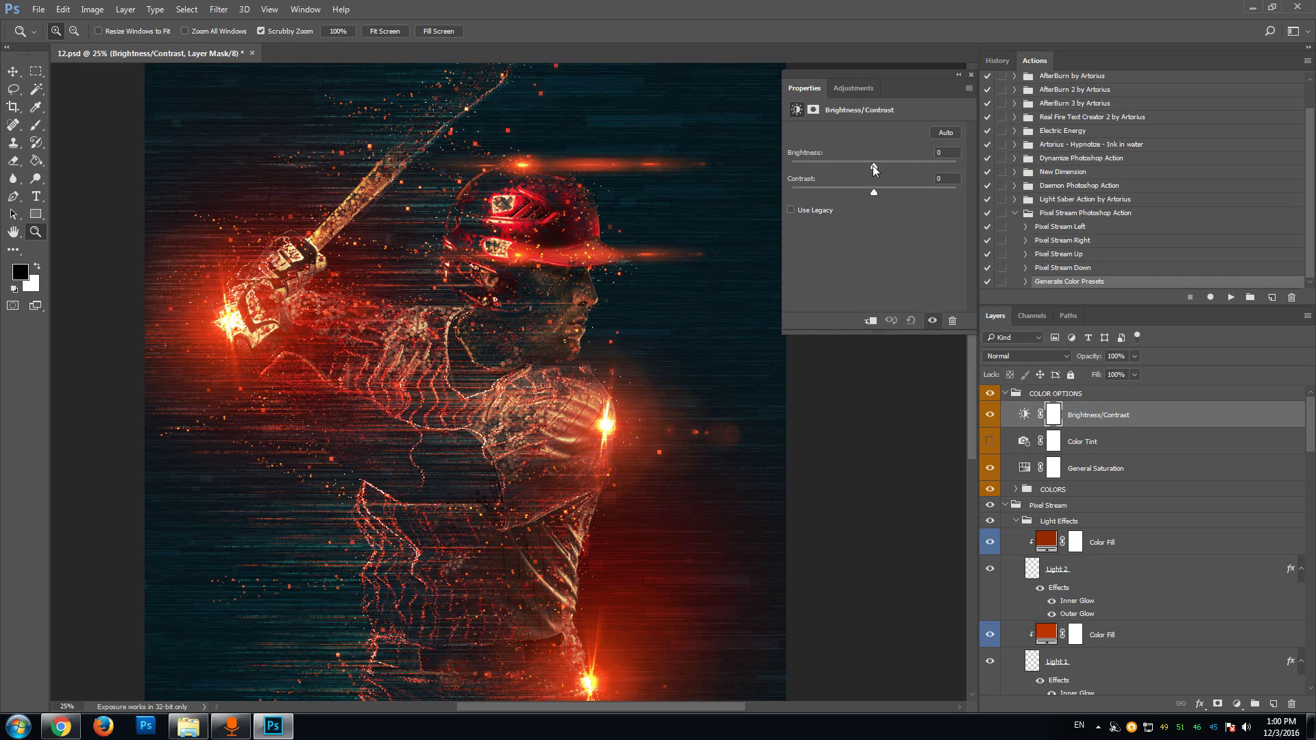
mouse_move(874, 166)
left_mouse_down()
mouse_move(906, 166)
mouse_move(883, 166)
left_mouse_up()
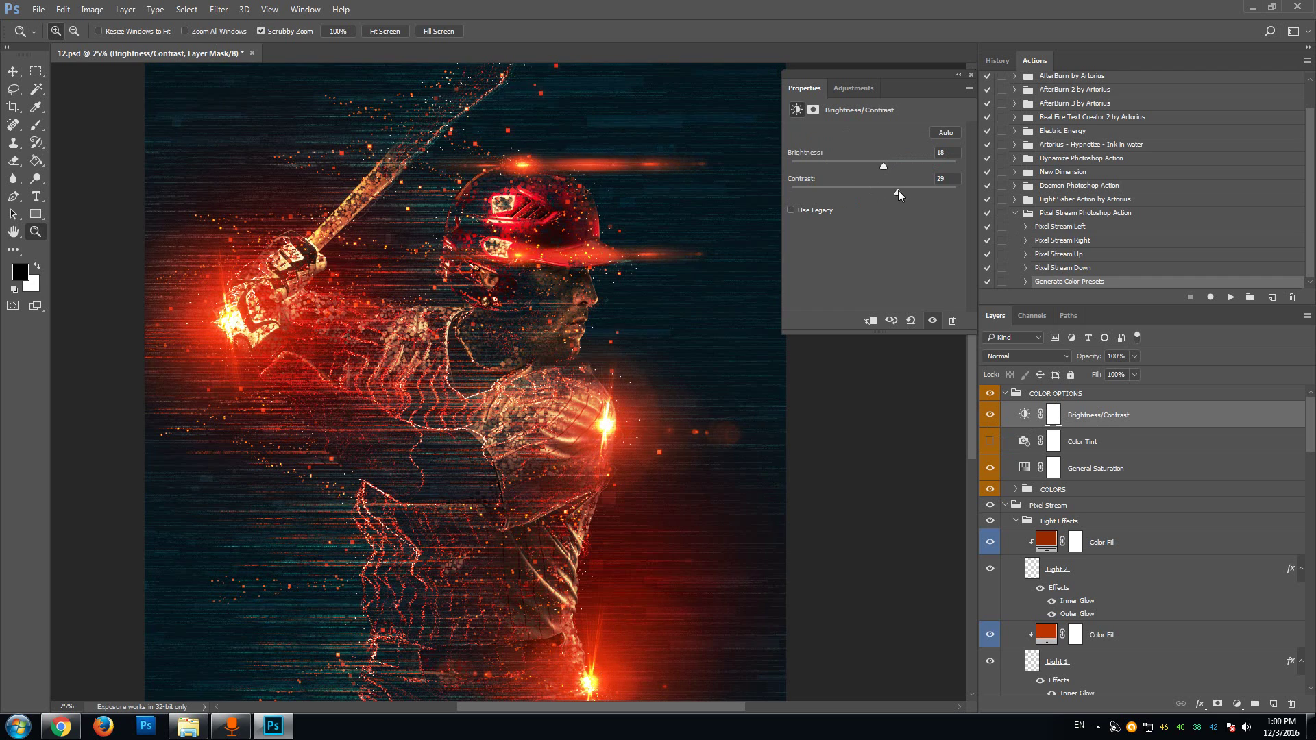
Step: Set the General Saturation layer's saturation to -11, hide that layer and close its adjustment settings
left_click(1095, 469)
mouse_move(875, 207)
left_mouse_down()
mouse_move(834, 207)
mouse_move(865, 210)
left_mouse_up()
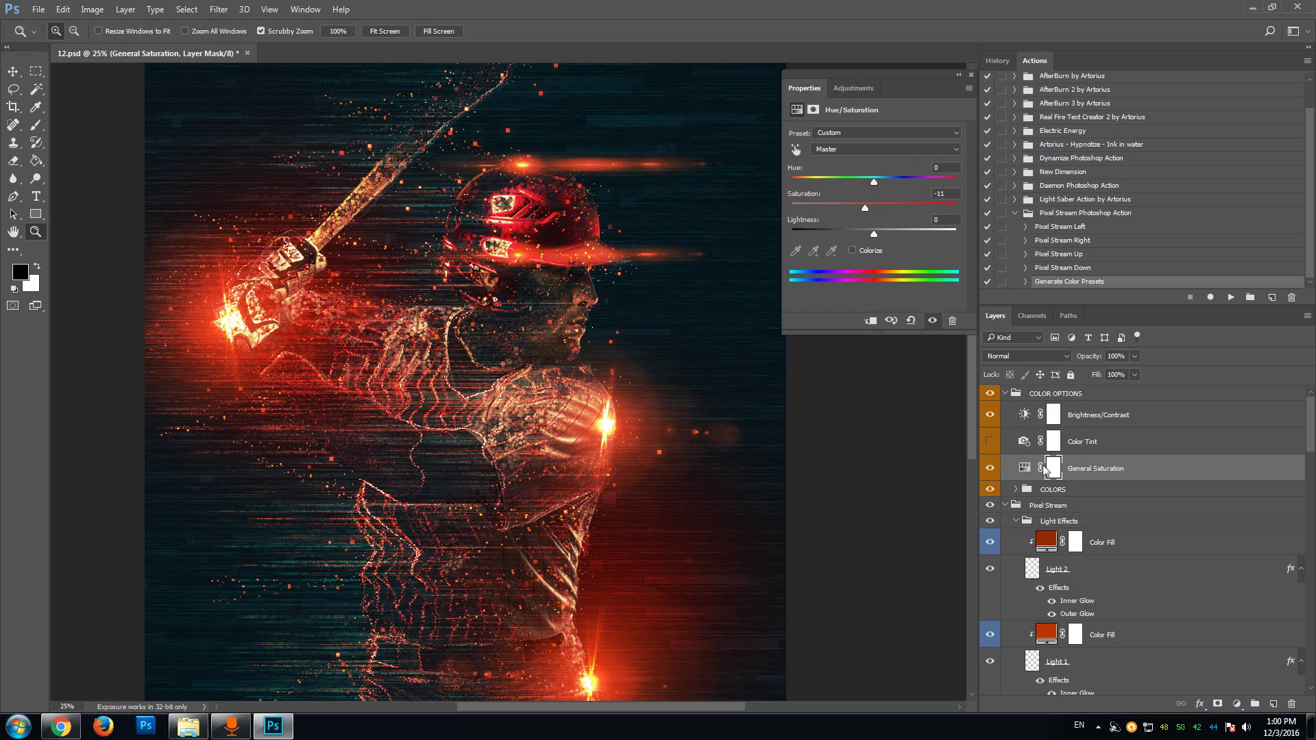
left_click(990, 468)
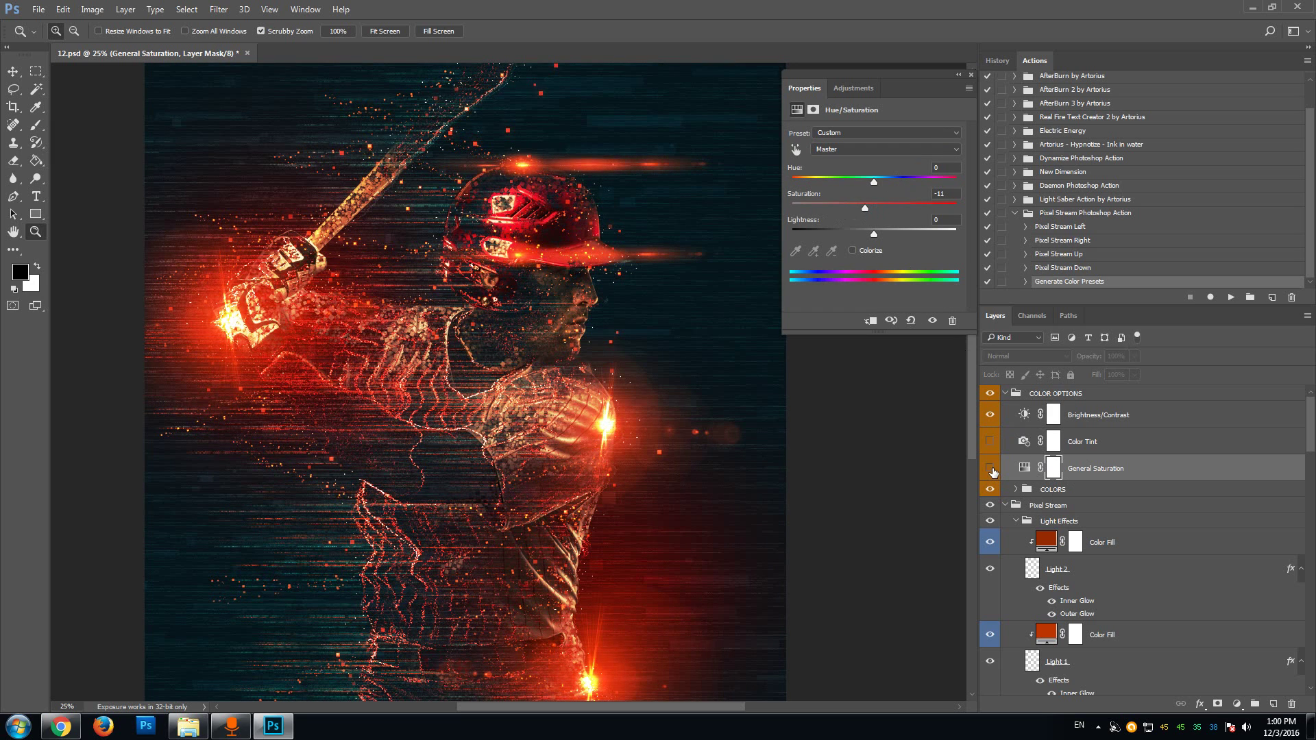
left_click(971, 74)
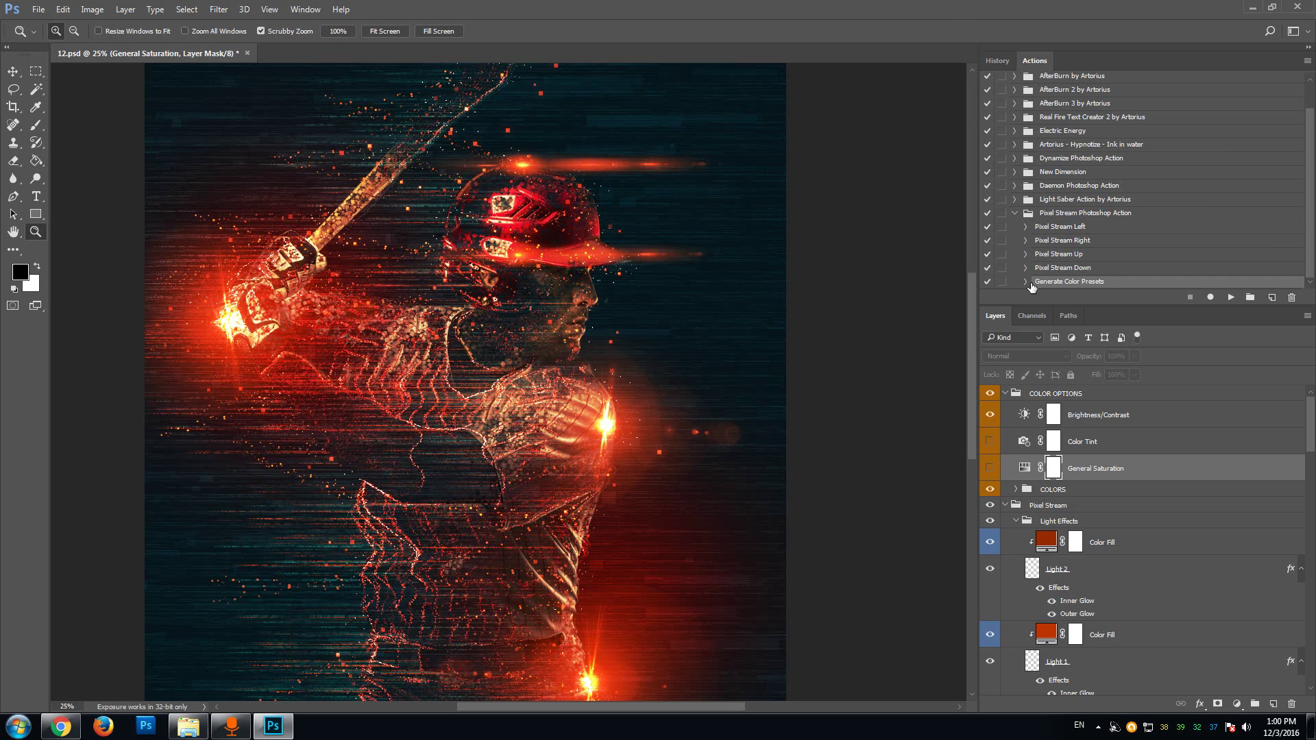
Step: Compare the image with and without the COLOR OPTIONS group, leaving it shown, and view the player at 33.3% zoom
left_click(991, 395)
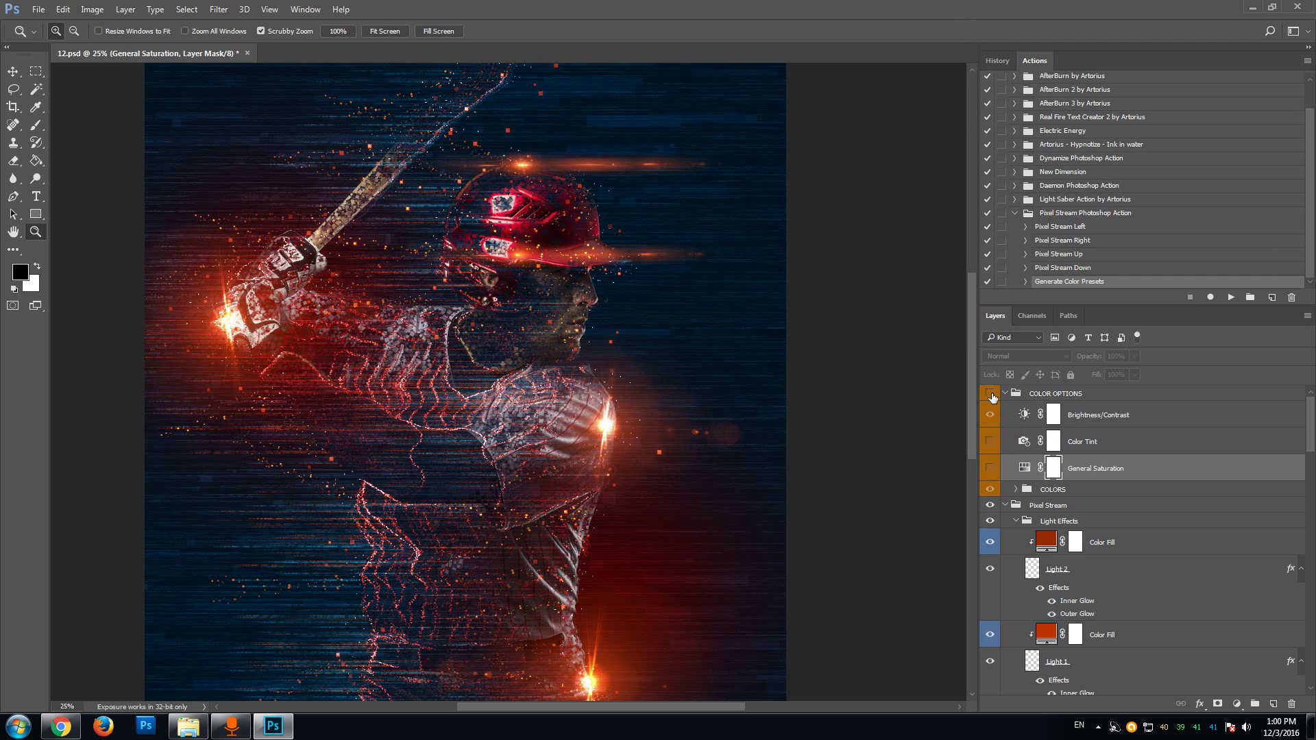
left_click(990, 394)
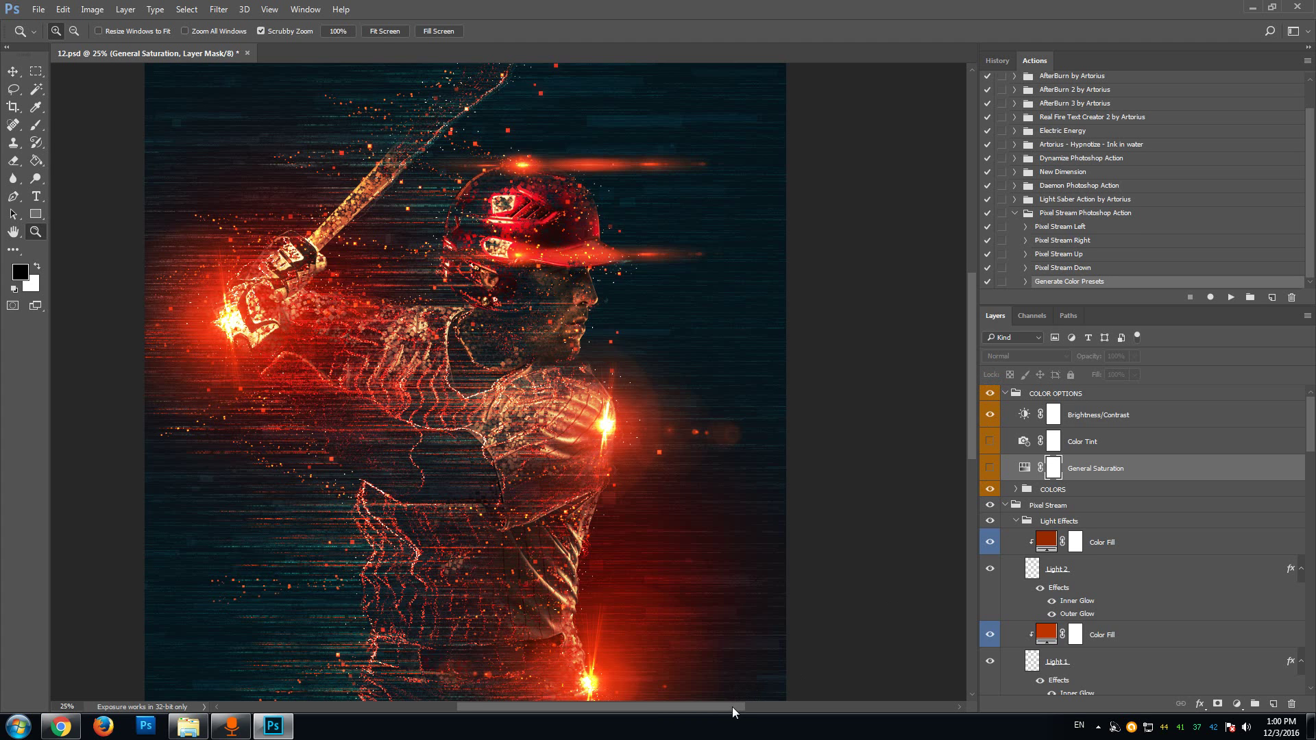
left_click_drag(731, 707, 715, 708)
left_click(551, 305)
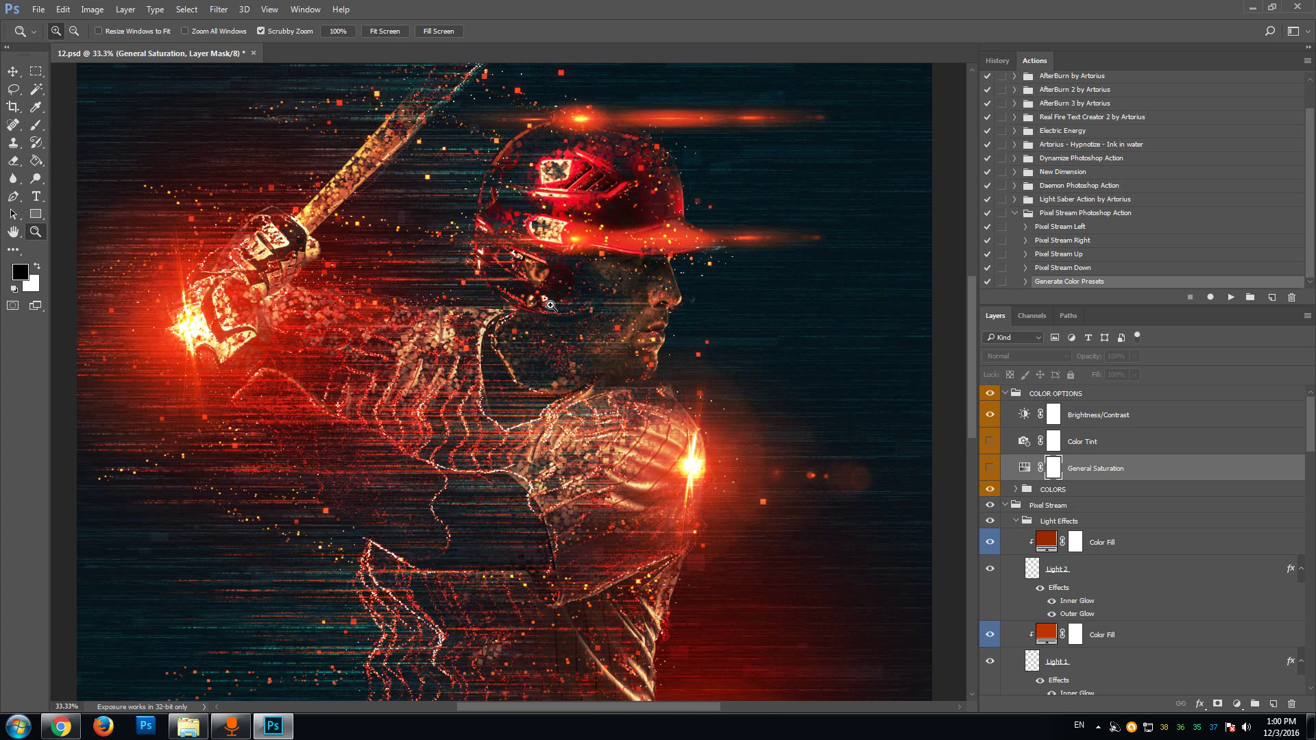